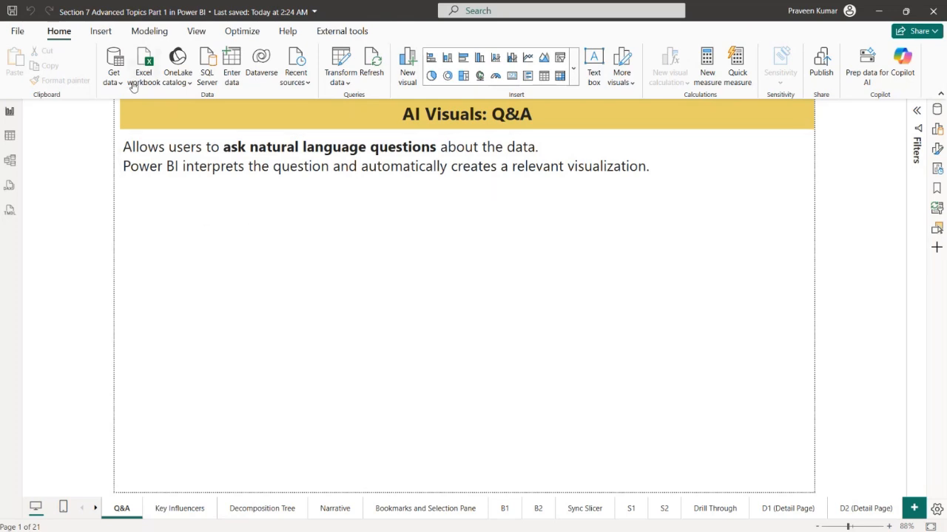
Check the details of the signed-in account
click(101, 32)
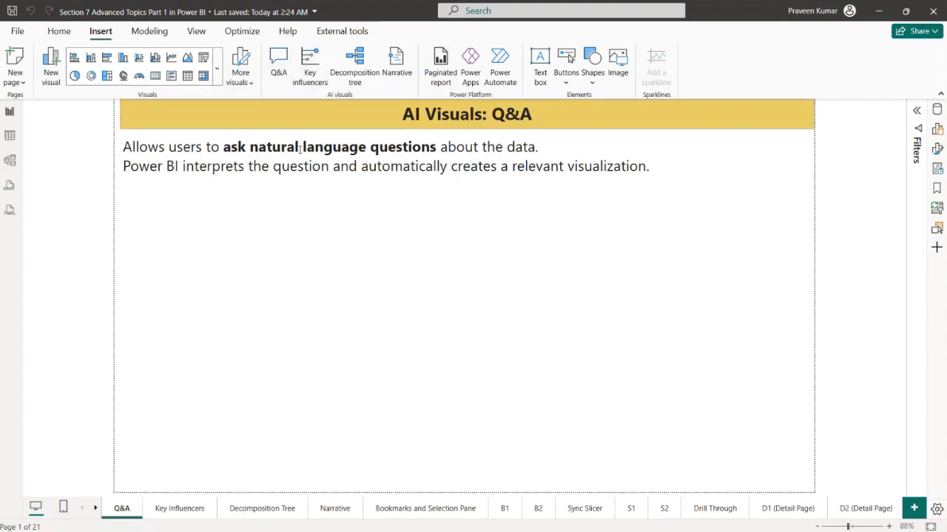
click(850, 12)
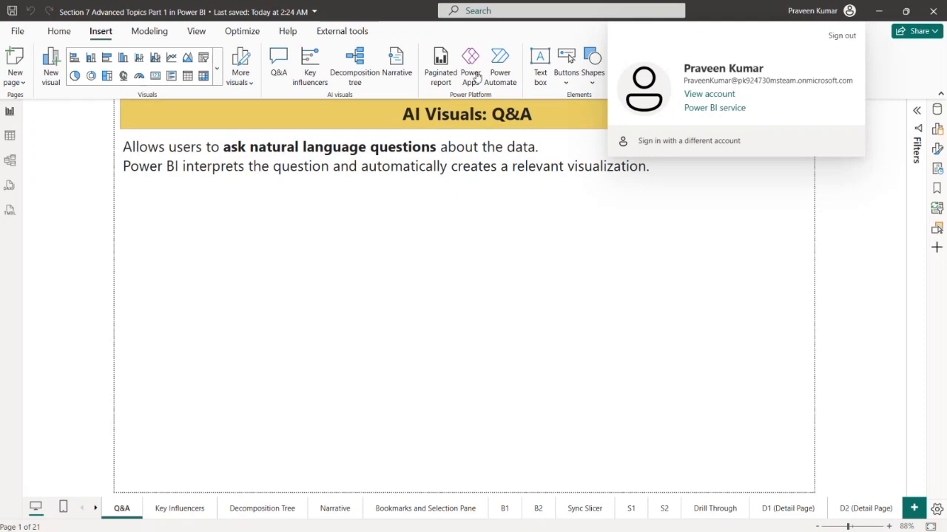
click(377, 354)
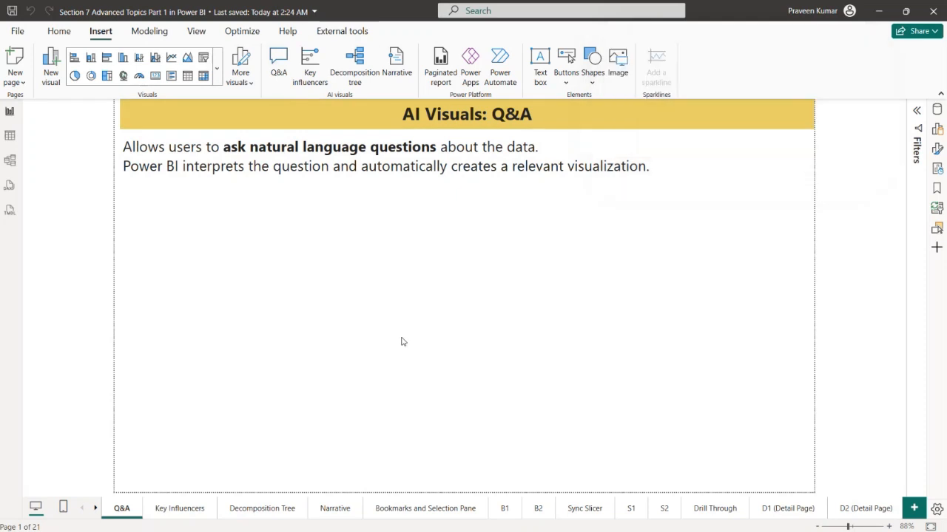
Insert a Q&A visual, enlarge and position it below the page text, and expand the Orders table's field list
click(278, 73)
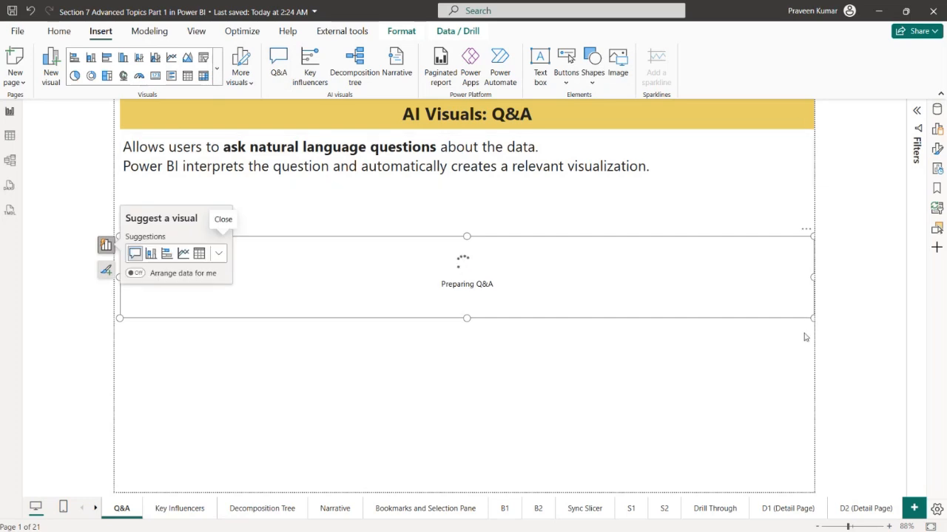
drag(811, 319, 585, 468)
drag(516, 366, 540, 350)
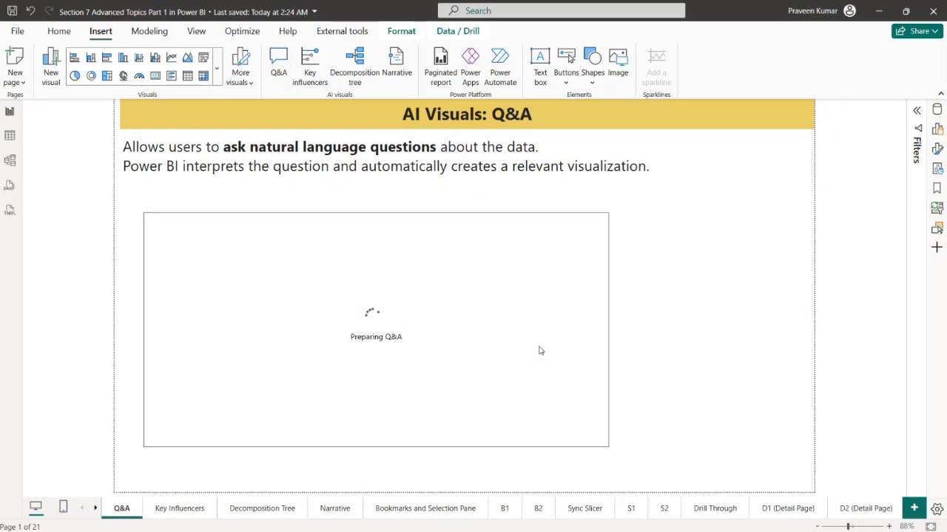
click(936, 109)
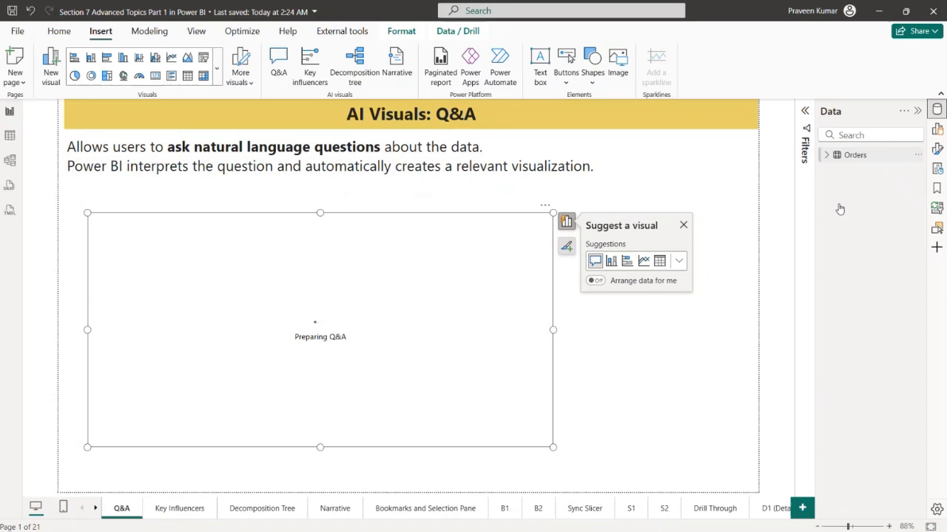
click(826, 155)
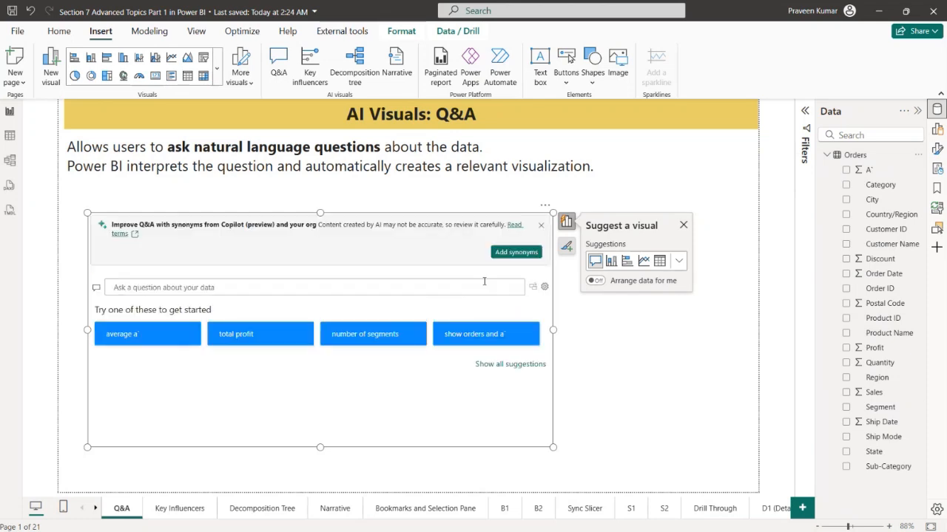
Begin the Q&A question with "Show a" and make the visual taller at both its upper and lower edges
click(361, 294)
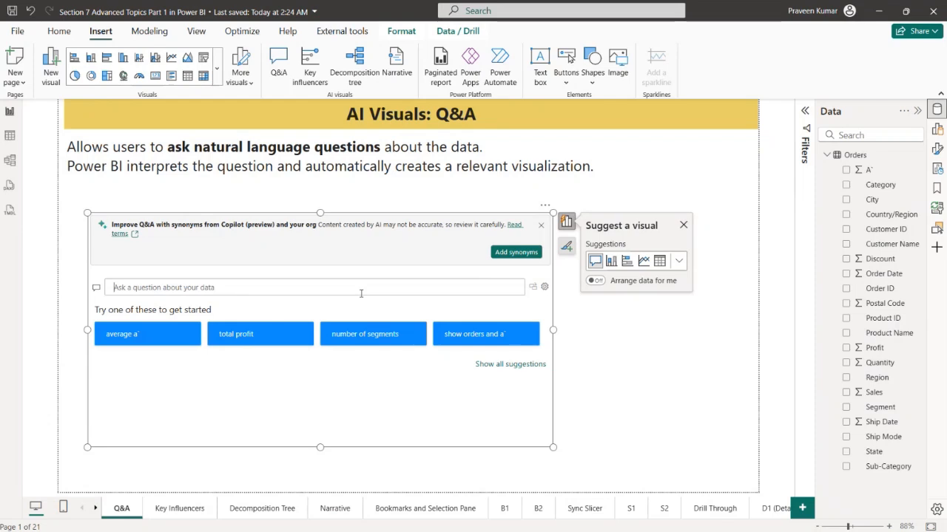
text(Show a)
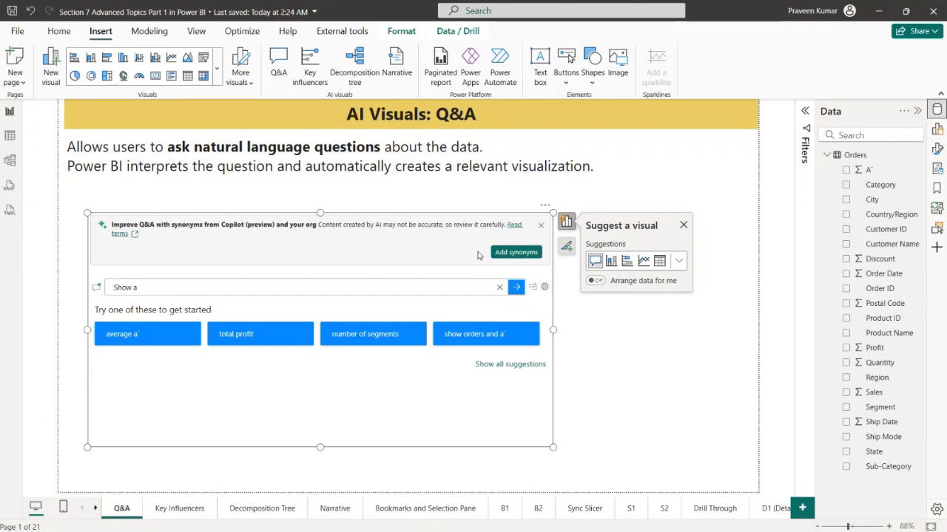
key(ctrl+a)
key(BackSpace)
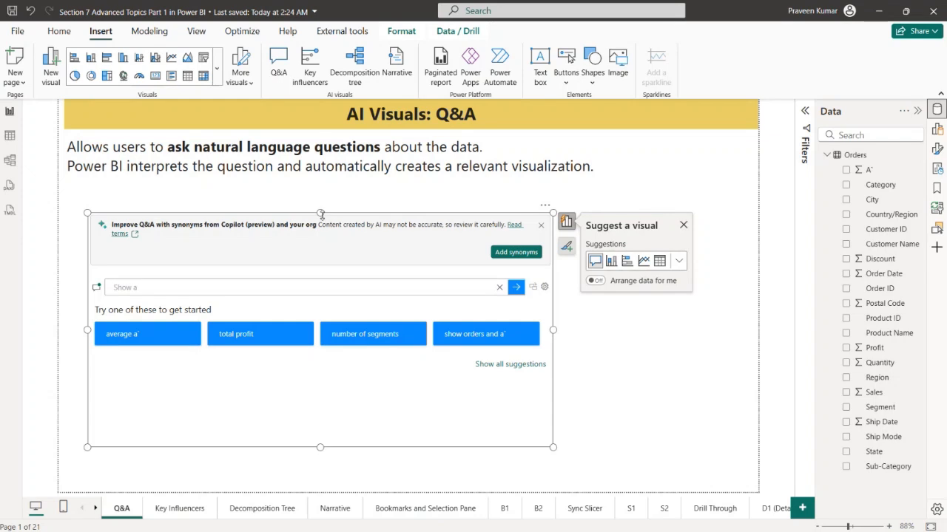
drag(320, 214, 320, 201)
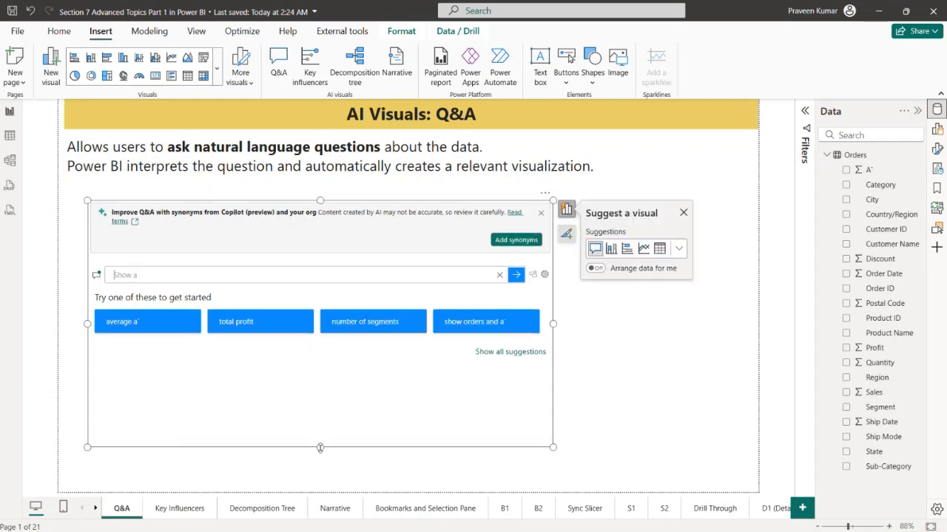
drag(320, 448, 320, 465)
Complete the Q&A question as "Show a bar chart of sales by region" and apply the matching suggestion
click(271, 281)
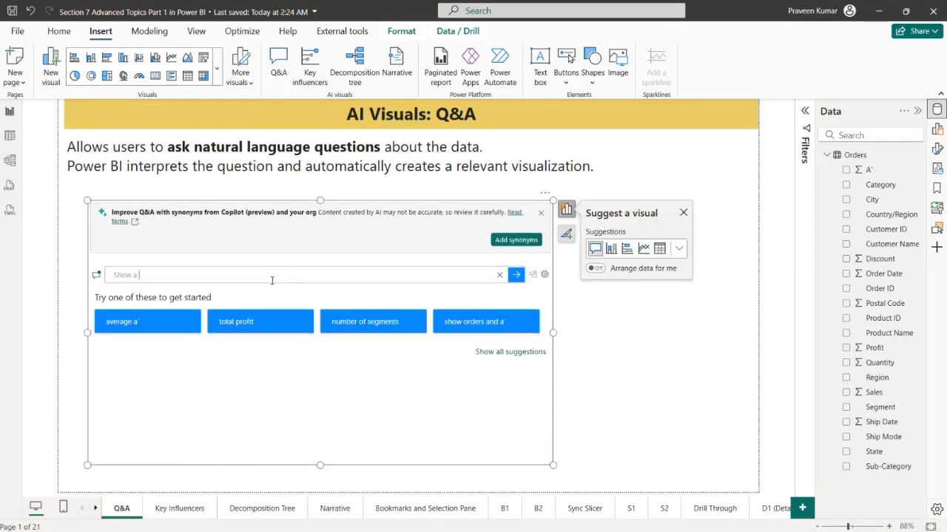
text(ba)
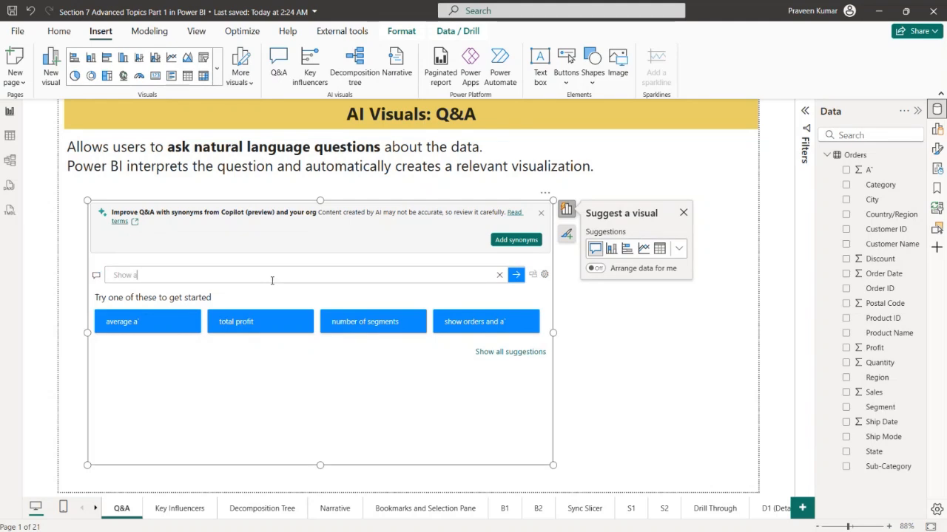
text(r char)
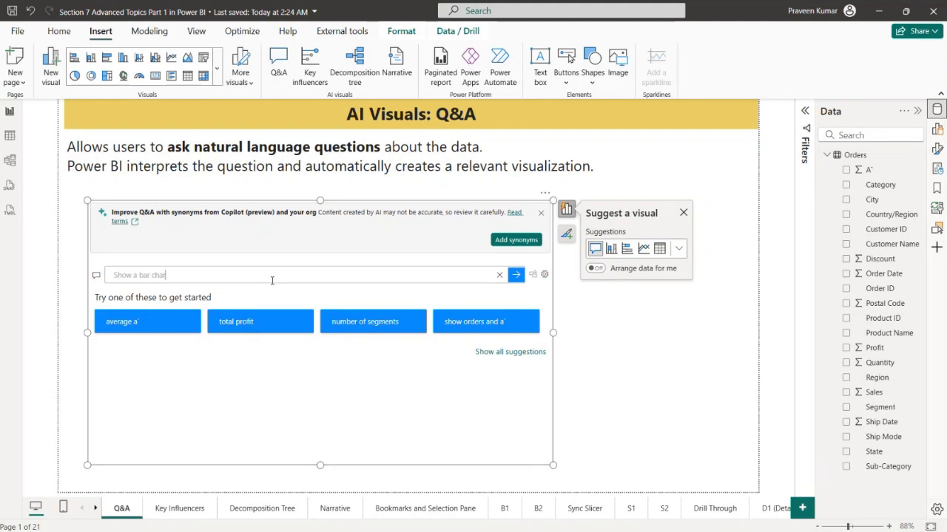
text(t of salesby)
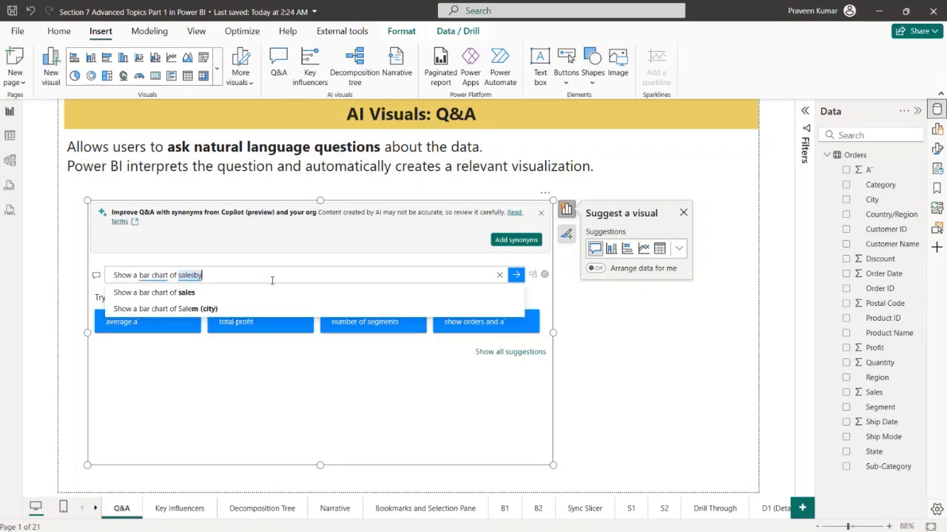
text( re)
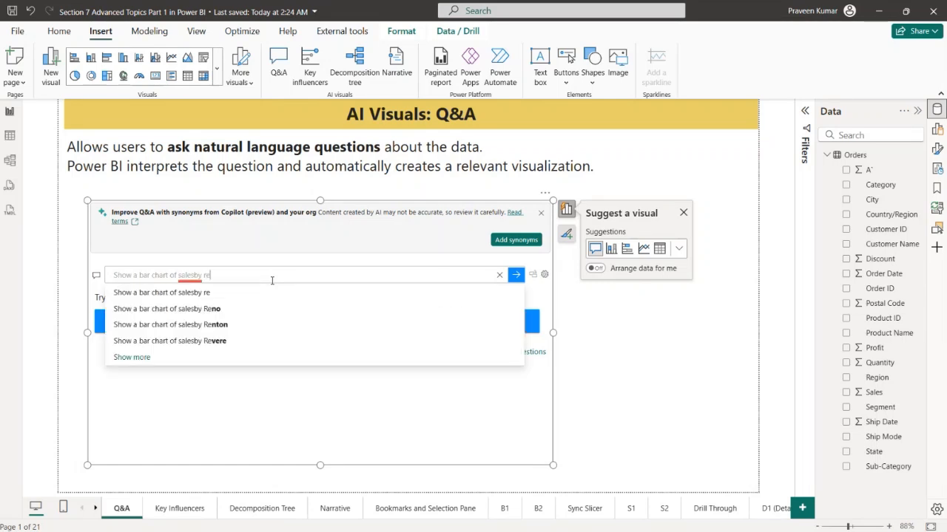
key(BackSpace)
key(BackSpace)
key(BackSpace)
key(BackSpace)
key(BackSpace)
text(b)
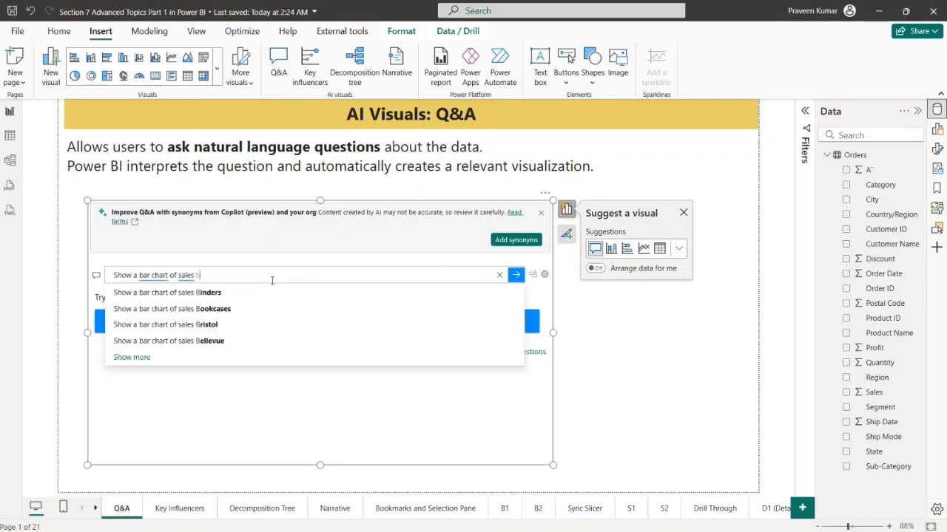
text(y regio)
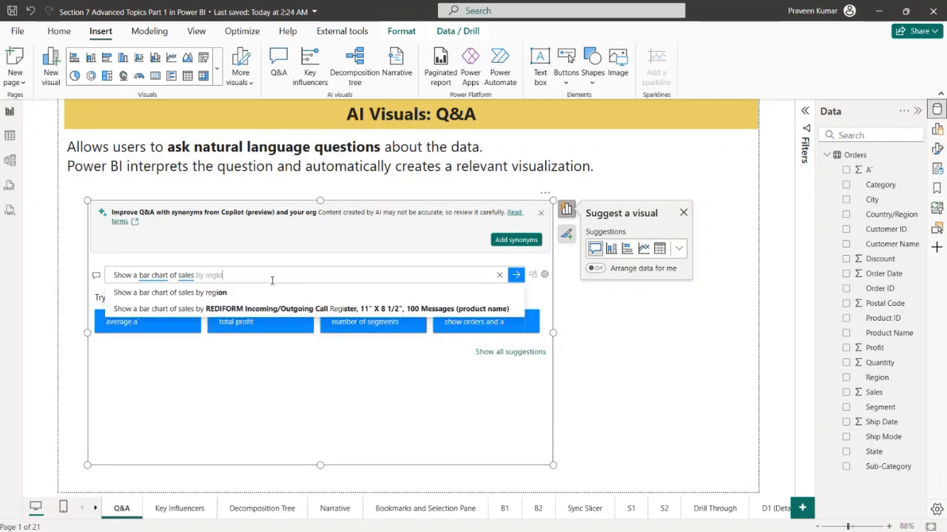
text(n)
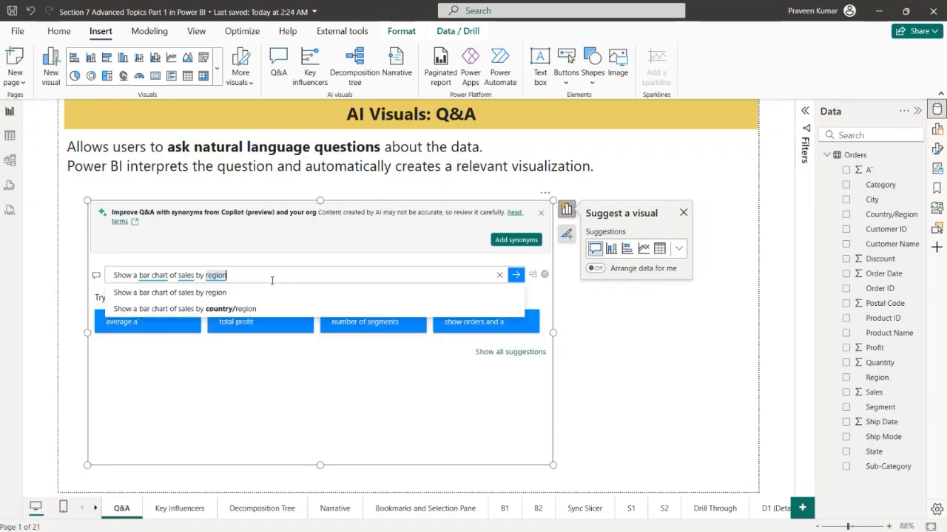
click(230, 297)
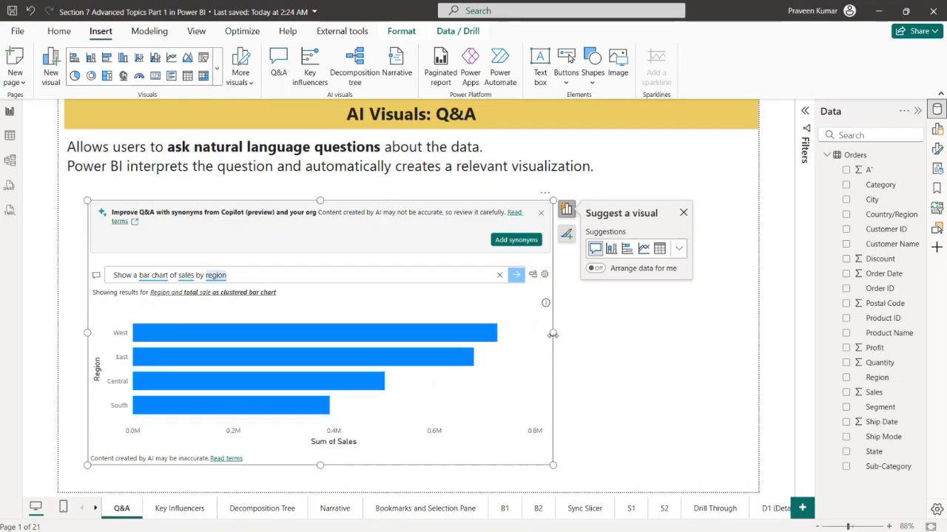
Widen the Q&A visual to nearly the full page width and extend its question with "with legend segment"
drag(553, 334, 712, 334)
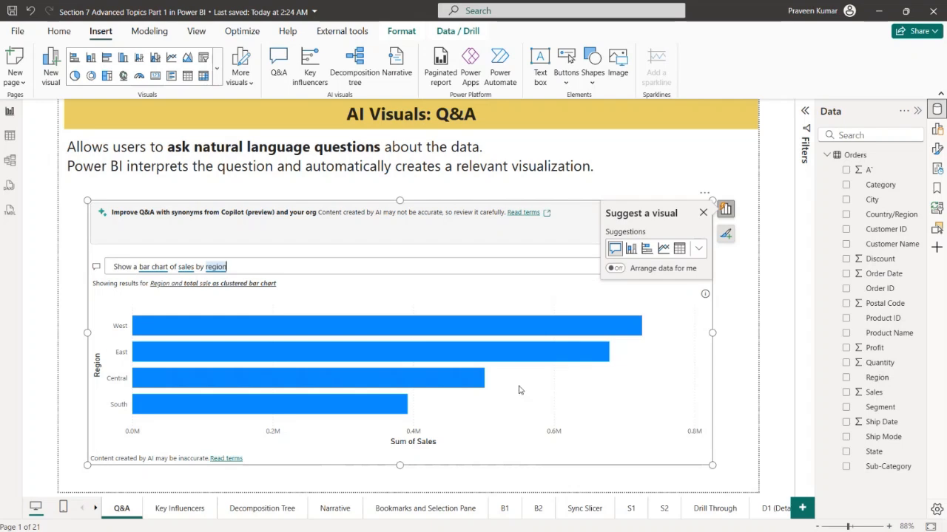
click(703, 213)
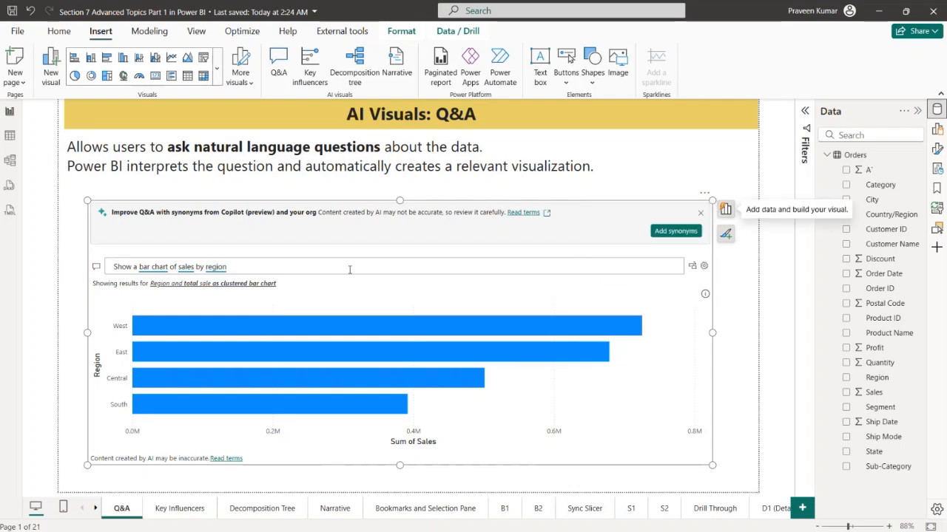
click(350, 270)
text(ad)
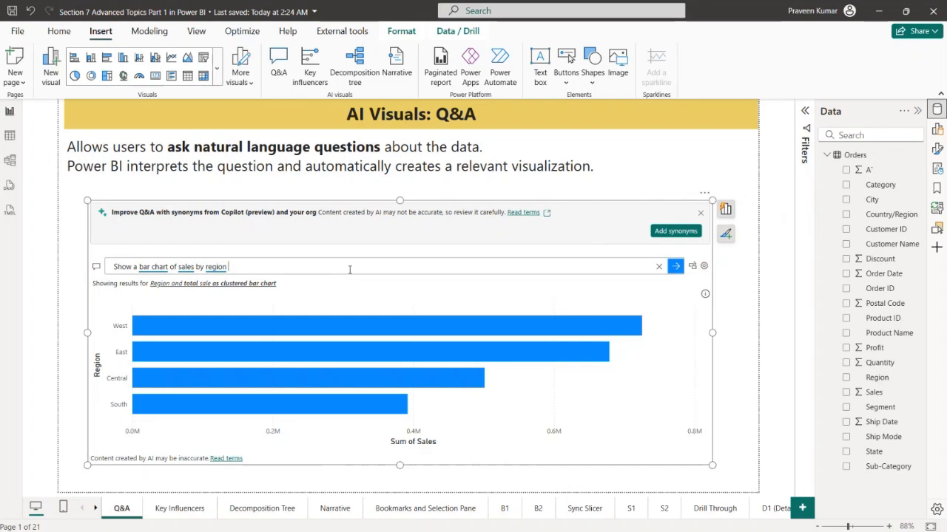
key(BackSpace)
key(BackSpace)
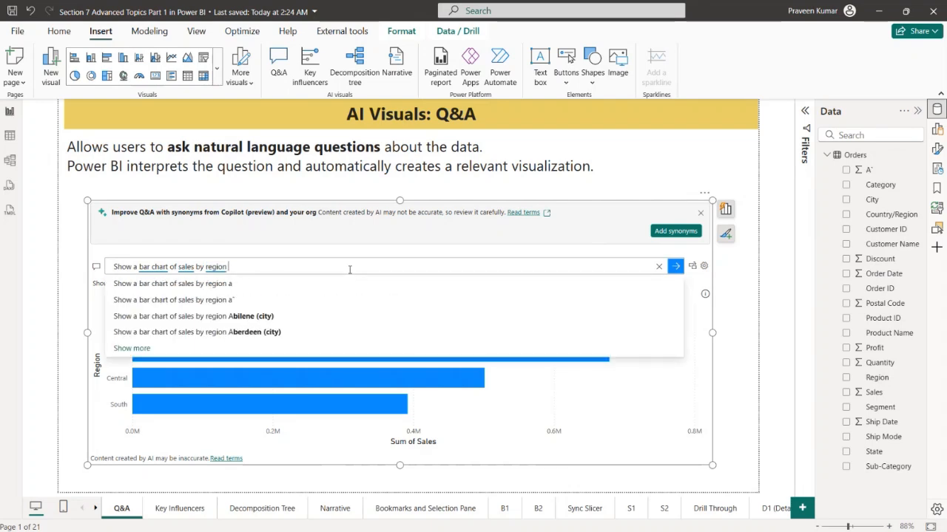
text(with l)
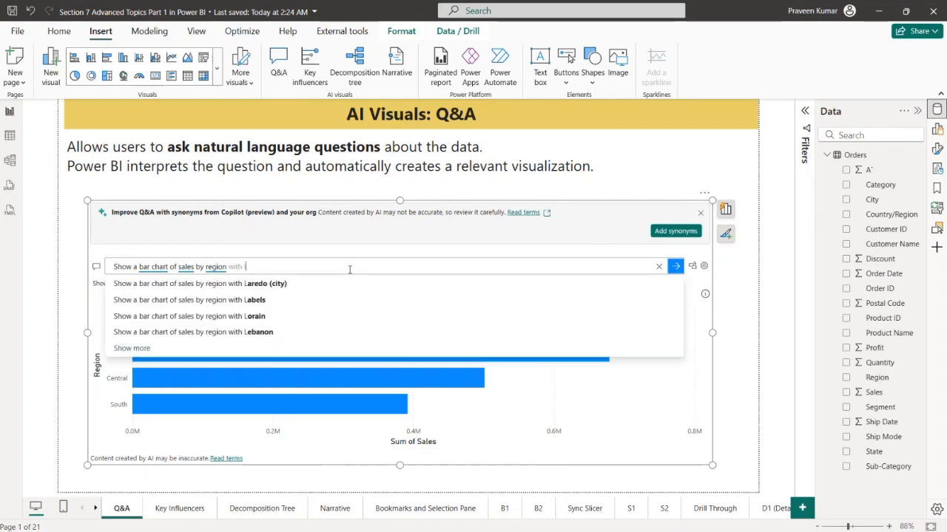
text(egend segment)
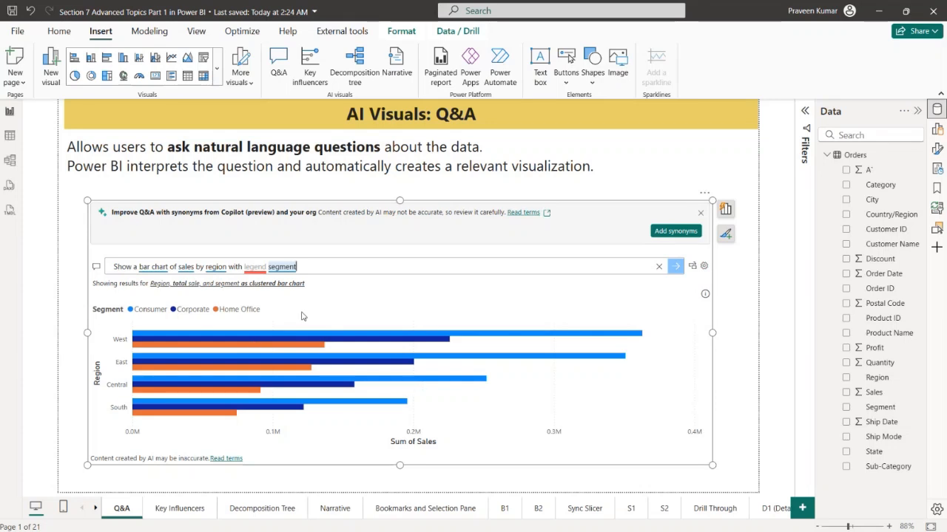
Change the question to ask for a "stacked bar chart" and convert the Q&A result into a standard visual
click(138, 268)
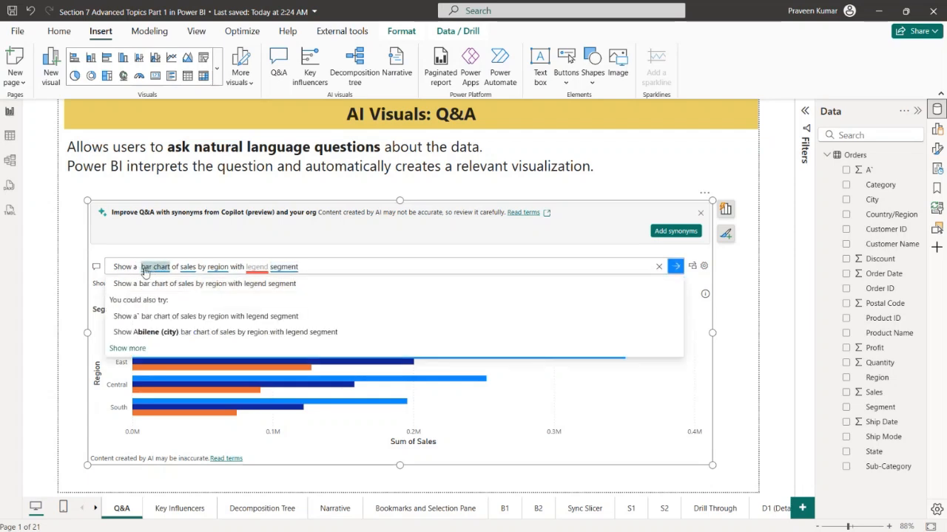
text(stacked)
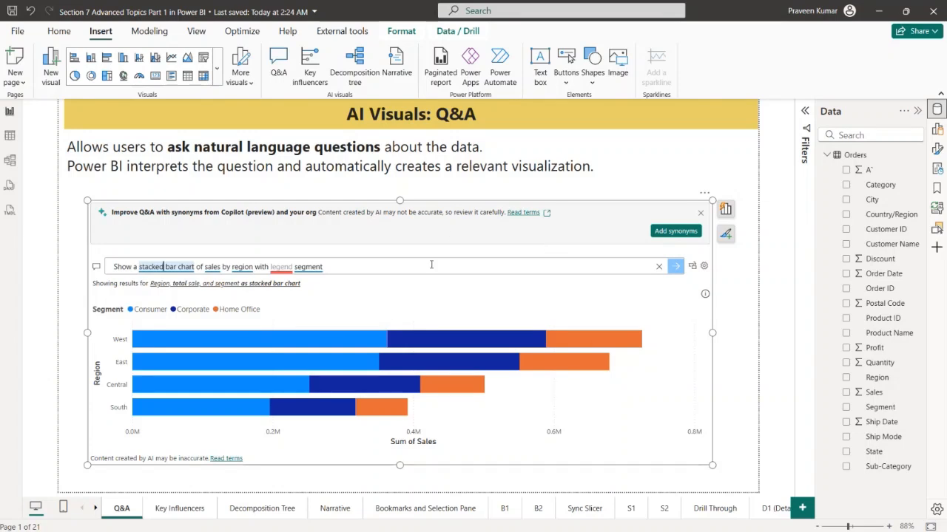
click(692, 266)
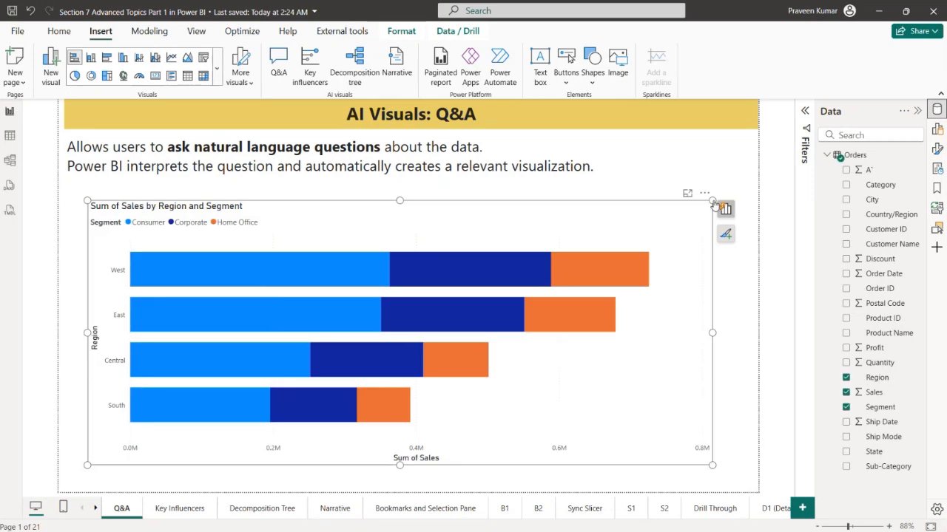
Shrink and reposition the sales chart below the page text, and turn on its data labels
drag(713, 201, 483, 216)
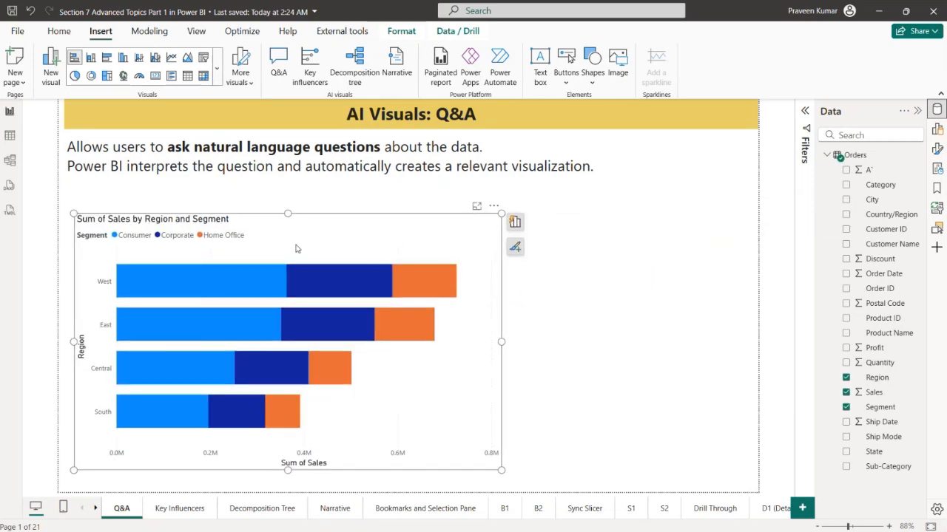
click(934, 150)
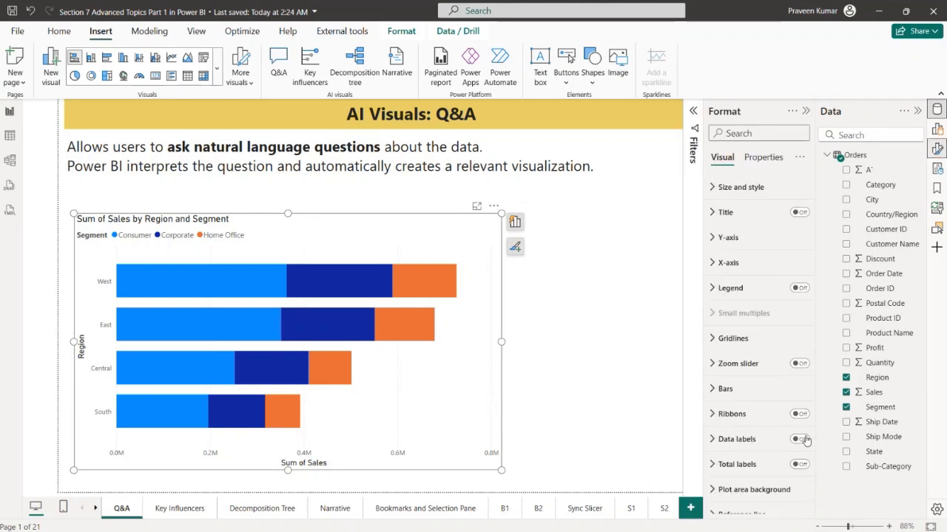
click(800, 439)
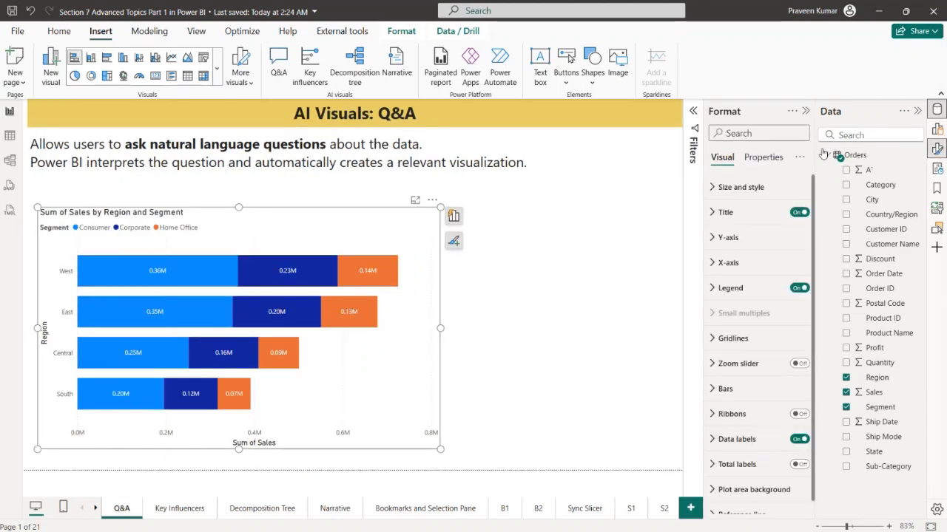
click(805, 111)
click(917, 111)
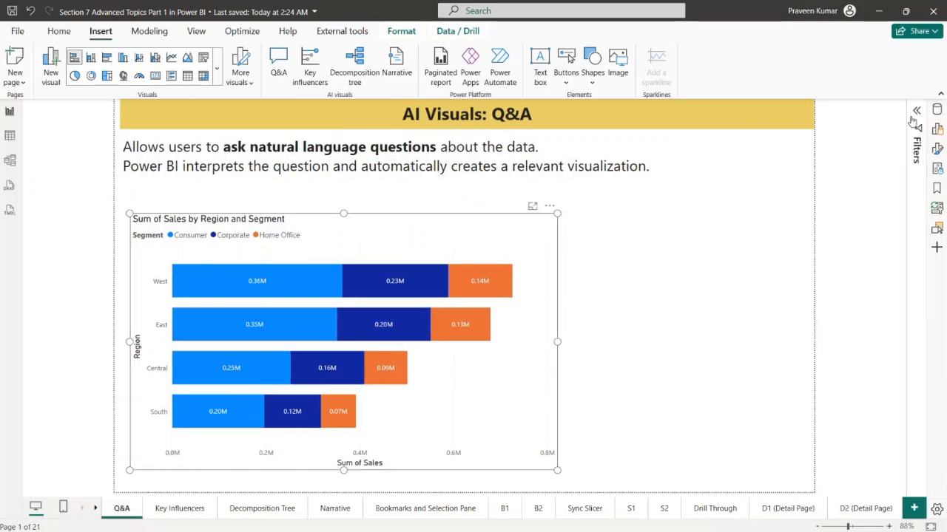
Narrow the stacked bar chart further to free the space beside it, and deselect it
drag(557, 213, 486, 201)
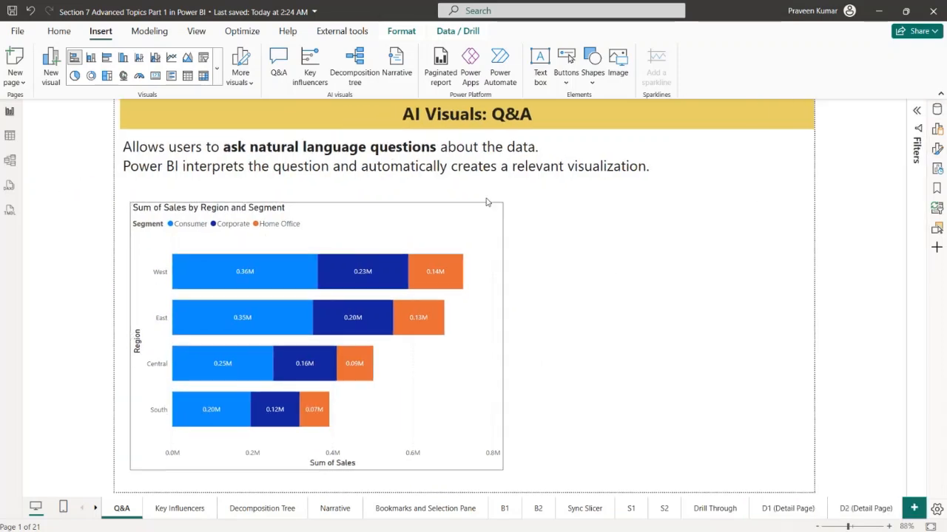
click(570, 255)
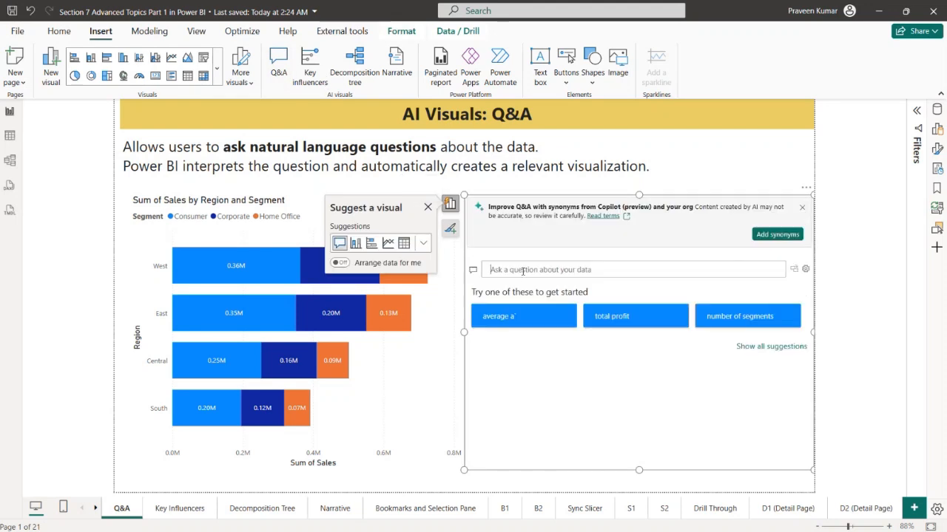
Ask the new Q&A visual "Show top 10 product based on sales amount" and accept the suggested rewording "Show top 10 product on sales amount"
click(521, 270)
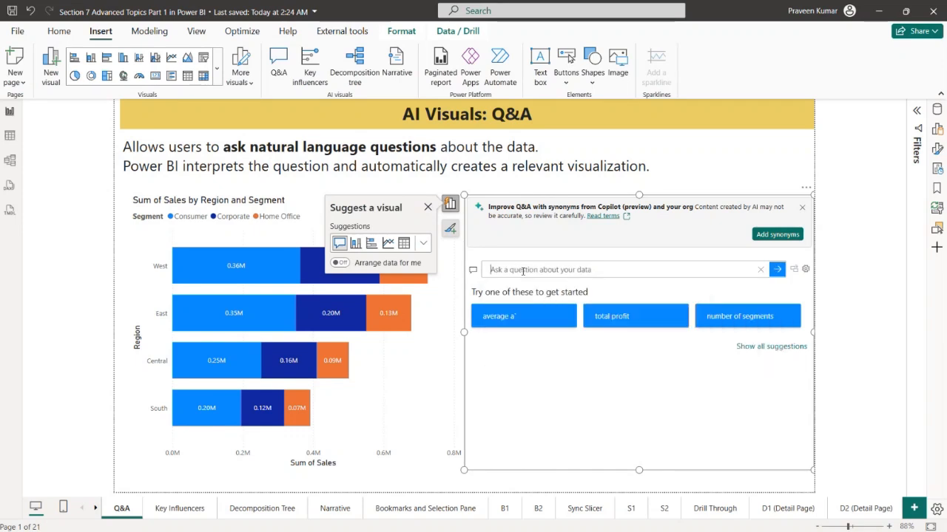
text(Show top)
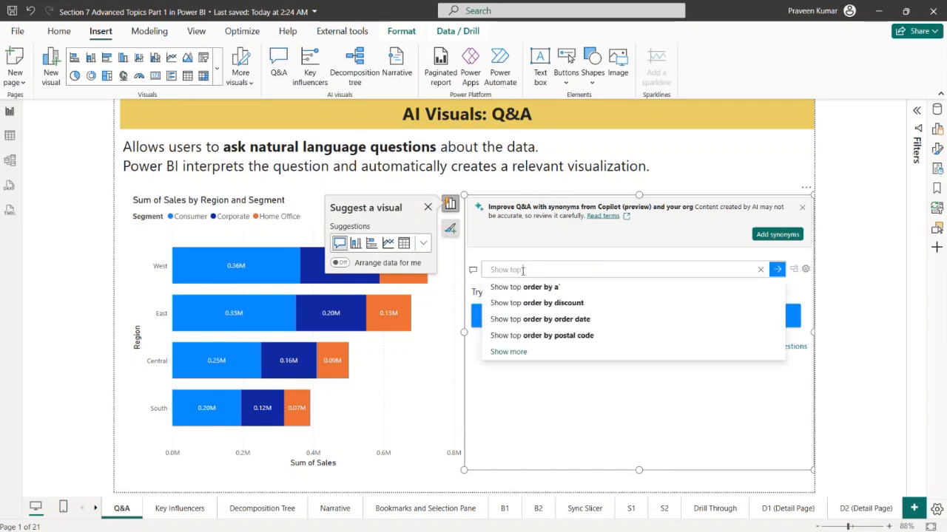
text( 10)
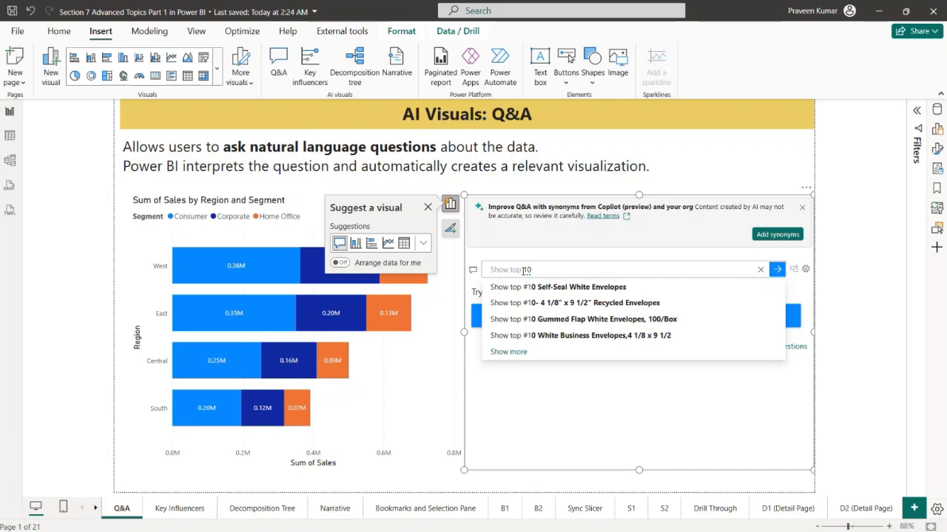
text( sales )
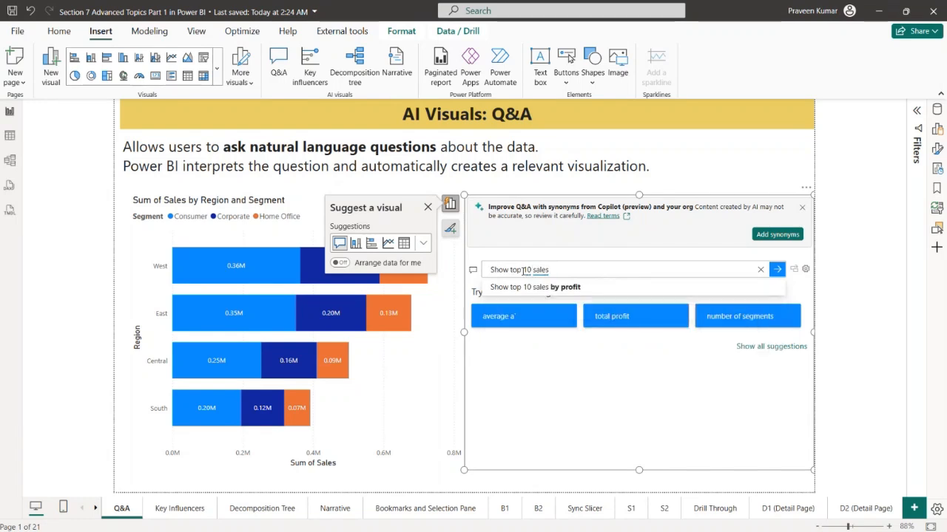
text(p)
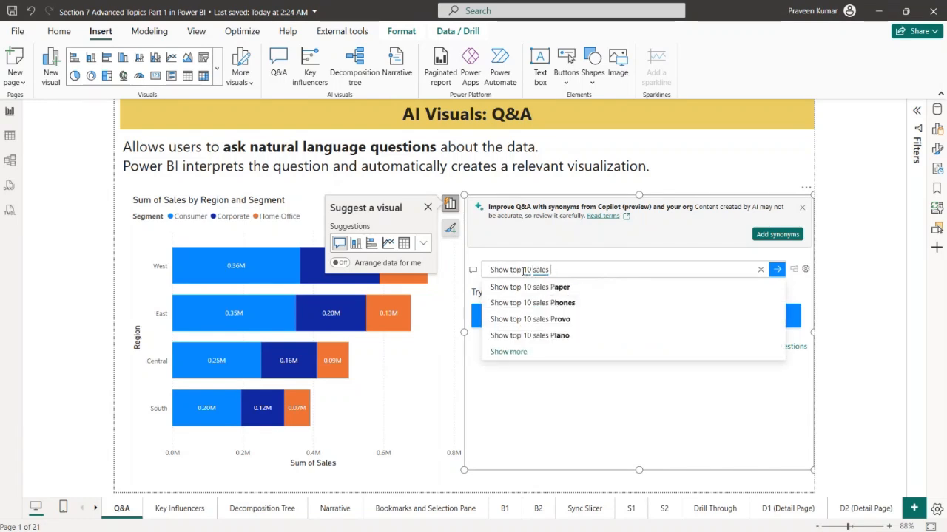
key(BackSpace)
key(BackSpace)
key(BackSpace)
key(BackSpace)
key(BackSpace)
key(BackSpace)
text(pro)
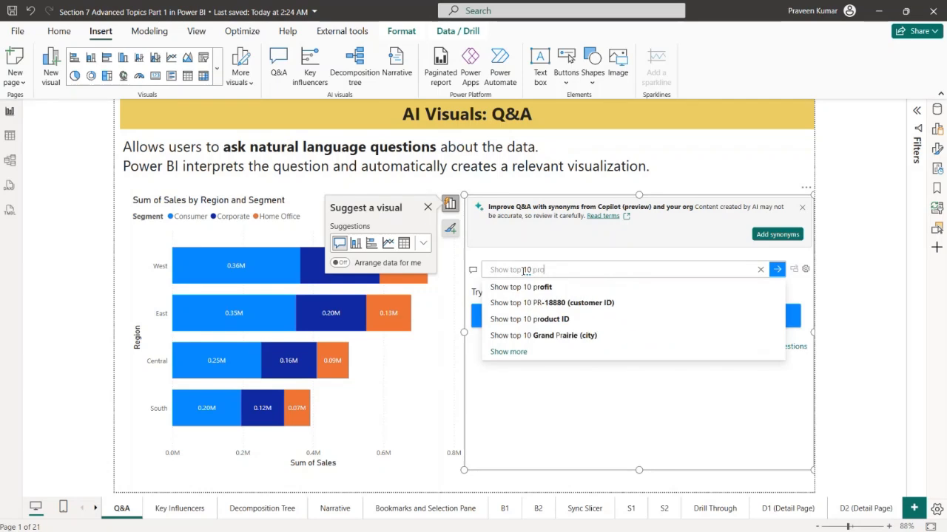
text(duct ba)
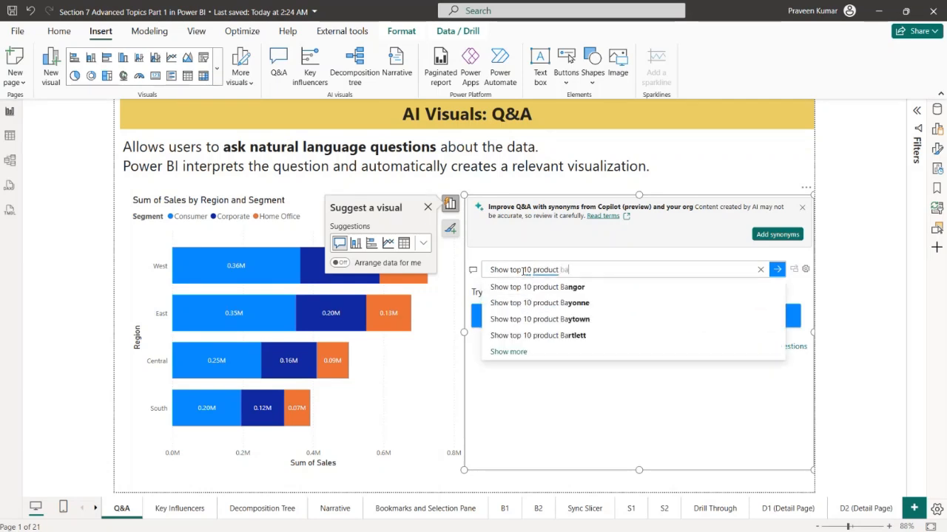
text(sed on sa)
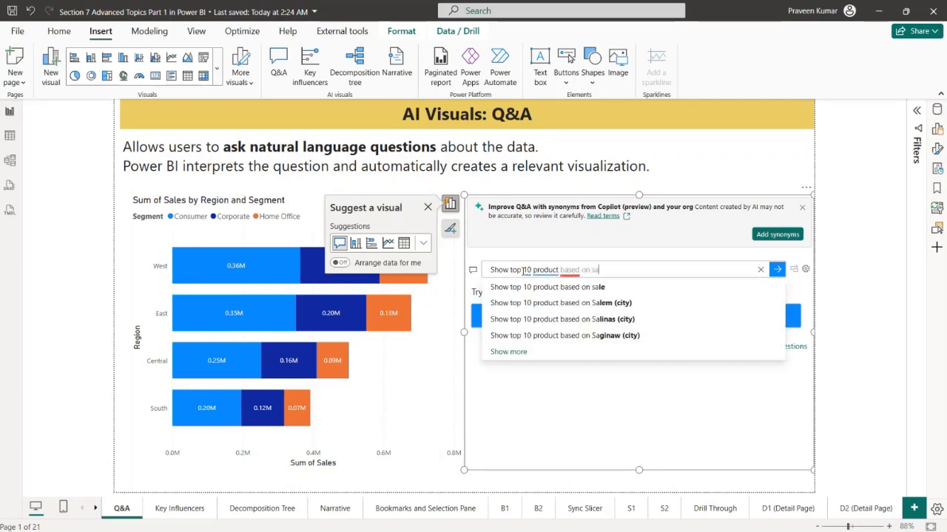
text(les amount)
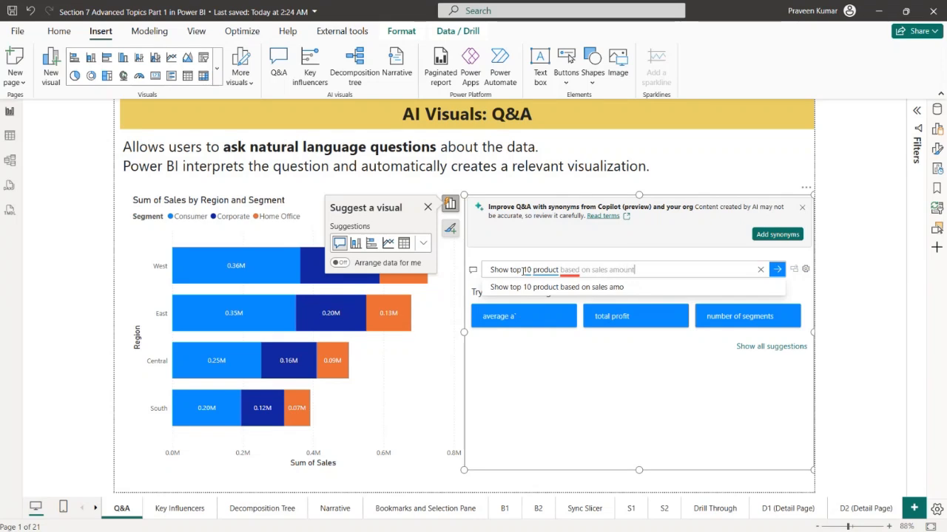
key(Return)
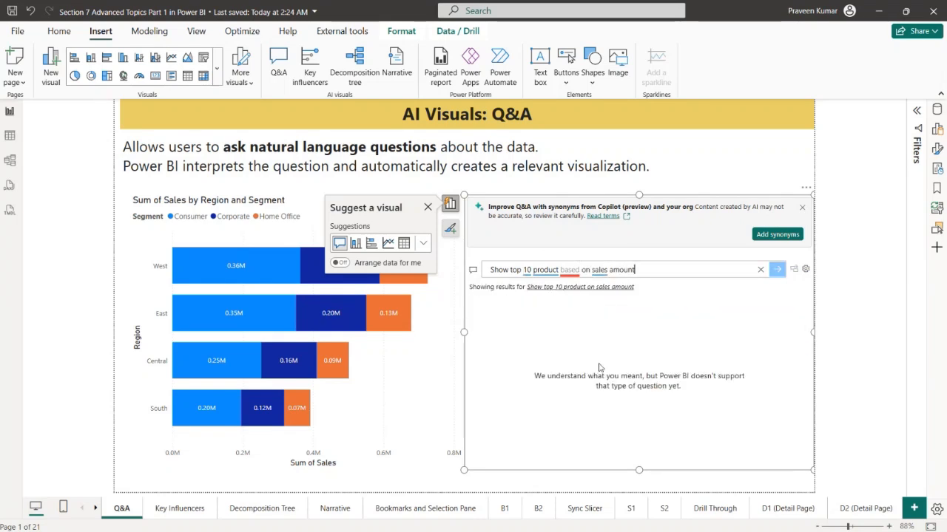
click(593, 288)
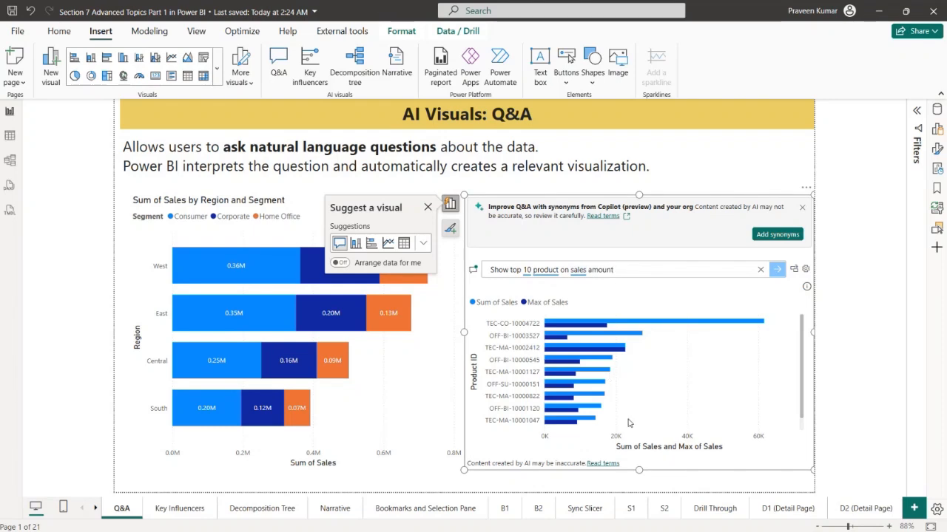
Convert the top 10 product result into a standard visual, shrink it slightly beside the stacked bar chart, and deselect it
click(797, 270)
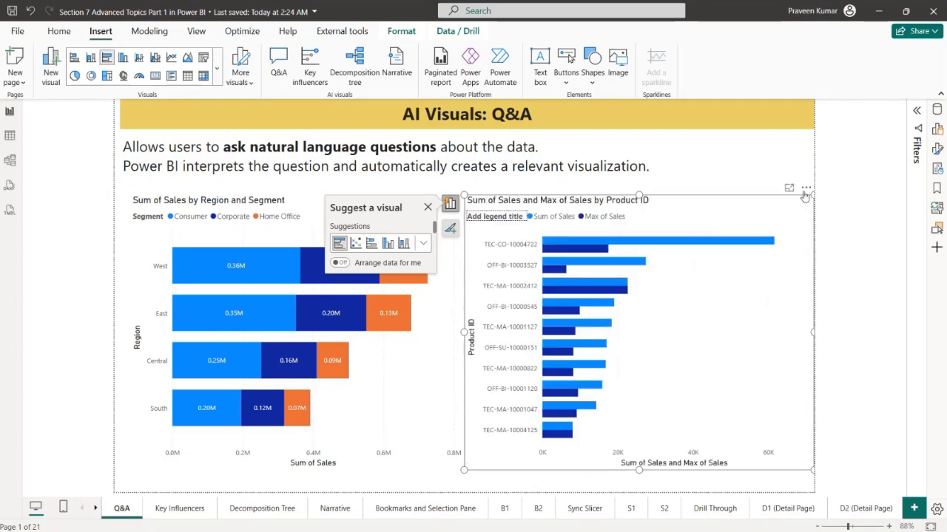
drag(811, 197, 787, 224)
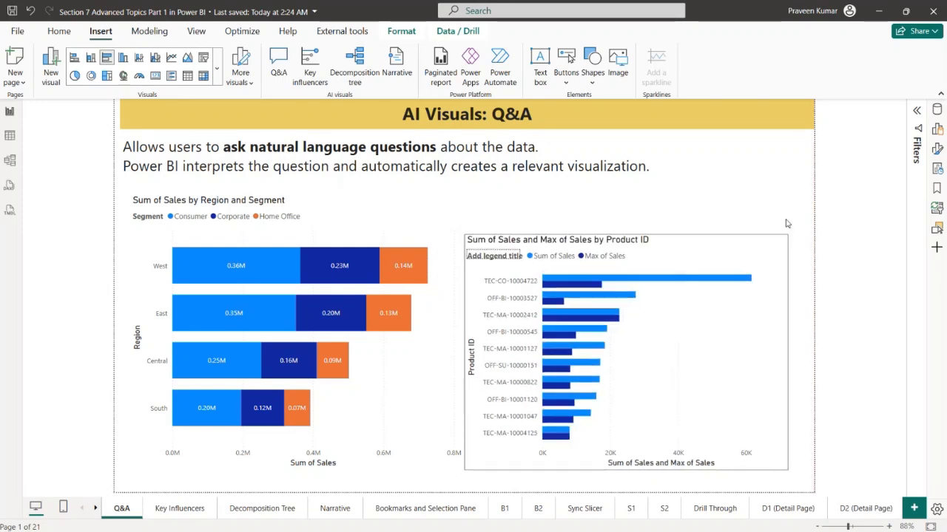
click(785, 205)
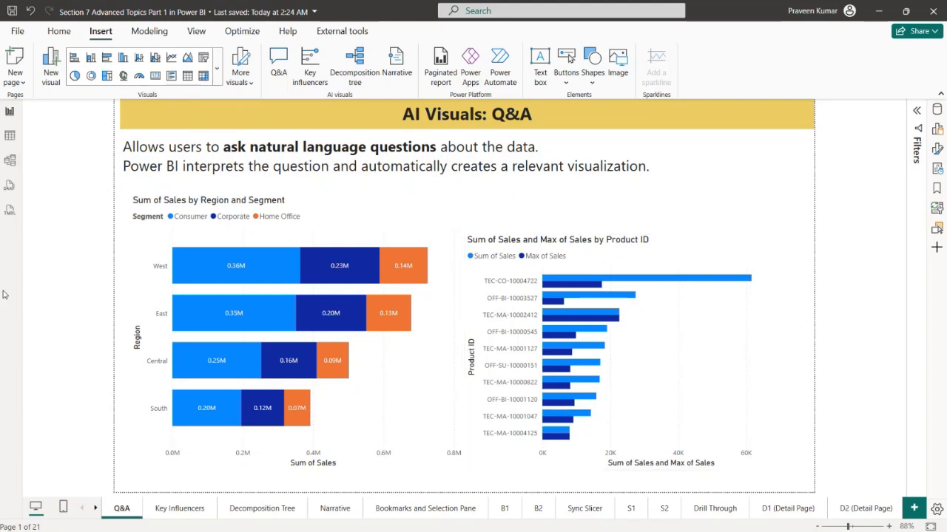
Go to the Key Influencers page and read the example about employee turnover and the factors that may influence it
click(189, 511)
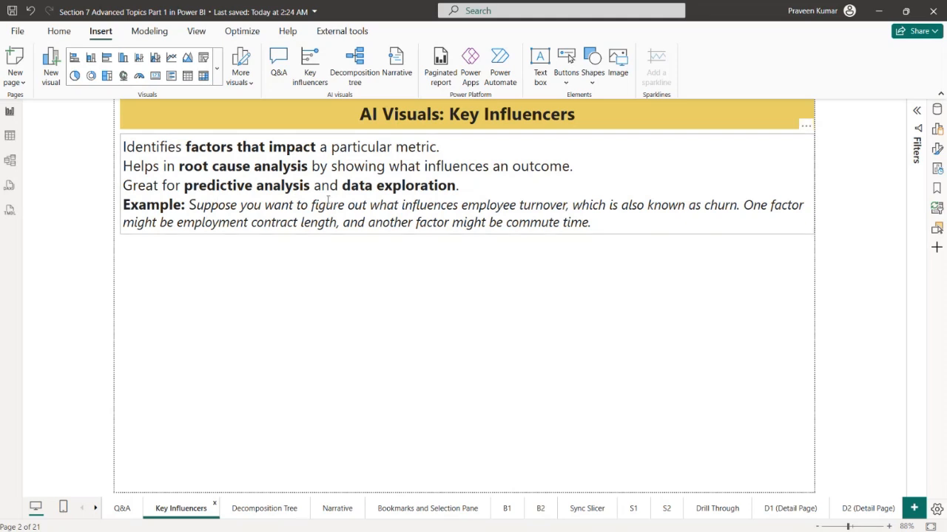
drag(462, 208, 559, 209)
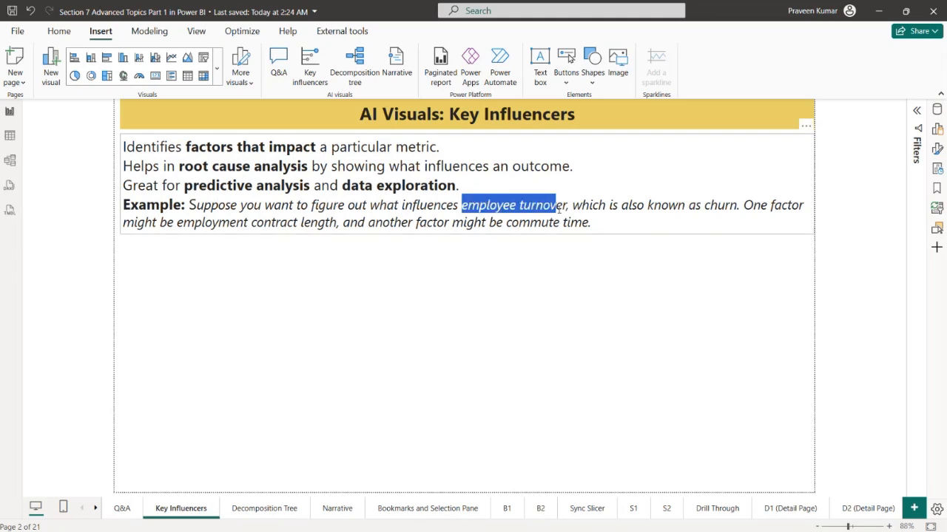
click(354, 205)
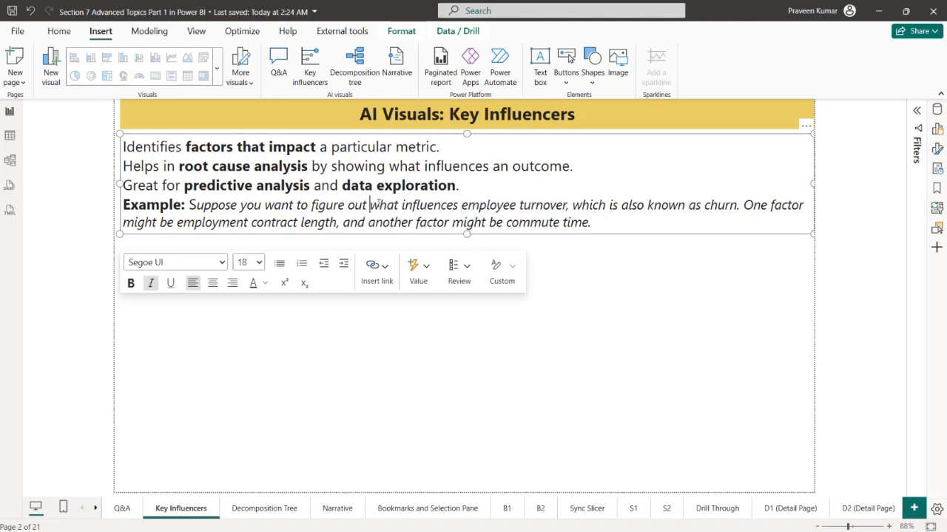
drag(374, 204, 574, 208)
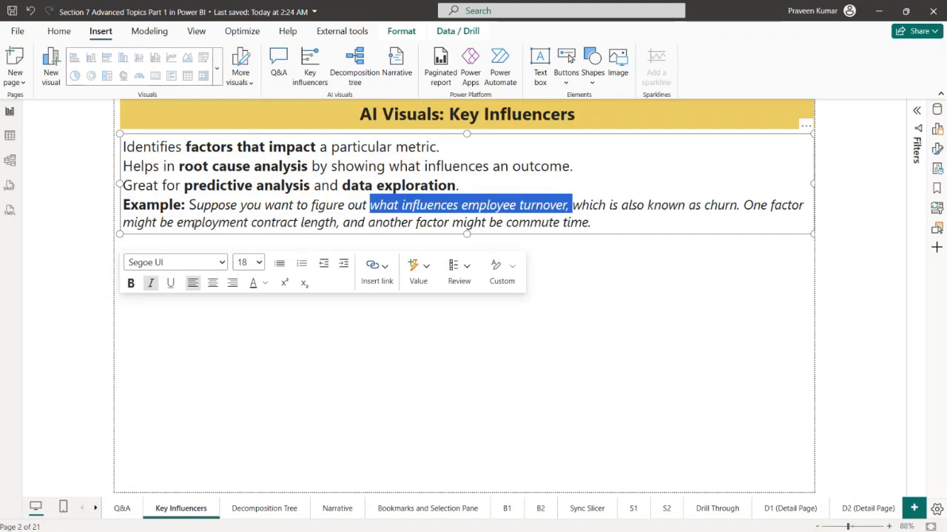
drag(195, 222, 589, 224)
click(593, 289)
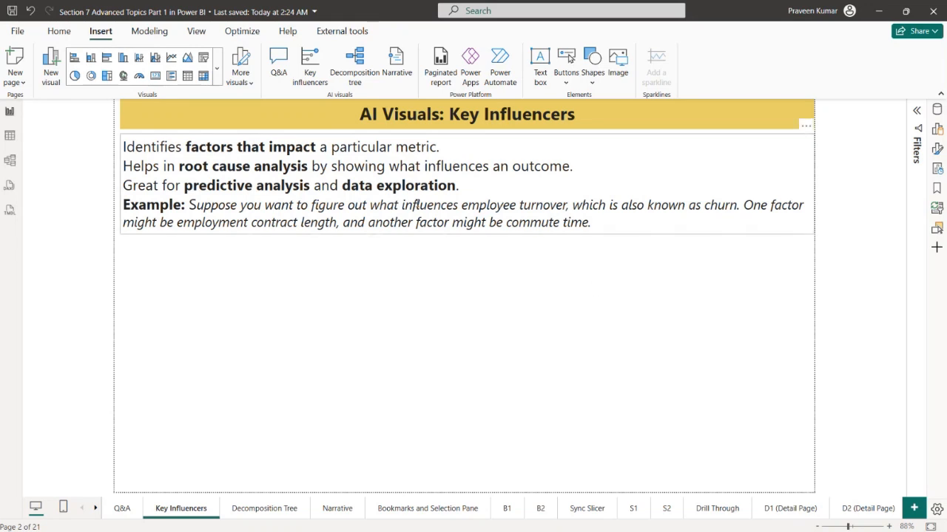
click(202, 222)
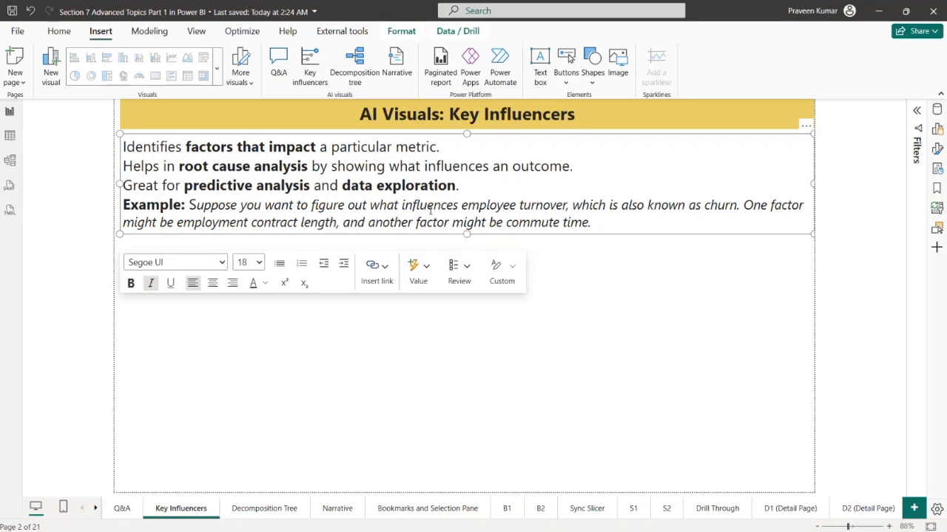
click(664, 287)
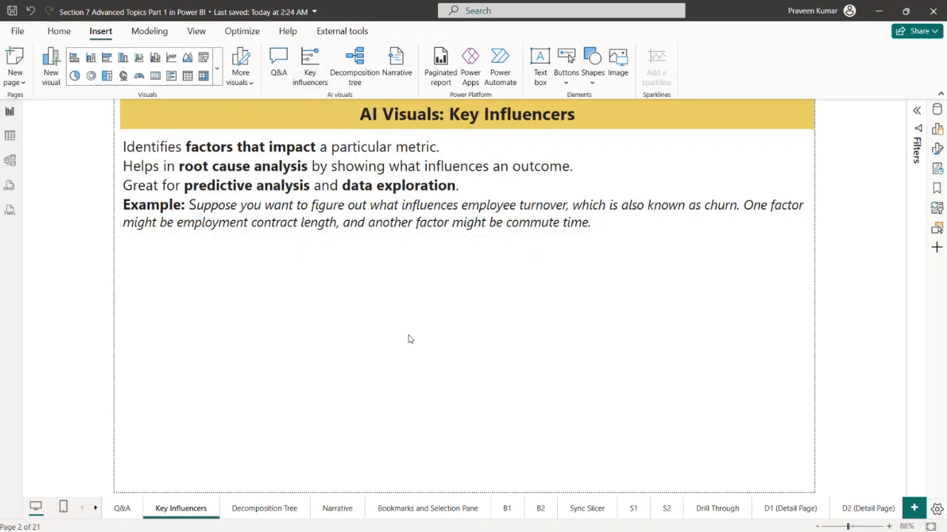
Insert a Key influencers visual, make it narrower and taller, and place it below the page text
click(310, 77)
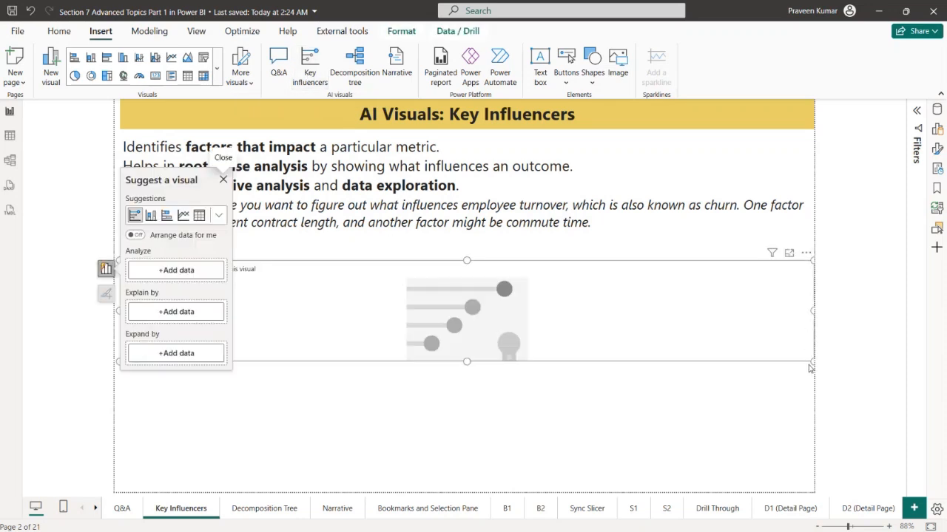
drag(811, 363, 545, 465)
drag(398, 406, 421, 397)
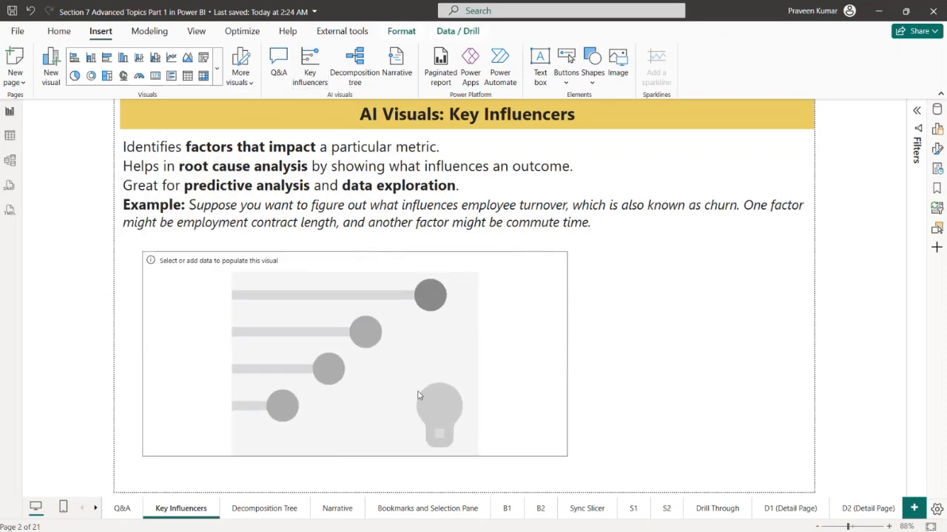
click(749, 349)
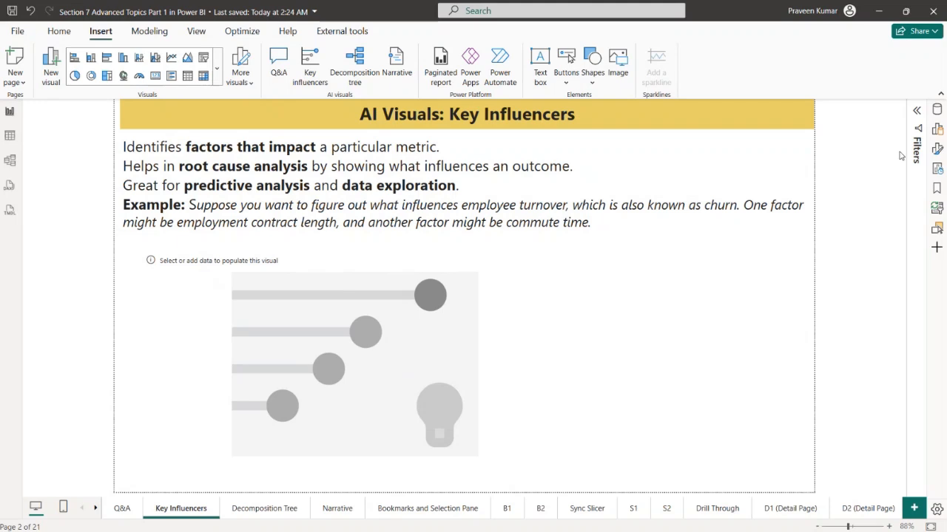
Set the key influencers visual to analyze Sales from the Orders table, explained by Sub-Category
click(463, 340)
click(936, 109)
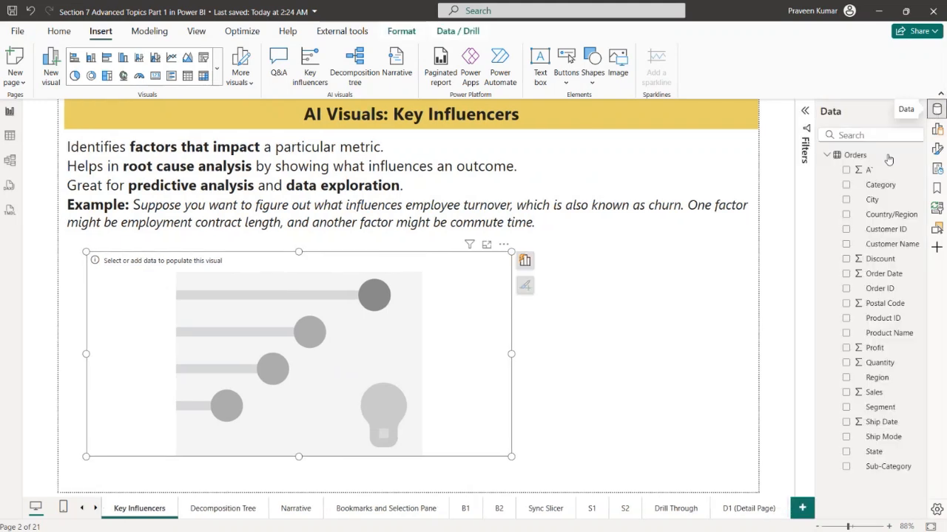
click(937, 129)
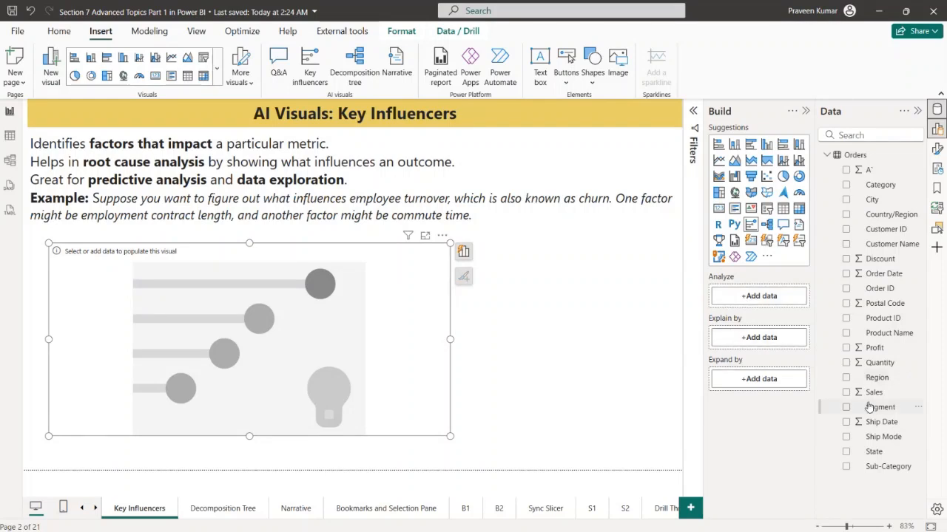
drag(880, 393, 784, 296)
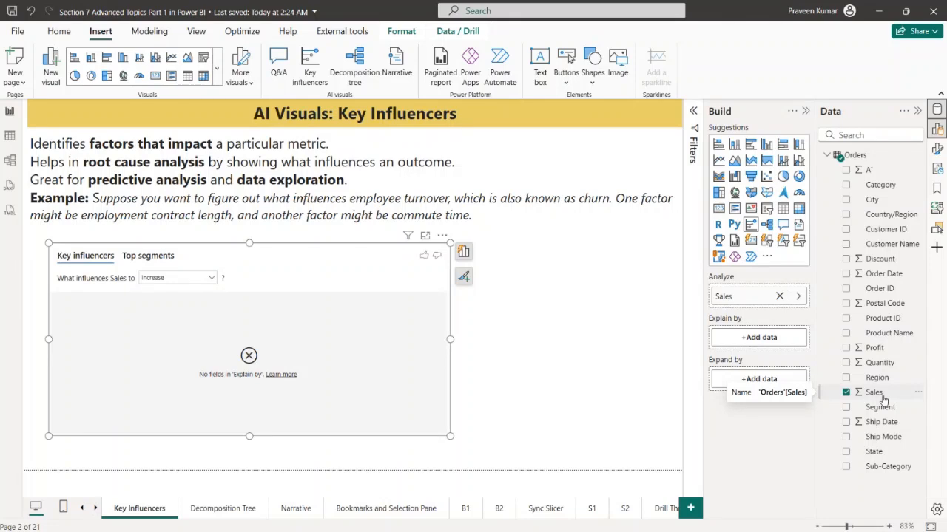
drag(879, 466, 762, 337)
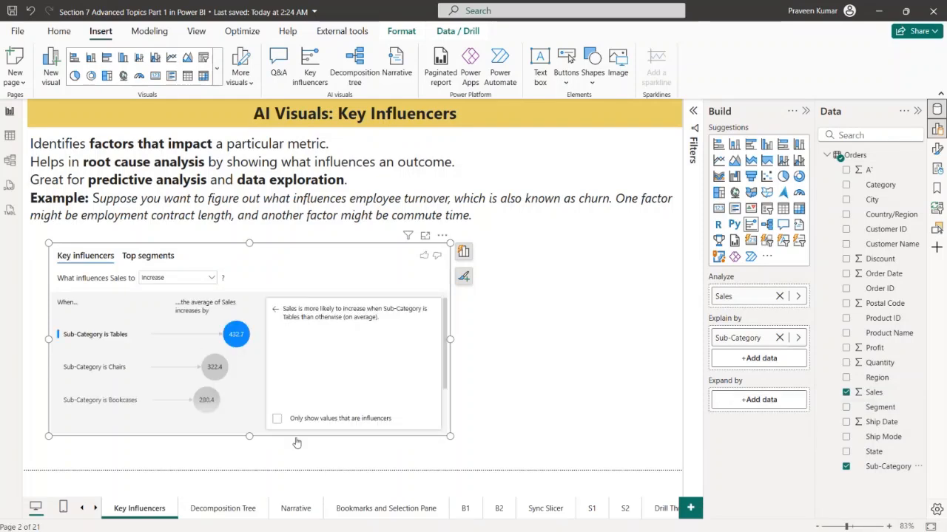
Enlarge the key influencers visual to nearly the full page width and switch its analysis to what influences Sales to Decrease
drag(450, 436, 681, 469)
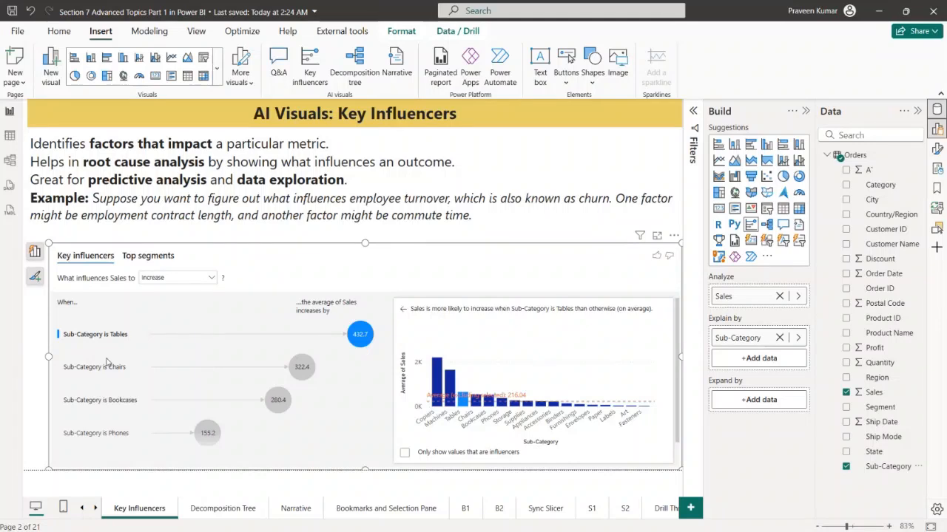
click(204, 281)
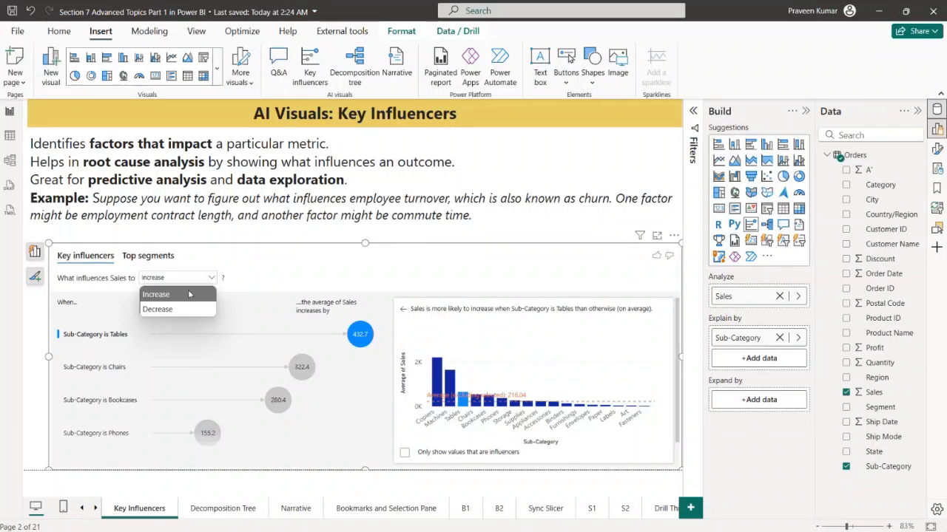
click(185, 311)
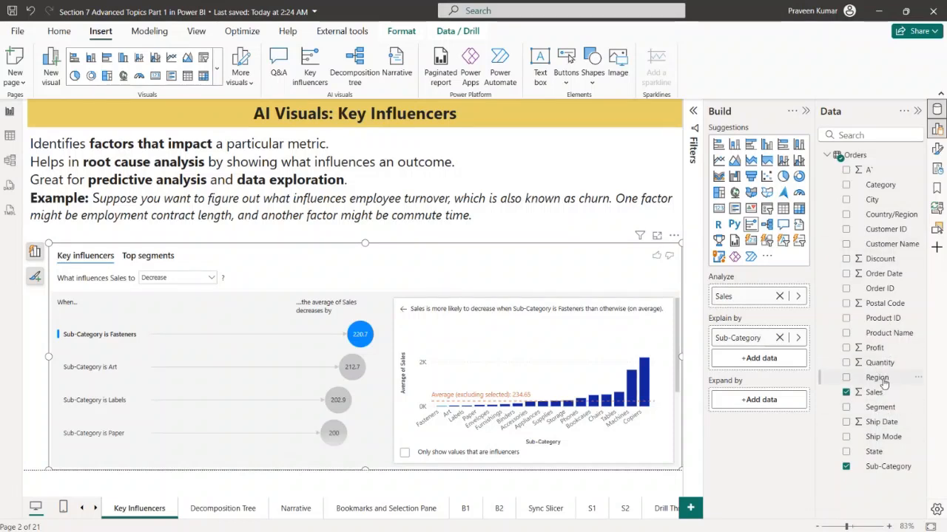
Add Region as a second explaining factor for Sales and look through the list of influencers
drag(884, 383, 761, 359)
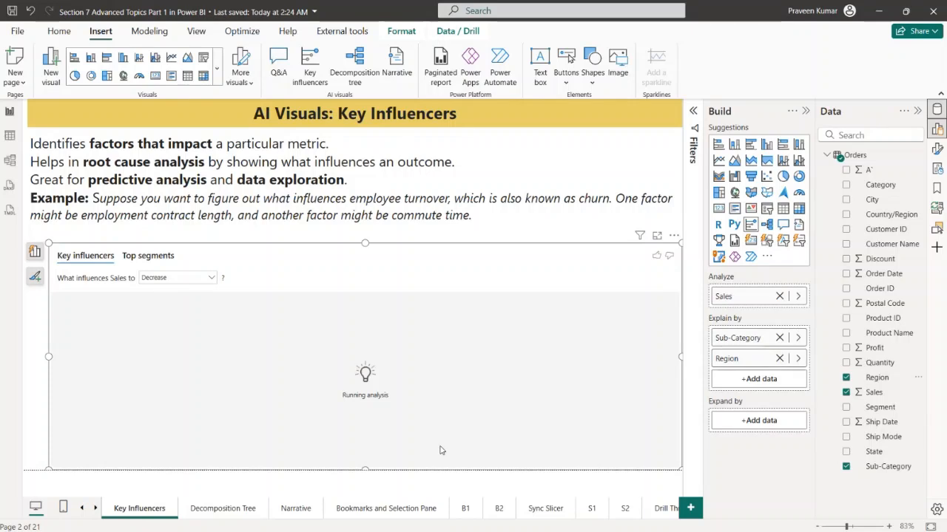
scroll(195, 380, down, 3)
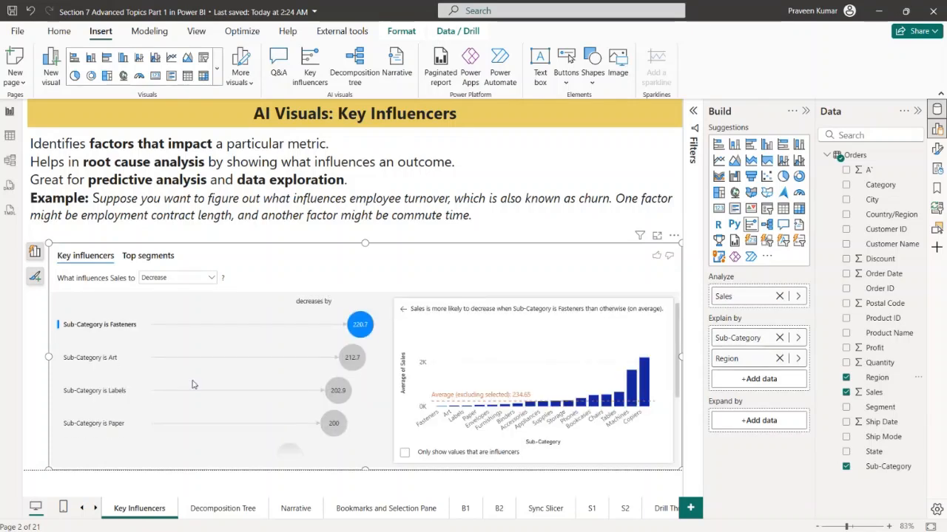
scroll(156, 364, up, 3)
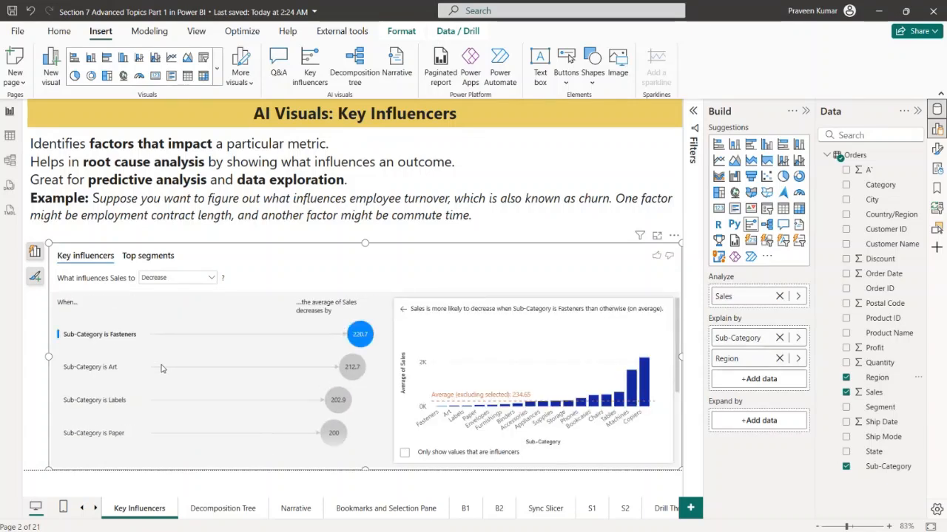
scroll(166, 365, down, 3)
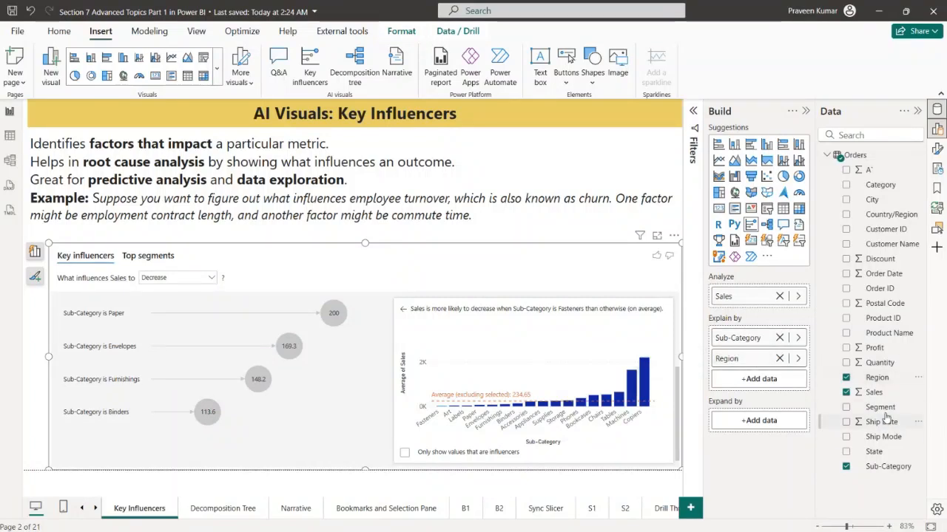
Add Segment and Product Name to the factors explaining Sales and look through the resulting list of influencers
drag(880, 407, 772, 388)
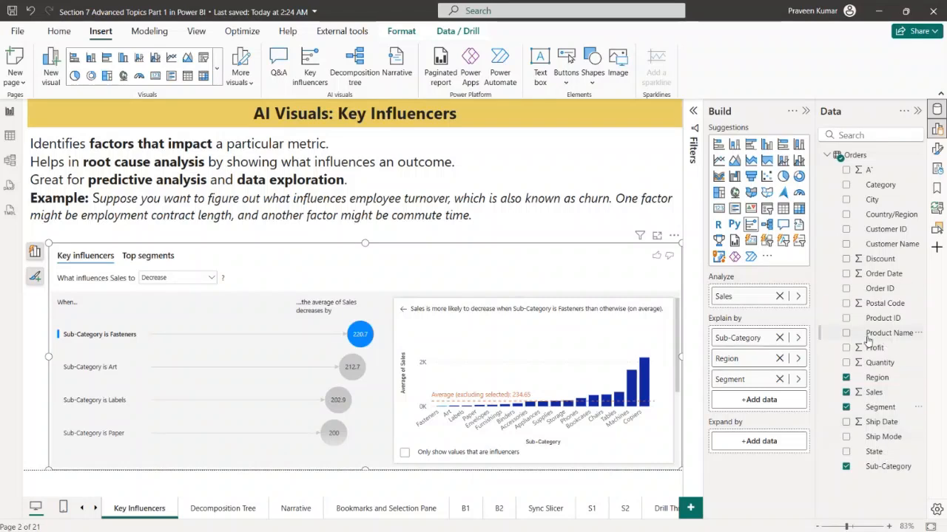
drag(877, 338, 811, 382)
drag(792, 400, 790, 398)
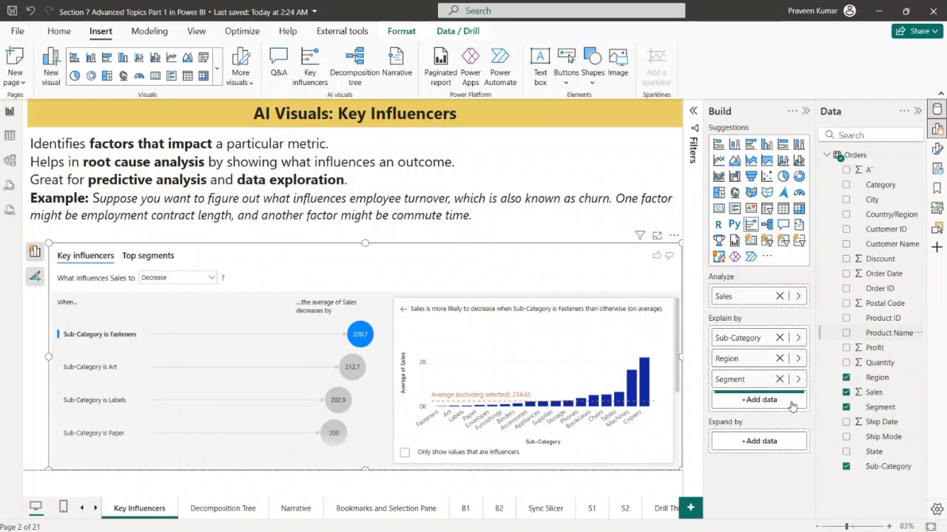
scroll(176, 407, down, 3)
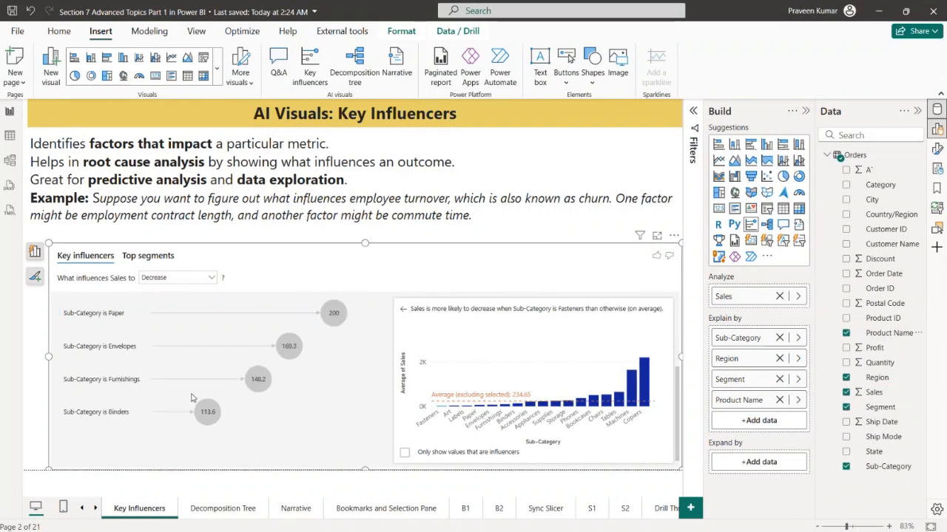
scroll(191, 401, up, 4)
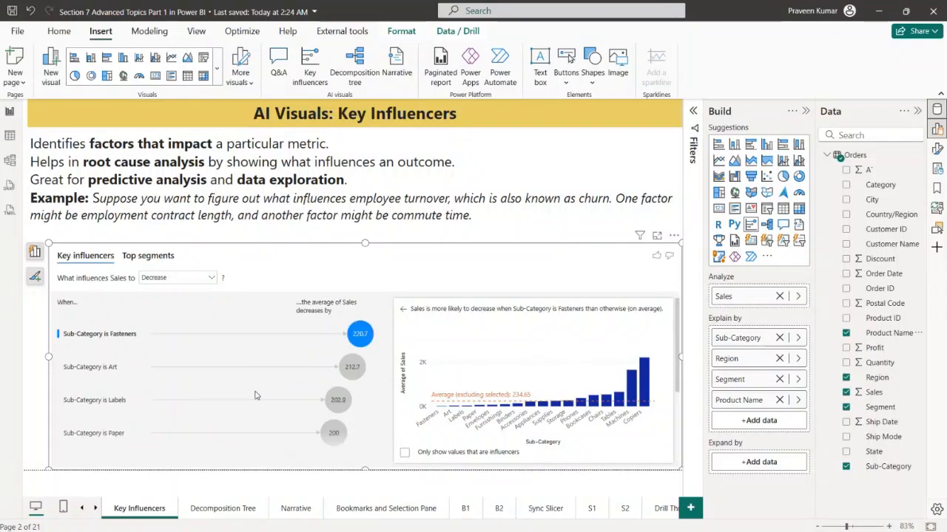
scroll(255, 396, down, 3)
Remove Segment, Region and Sub-Category from the factors explaining Sales, keeping only Product Name
click(780, 379)
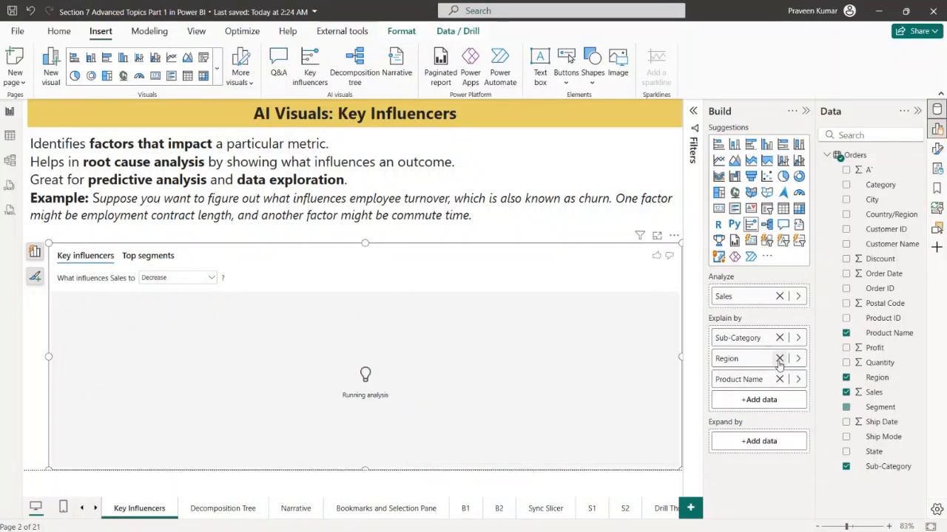
click(780, 358)
click(779, 337)
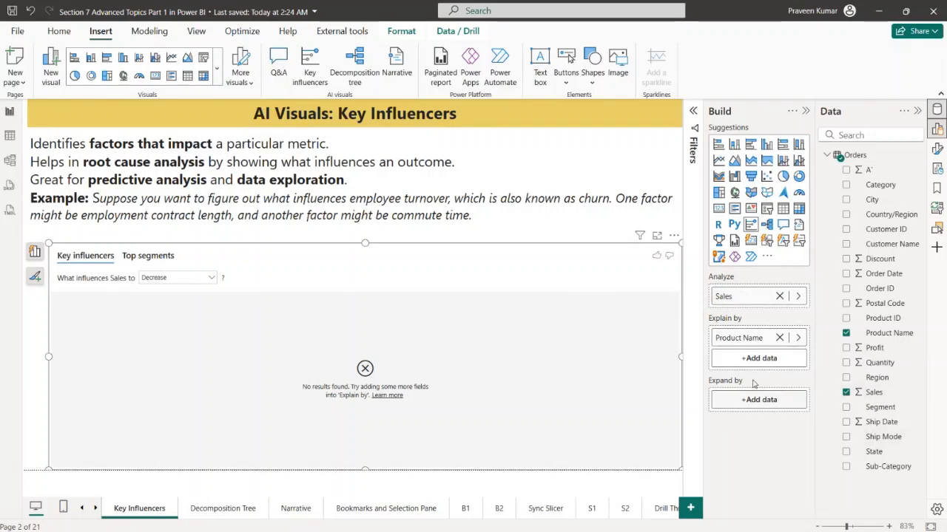
Replace Sales with Sub-Category as the analyzed field and summarize the Product Name factor as Count
click(778, 296)
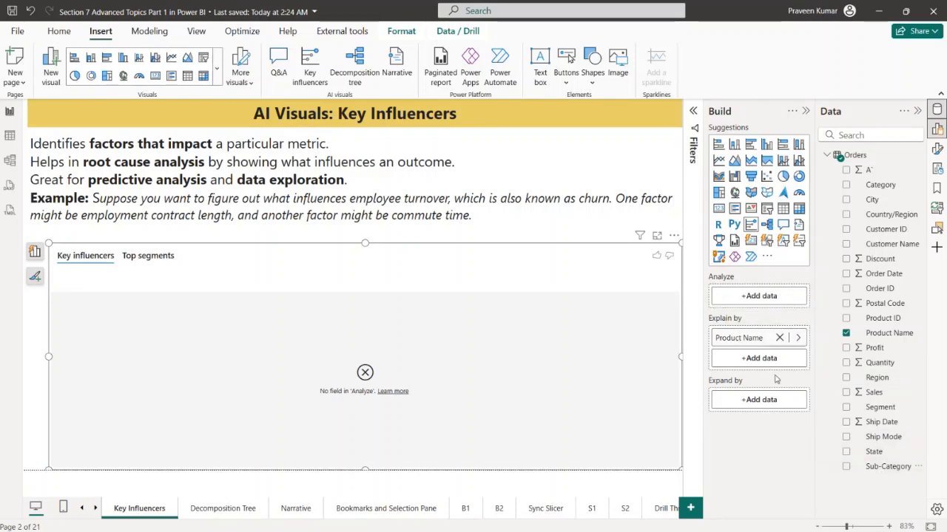
drag(882, 466, 762, 297)
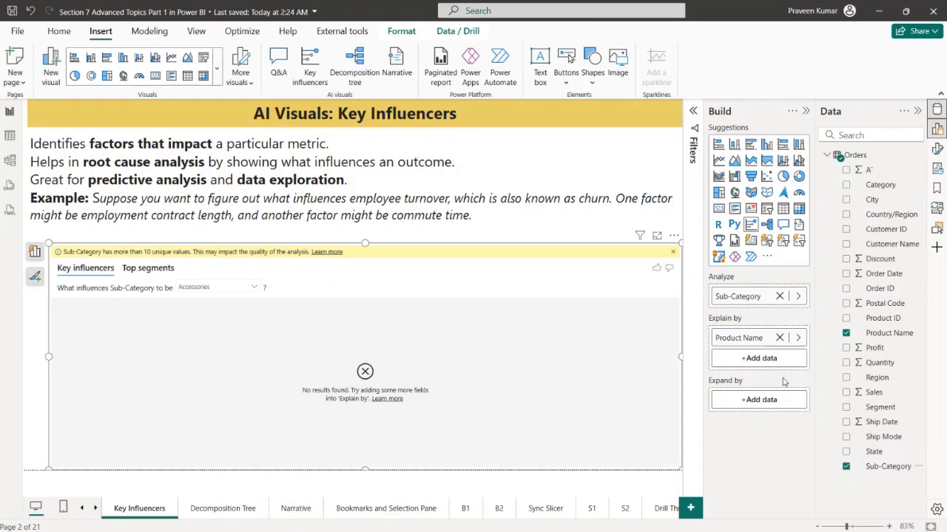
right_click(773, 336)
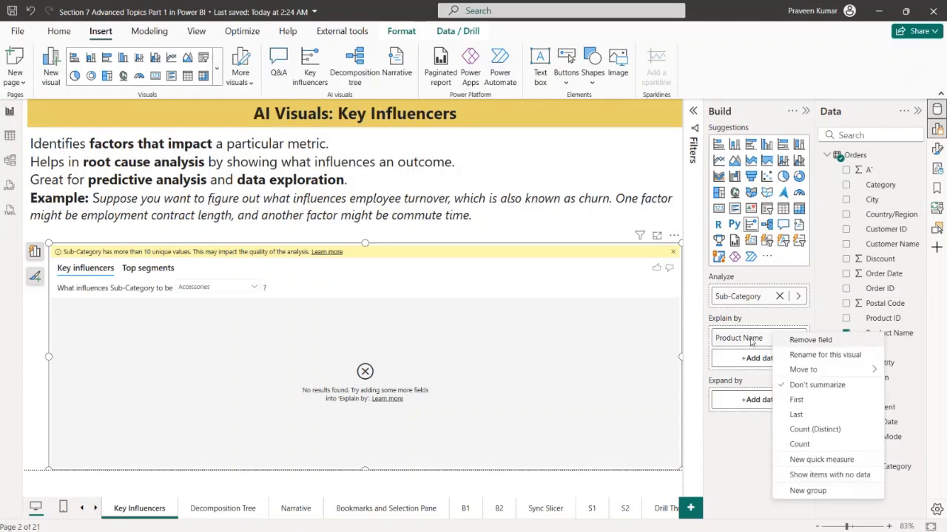
click(800, 445)
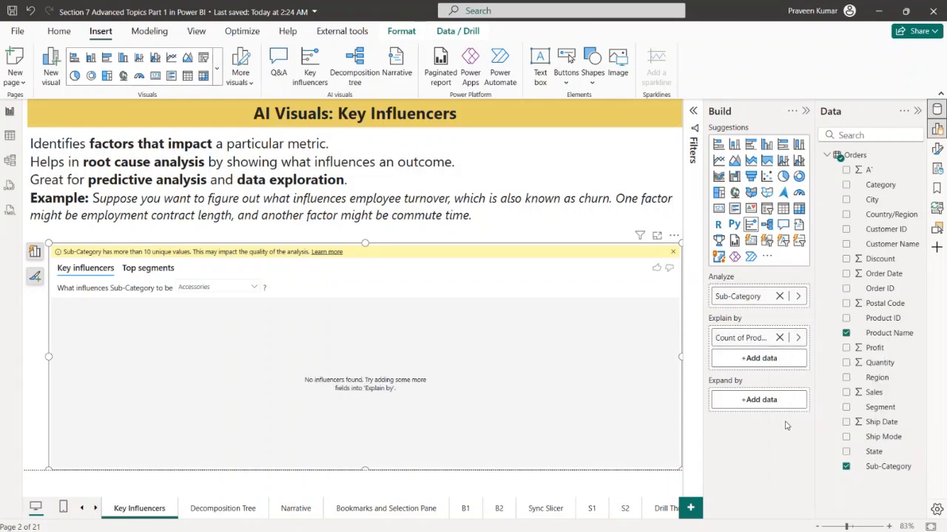
Put Sales back as the analyzed field in place of Sub-Category and switch the analysis to what influences it to Increase
click(779, 296)
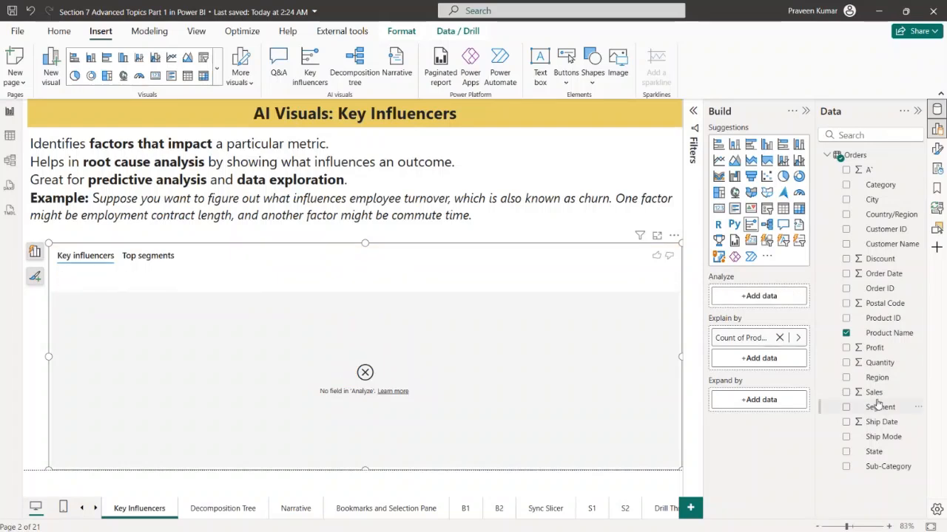
drag(874, 393, 765, 300)
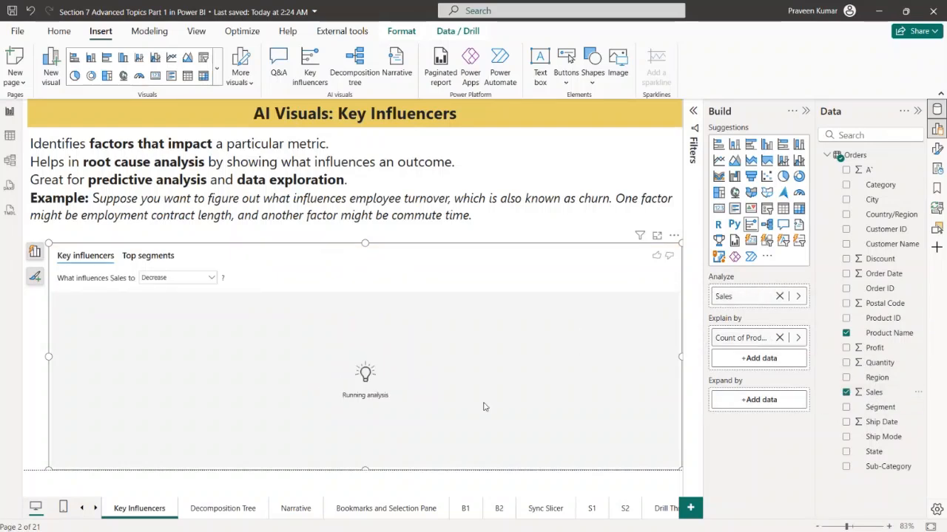
click(181, 277)
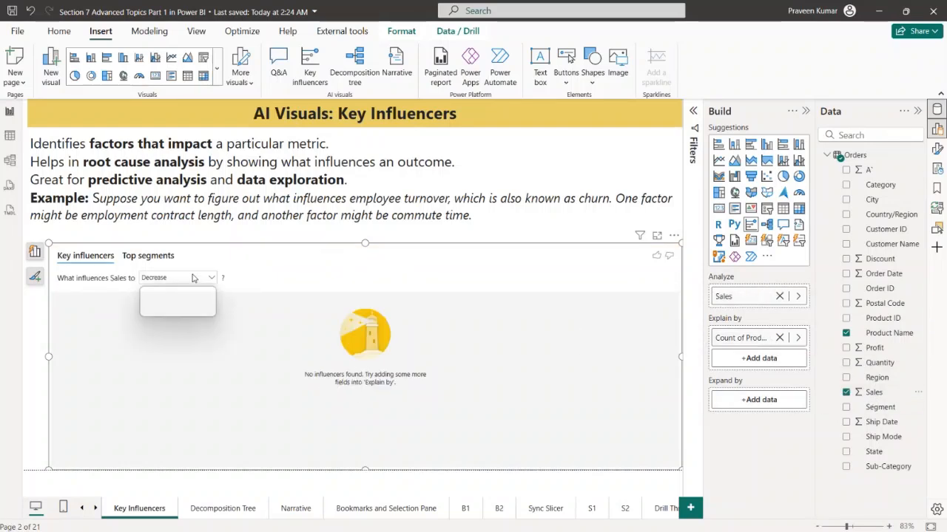
click(186, 291)
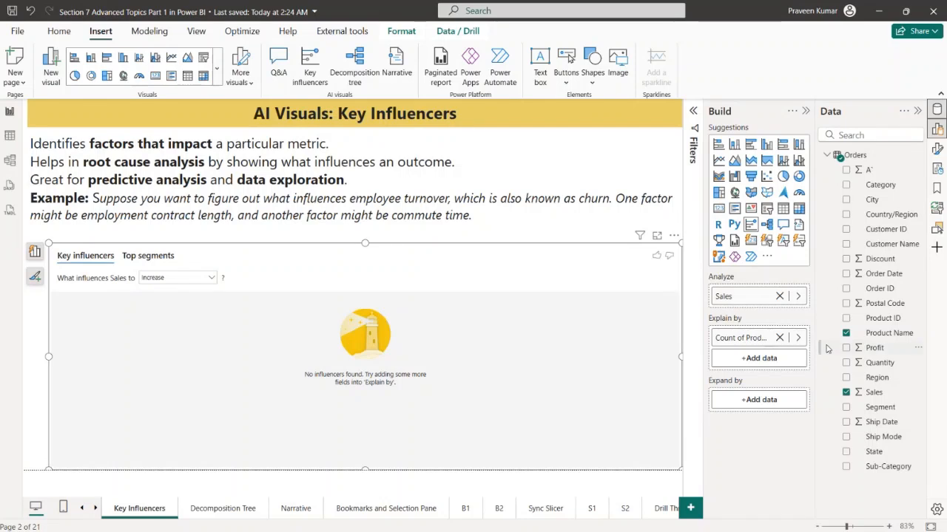
Explain Sales by Sub-Category instead of the Product Name count, and make the key influencers visual slightly taller and narrower
click(779, 337)
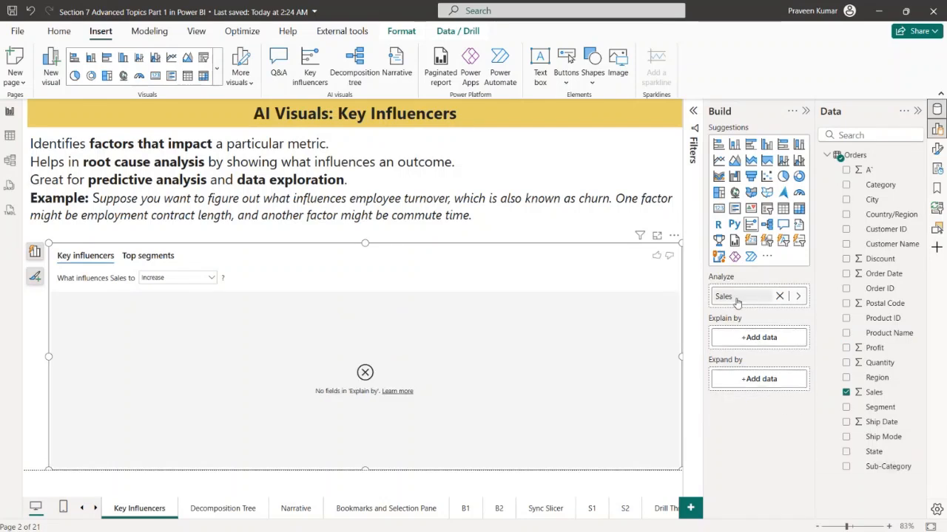
drag(891, 465, 759, 339)
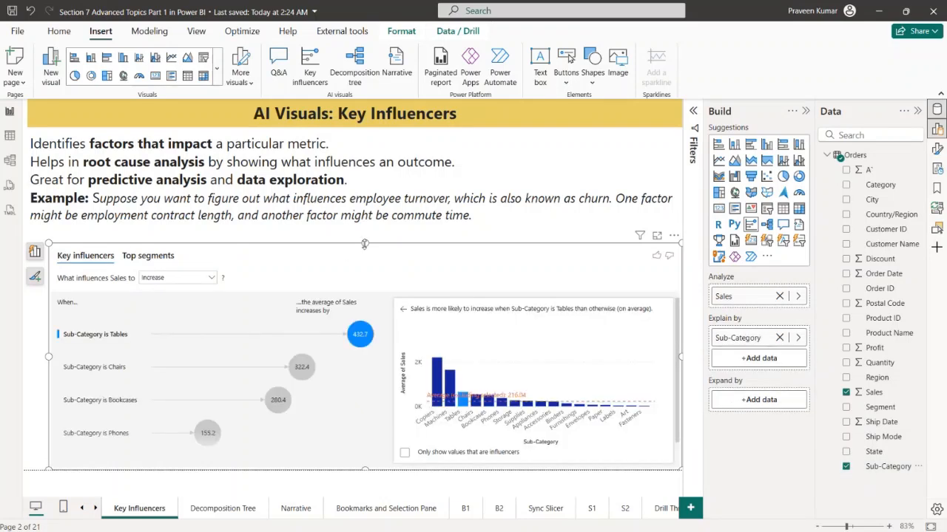
drag(364, 244, 364, 234)
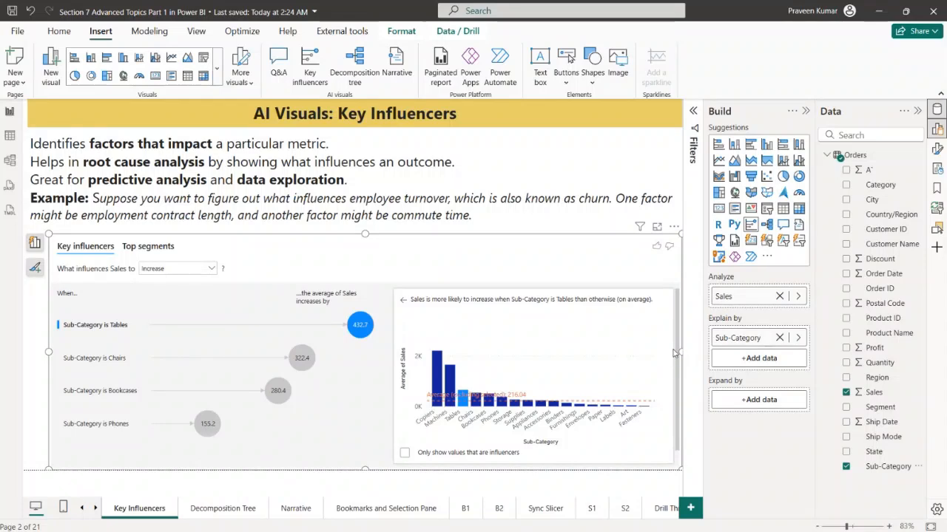
drag(675, 352, 658, 352)
click(619, 220)
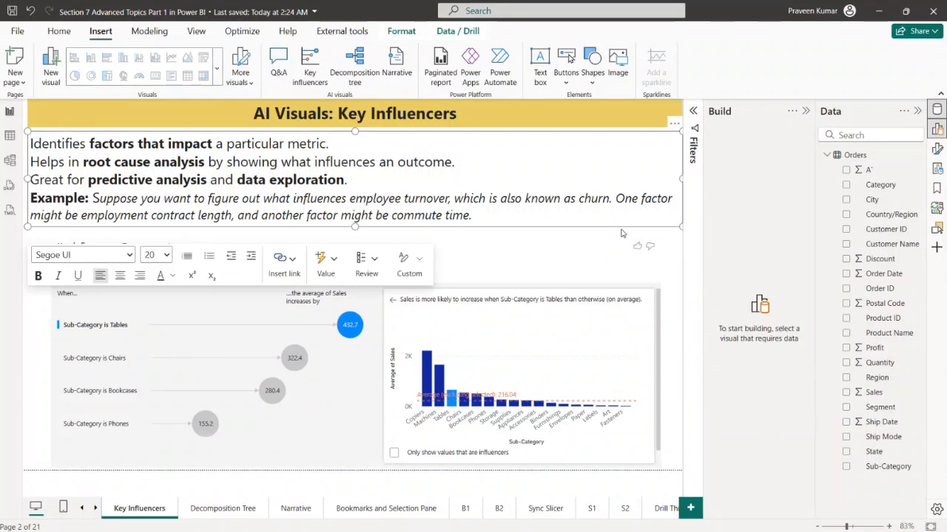
click(677, 268)
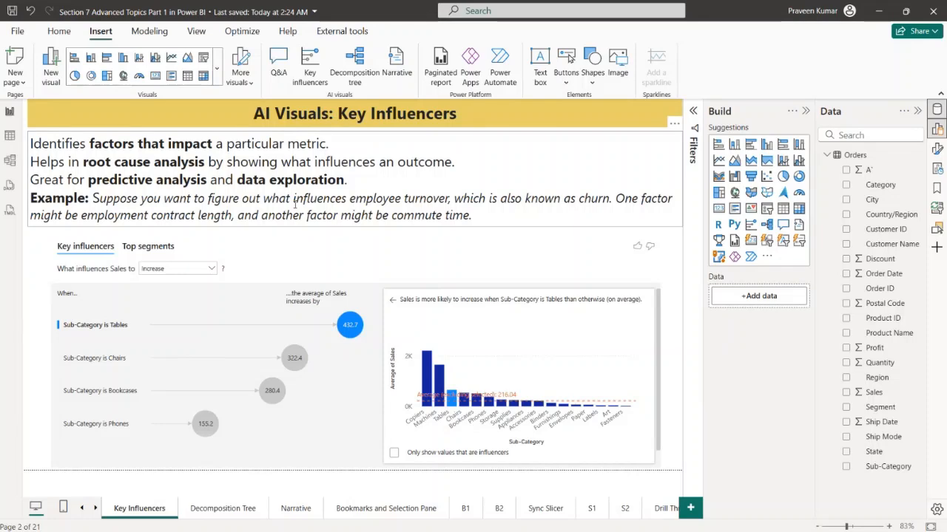
On the Decomposition Tree page, insert a decomposition tree that analyzes Sales, explained by Region, Category and Sub-Category in that order
click(231, 508)
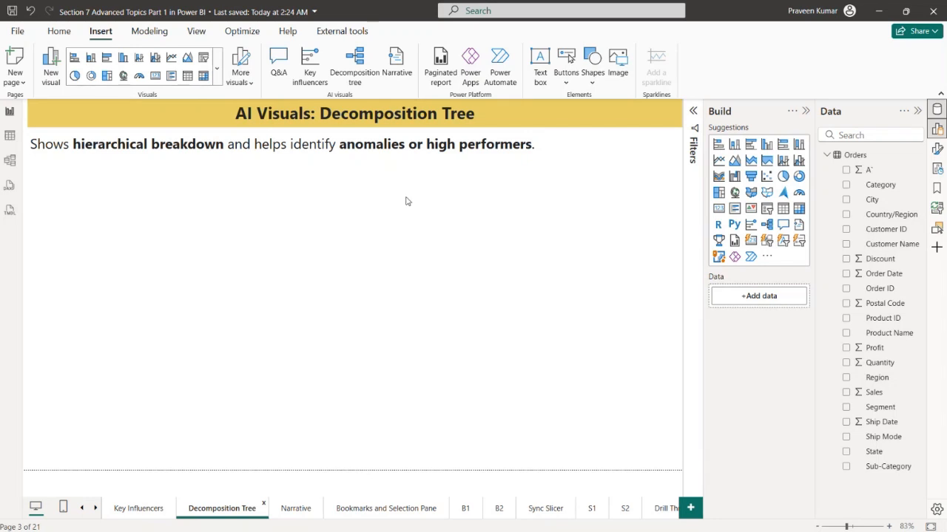
click(354, 63)
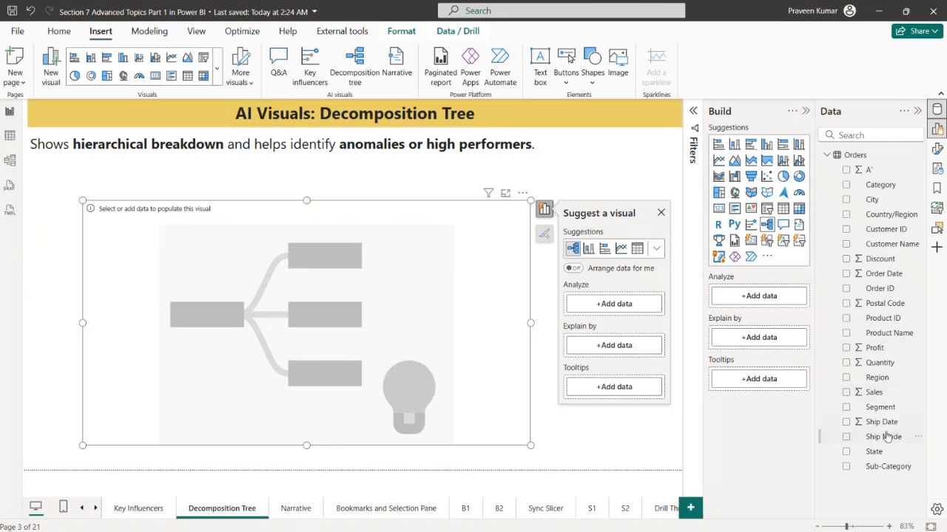
drag(874, 392, 774, 297)
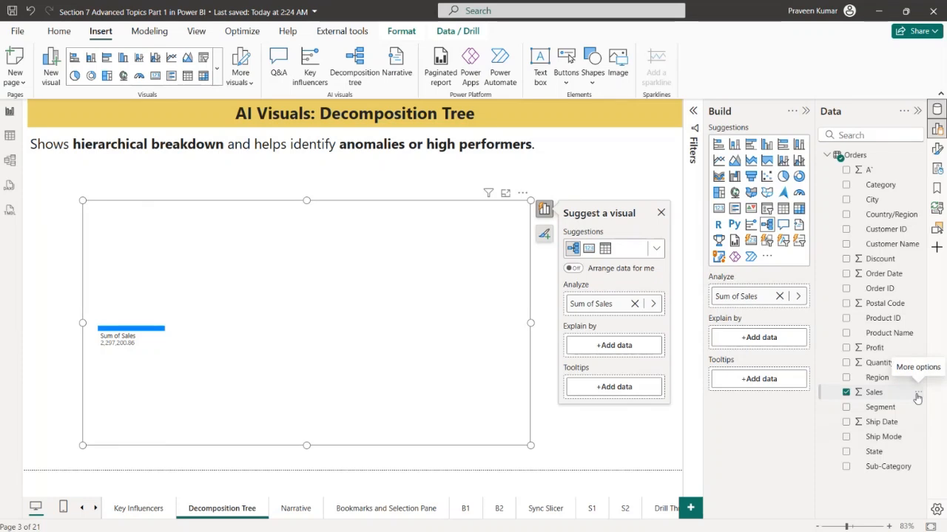
drag(888, 467, 778, 356)
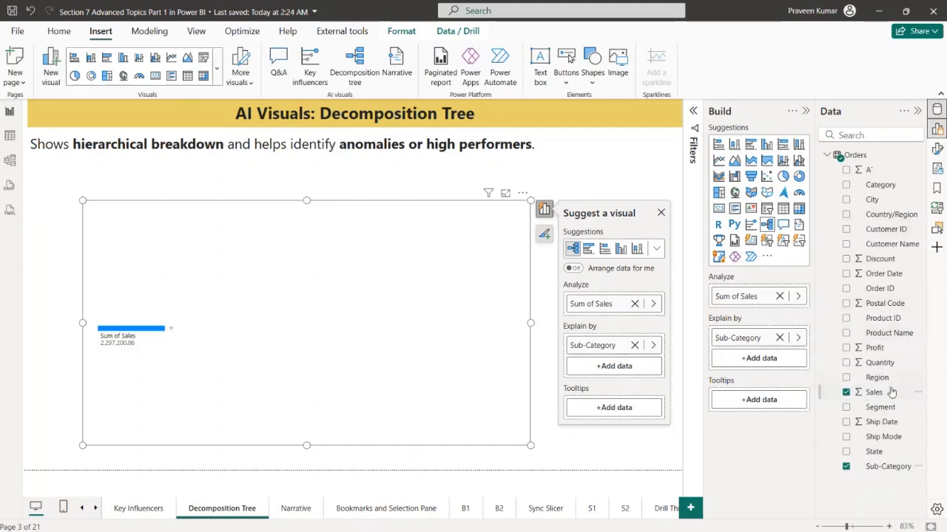
drag(876, 382, 769, 335)
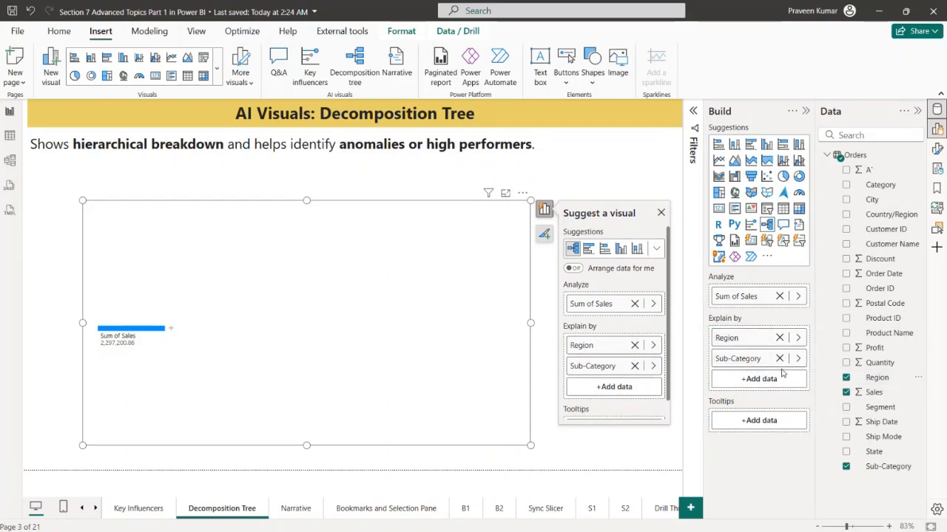
drag(880, 185, 754, 355)
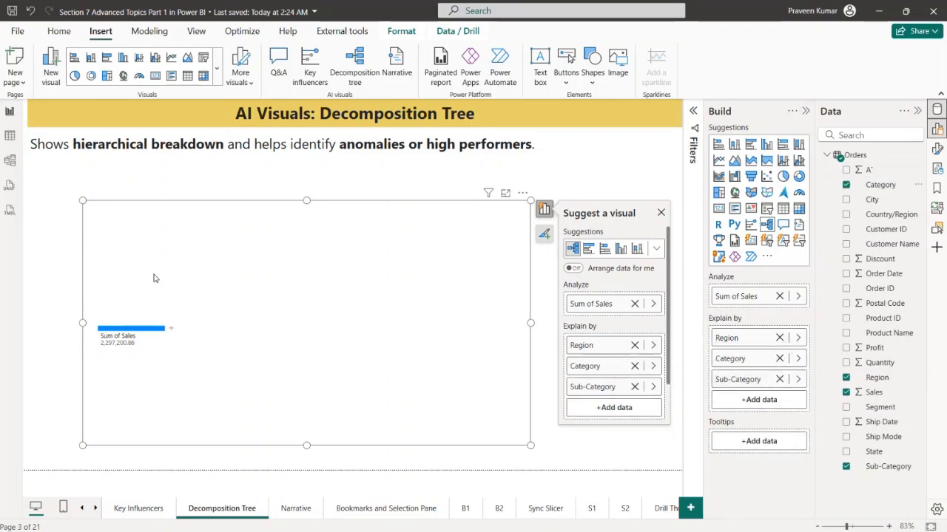
Collapse the Build and Data panes to widen the canvas, and split the Sum of Sales node by High value
click(170, 327)
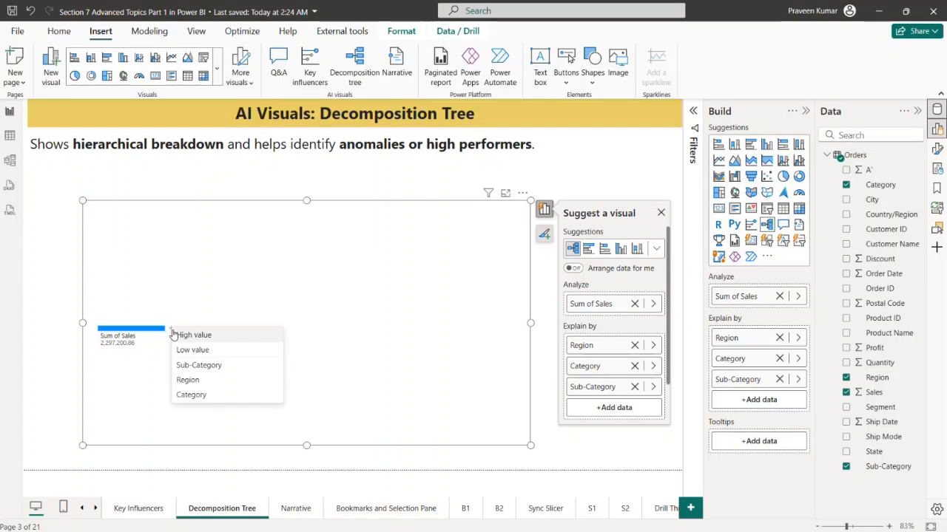
click(806, 110)
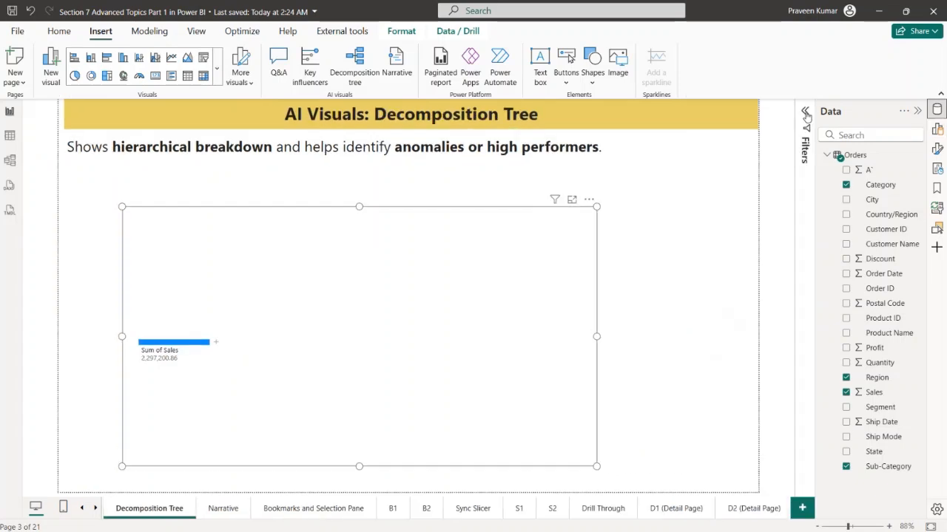
click(803, 134)
click(917, 111)
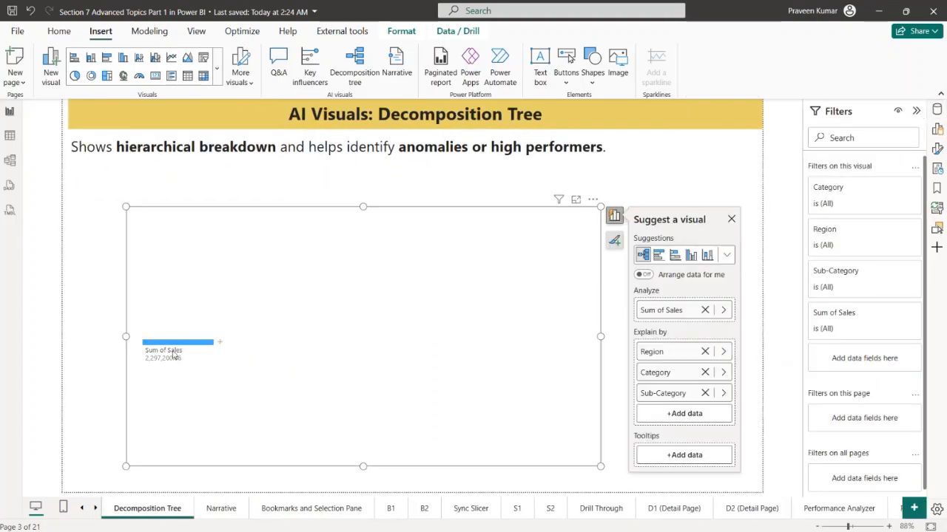
click(219, 346)
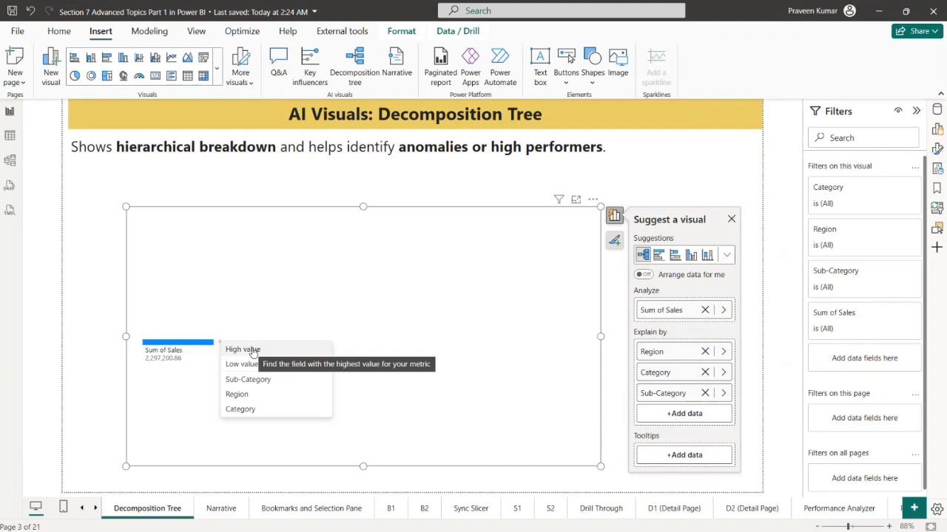
click(253, 351)
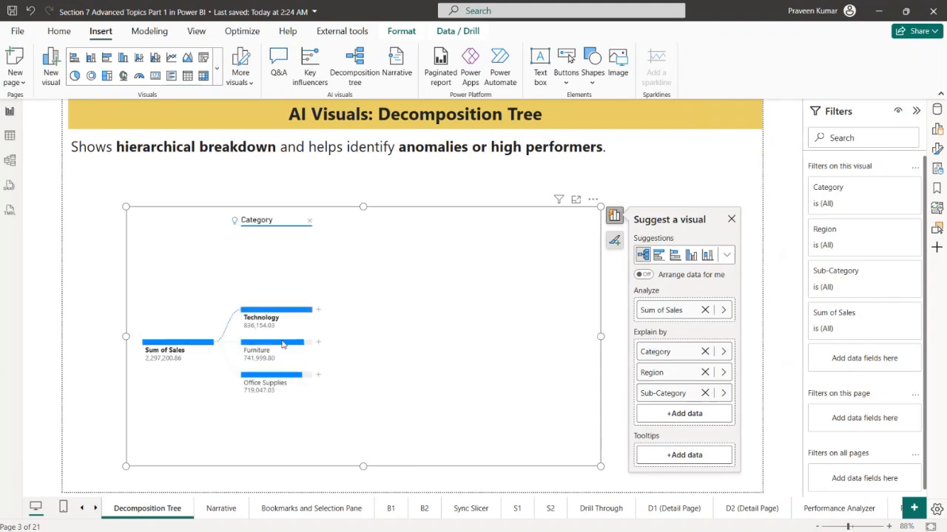
Restore the Build and Data panes with Filters collapsed, and move Region above Category in the tree's explaining fields
click(937, 111)
click(937, 131)
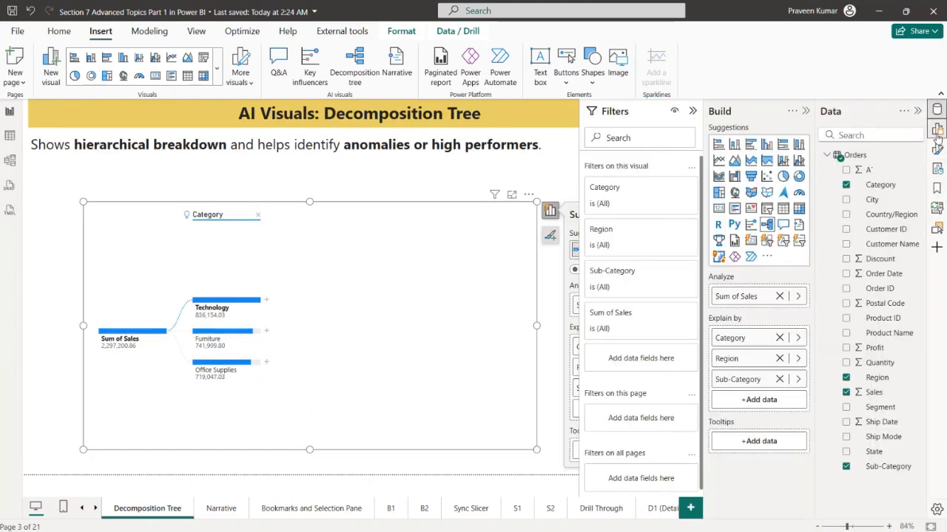
click(693, 111)
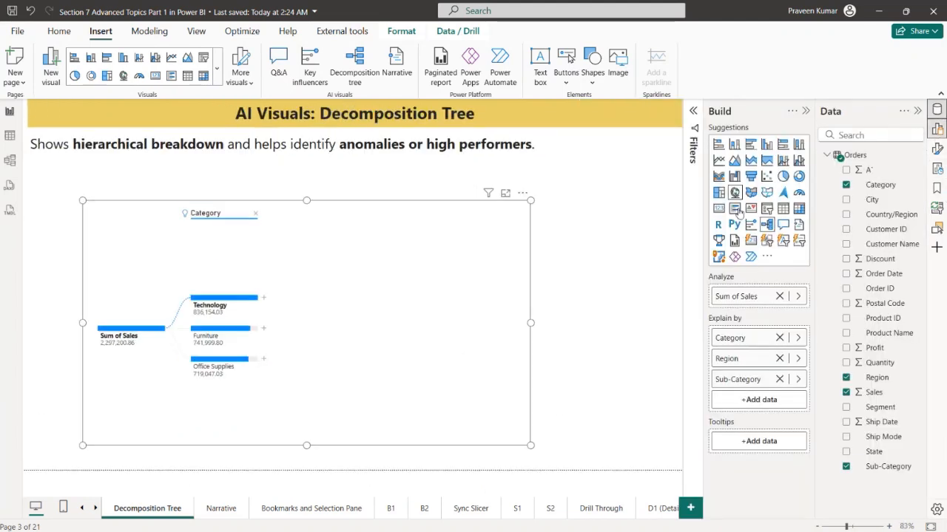
drag(740, 358, 753, 334)
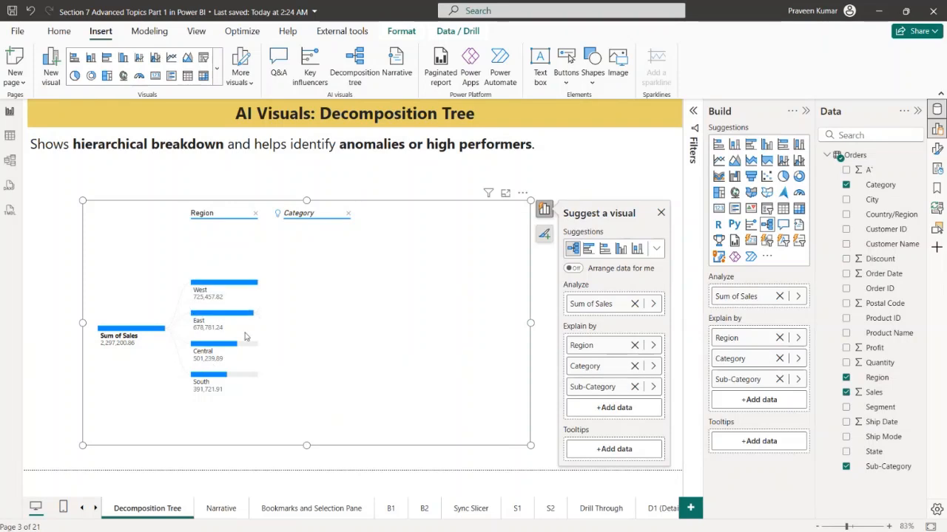
Expand the West region in the decomposition tree and break its Furniture category down by Sub-Category
click(262, 287)
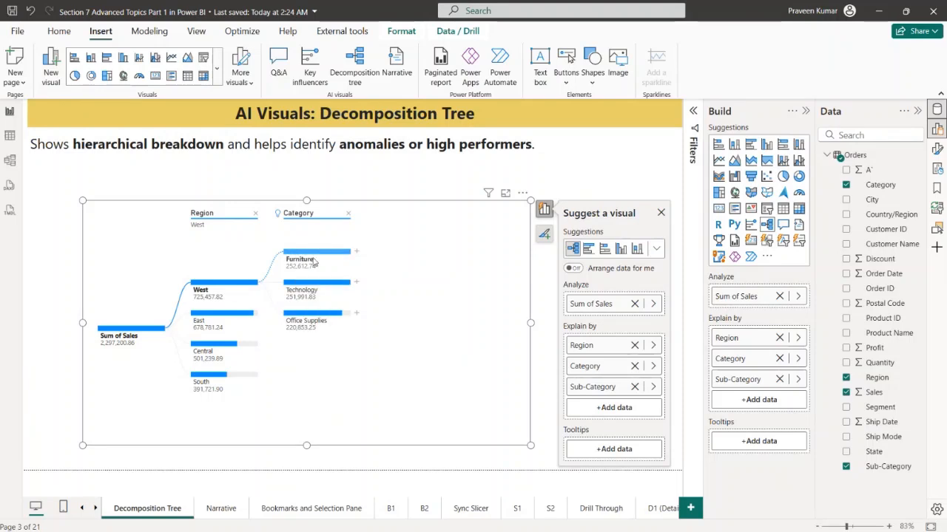
click(355, 252)
click(385, 289)
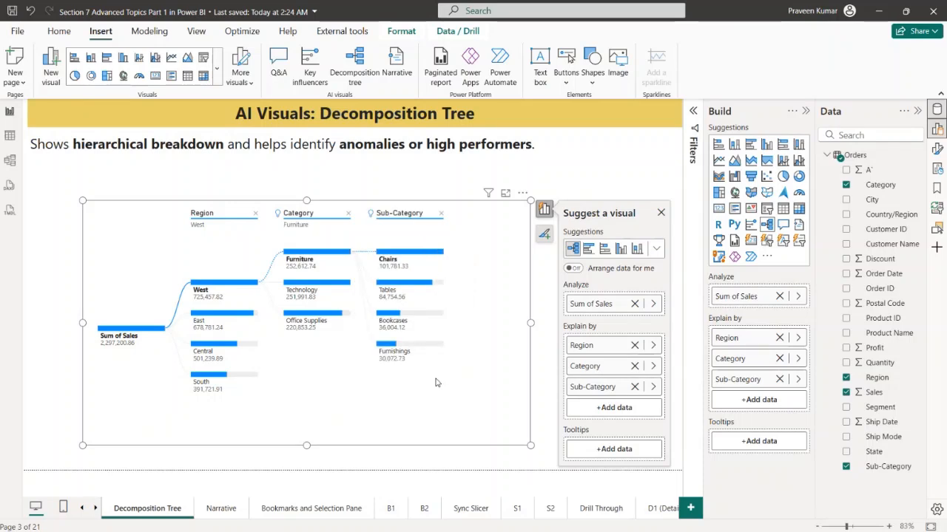
Compare the Sub-Category breakdowns of Technology, Office Supplies and Furniture within the West region of the decomposition tree
click(302, 290)
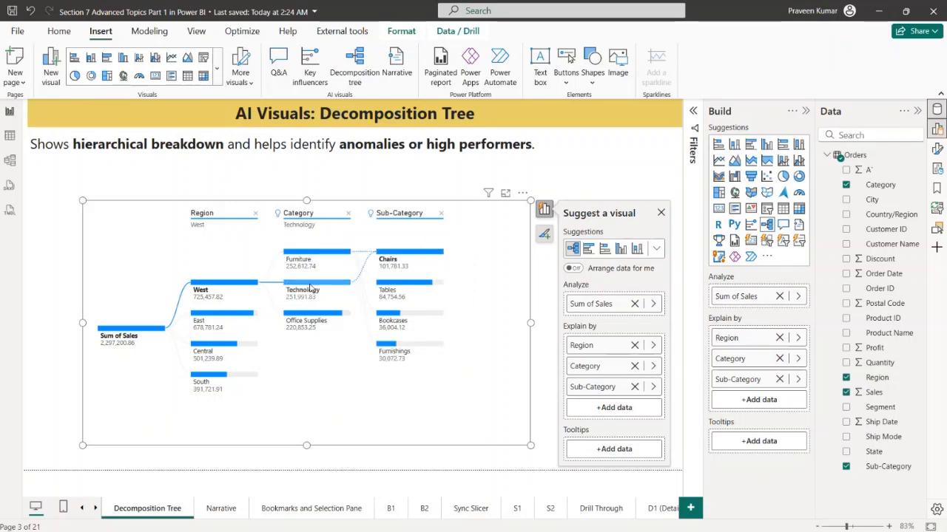
click(324, 323)
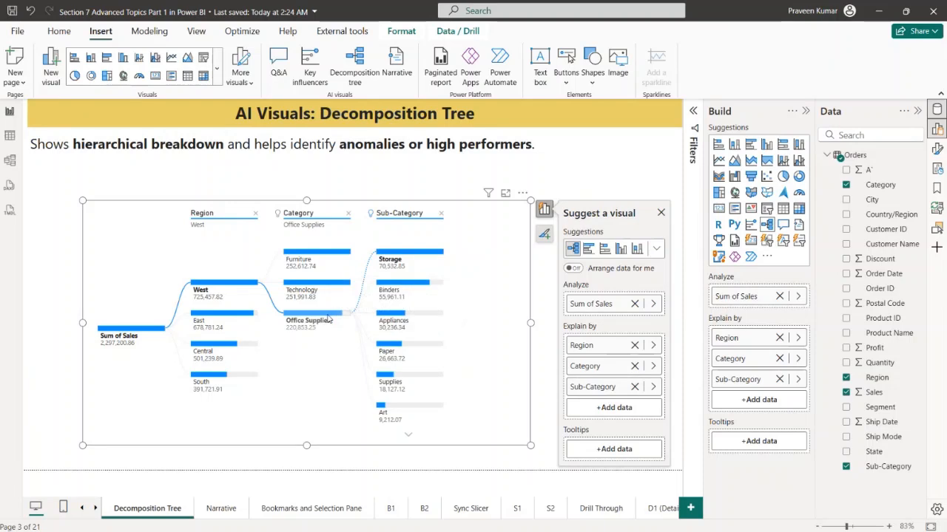
click(324, 291)
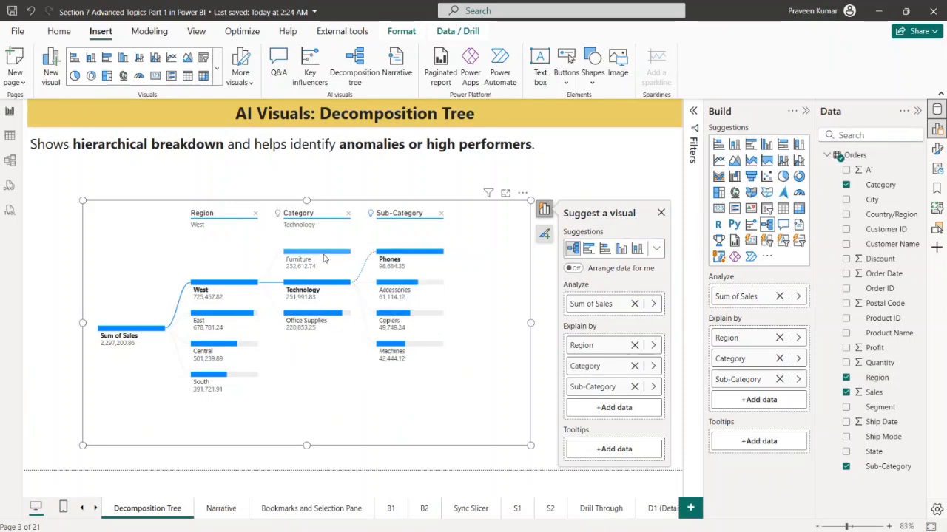
click(324, 258)
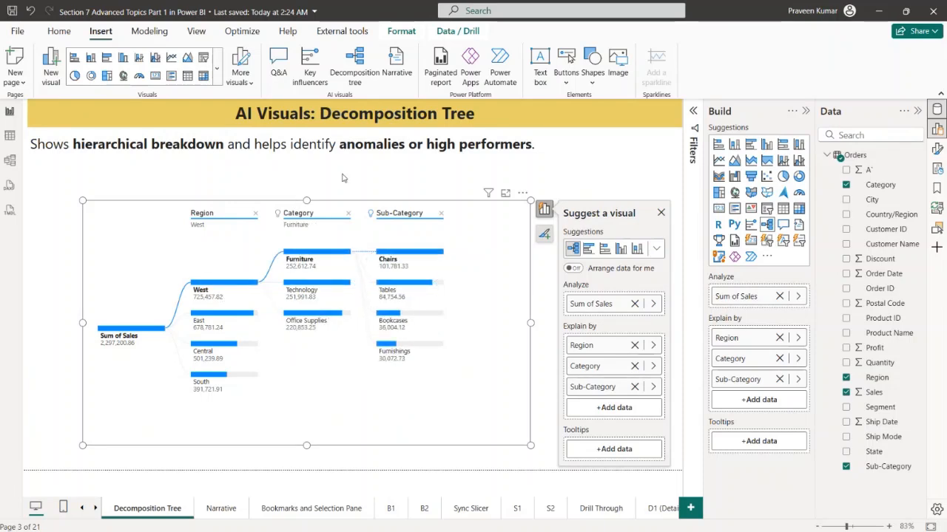
Examine the decomposition tree's formatting options for bars, including their size and colors, and for value font and display units
click(938, 149)
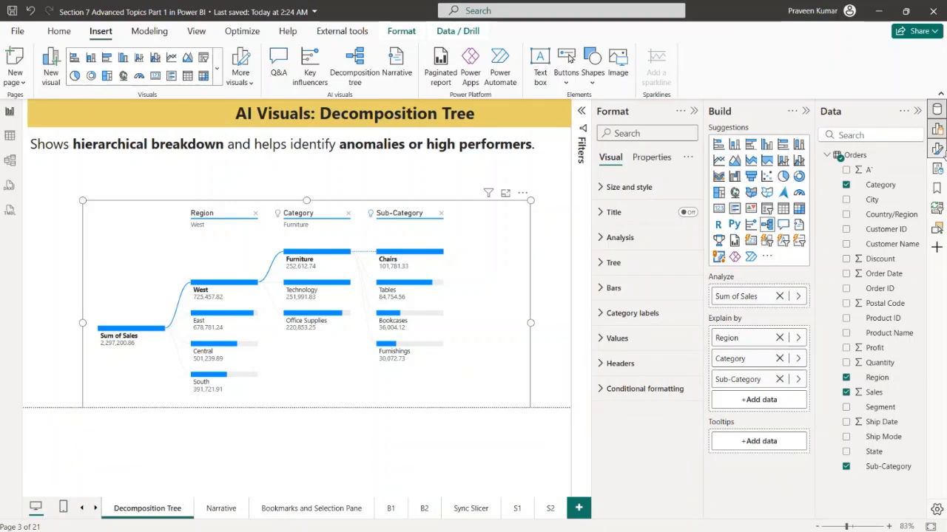
click(639, 294)
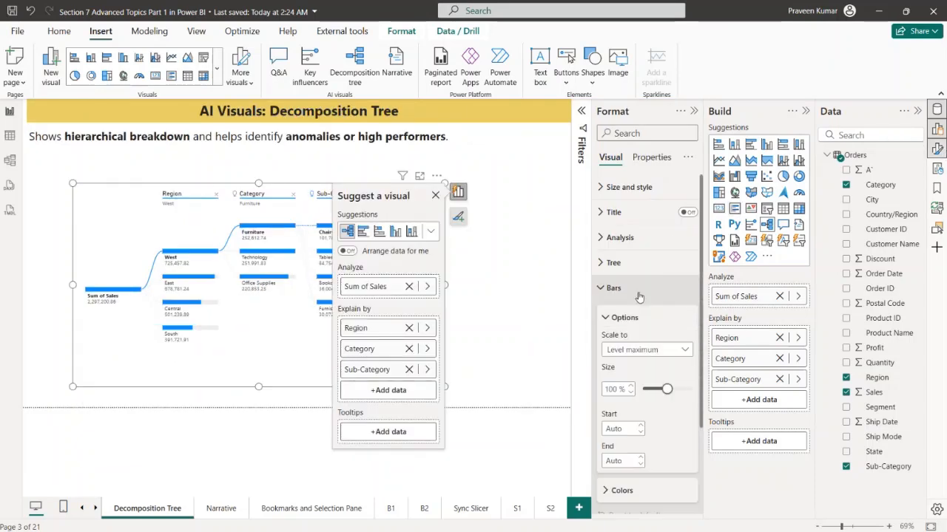
scroll(648, 387, down, 3)
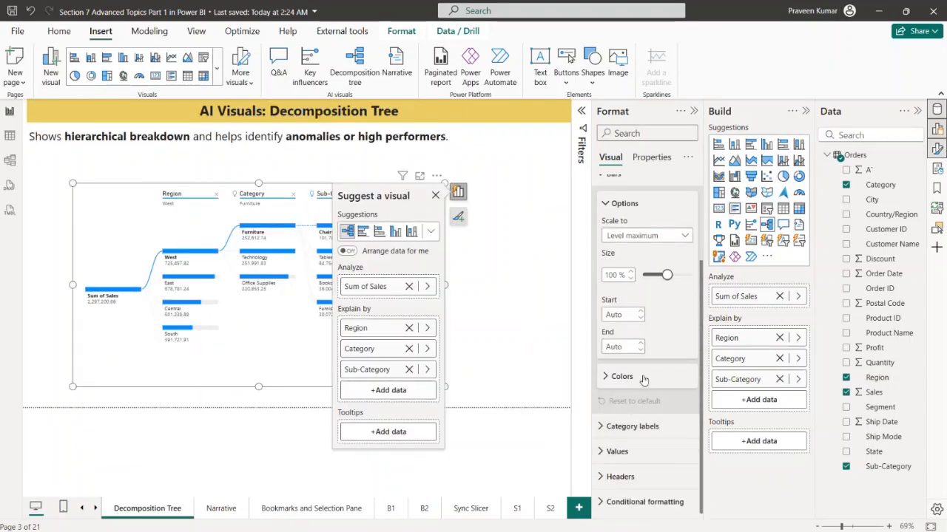
click(641, 375)
click(620, 413)
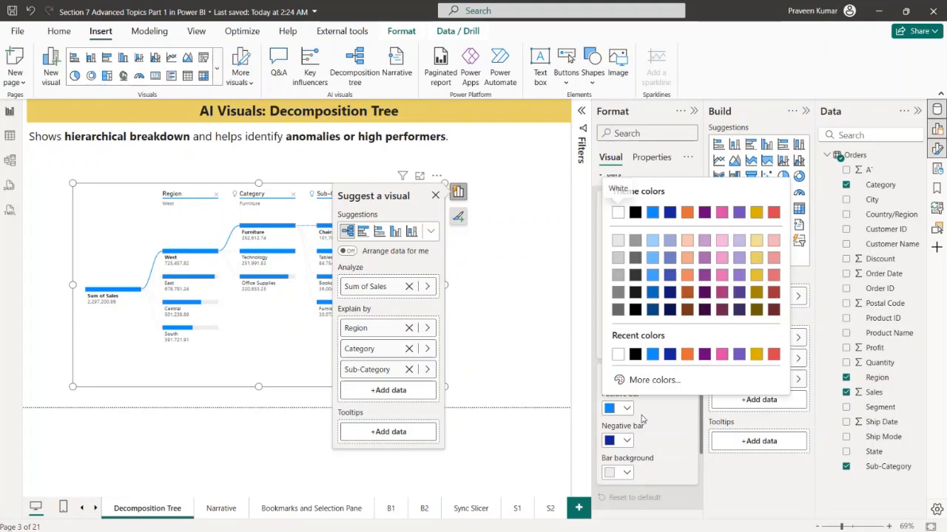
click(640, 423)
scroll(640, 237, up, 3)
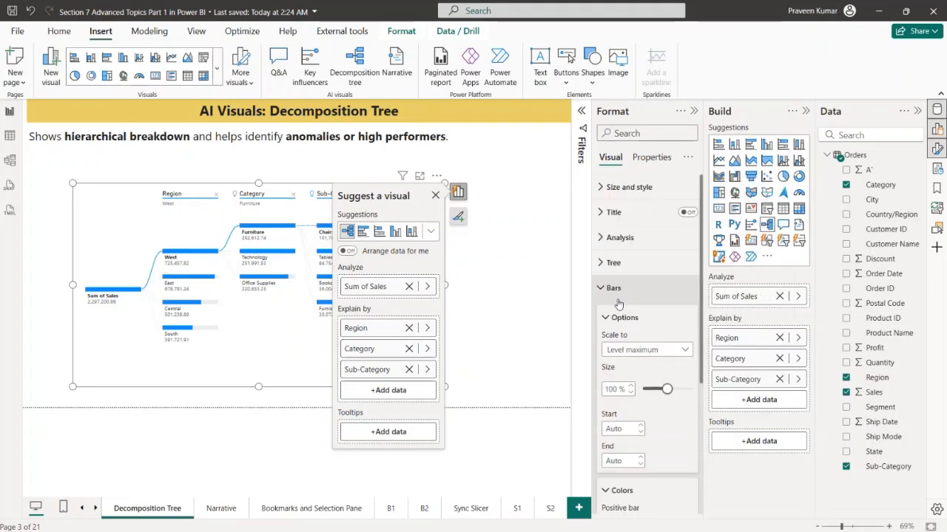
click(641, 288)
click(641, 336)
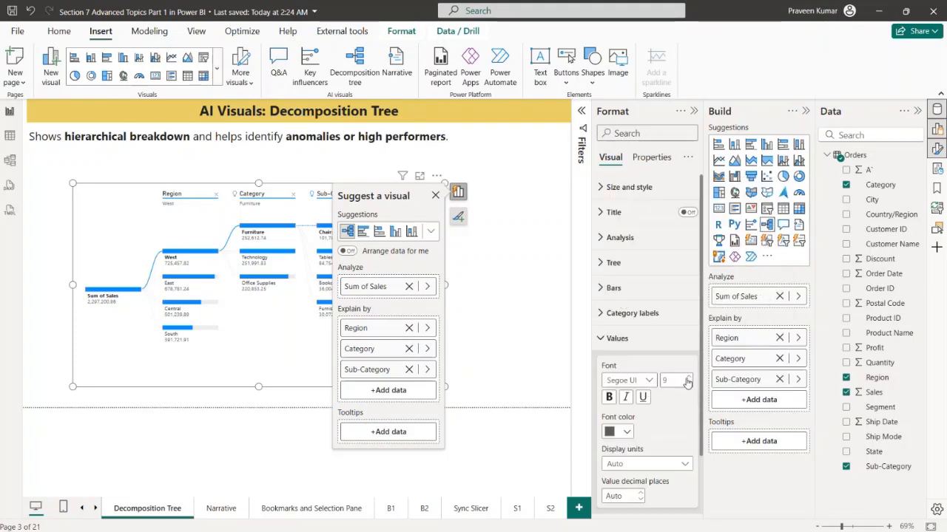
click(640, 338)
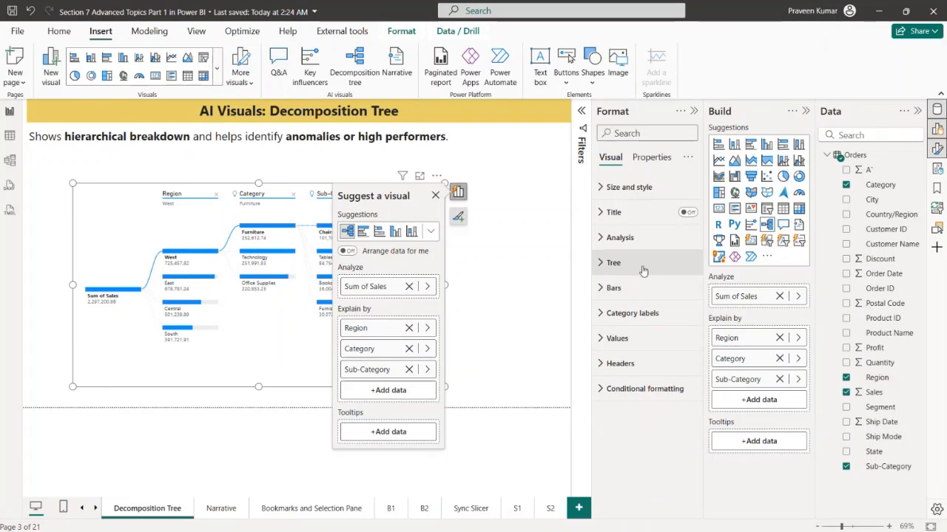
Try the Sparse density for the decomposition tree, and set its density to Dense
click(640, 263)
click(656, 325)
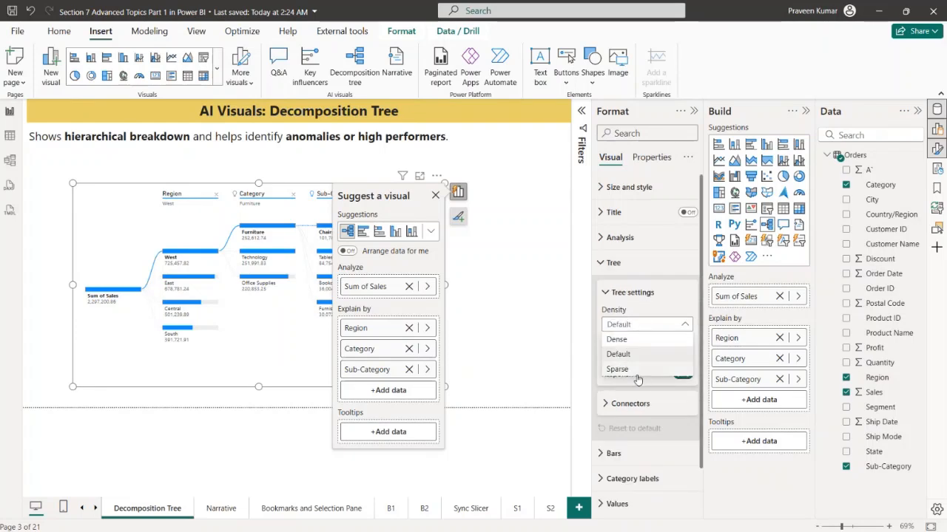
click(650, 370)
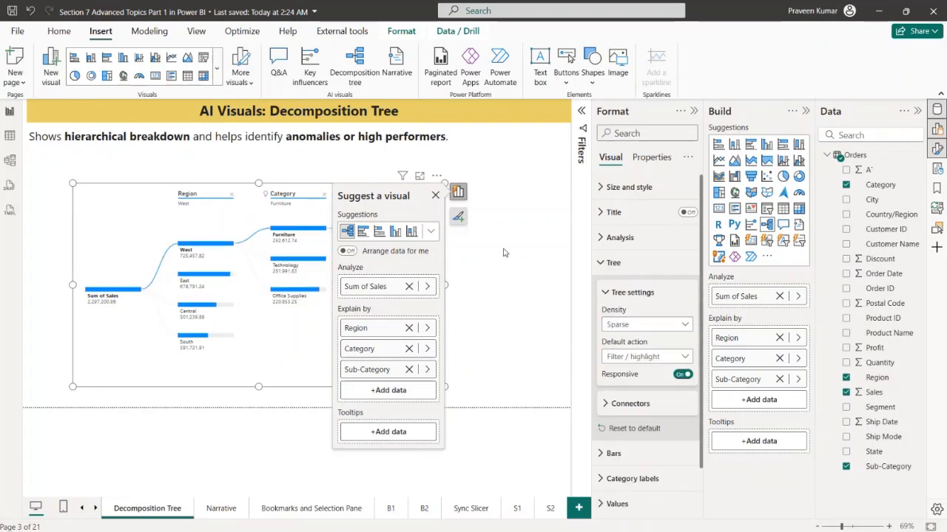
click(645, 326)
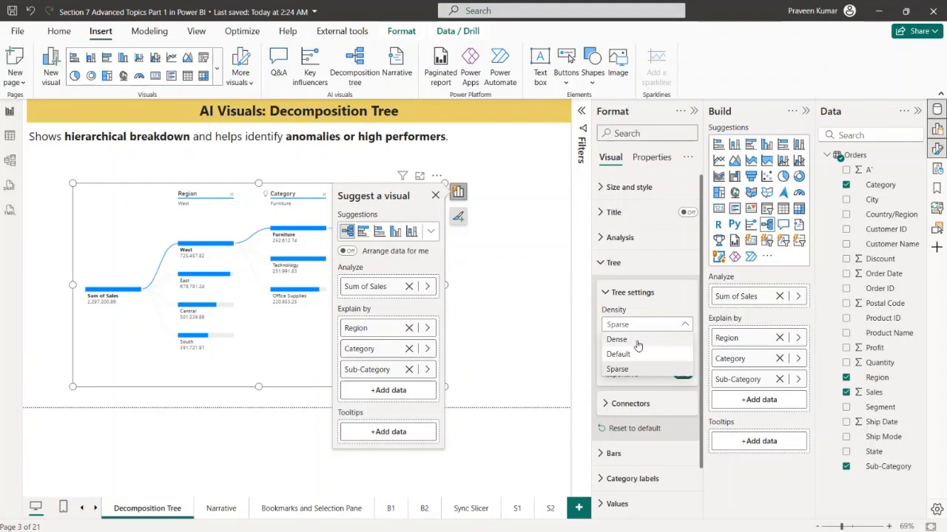
click(637, 341)
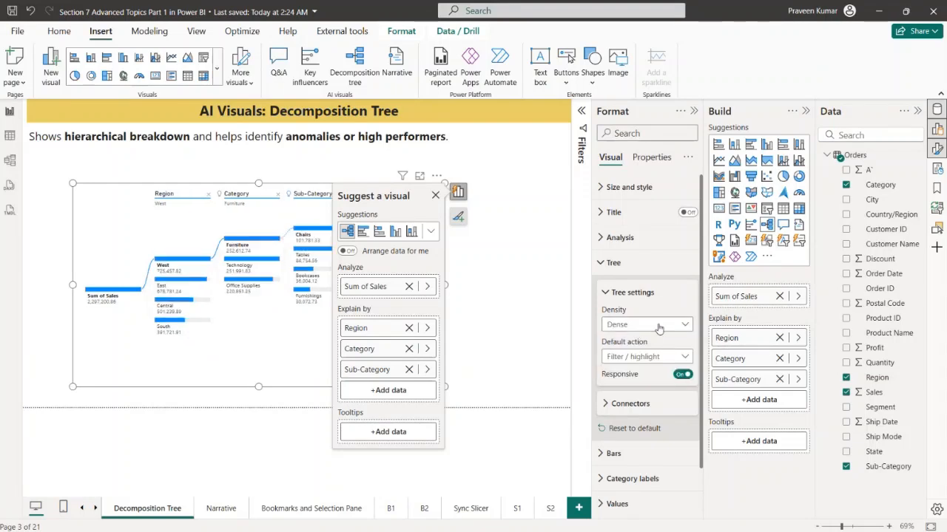
Change the selected line color of the decomposition tree's connectors to red
click(656, 403)
scroll(656, 348, down, 3)
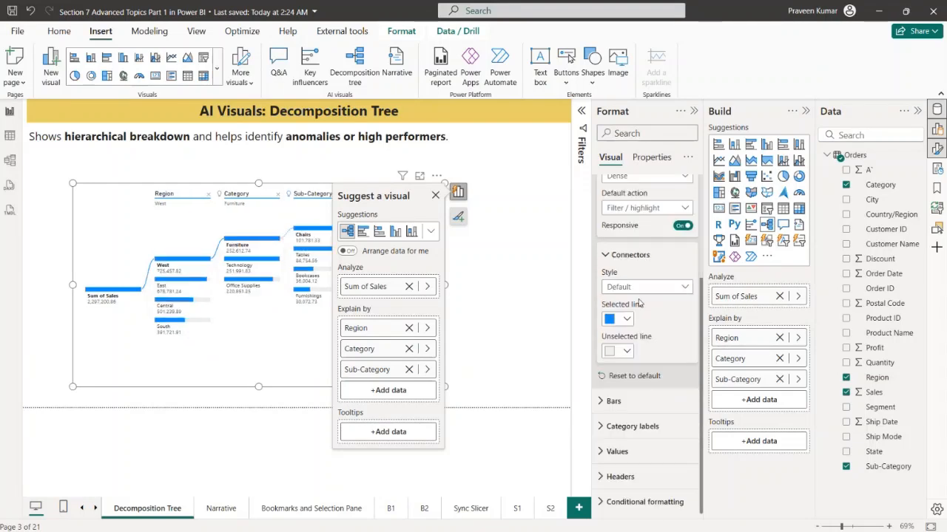
click(627, 319)
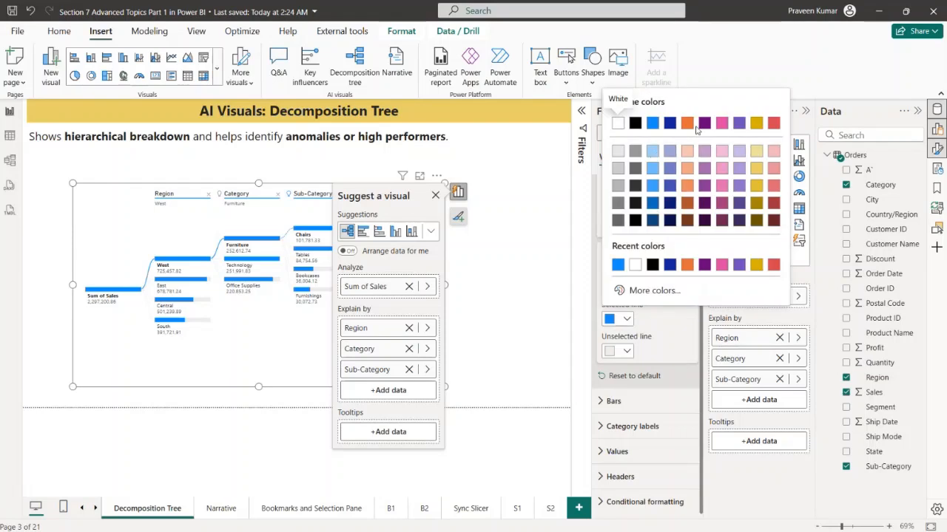
click(773, 123)
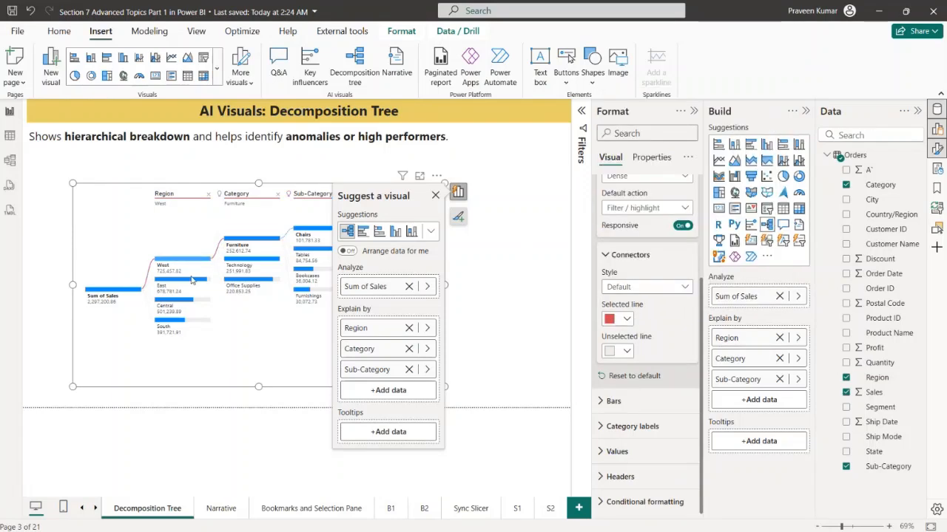
click(489, 200)
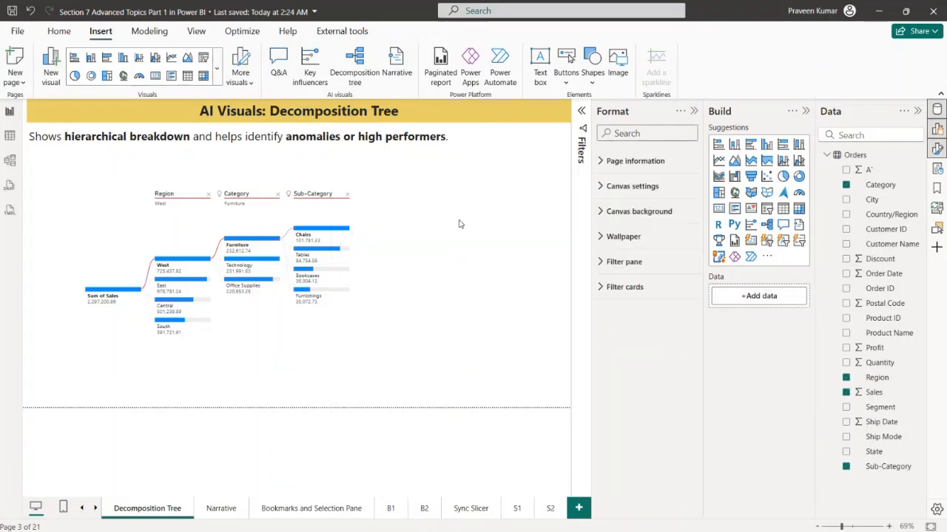
Enlarge the decomposition tree visual upward and toward the page's left edge, and highlight the path to Tables
click(383, 236)
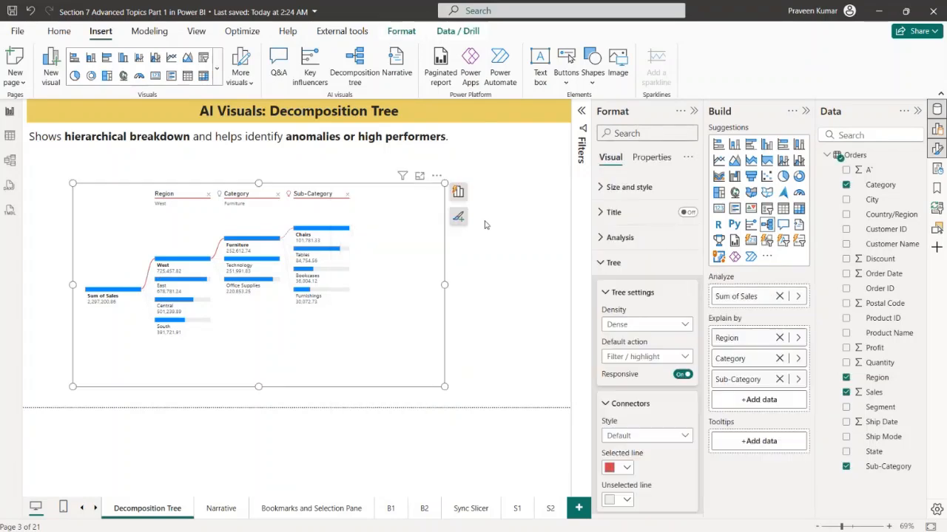
click(693, 111)
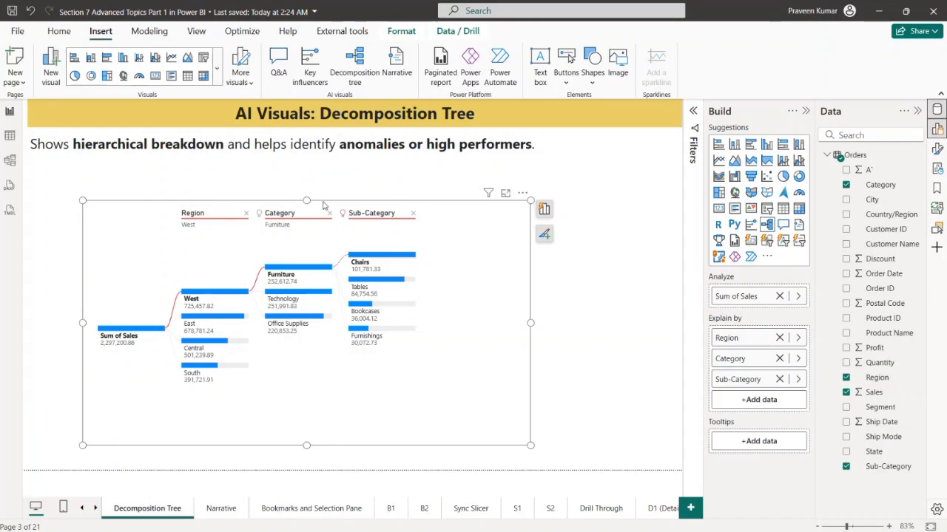
click(106, 308)
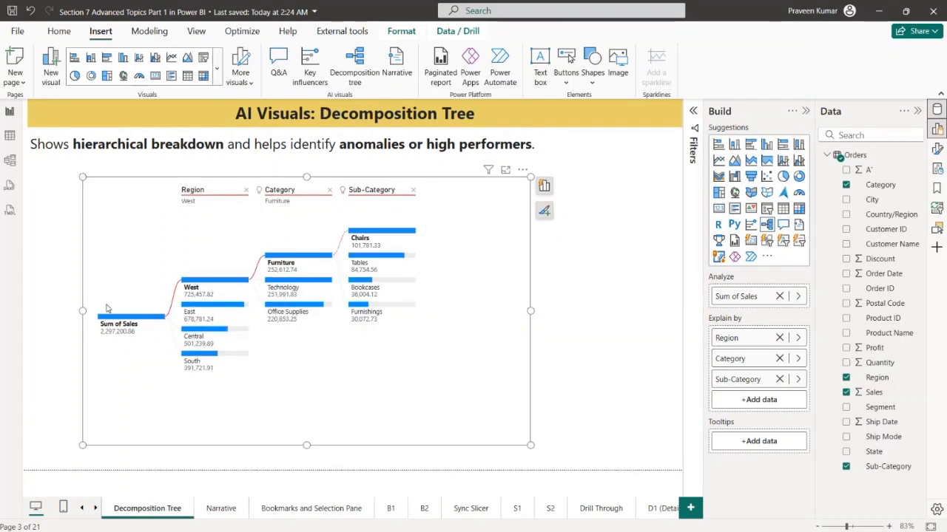
drag(83, 312, 37, 311)
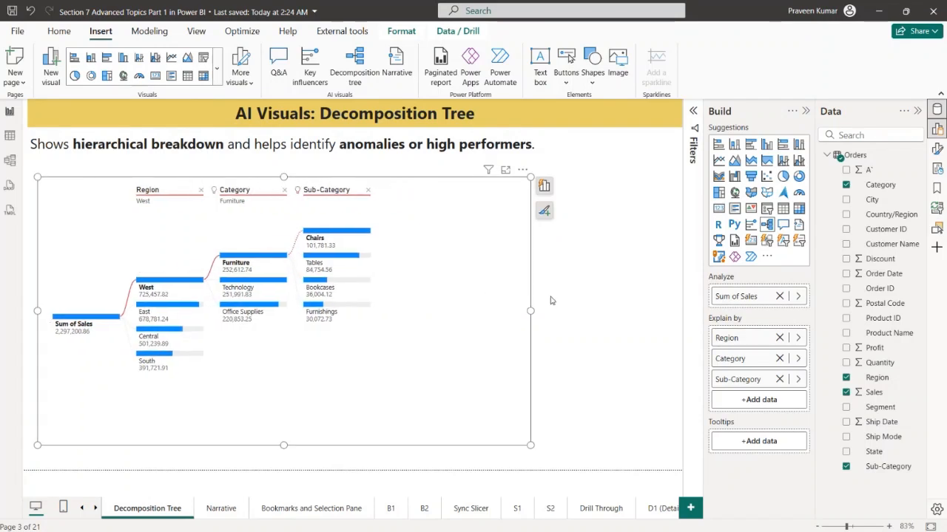
click(342, 259)
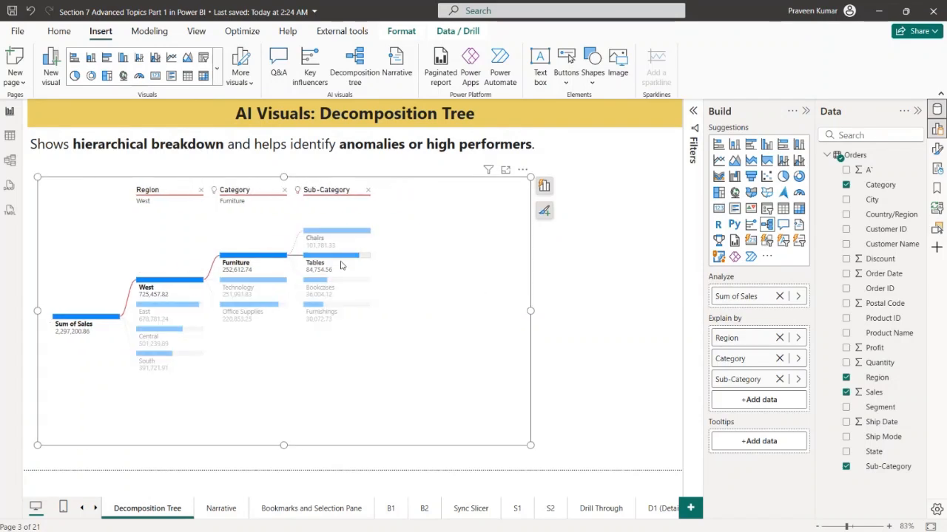
click(595, 254)
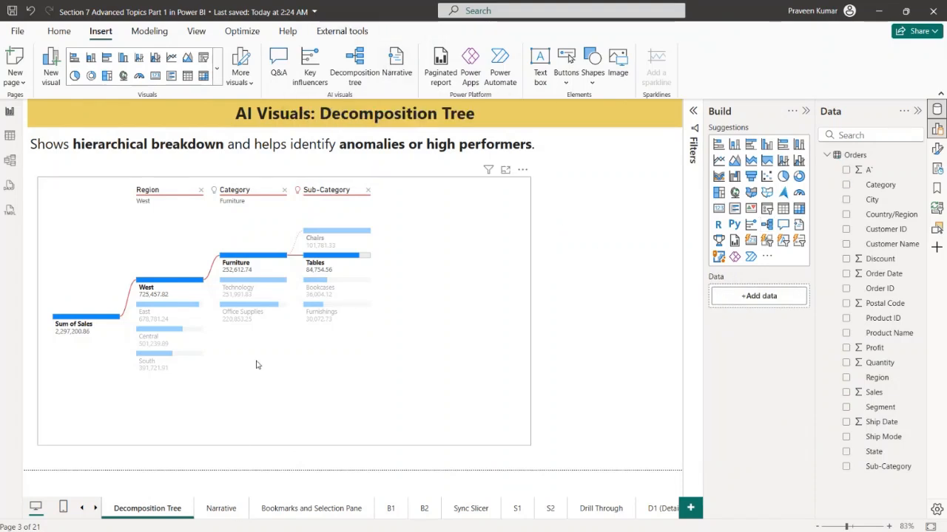
On the Narrative page, insert a pie chart and size it to fill roughly the left half below the description
click(226, 507)
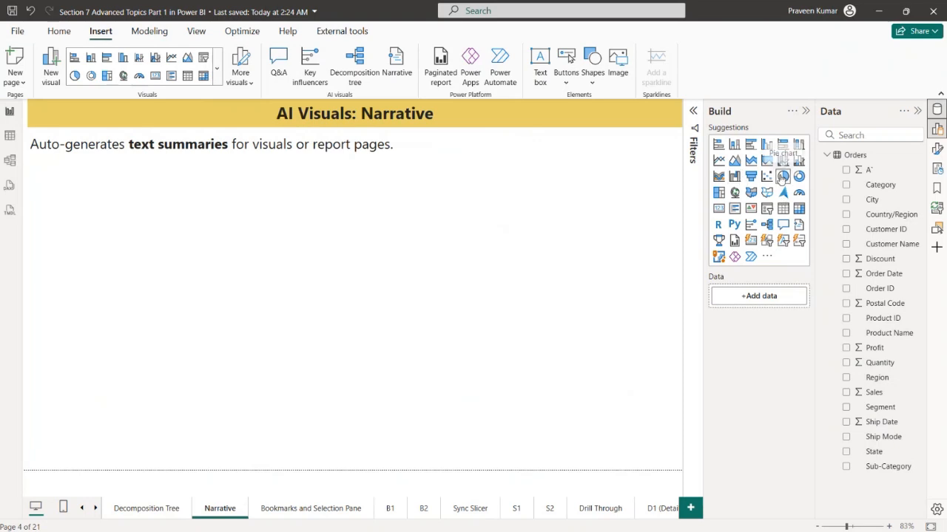
click(782, 177)
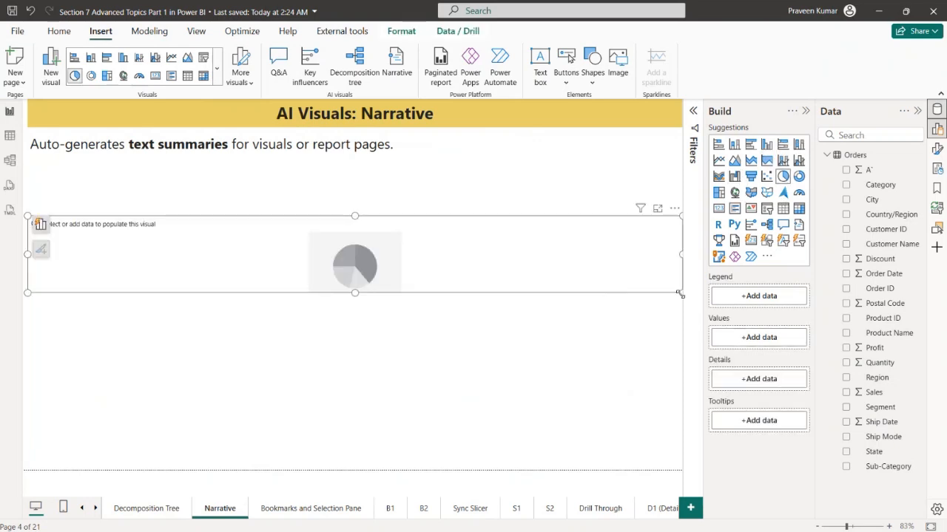
drag(681, 295, 372, 464)
drag(323, 397, 334, 372)
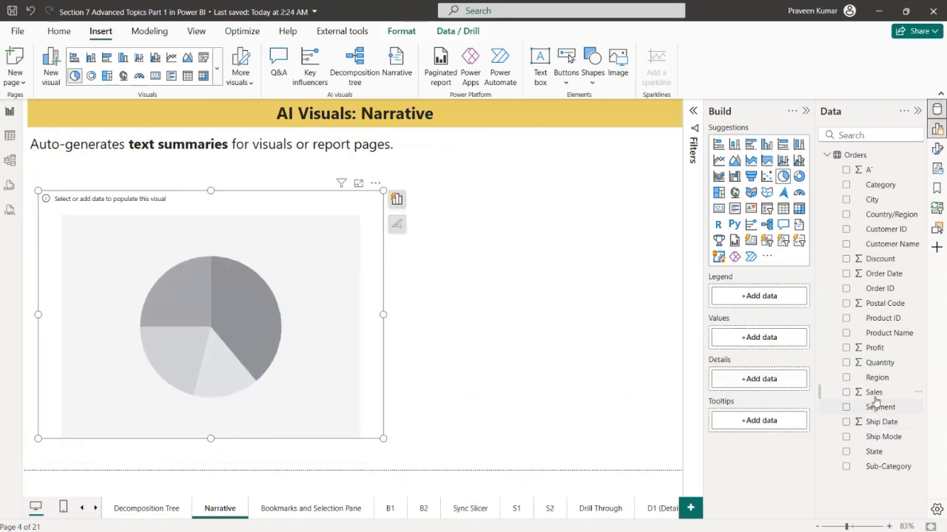
Populate the pie chart with Sum of Sales as the values and Region as the legend
drag(874, 393, 739, 297)
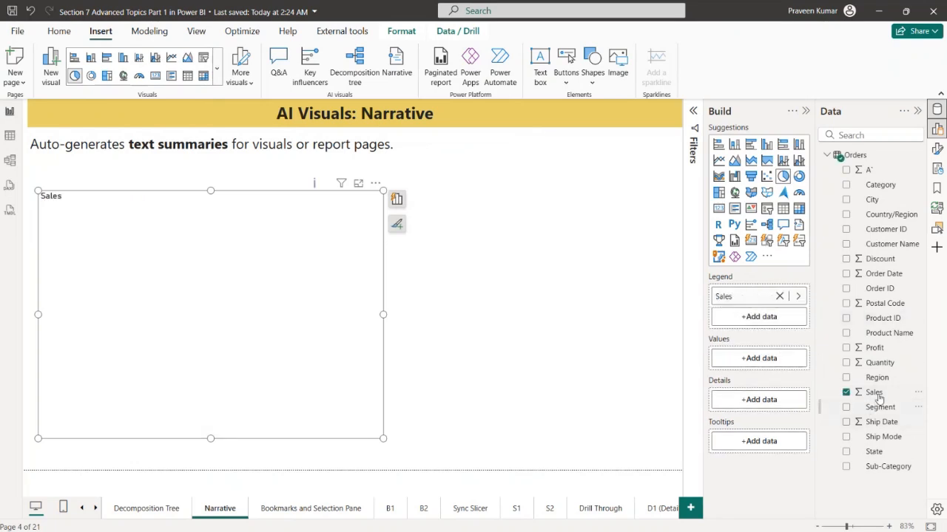
drag(877, 377, 770, 361)
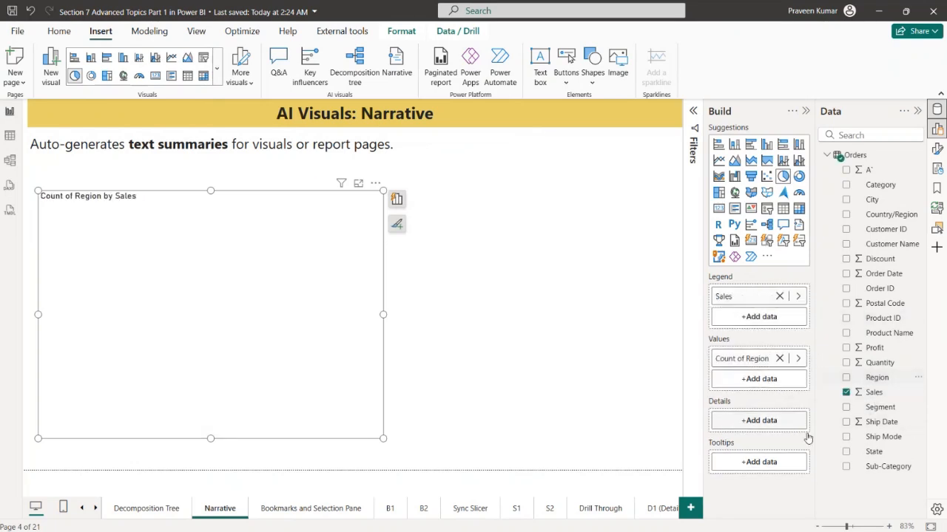
click(779, 358)
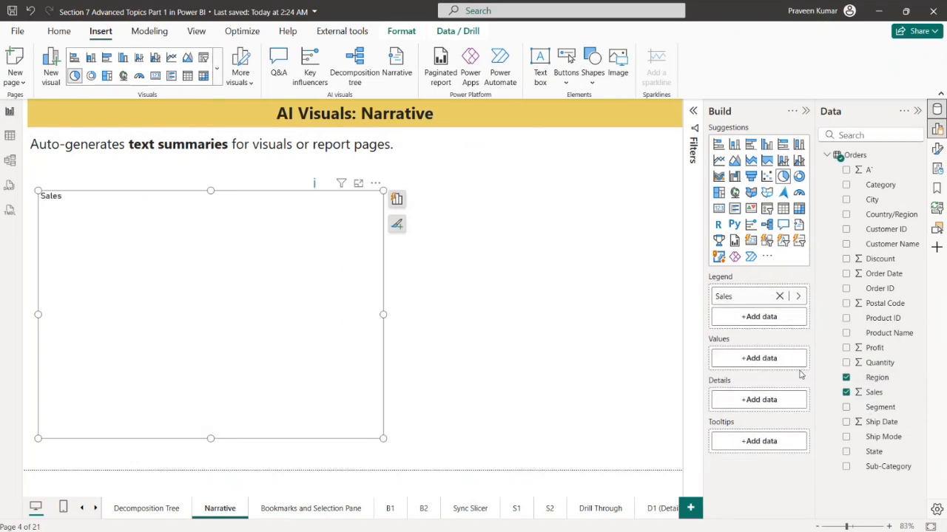
drag(773, 298, 774, 363)
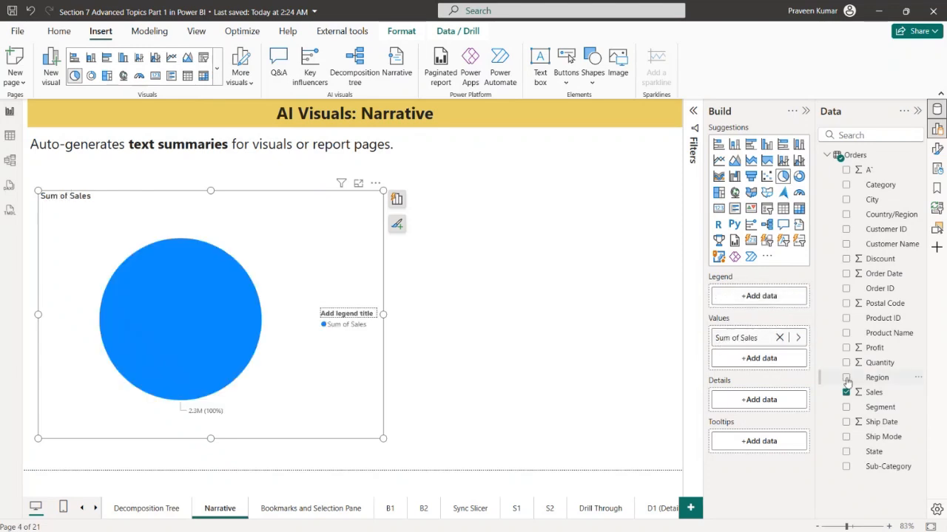
drag(876, 379, 773, 297)
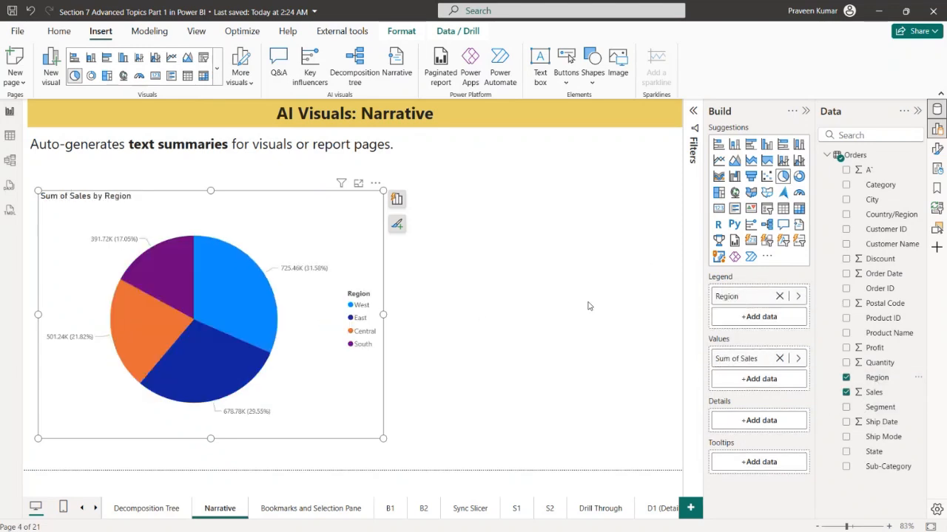
Narrow the pie chart to free more space on its right side
click(564, 307)
click(369, 216)
drag(382, 191, 330, 187)
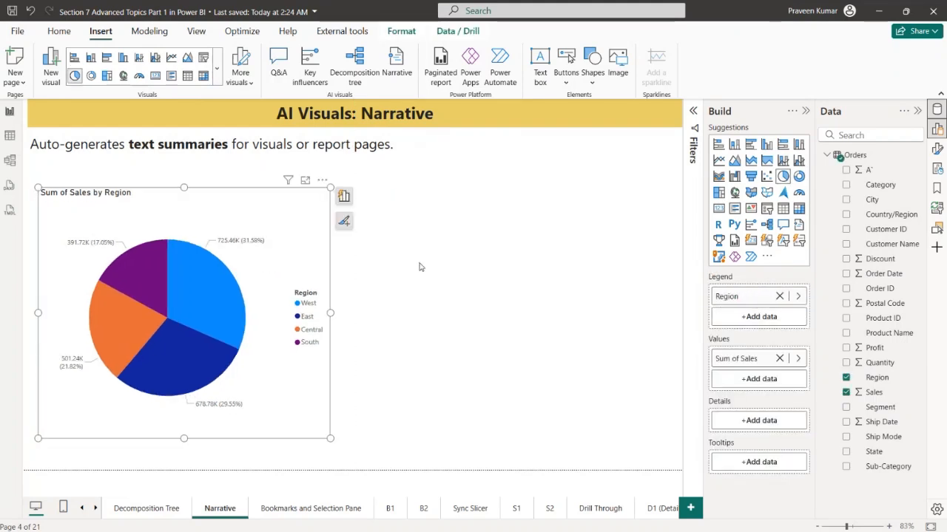
Insert a Narrative visual in the empty area beside the pie chart
click(476, 293)
click(314, 236)
click(396, 63)
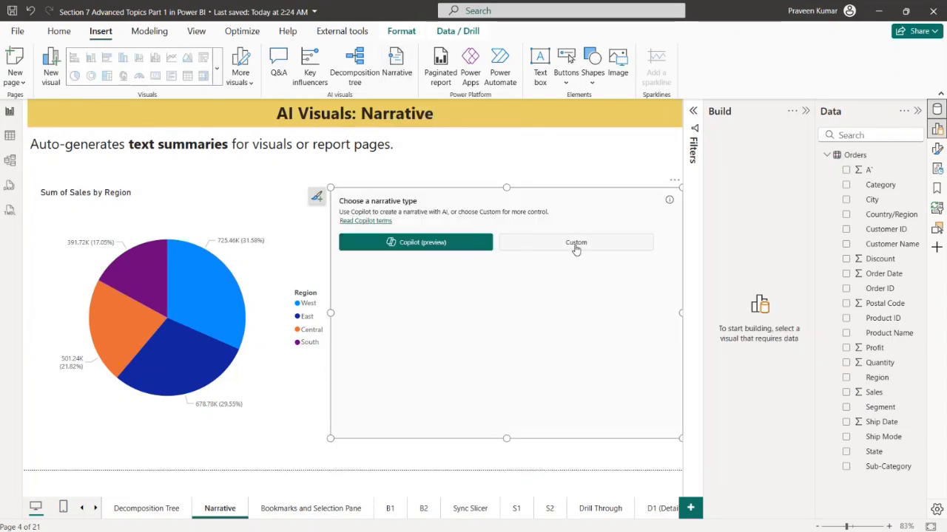
Generate a Custom narrative for the Sales by Region pie chart and examine its two summary sentences and their auto-generated values
click(576, 244)
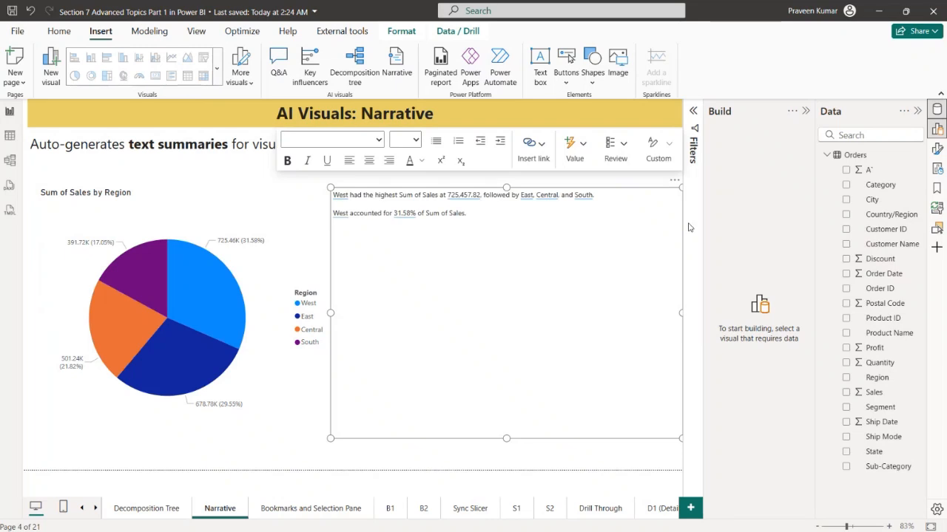
drag(470, 212, 349, 200)
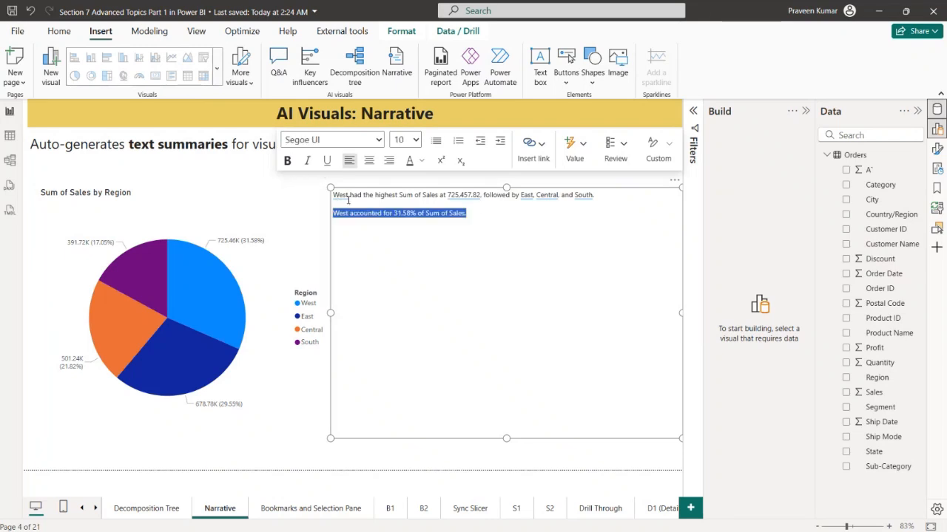
click(532, 228)
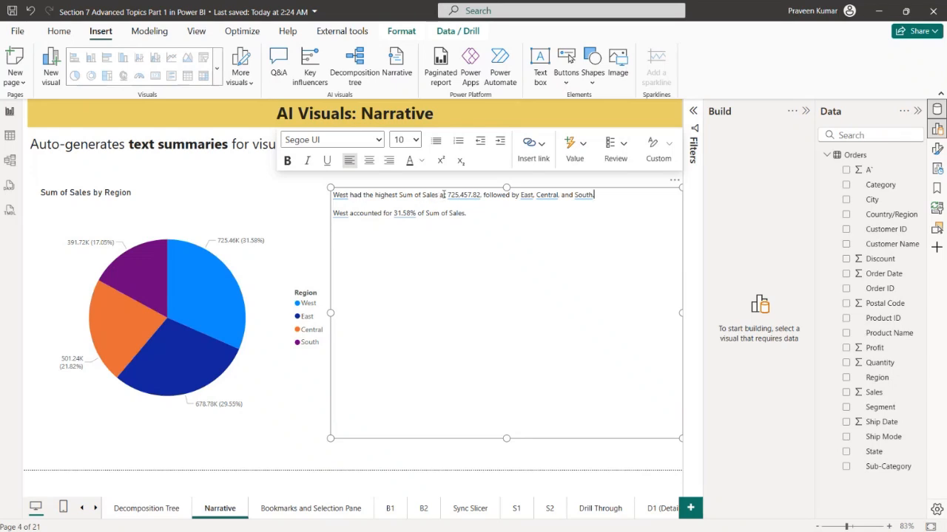
drag(443, 195, 596, 198)
click(508, 230)
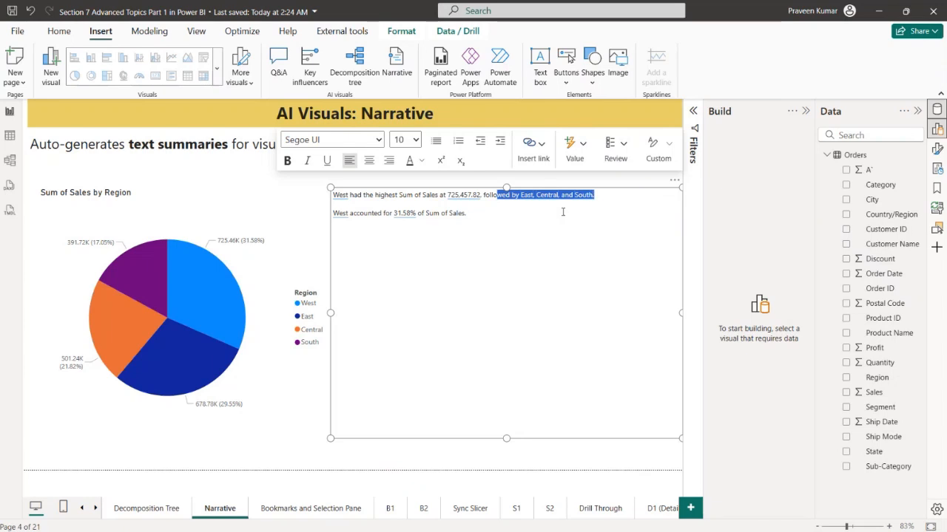
click(517, 212)
click(341, 216)
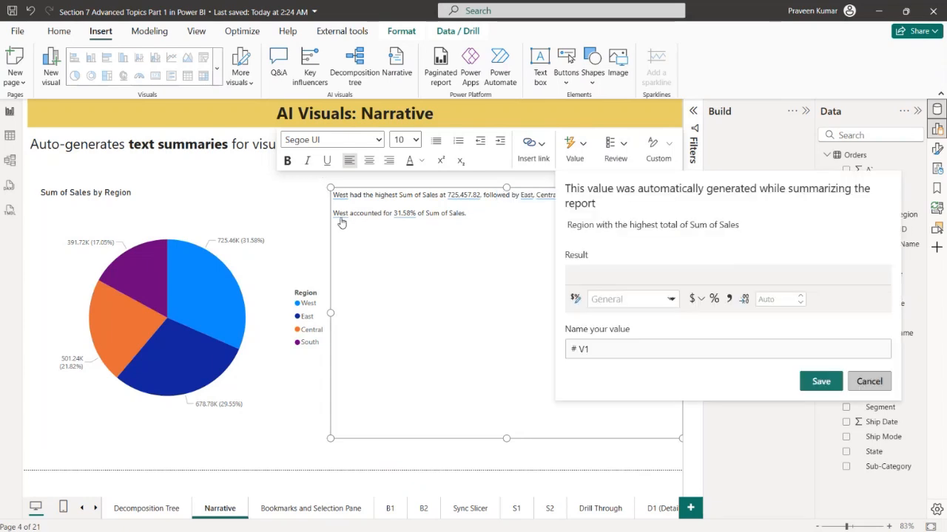
click(562, 380)
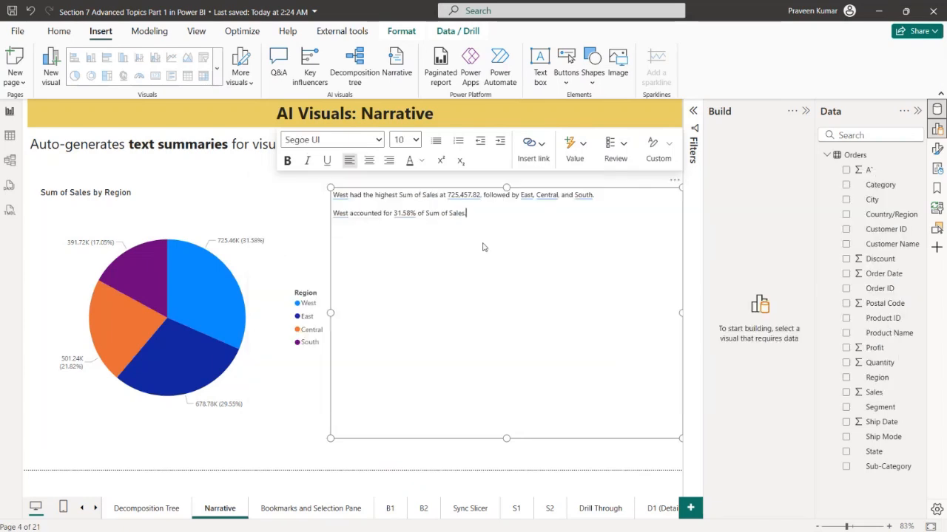
drag(389, 213, 461, 215)
click(452, 246)
Set the font size of the whole narrative text to 32
key(ctrl+a)
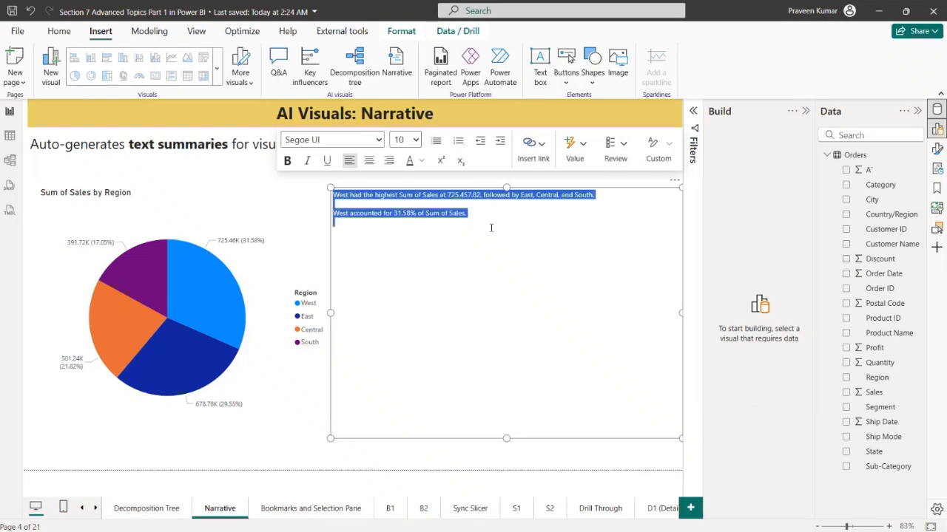
click(411, 139)
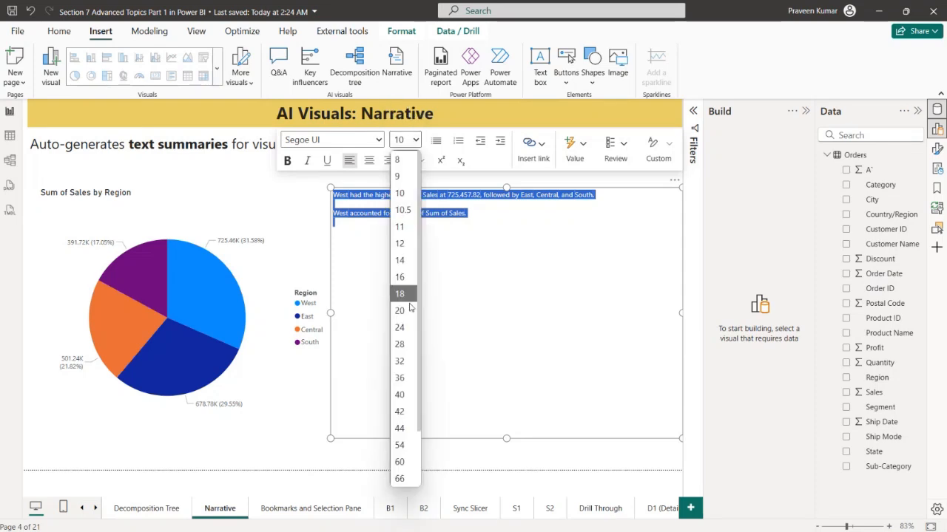
click(411, 360)
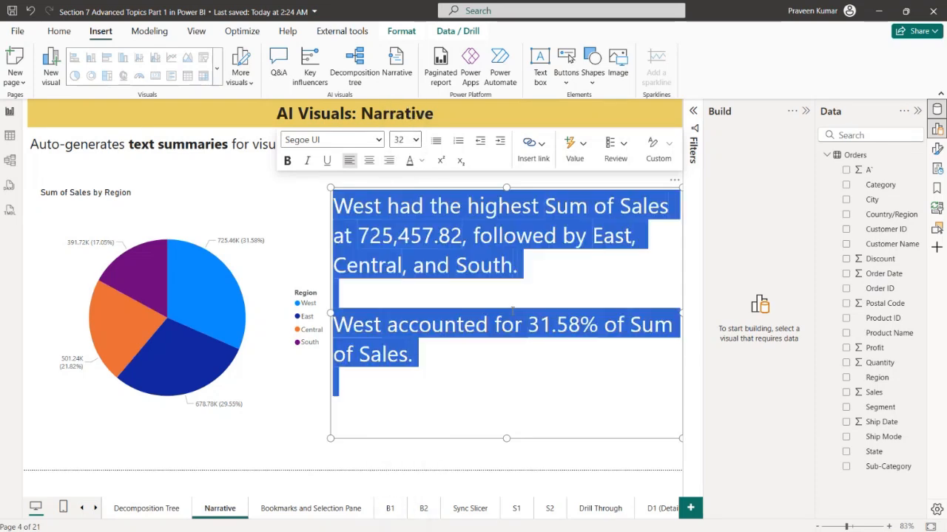
click(441, 361)
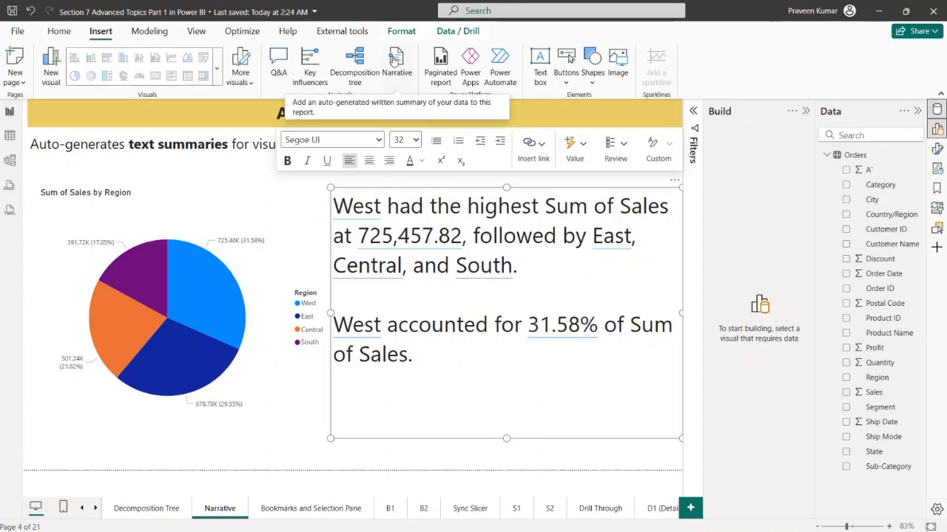
click(309, 454)
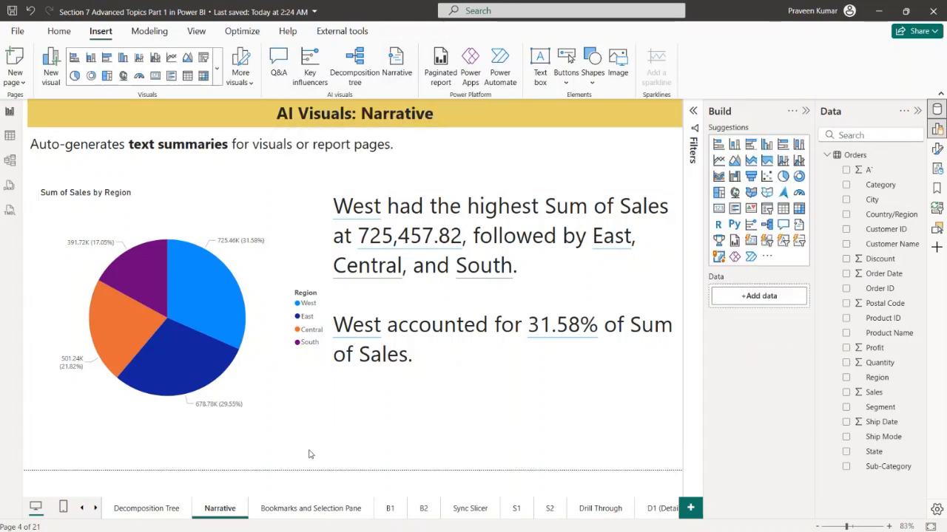
Go to the Bookmarks and Selection Pane page and collapse the Build and Data panes to enlarge the canvas
click(290, 510)
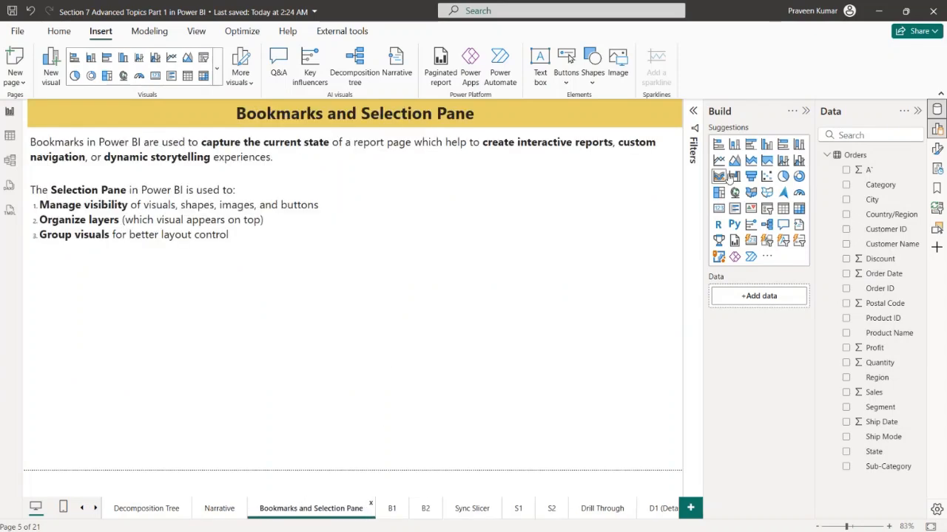
click(806, 111)
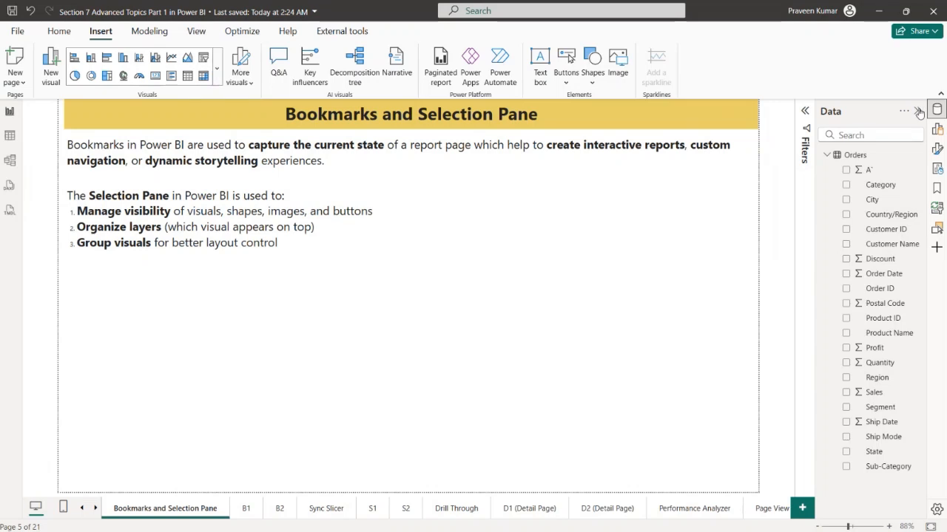
click(918, 109)
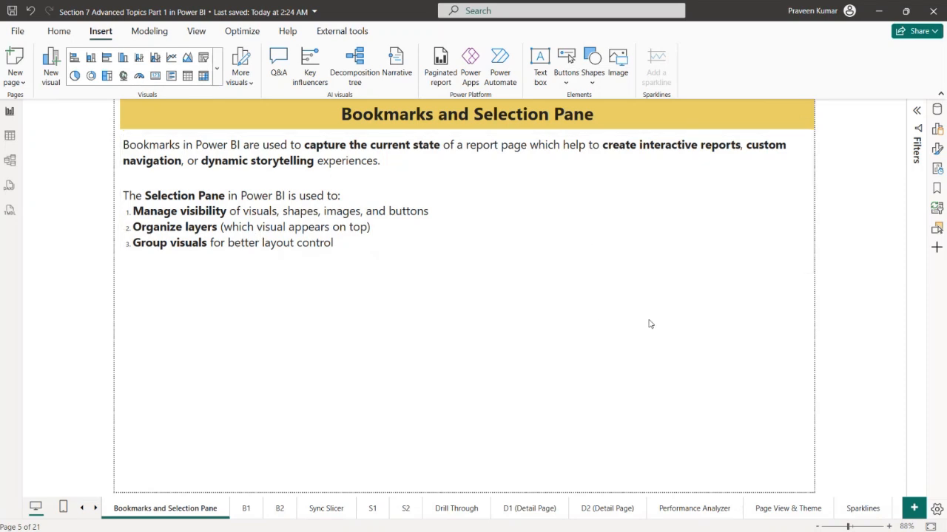
Show the Selection and Bookmarks panes side by side and remove the Sync slicers pane
click(196, 34)
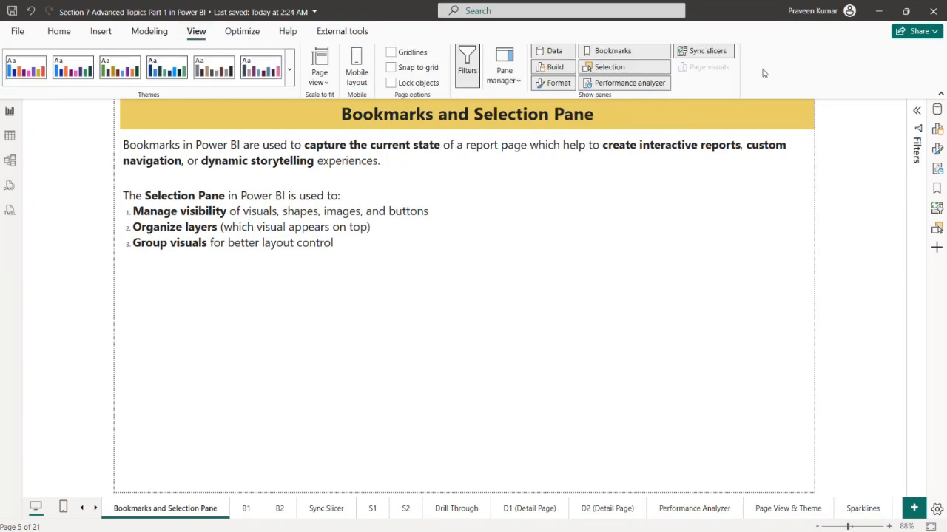
click(620, 70)
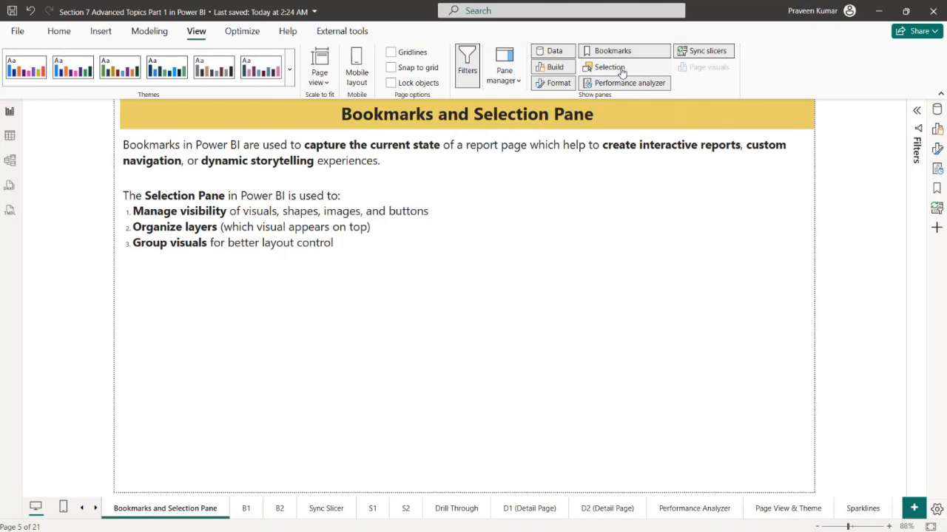
click(621, 69)
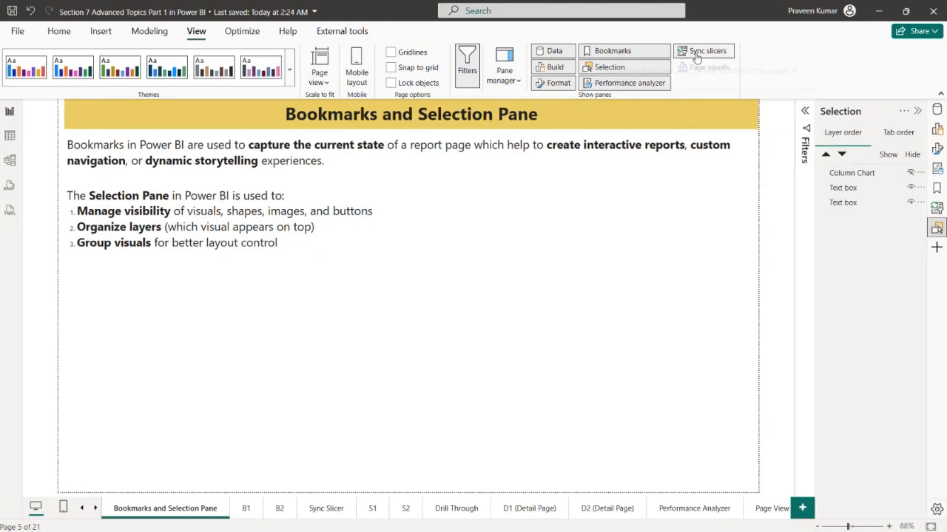
click(697, 57)
click(612, 57)
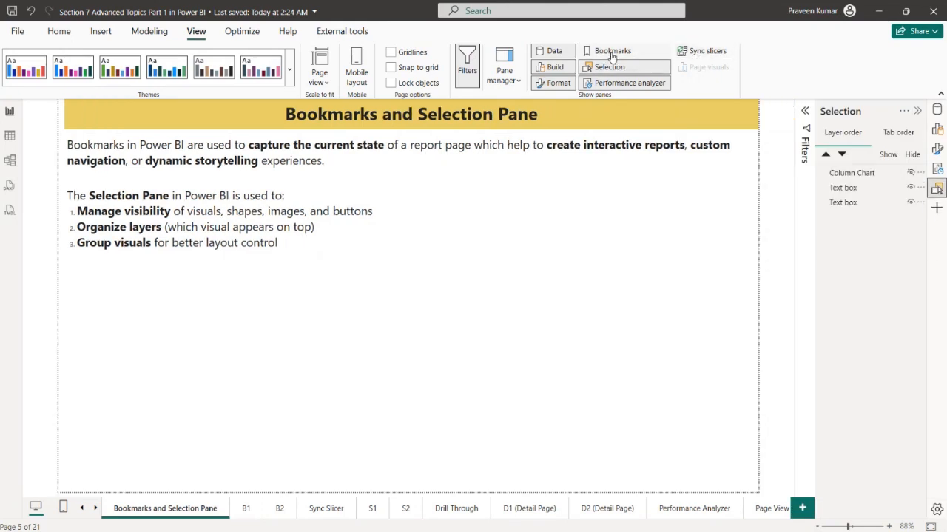
click(612, 57)
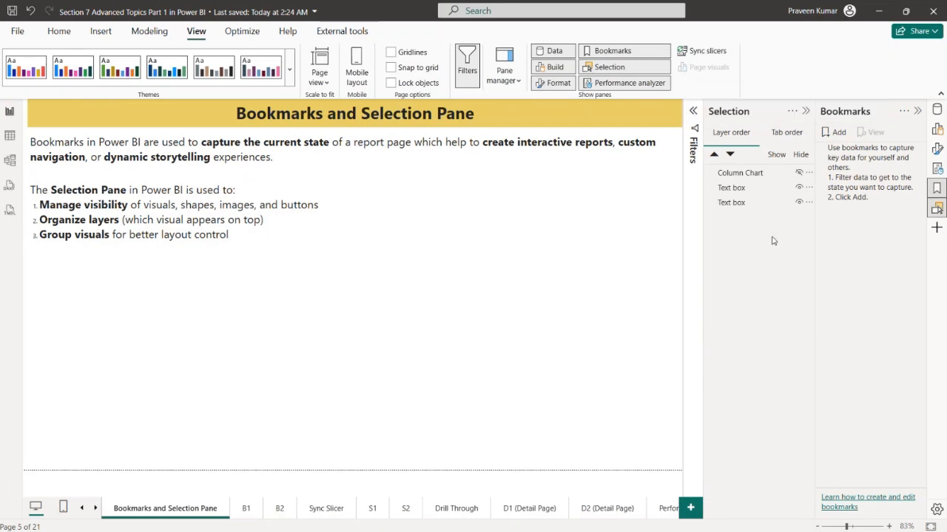
Insert a pie chart and size and place it directly below the Selection Pane description, at the page's left side
click(937, 109)
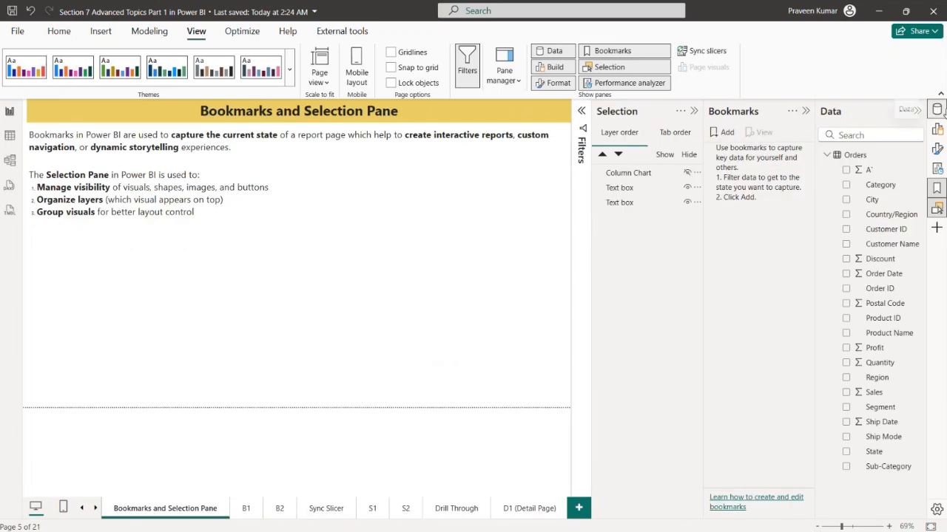
click(938, 109)
click(937, 129)
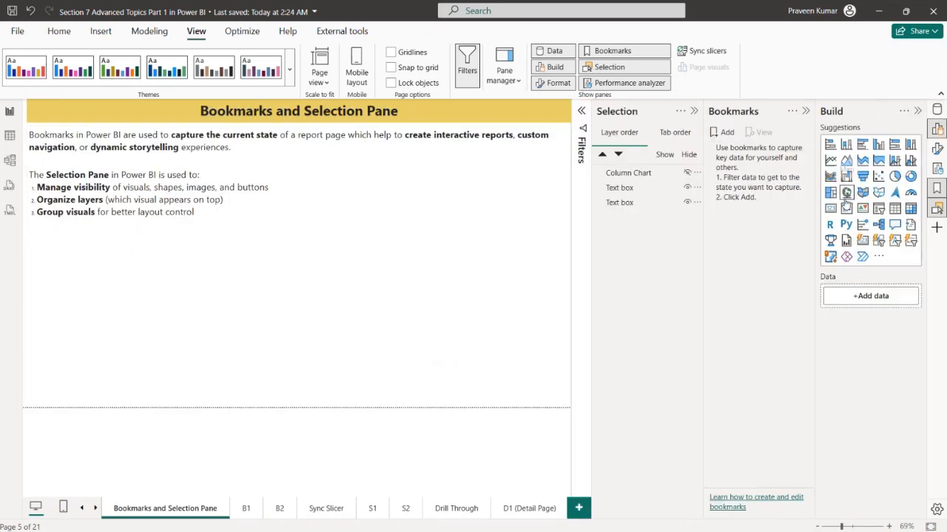
click(894, 176)
drag(348, 320, 175, 314)
drag(398, 383, 249, 387)
drag(193, 347, 171, 345)
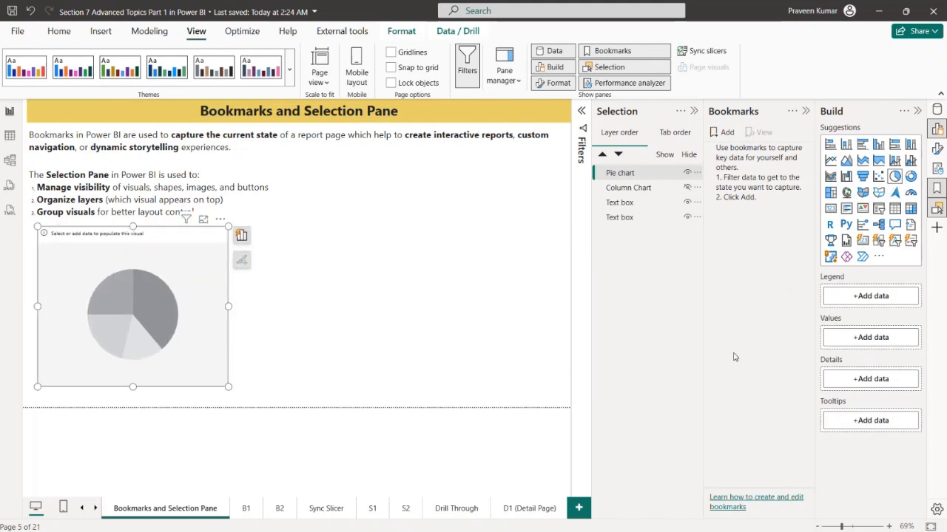
Populate the new pie chart with Sum of Sales as the values and Region as the legend
click(937, 108)
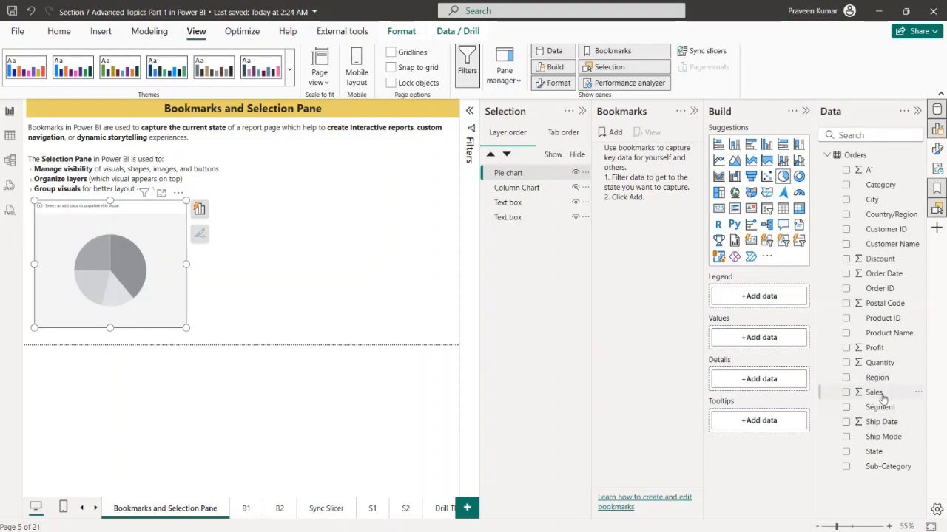
drag(879, 394, 743, 359)
drag(862, 383, 762, 298)
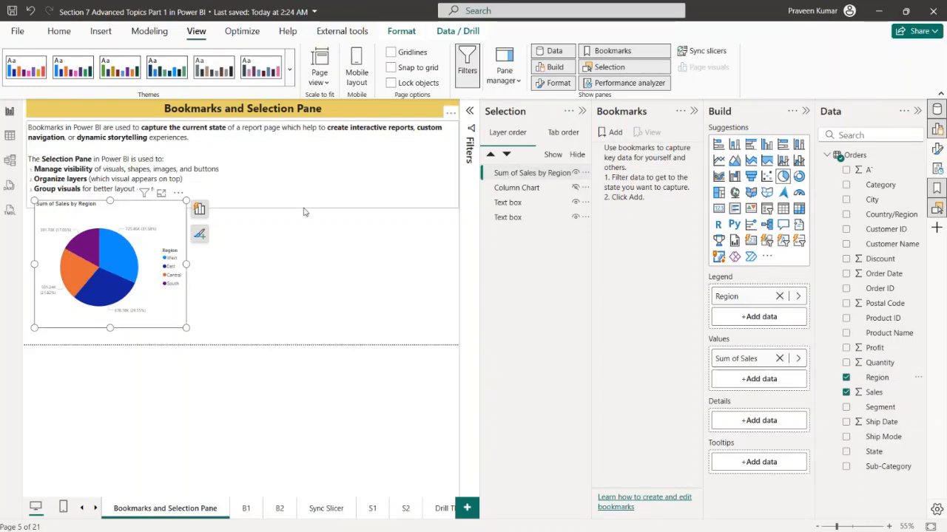
Duplicate the Sales by Region pie chart and place the two charts side by side
click(507, 174)
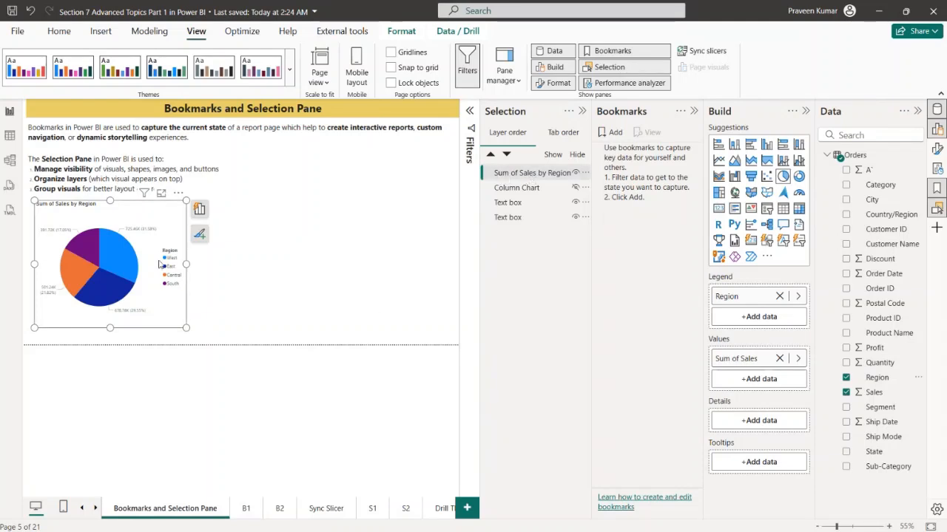
drag(159, 264, 376, 261)
key(ctrl+c)
key(ctrl+v)
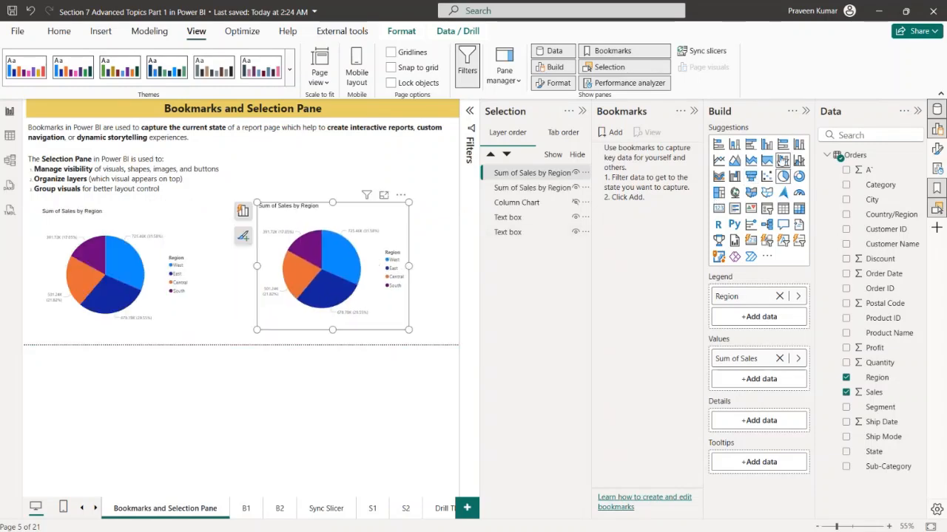
Convert the right-hand pie chart to a clustered column chart, replace Region with Segment on its X-axis, and move it slightly left
click(768, 145)
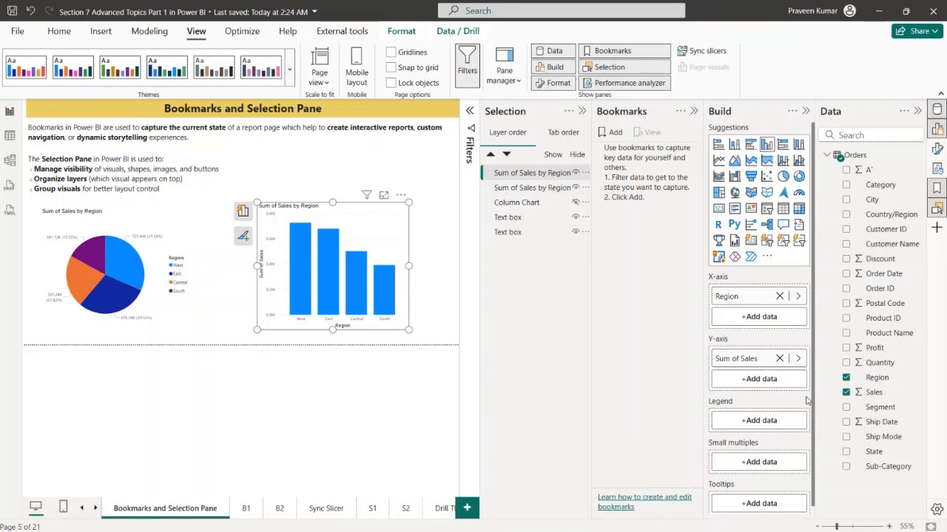
click(780, 296)
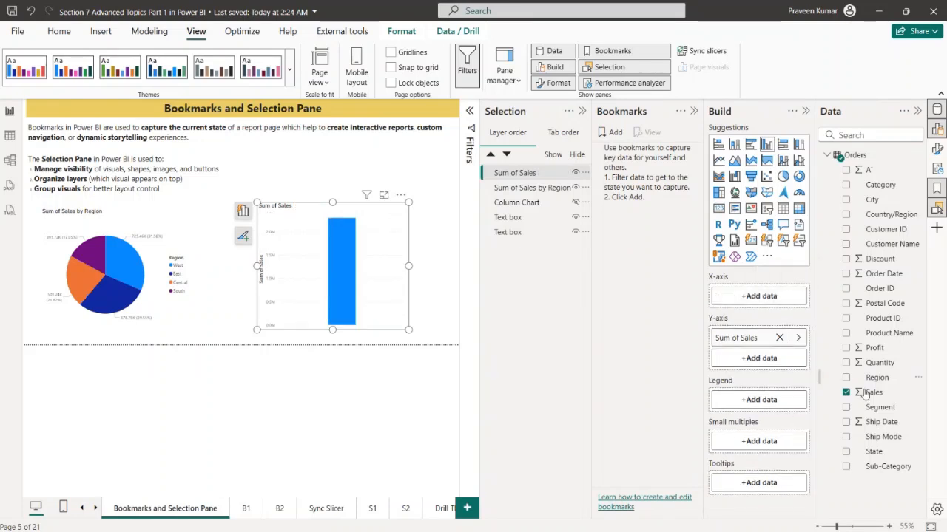
drag(879, 411, 761, 297)
drag(318, 278, 290, 277)
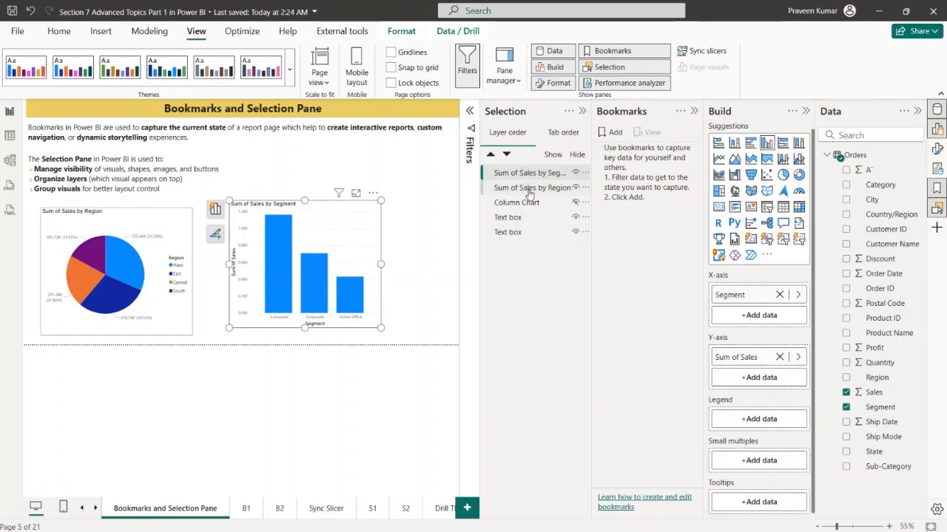
Send the Sales by Segment chart to the bottom of the layer order and move it up behind the description text
drag(529, 178, 533, 235)
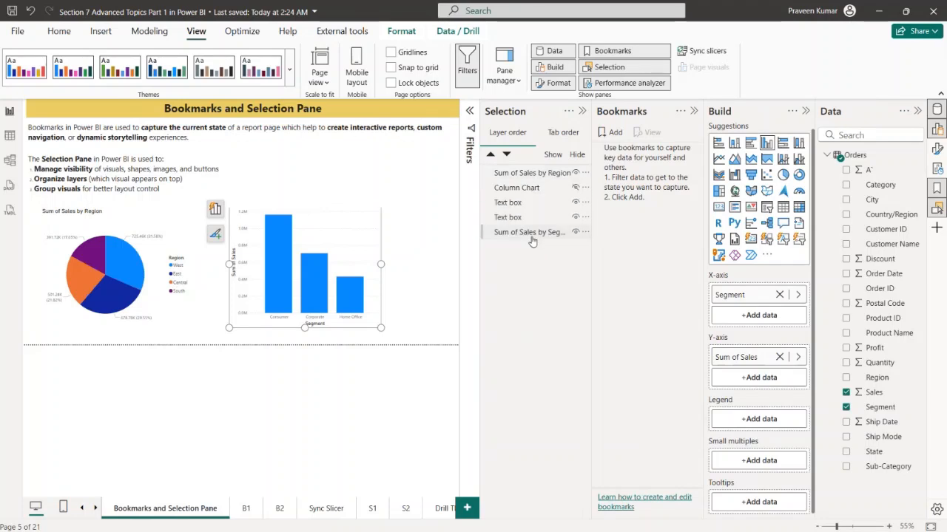
drag(306, 266, 307, 192)
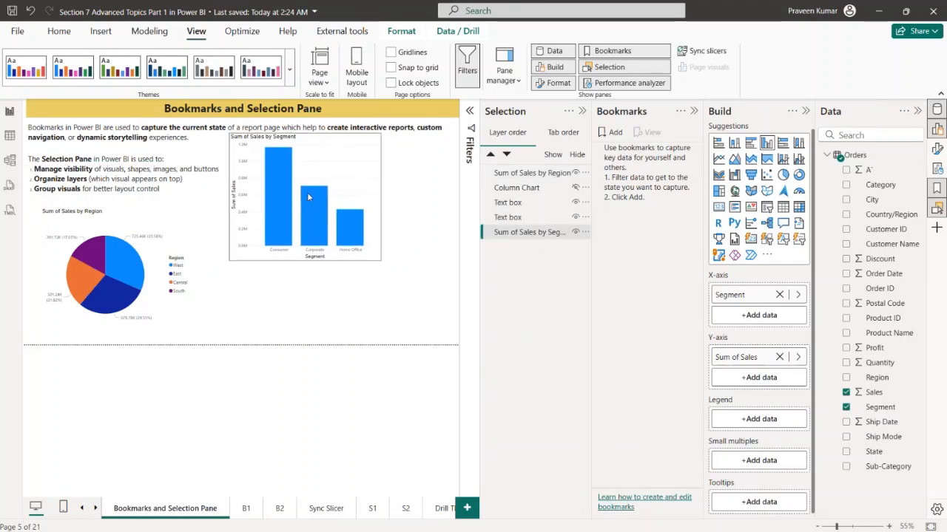
click(349, 309)
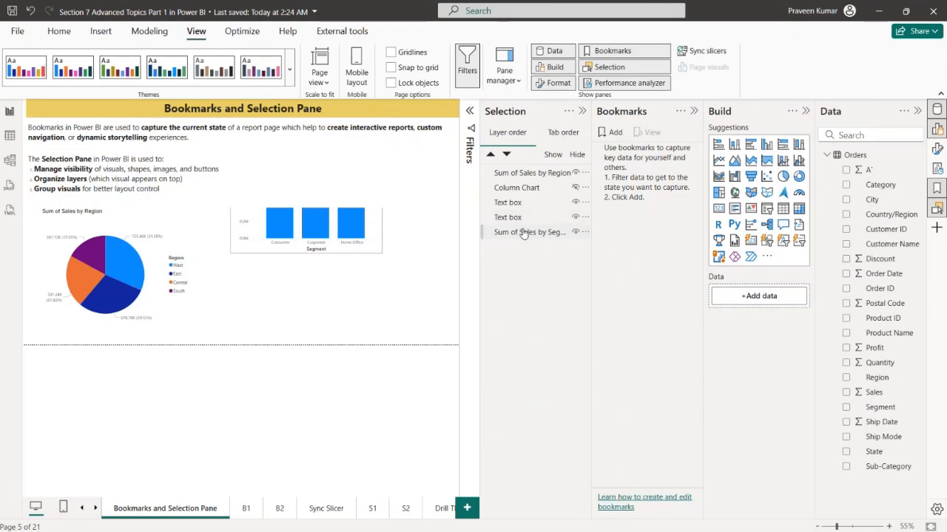
Bring the Sales by Segment chart to the top of the layer order and move it so it overlaps the pie chart
drag(523, 233, 527, 172)
key(Escape)
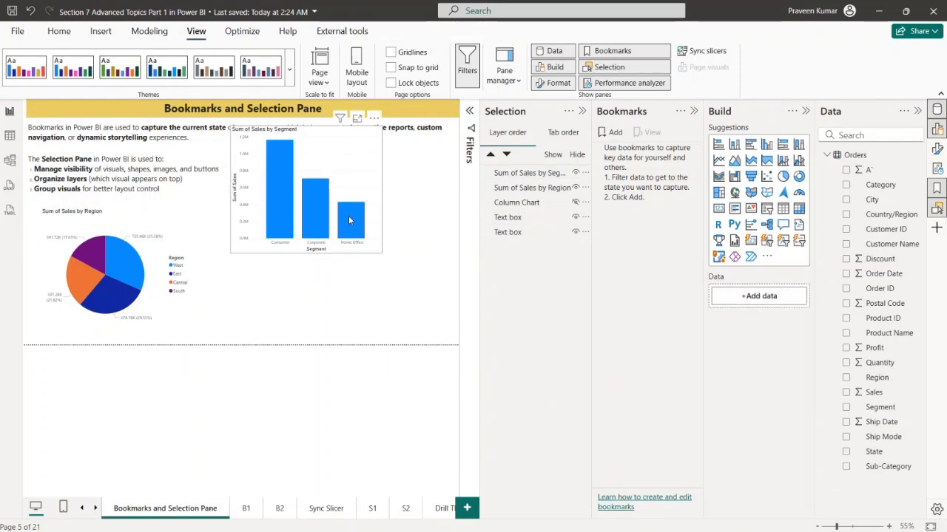
drag(281, 224, 139, 298)
click(296, 269)
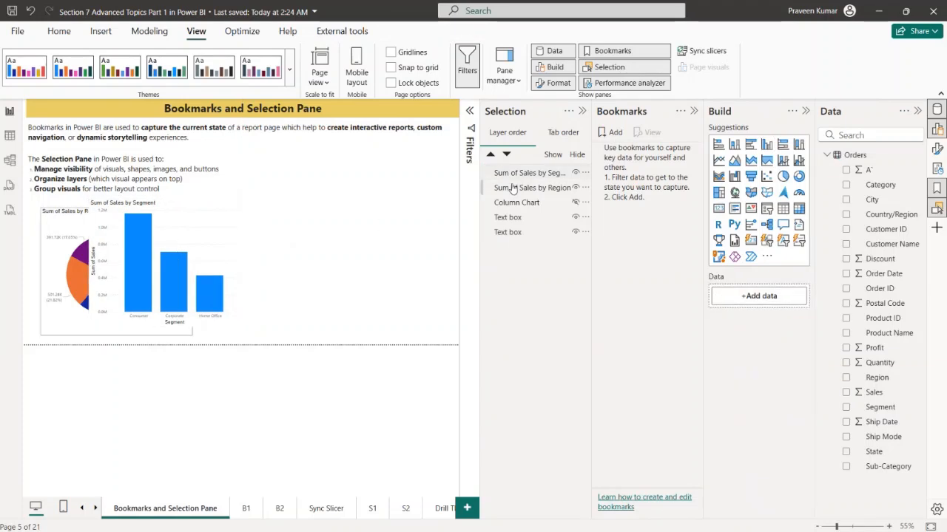
Bring the Sales by Region pie chart to the top of the layer order, above the Segment column chart
drag(516, 190, 517, 170)
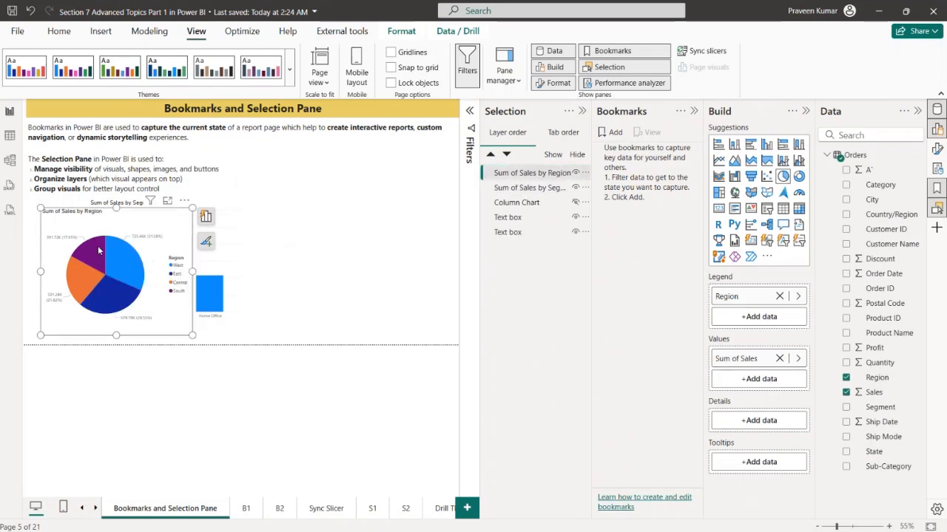
click(276, 278)
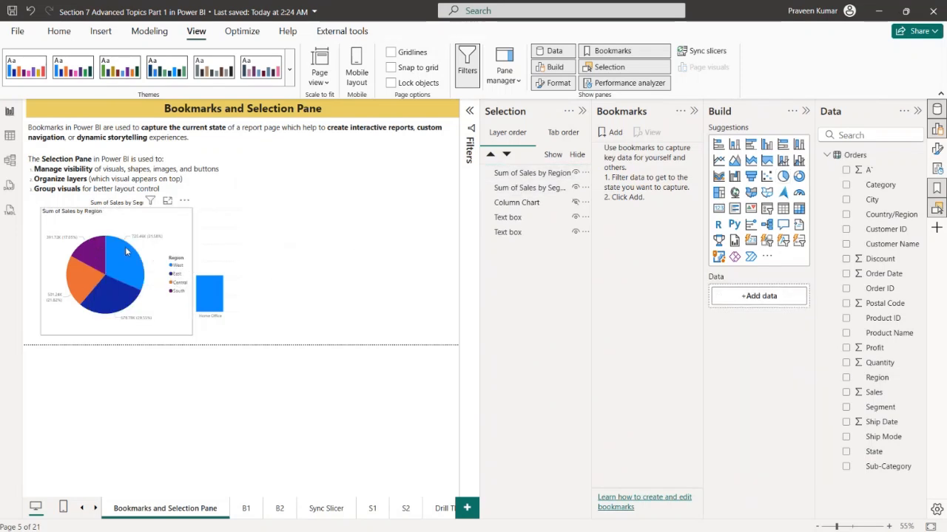
Rename the Sum of Sales by Region visual as Pie Chart in the layer order
double_click(528, 173)
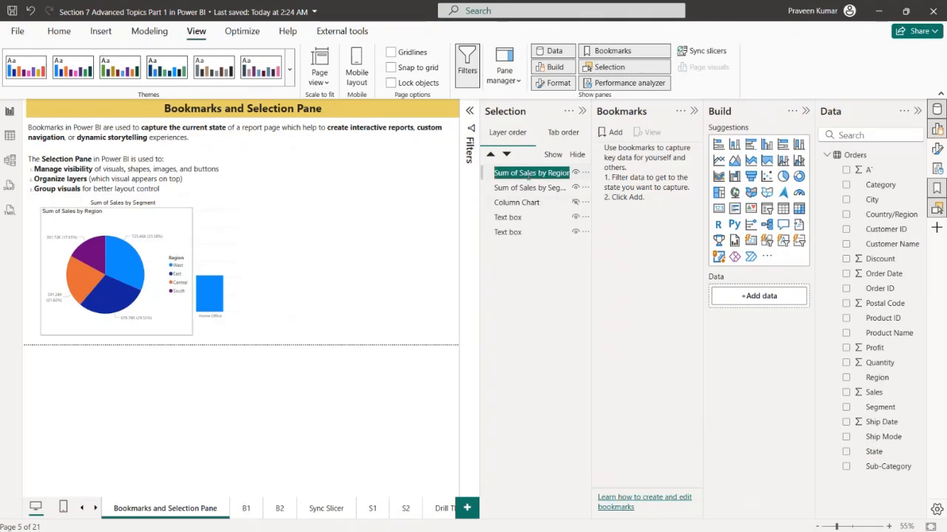
text(P)
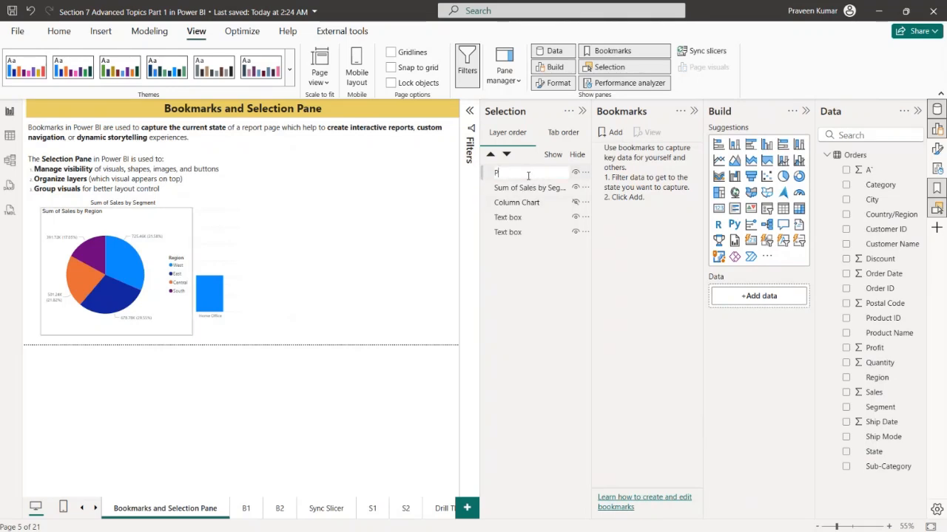
text(ie Chart)
key(Return)
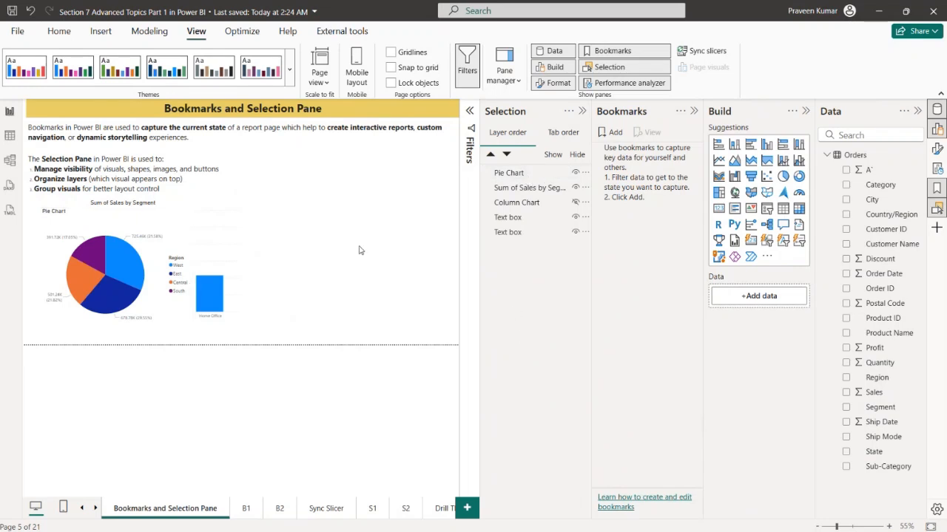
Rename the Sum of Sales by Segment visual as Column Chart in the layer order
double_click(542, 188)
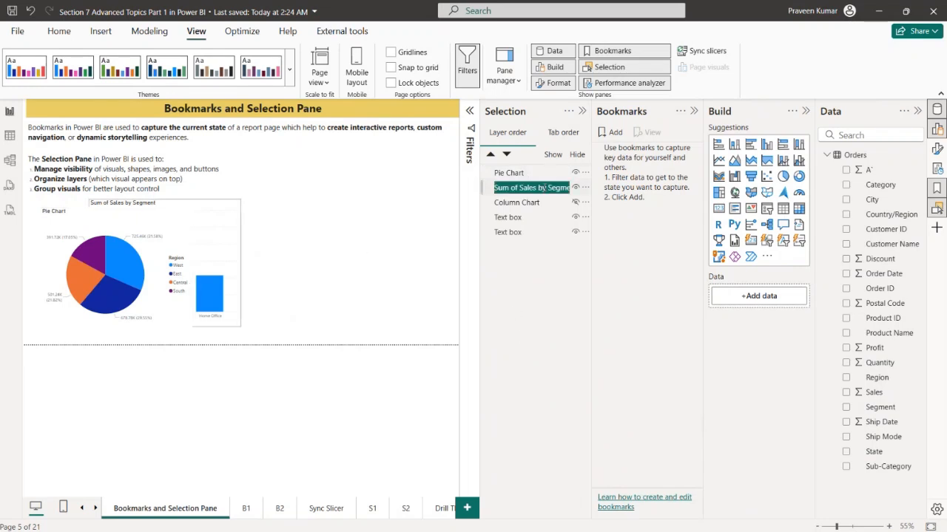
text(Column Char)
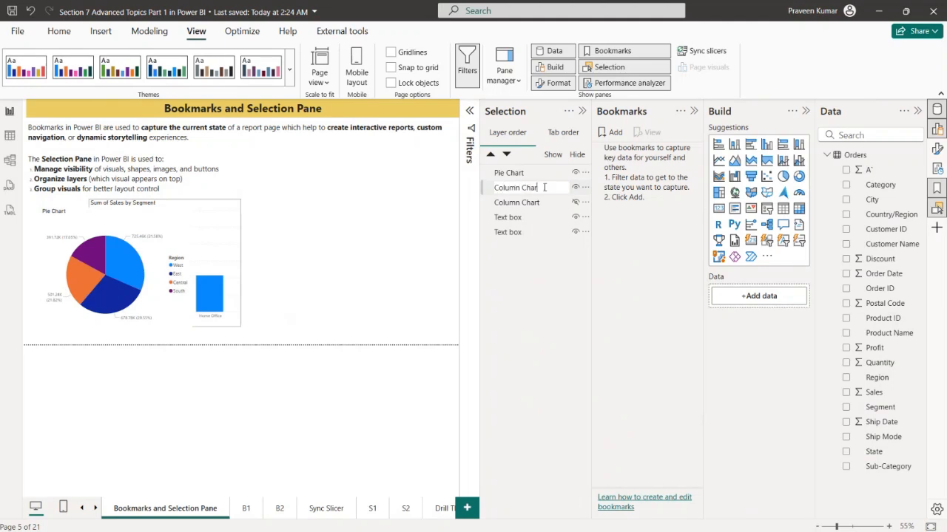
text(t)
key(Return)
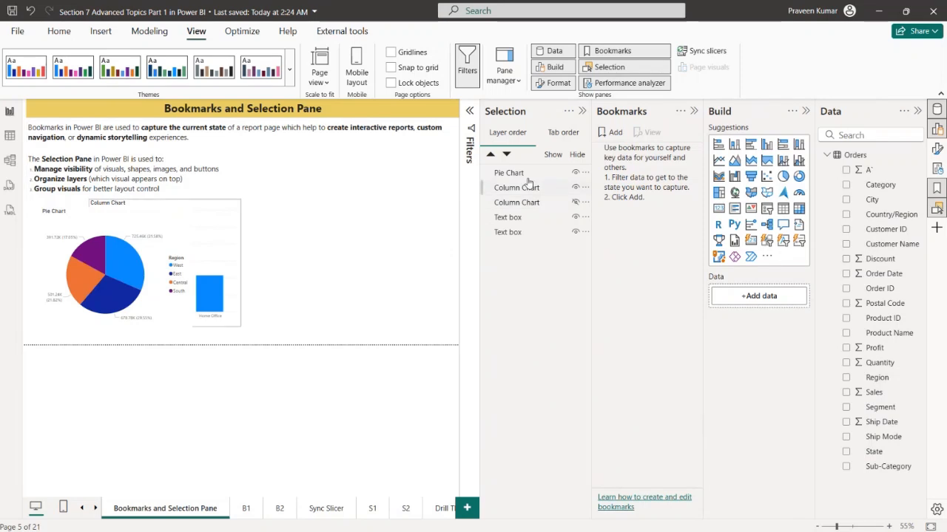
Bring the Segment Column Chart to the top of the layer order and return the Pie Chart above it
click(531, 191)
drag(531, 191, 518, 174)
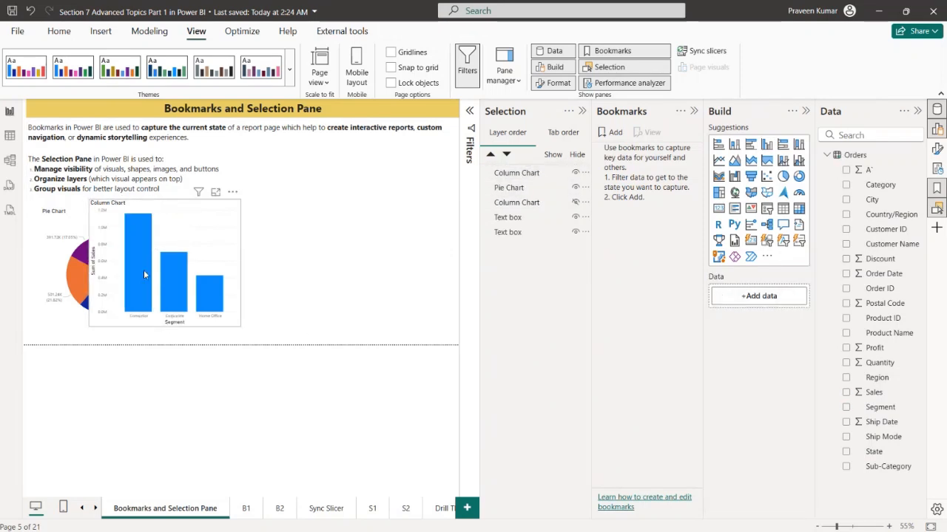
click(500, 189)
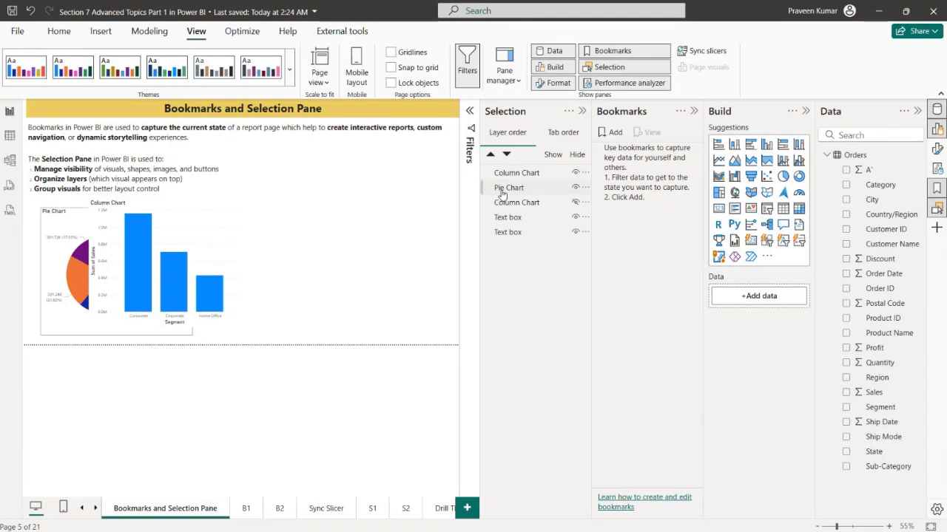
drag(501, 194, 505, 170)
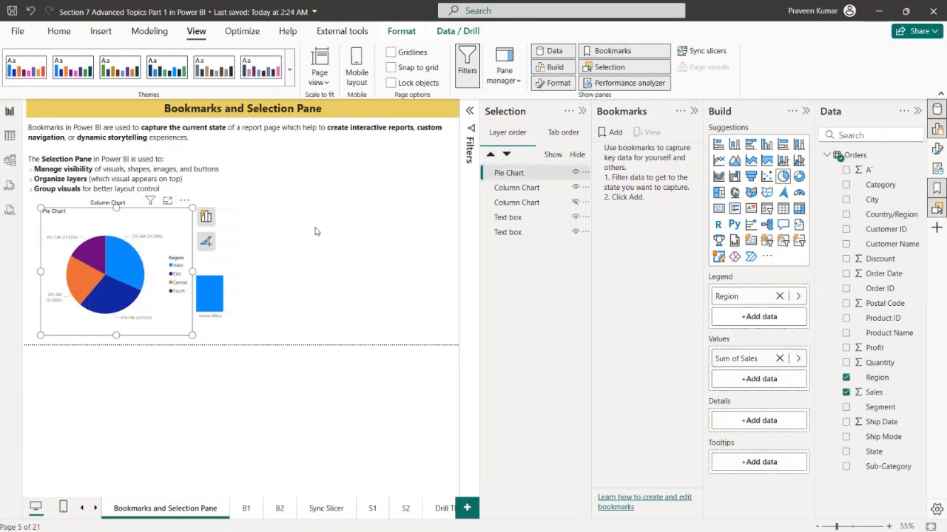
Move the Segment Column Chart beside the Pie Chart so they no longer overlap, and toggle its visibility off and on
click(236, 227)
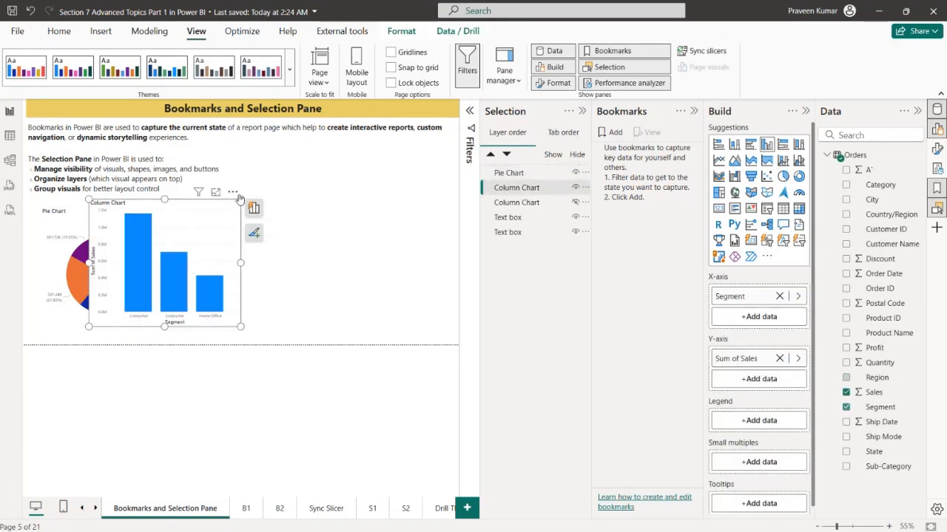
drag(238, 196, 369, 205)
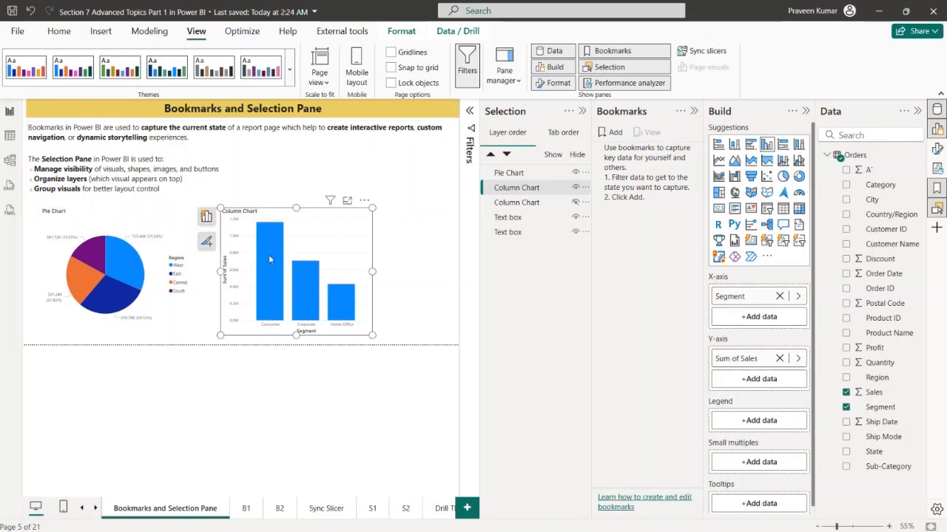
click(574, 189)
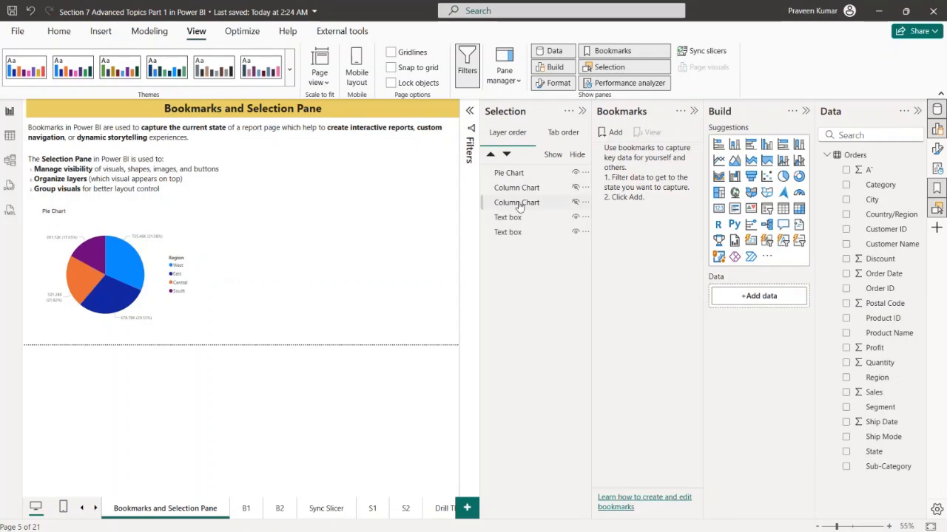
click(574, 189)
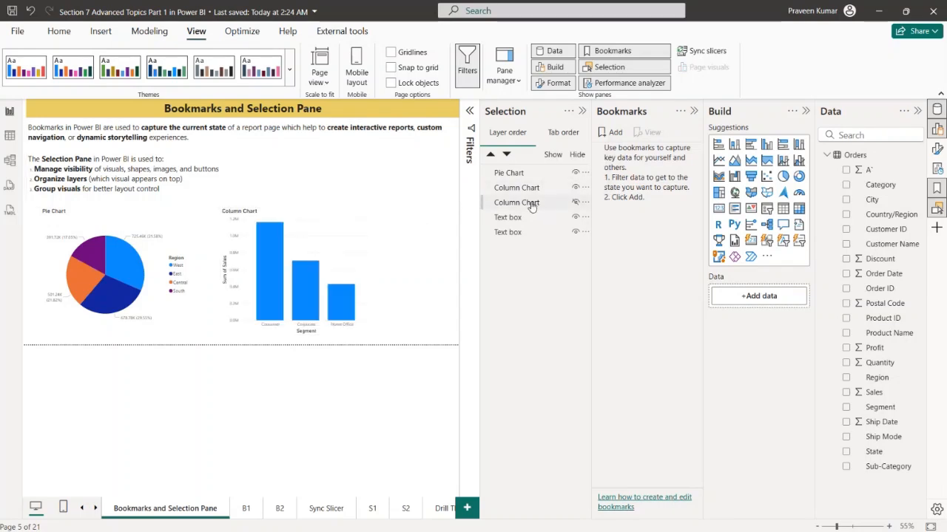
Show the hidden Sales by Region column chart and delete it from the page
right_click(530, 203)
click(542, 254)
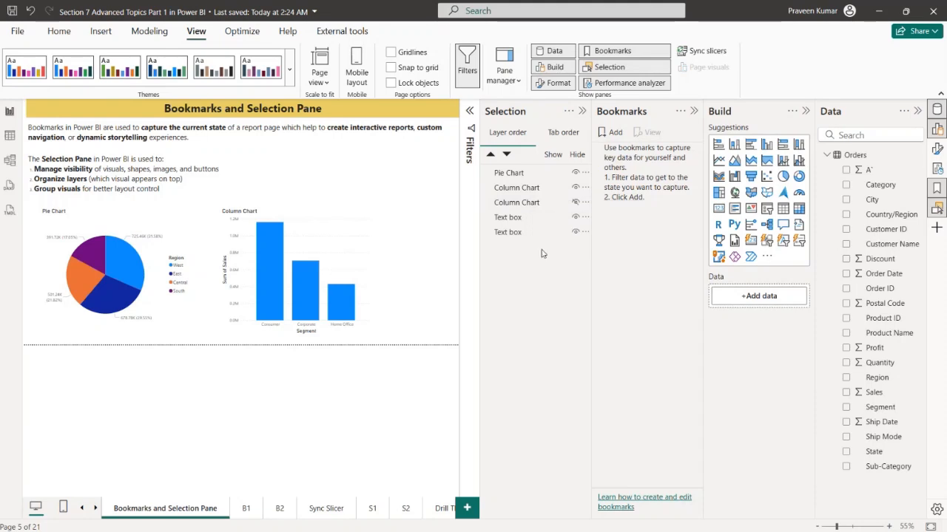
click(576, 204)
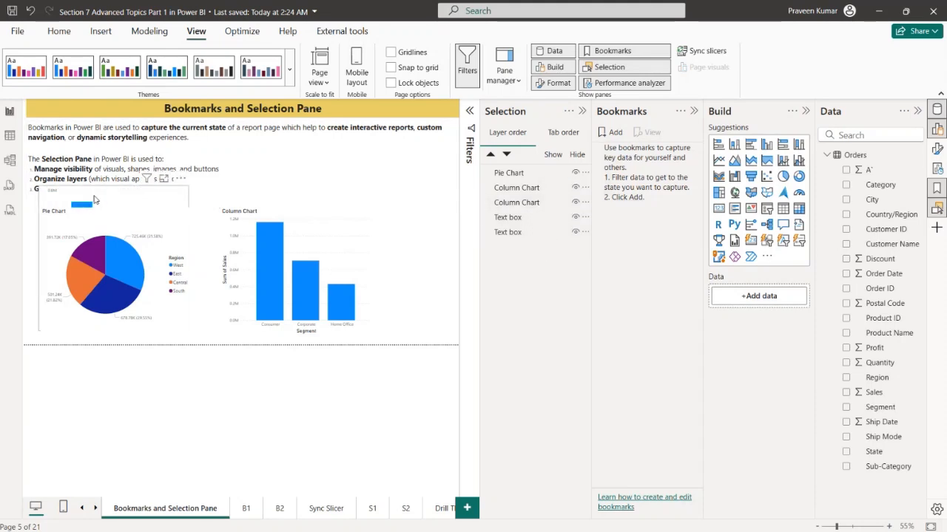
click(323, 164)
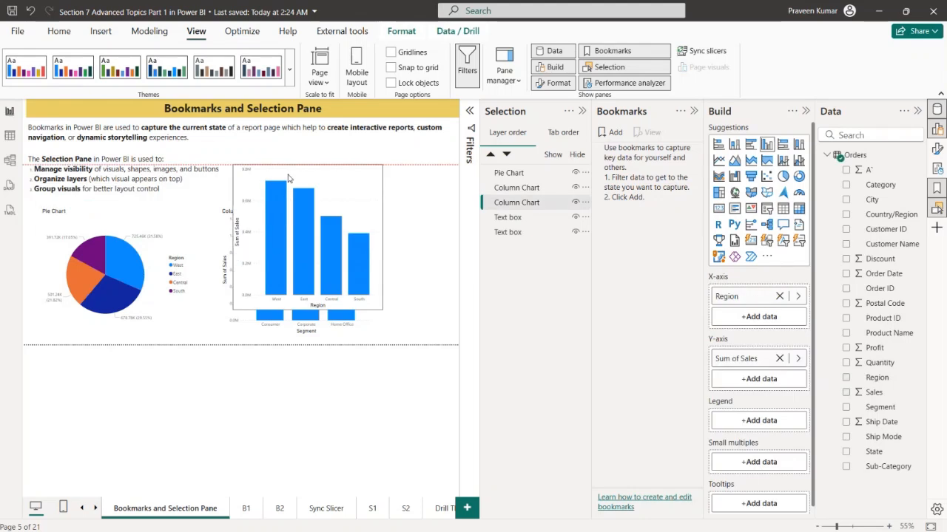
click(585, 205)
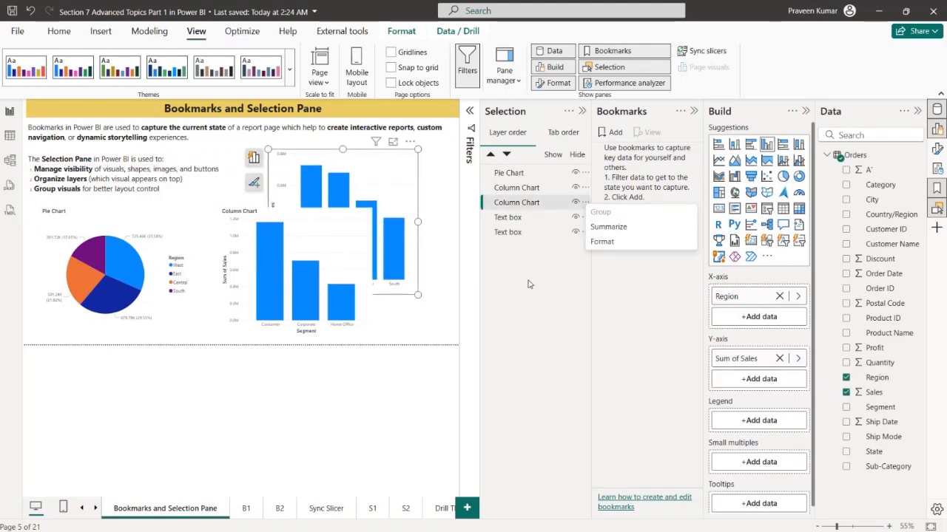
click(404, 188)
key(Delete)
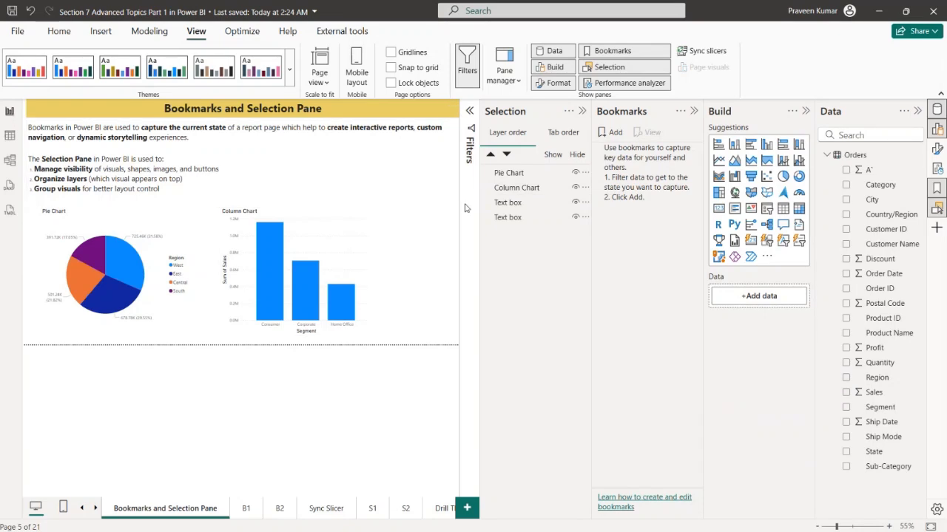
Nudge the Column Chart slightly up and right, and collapse the Build and Data panes to widen the canvas
click(305, 274)
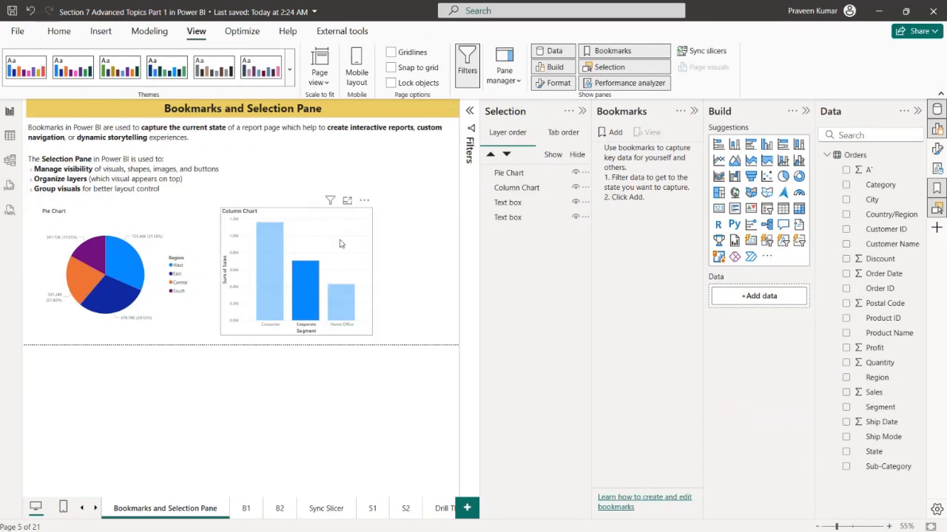
click(304, 270)
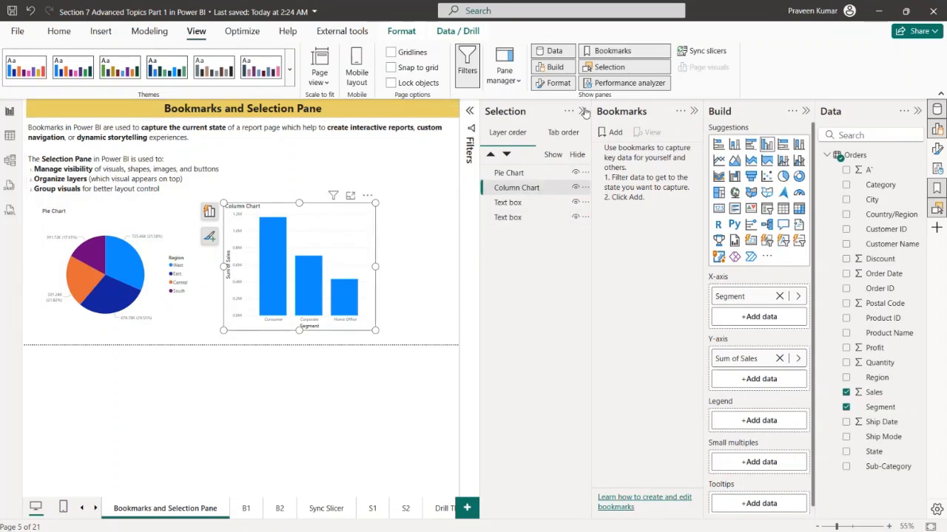
click(804, 111)
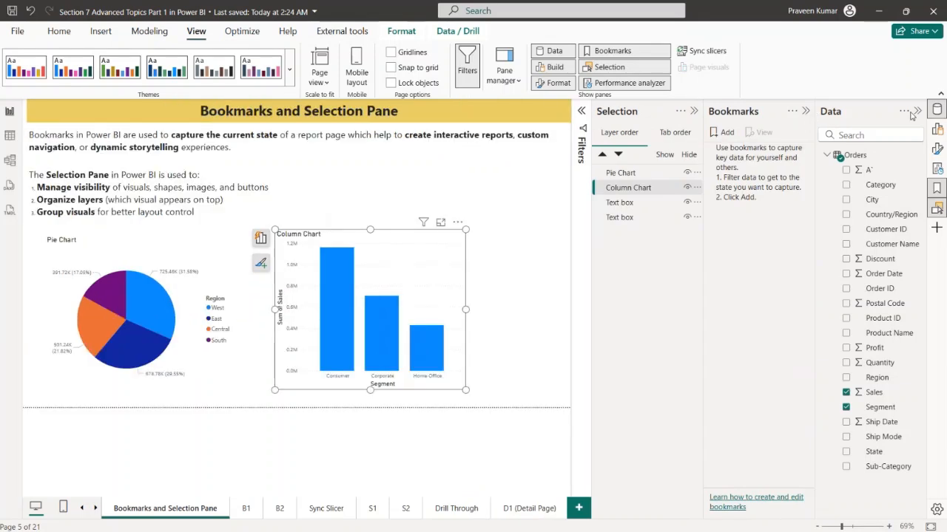
click(917, 111)
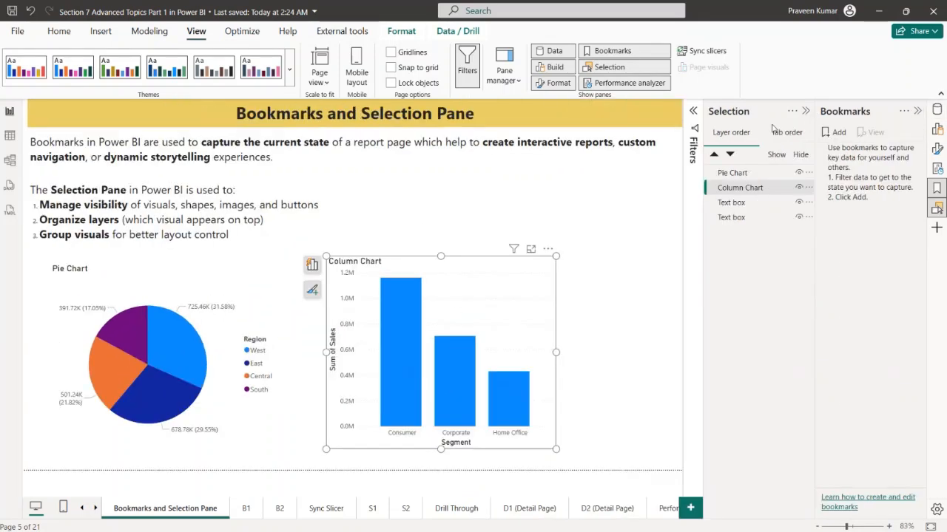
Move the Column Chart closer to the Pie Chart and shift the Pie Chart up and left so their tops align
click(649, 330)
drag(481, 303, 456, 301)
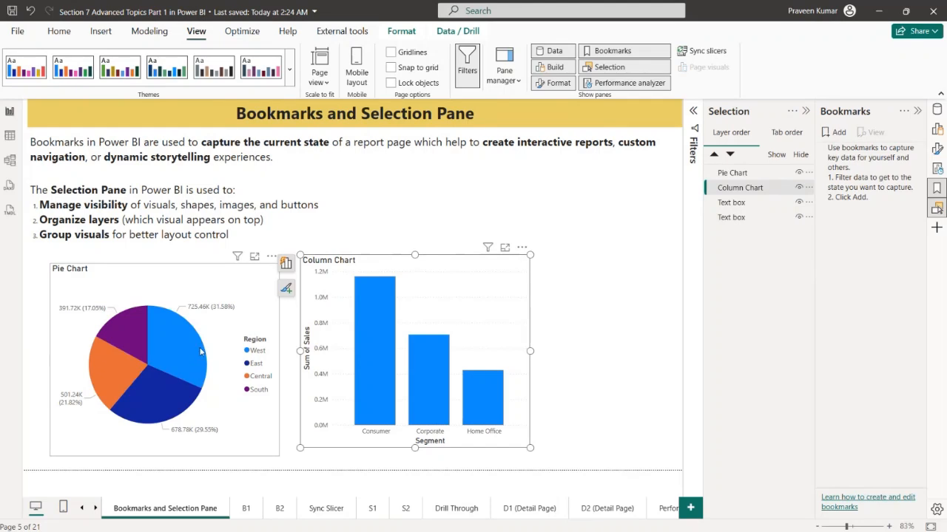
drag(195, 285, 180, 276)
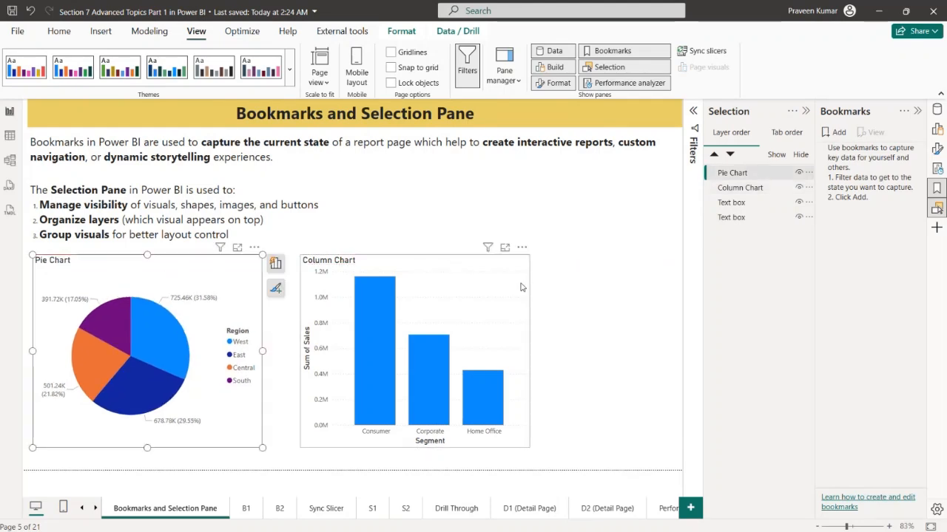
click(523, 285)
click(590, 297)
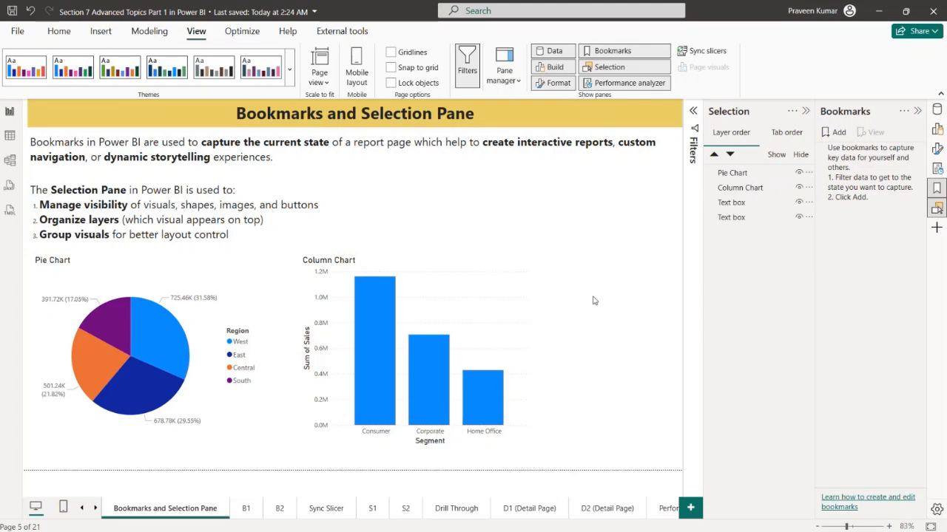
Hide the Column Chart and add a bookmark with only the Pie Chart selected
click(798, 188)
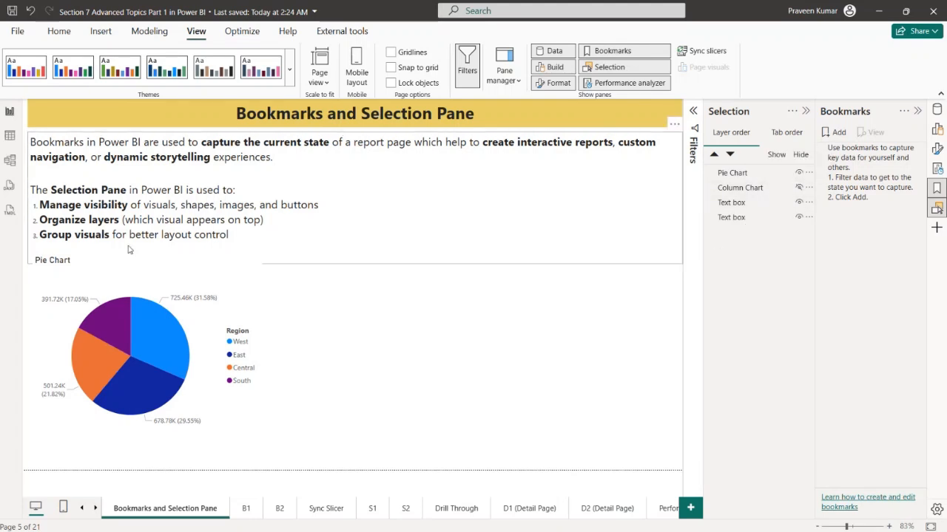
click(156, 268)
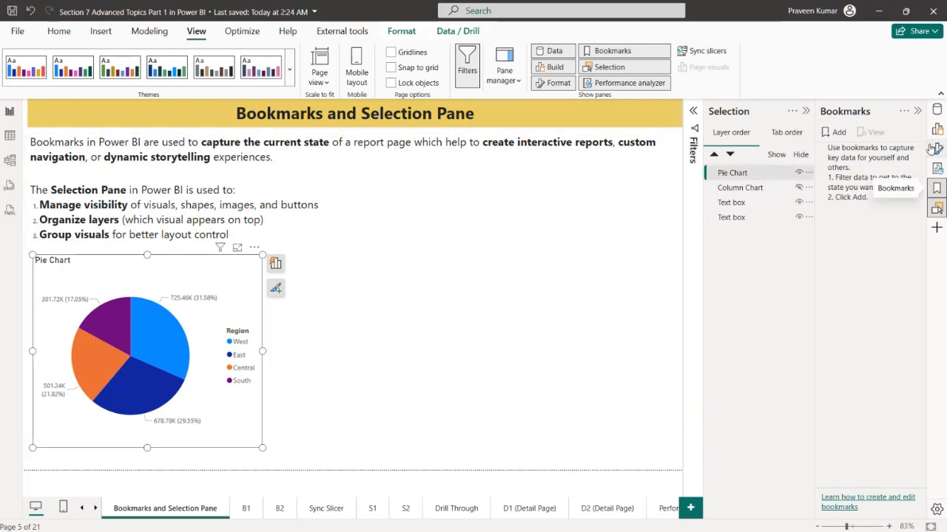
click(834, 135)
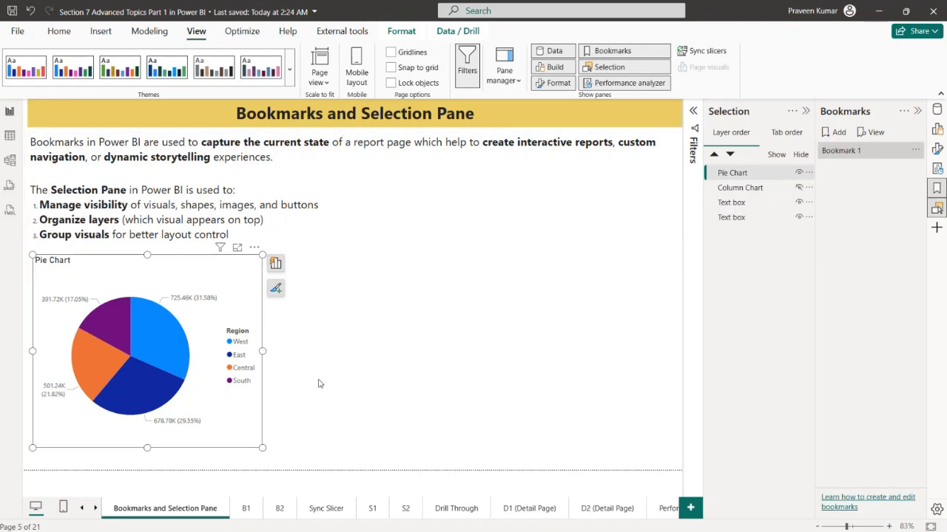
Set the new bookmark to apply to Selected visuals only and update it
click(916, 150)
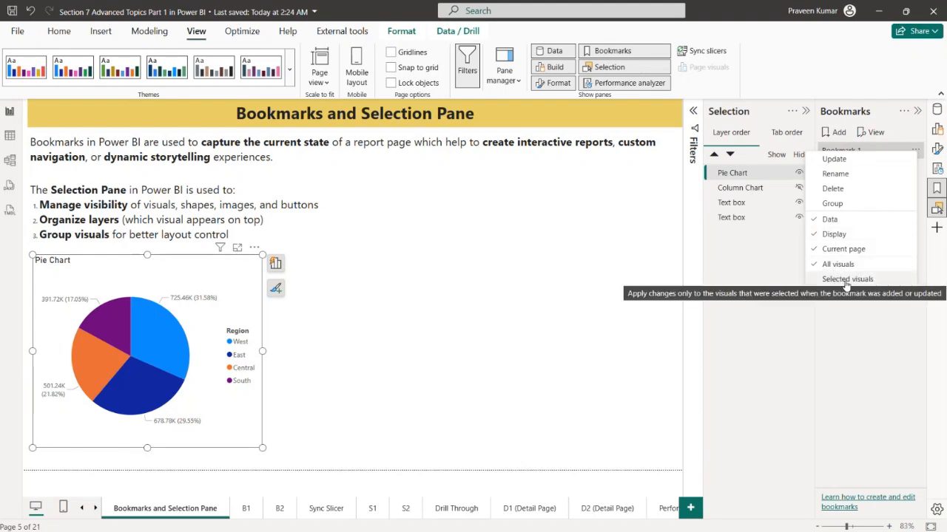
click(846, 281)
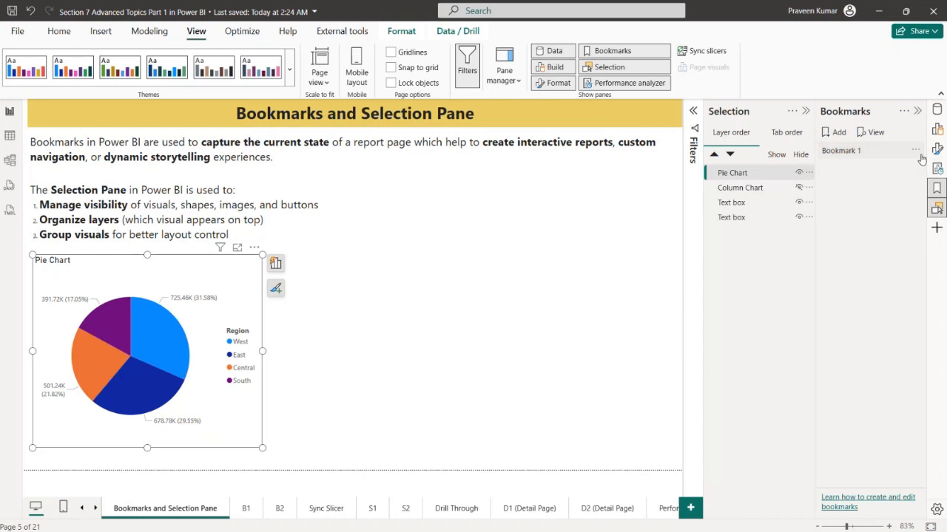
click(917, 152)
click(886, 167)
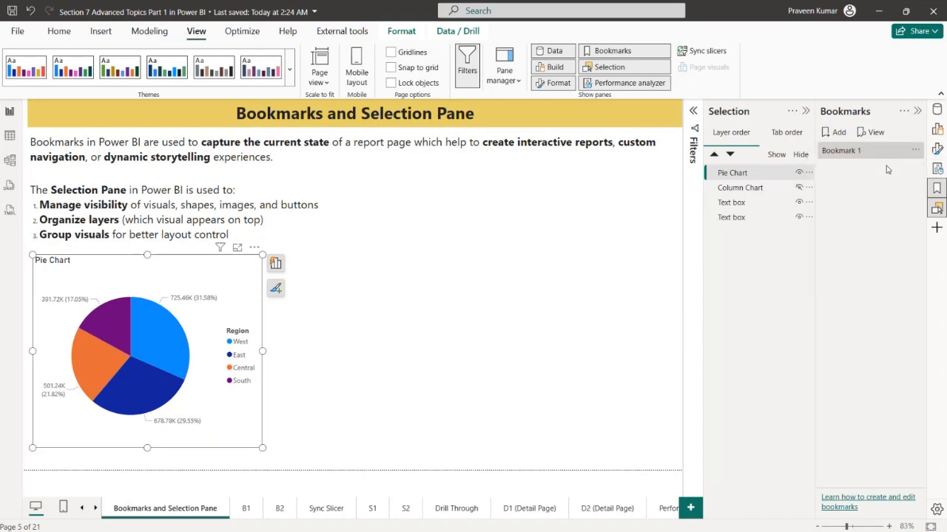
Rename the bookmark as Pie Chart
click(915, 152)
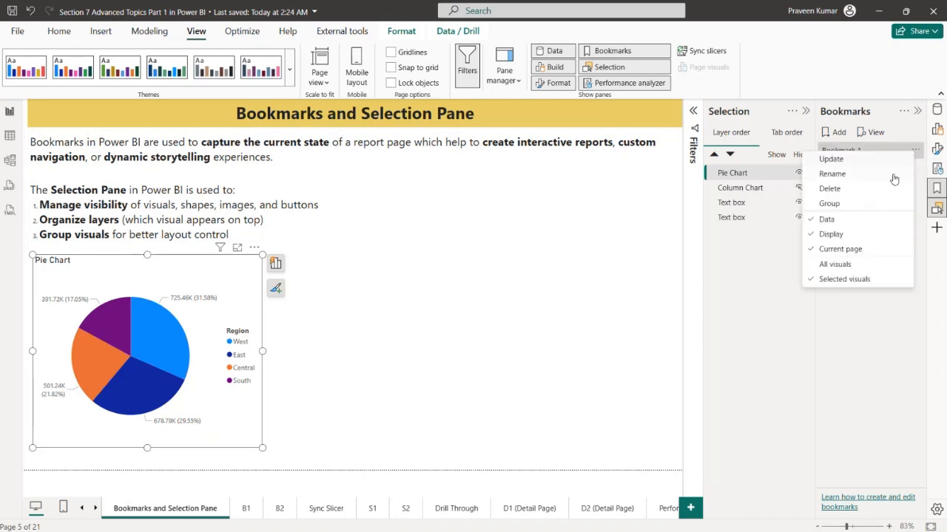
click(856, 178)
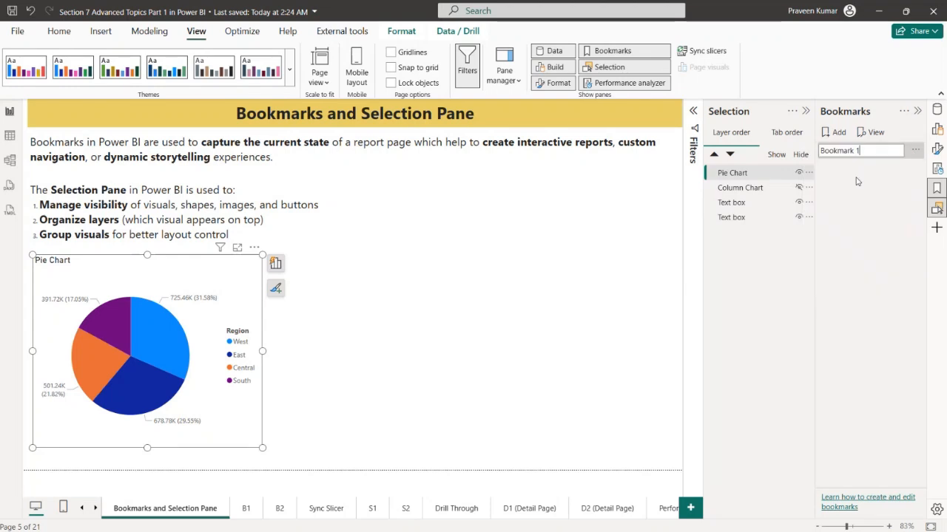
text(C)
text(ie Chart)
key(Return)
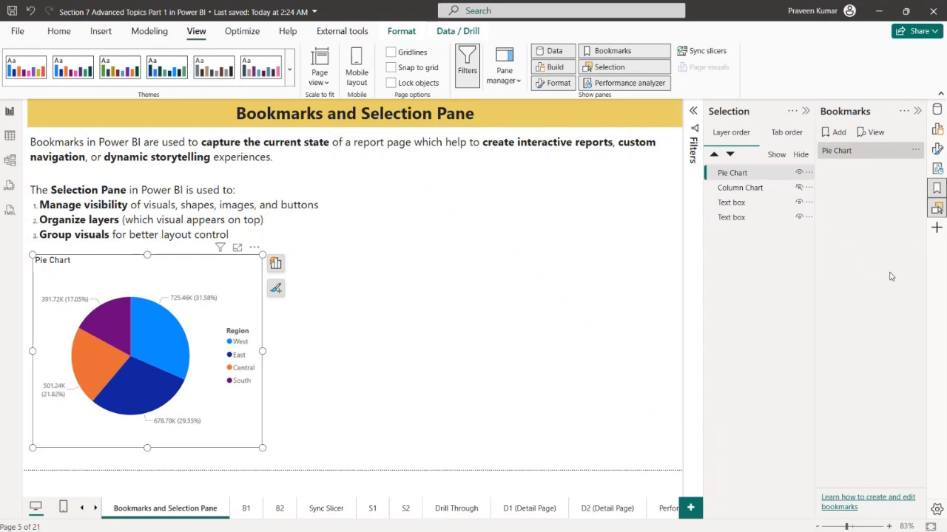
click(518, 351)
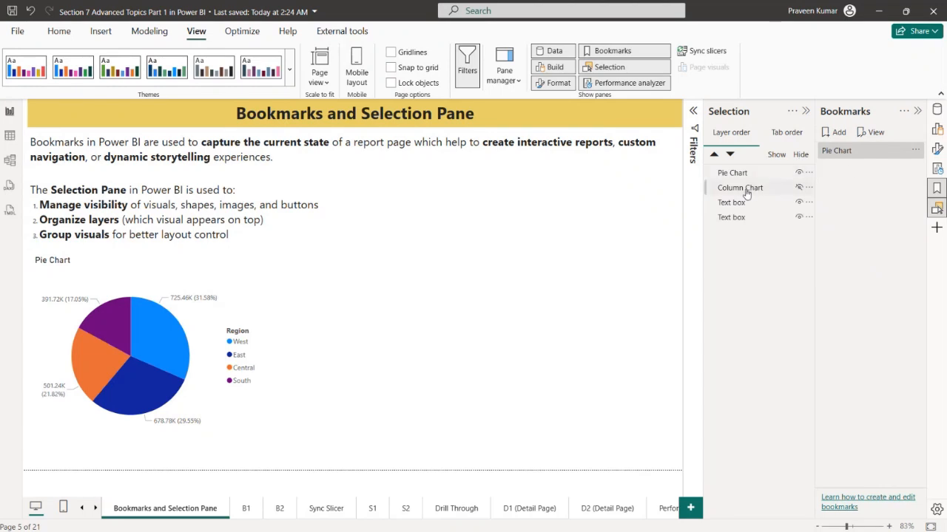
click(799, 173)
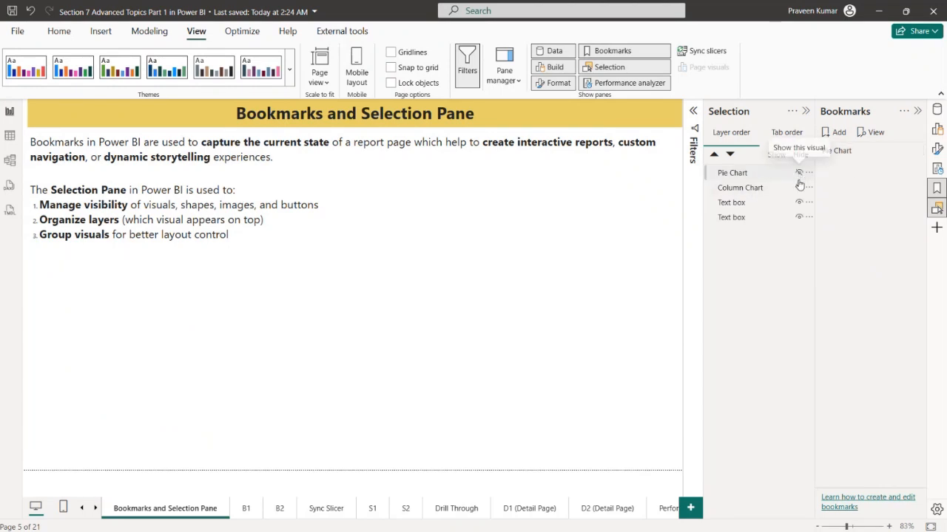
click(799, 187)
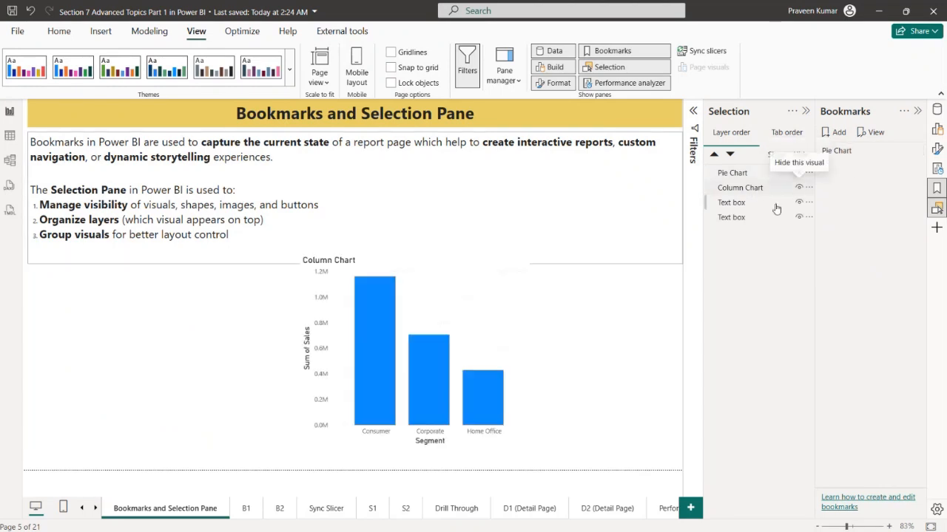
click(440, 358)
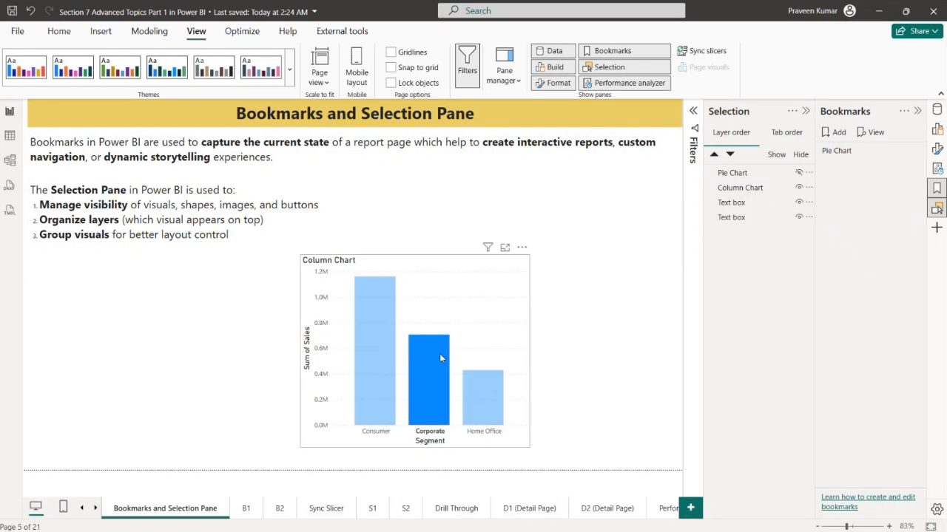
click(456, 346)
drag(373, 315, 119, 318)
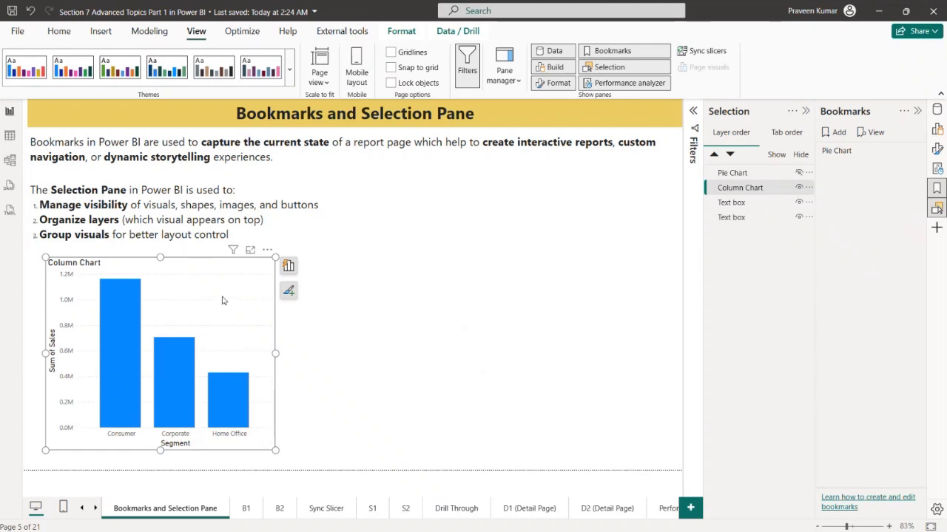
drag(223, 301, 532, 296)
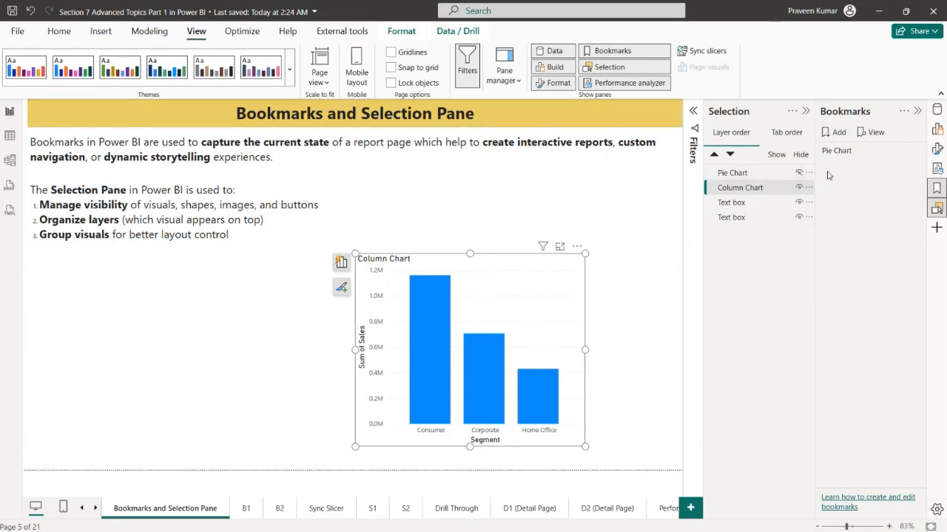
click(800, 186)
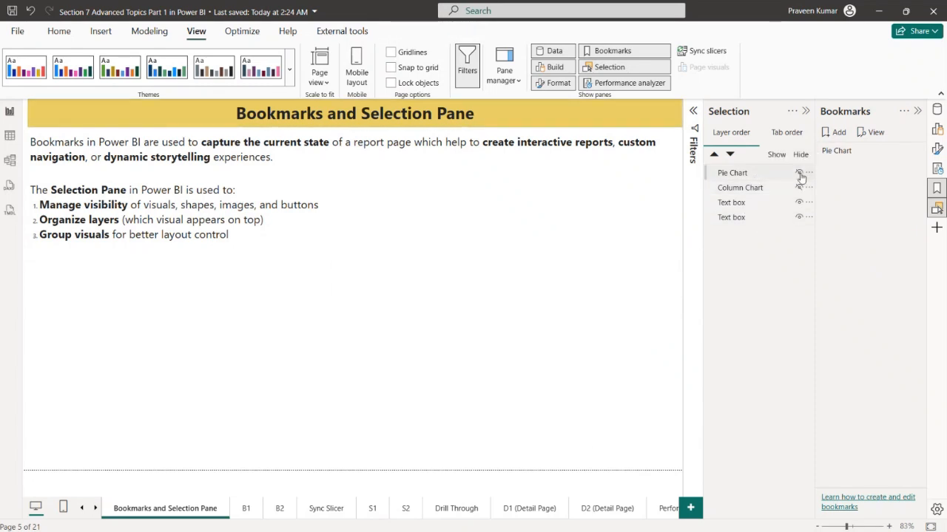
click(798, 173)
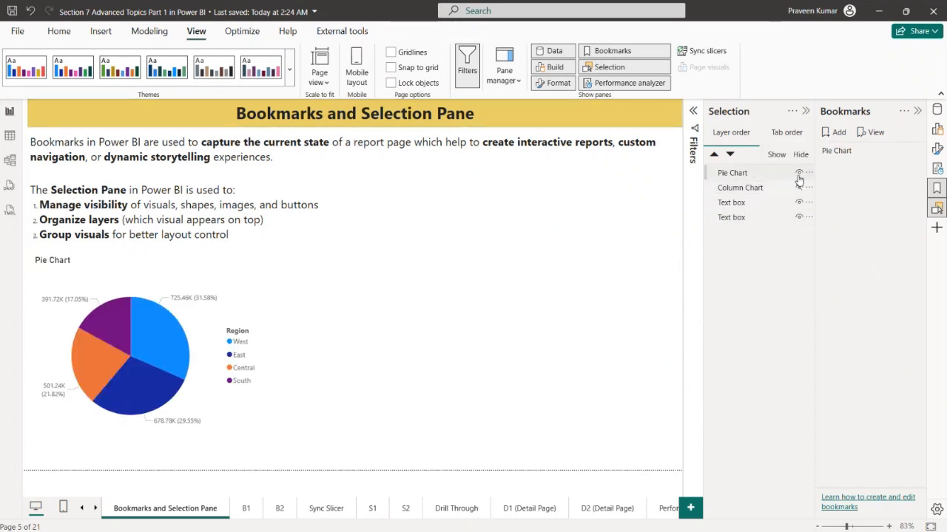
Update the Pie Chart bookmark with both the Pie Chart and the hidden Column Chart selected
click(741, 190)
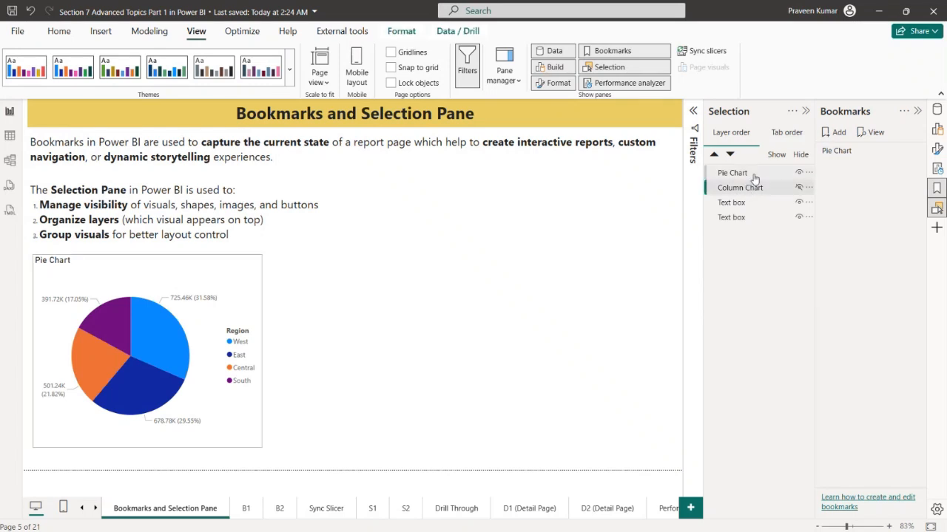
click(754, 178)
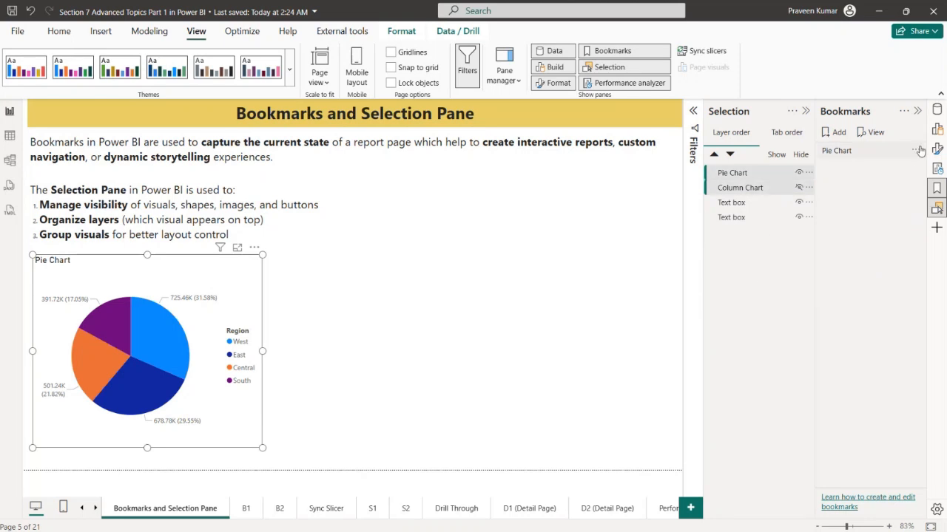
click(916, 152)
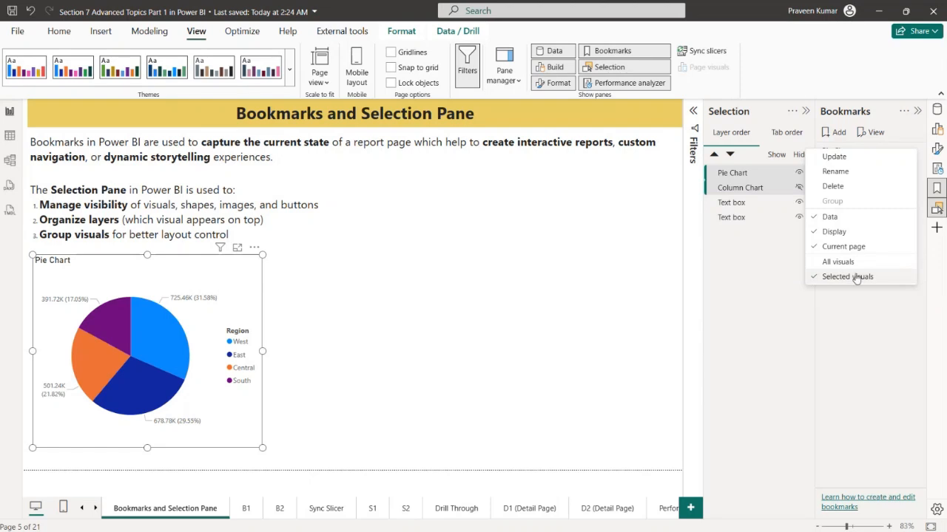
click(834, 157)
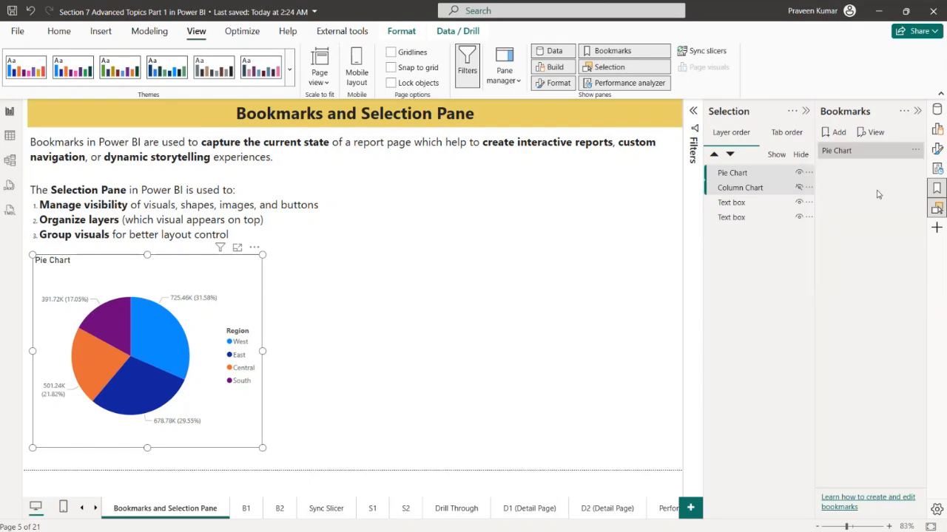
click(531, 304)
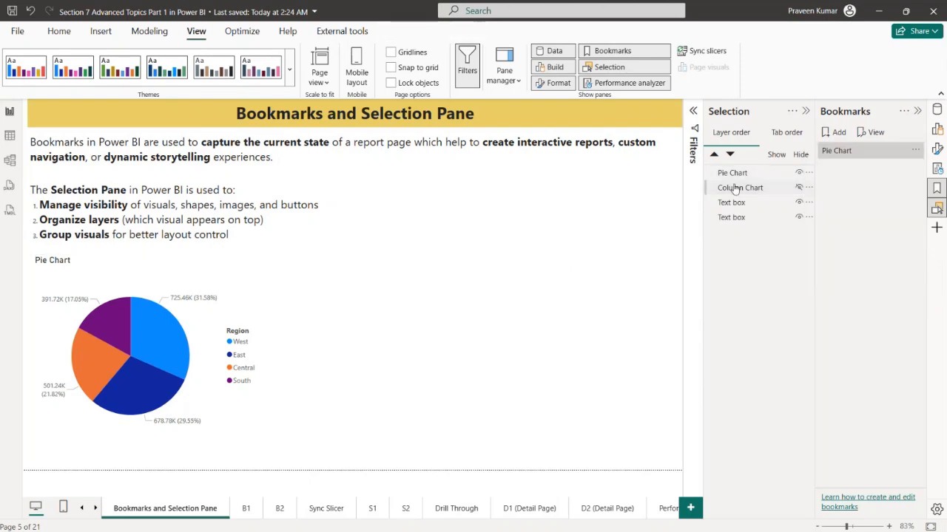
Hide the Pie Chart, show the Column Chart and move it into the area the Pie Chart occupied
click(799, 174)
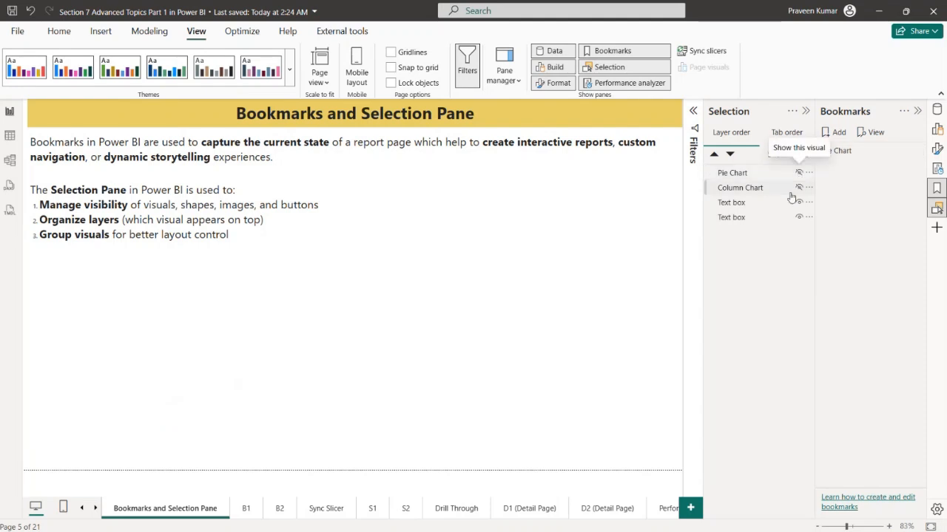
click(798, 188)
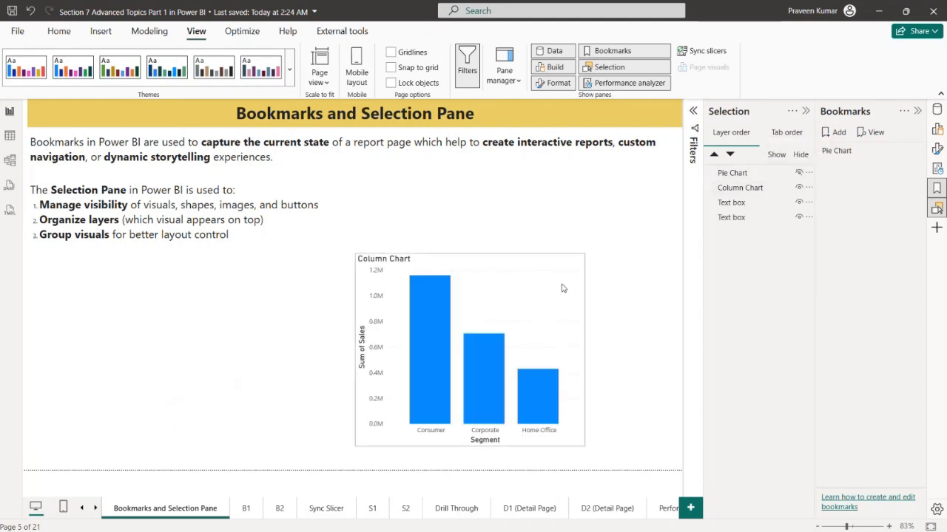
drag(548, 290, 278, 301)
drag(260, 294, 260, 294)
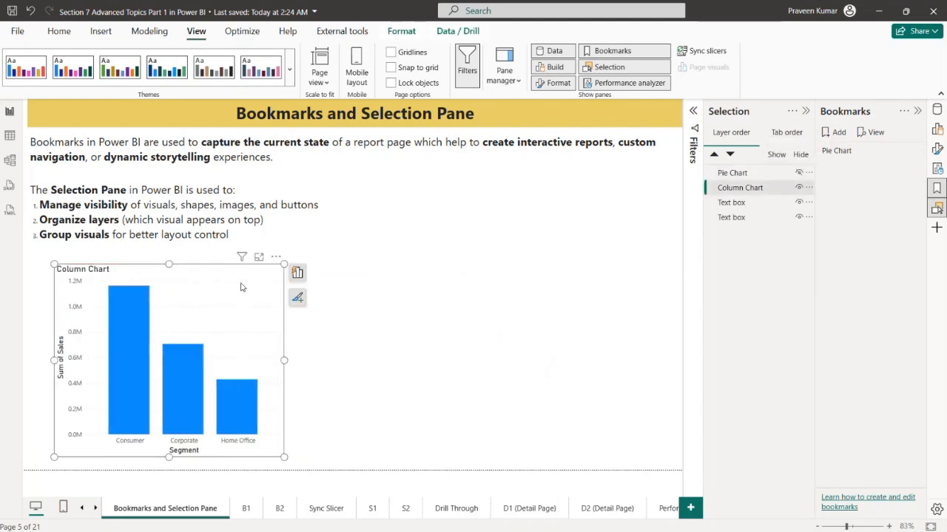
click(540, 293)
Add a bookmark with both charts selected and set it to apply to Selected visuals only
click(724, 190)
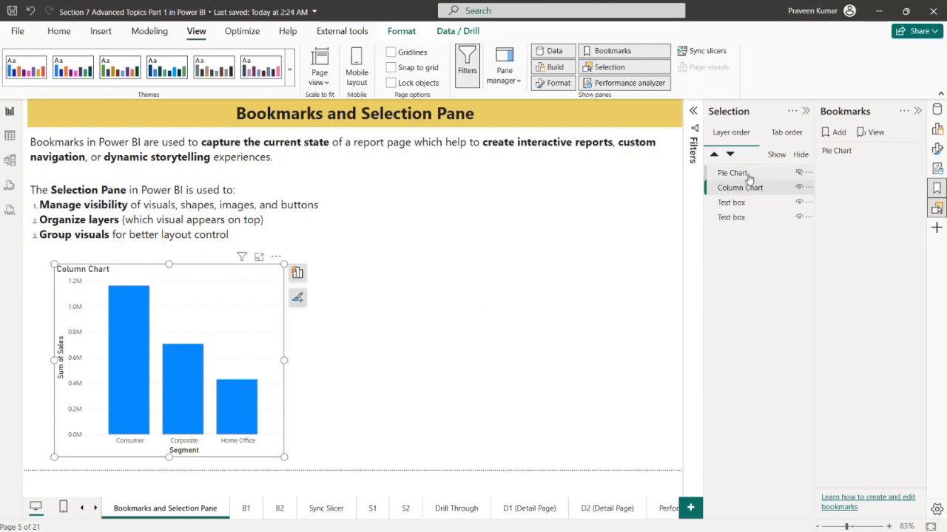
ctrl+click(749, 176)
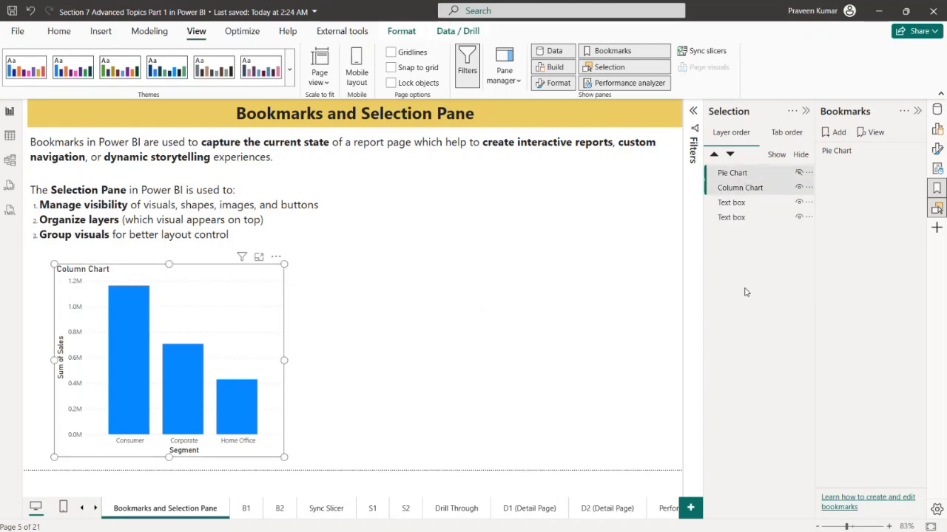
click(840, 138)
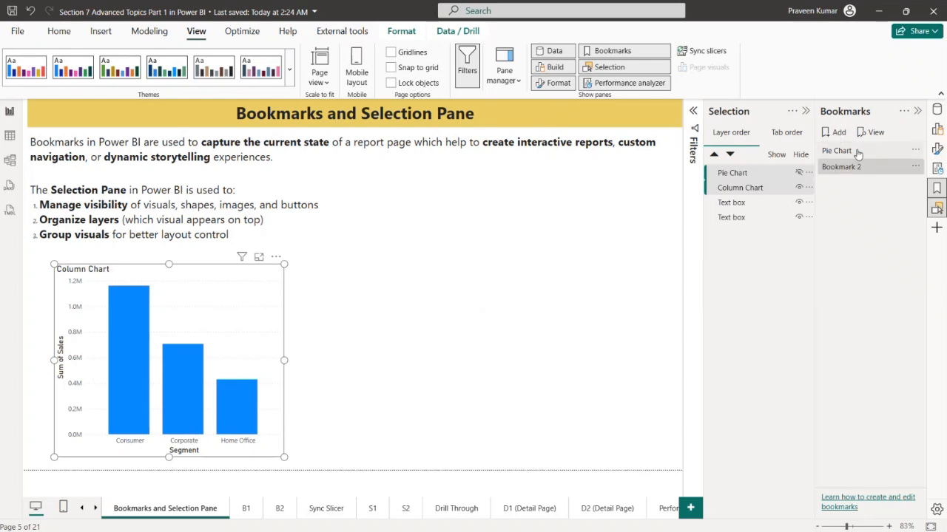
click(914, 166)
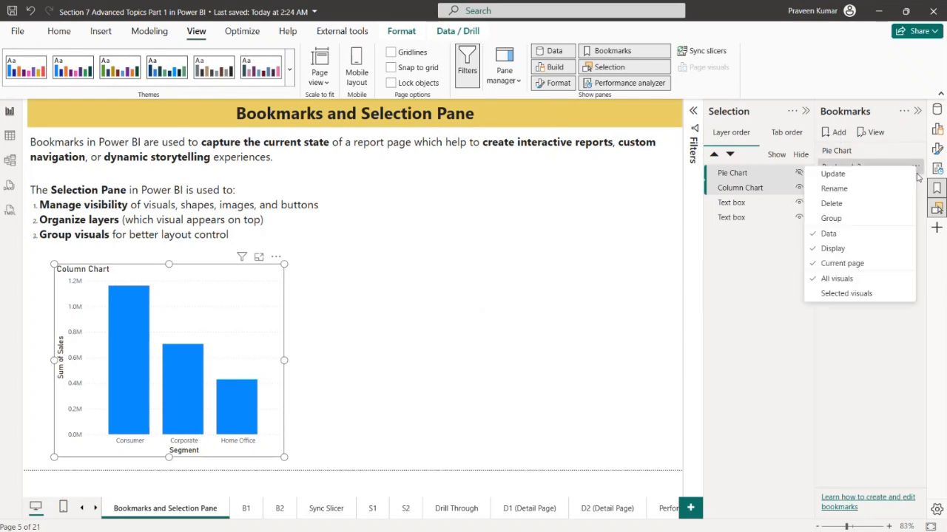
click(843, 293)
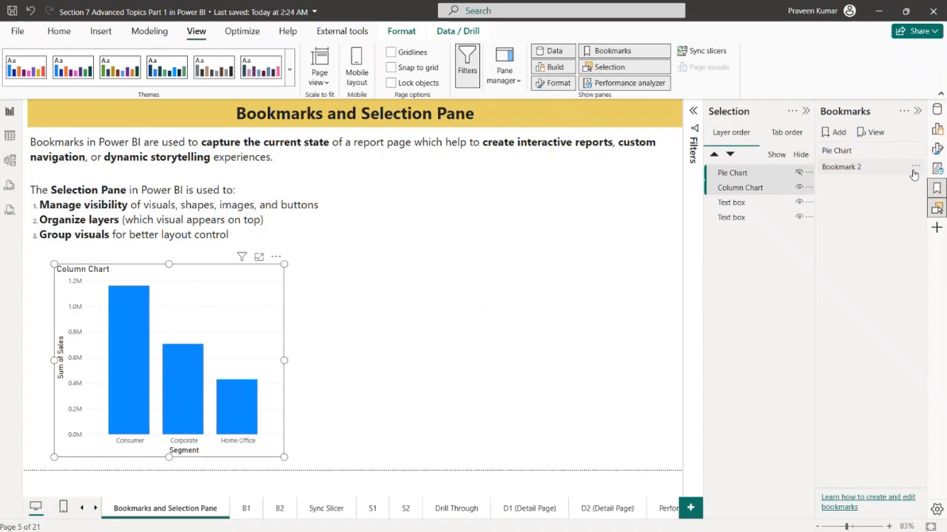
Rename the new bookmark as Column Chart
click(915, 167)
click(851, 187)
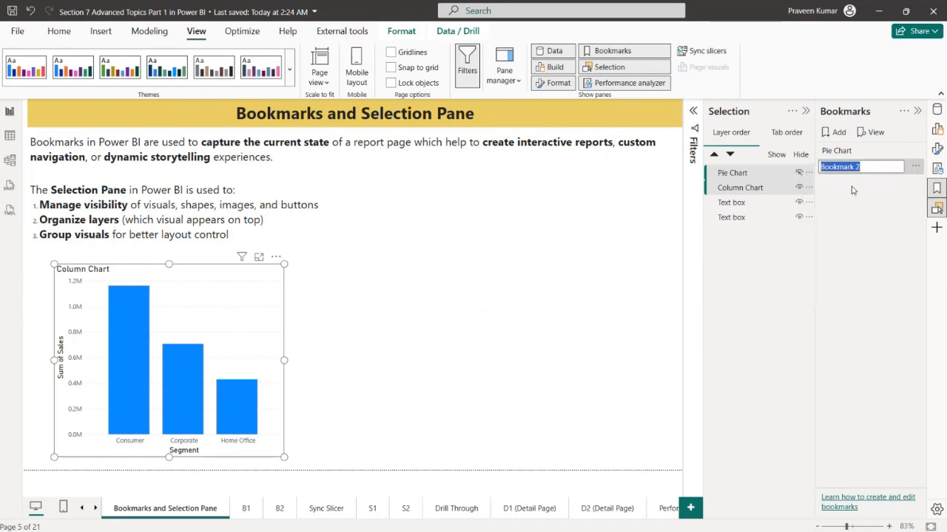
text(Column Char)
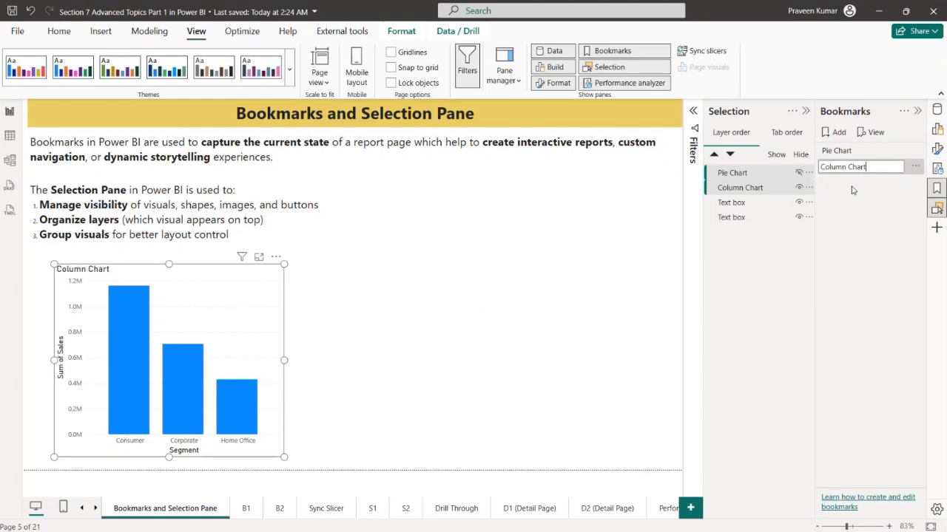
text(t)
key(Return)
click(531, 367)
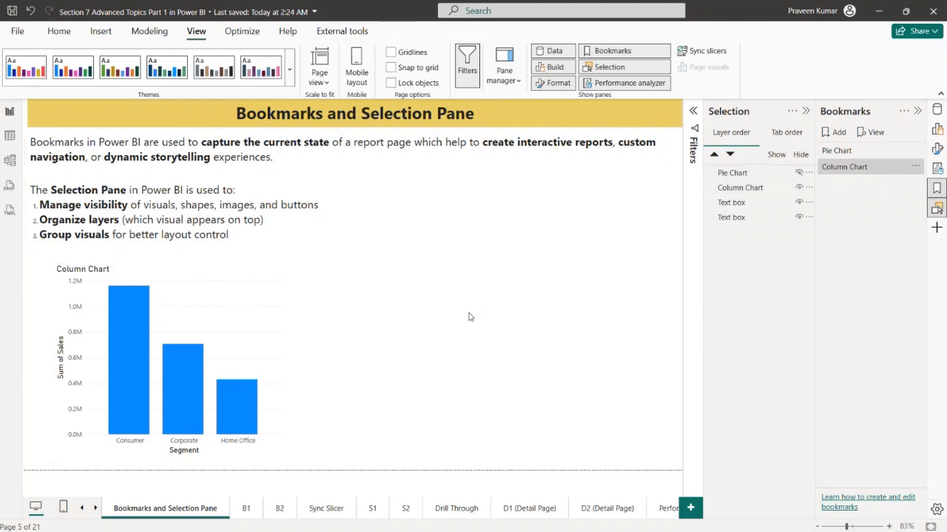
Test the Pie Chart and Column Chart bookmarks by switching between them several times
click(841, 152)
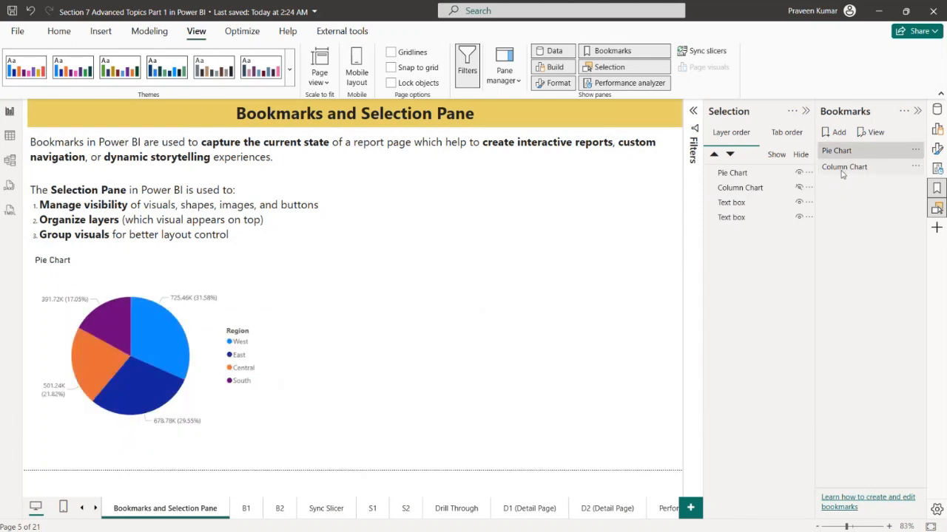
click(841, 169)
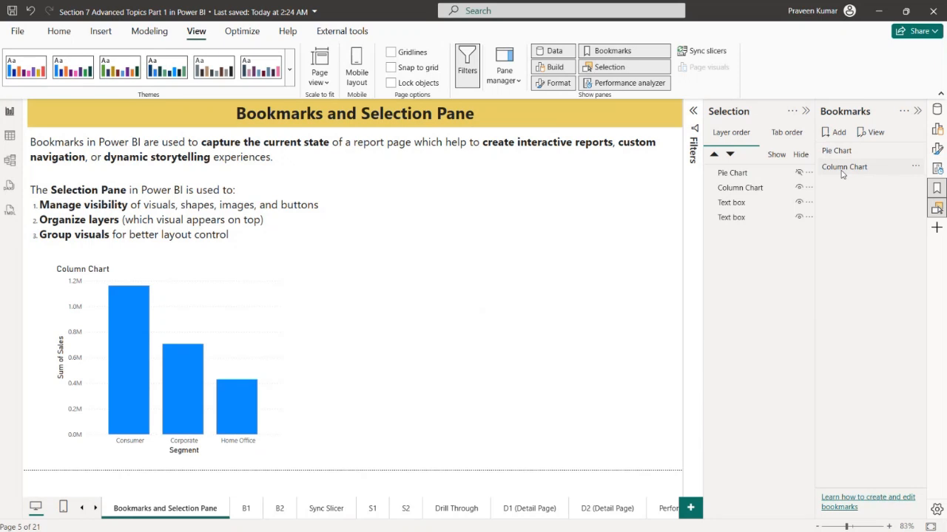
click(842, 151)
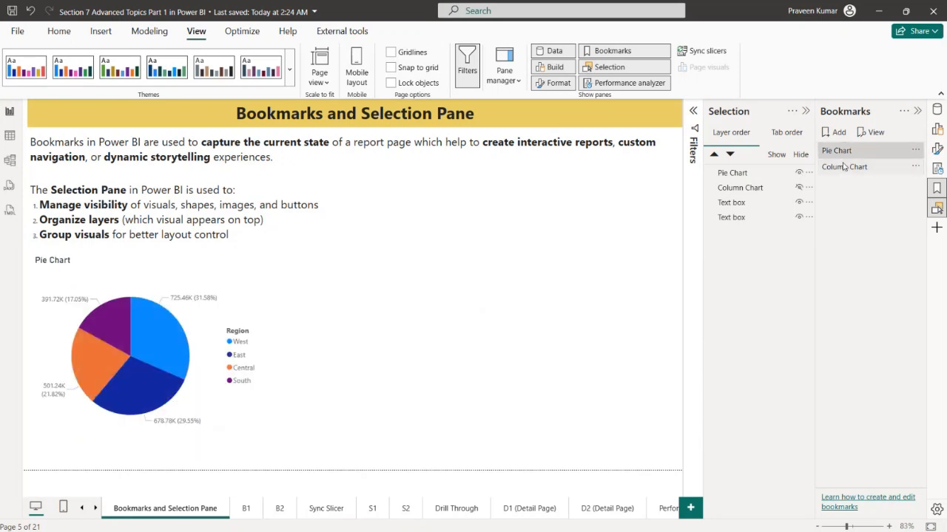
click(844, 167)
click(846, 151)
click(843, 166)
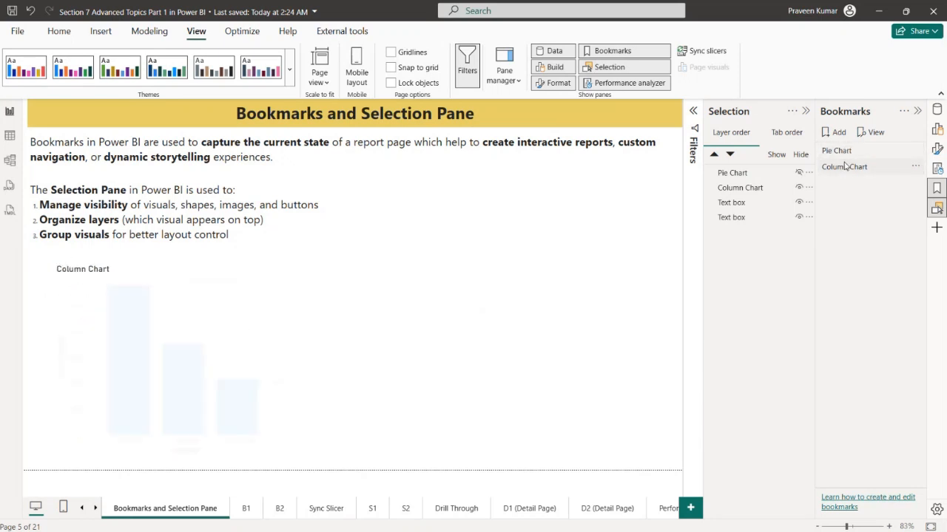
click(848, 152)
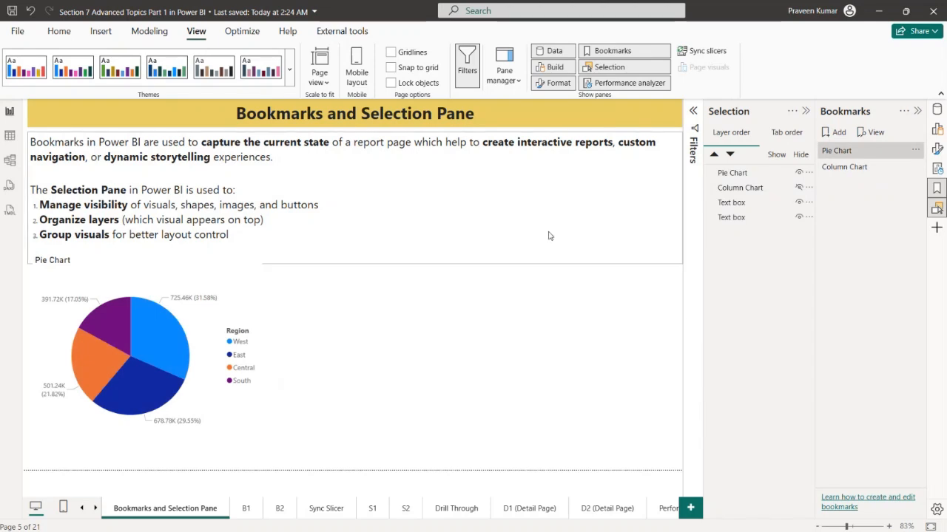
Insert a bookmark navigator, make it narrower and place it in the empty area beside the Pie Chart
click(102, 33)
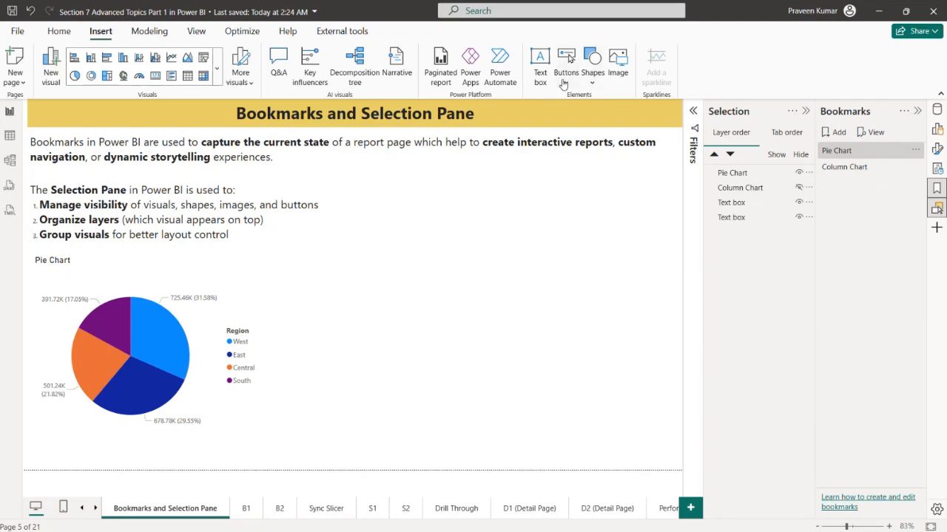
click(566, 72)
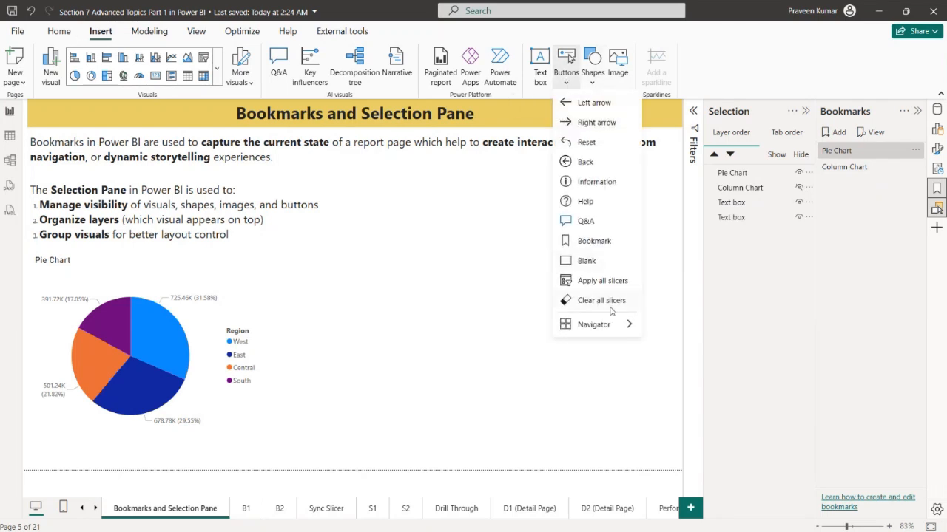
mouse_move(606, 327)
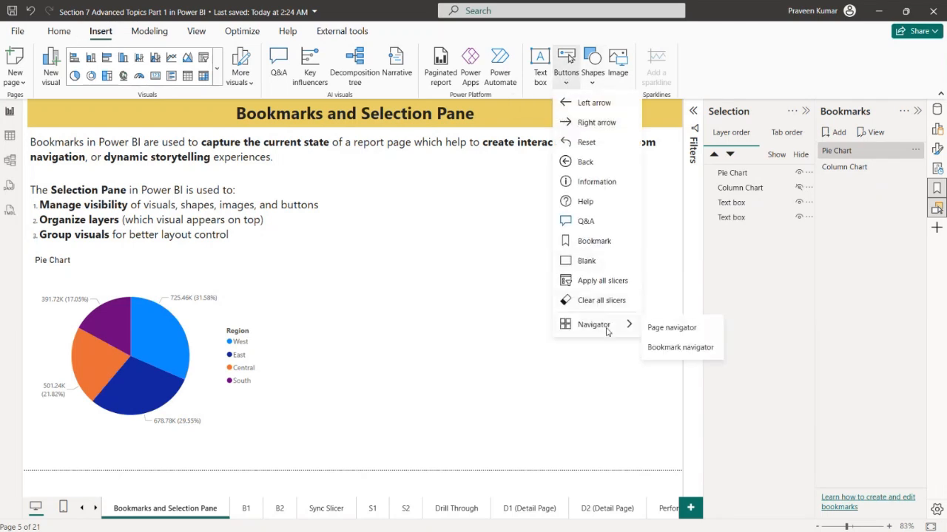
click(688, 349)
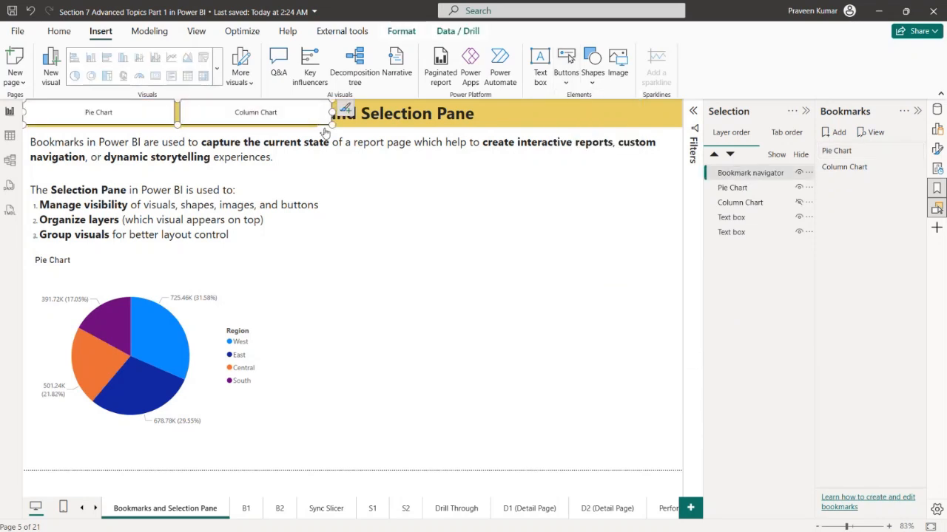
drag(327, 125, 483, 342)
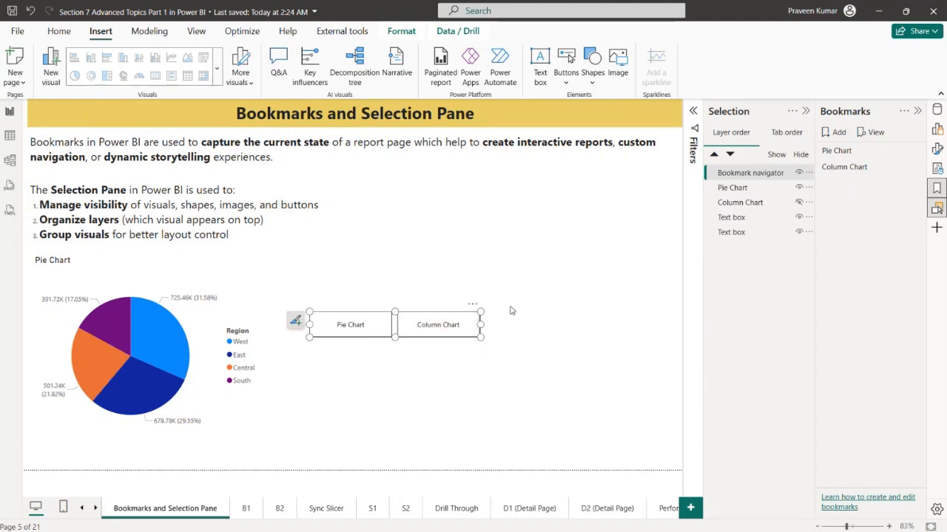
drag(478, 309, 471, 282)
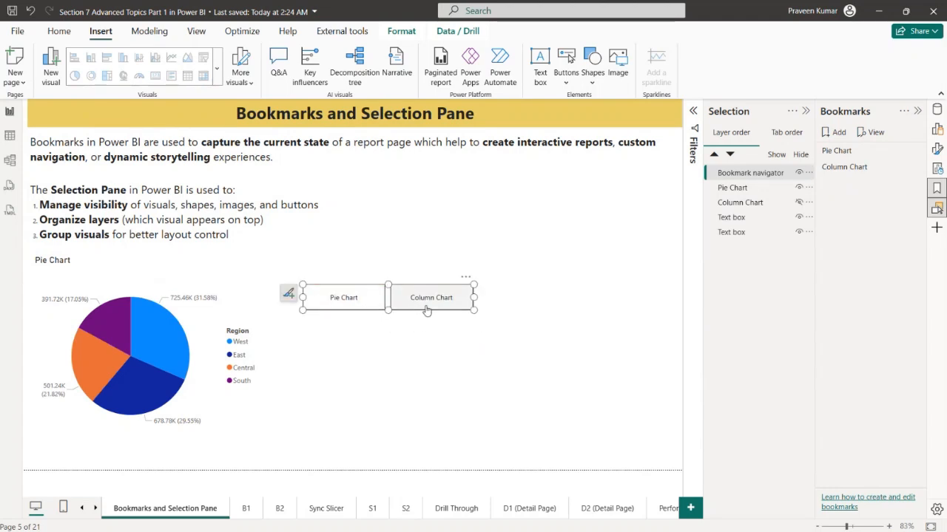
click(429, 407)
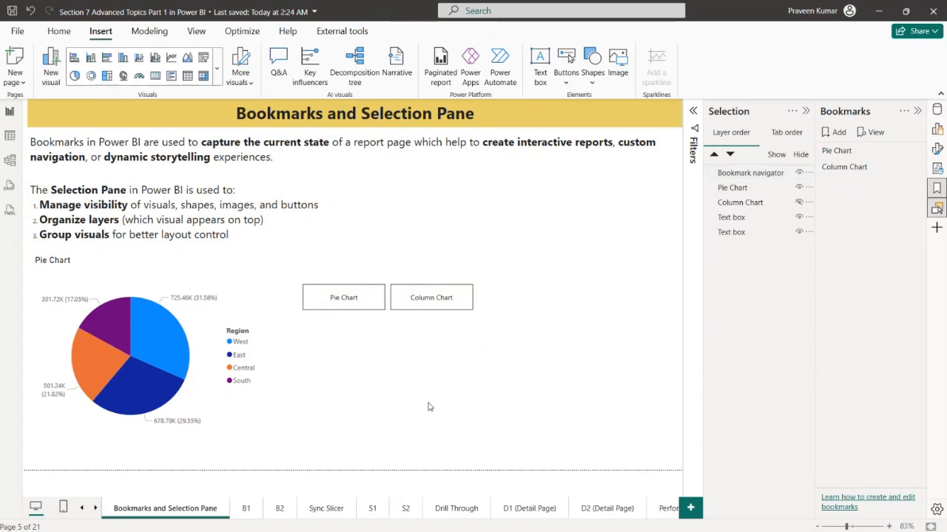
Test the bookmark navigator by alternating between its Pie Chart and Column Chart buttons
ctrl+click(358, 299)
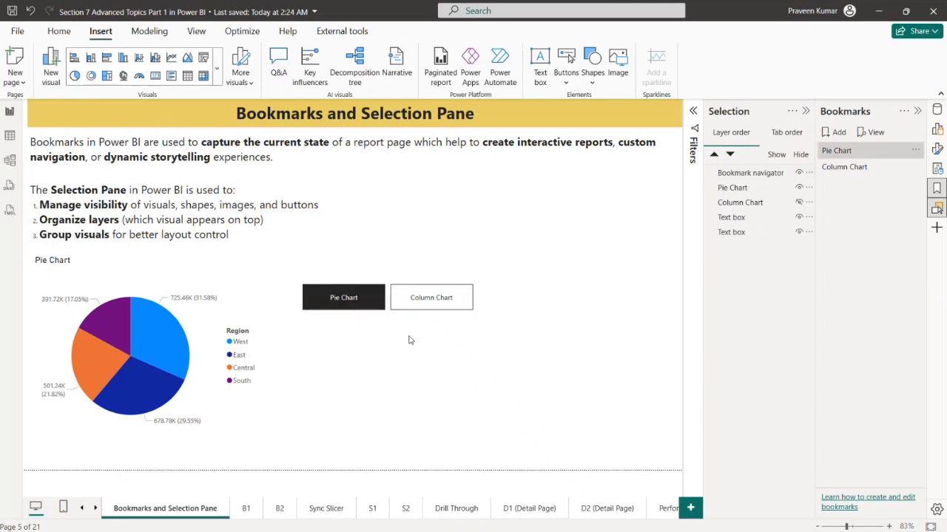
ctrl+click(446, 298)
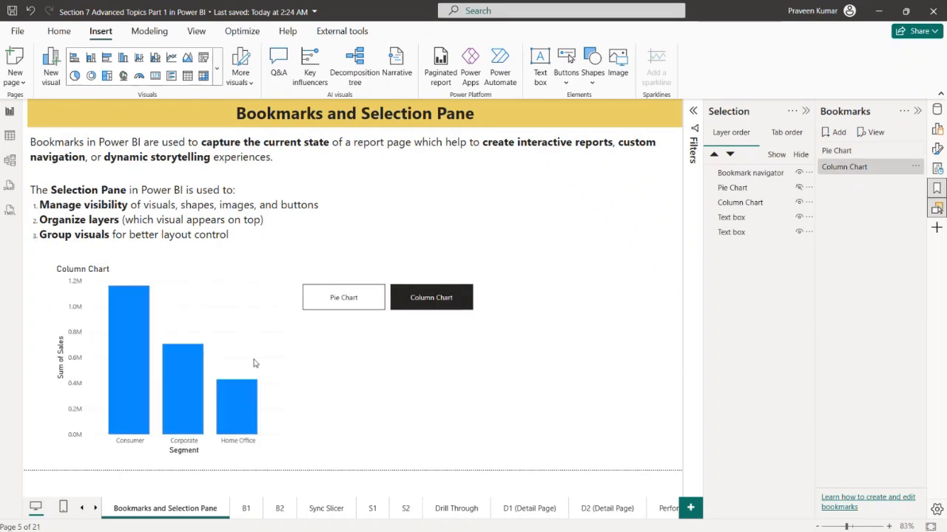
ctrl+click(345, 302)
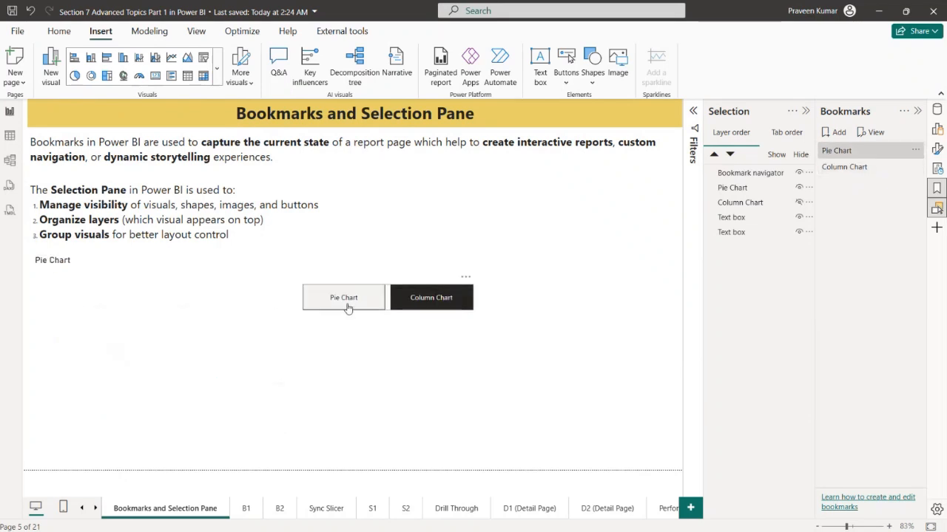
ctrl+click(419, 309)
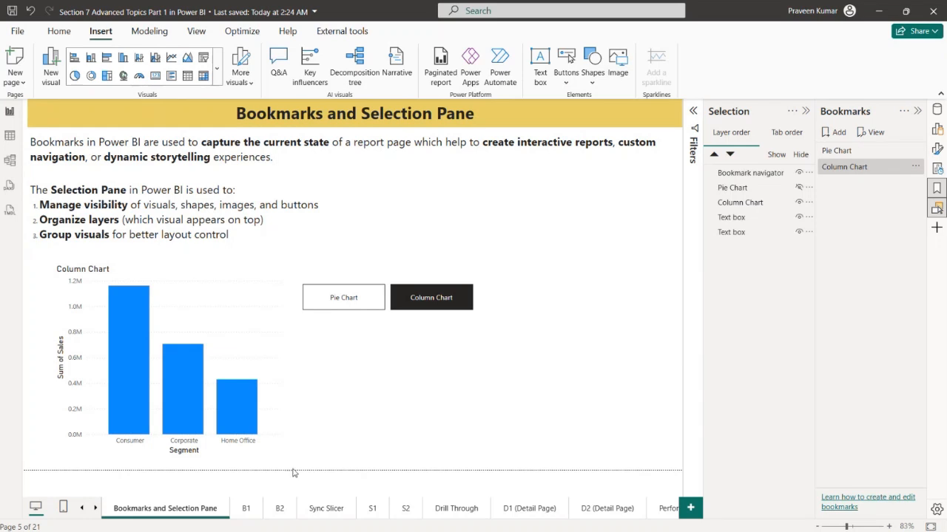
Copy the Column Chart from the Bookmarks and Selection Pane page and paste it onto page B1
click(249, 516)
click(211, 516)
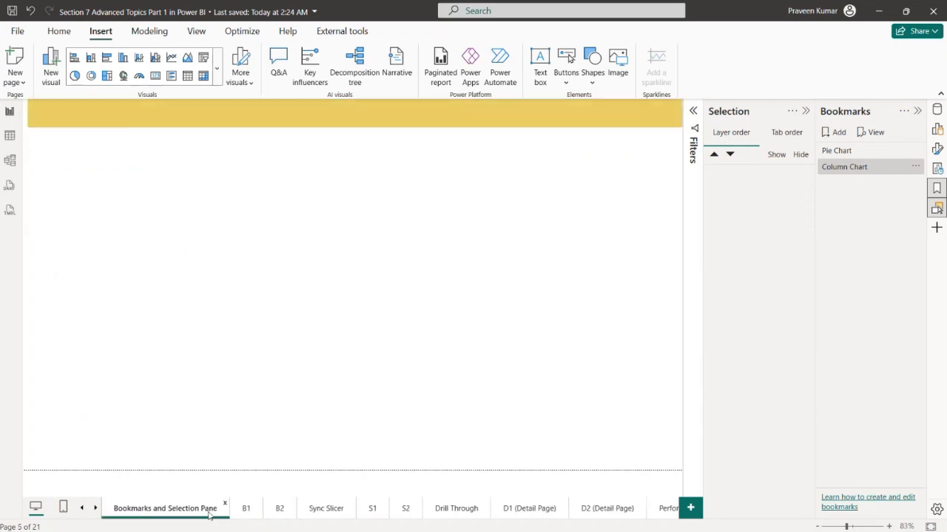
click(243, 311)
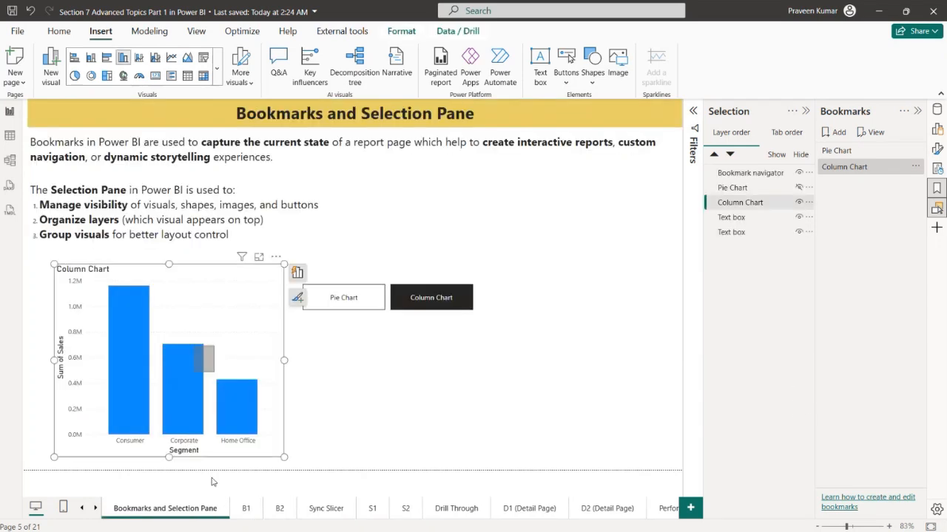
click(200, 362)
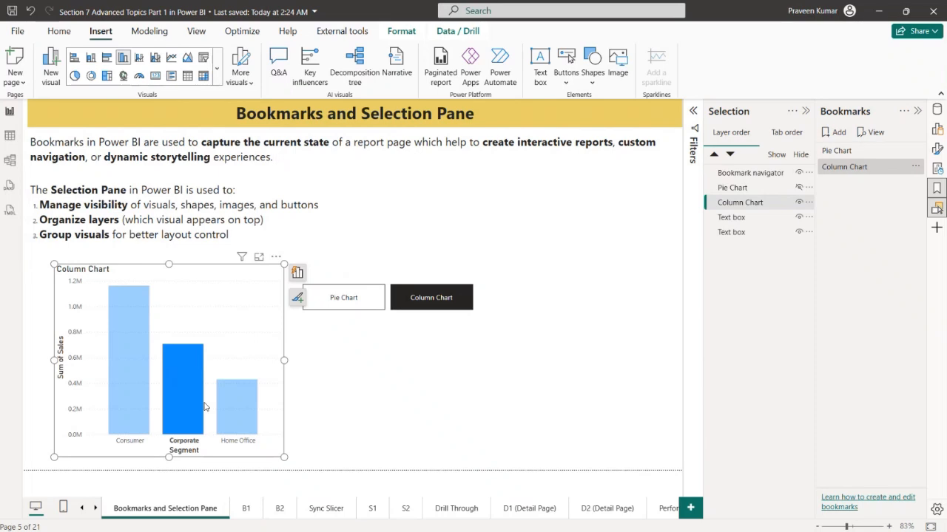
click(246, 508)
key(ctrl+v)
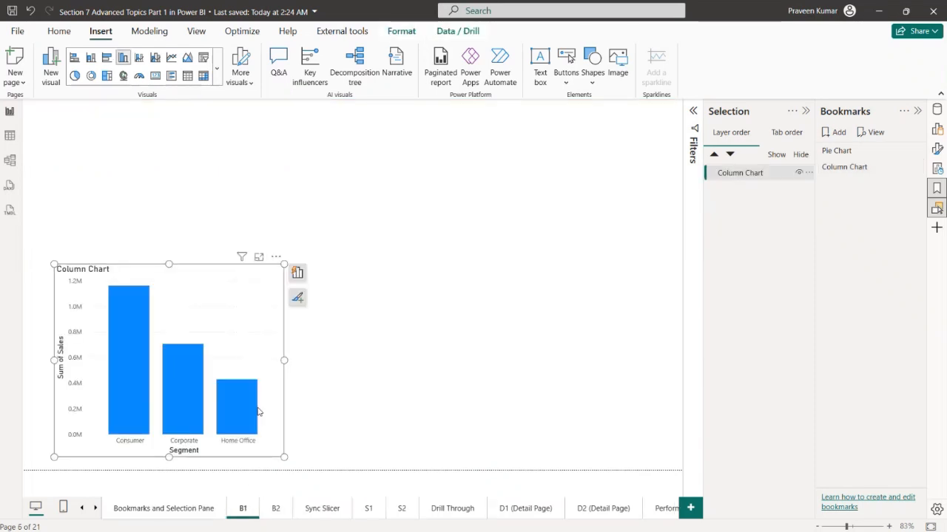
Show the Pie Chart on the Bookmarks and Selection Pane page and copy it to page B2
click(205, 506)
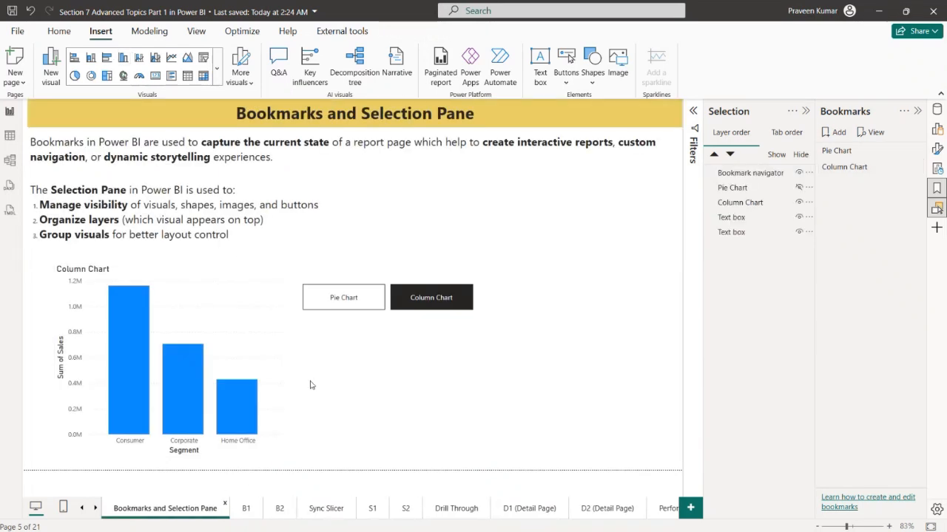
ctrl+click(360, 306)
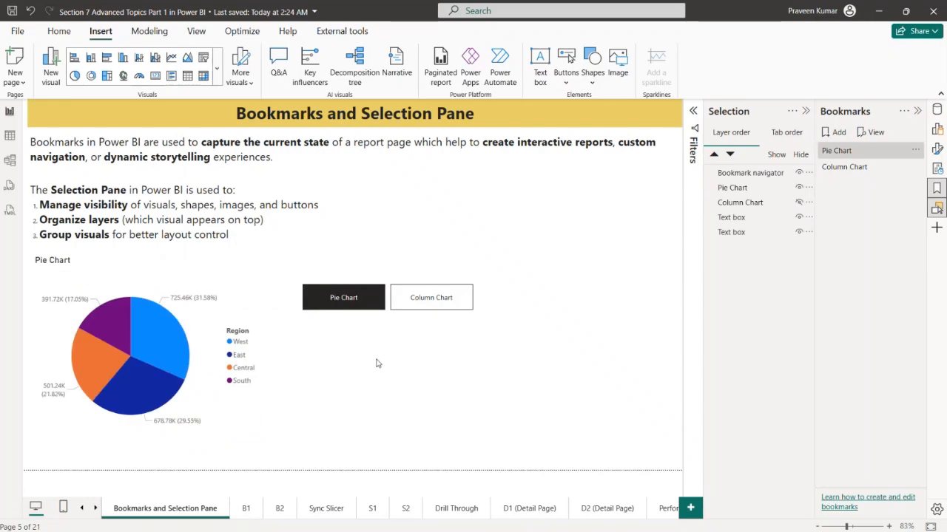
click(236, 292)
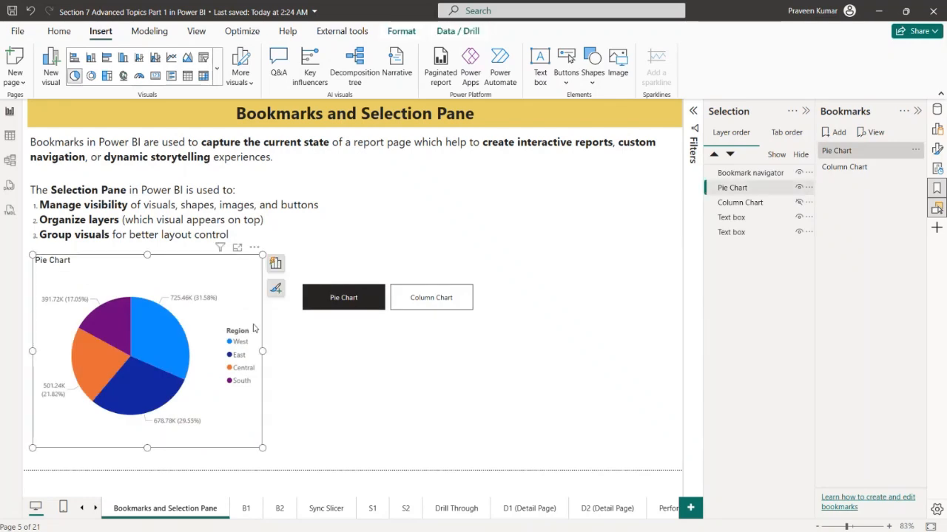
click(281, 510)
key(ctrl+v)
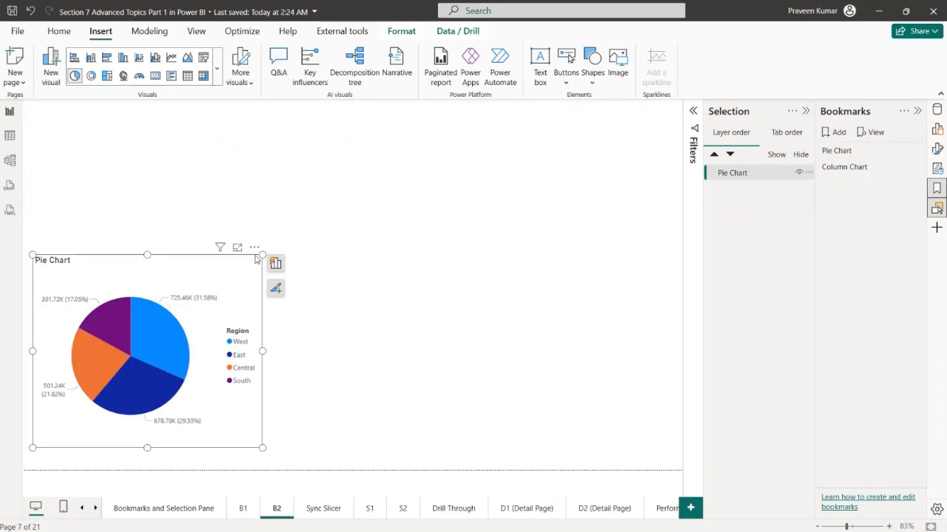
Enlarge the Pie Chart on page B2 and the Column Chart on page B1 to fill most of their pages
drag(263, 255, 502, 150)
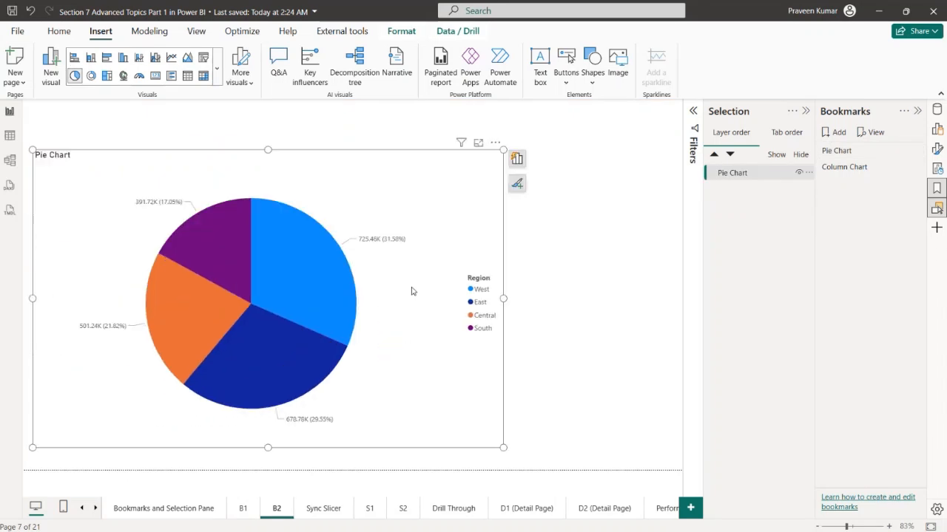
click(240, 509)
click(255, 311)
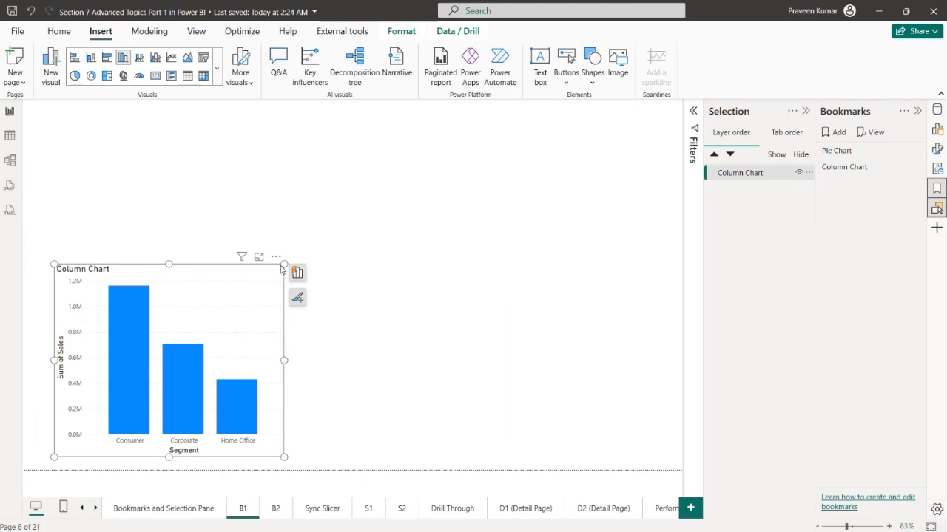
drag(284, 264, 526, 148)
Add a new bookmark from the Bookmarks and Selection Pane page and name it B1
click(204, 512)
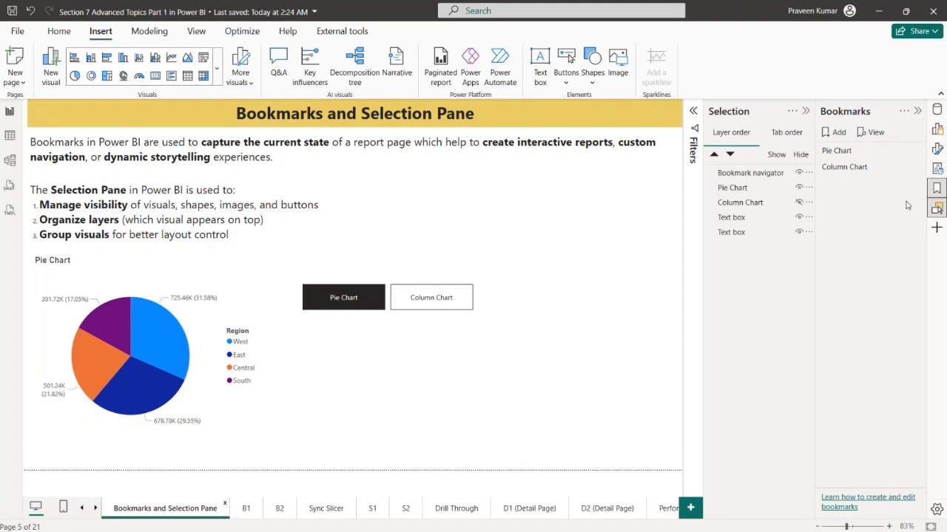
click(838, 133)
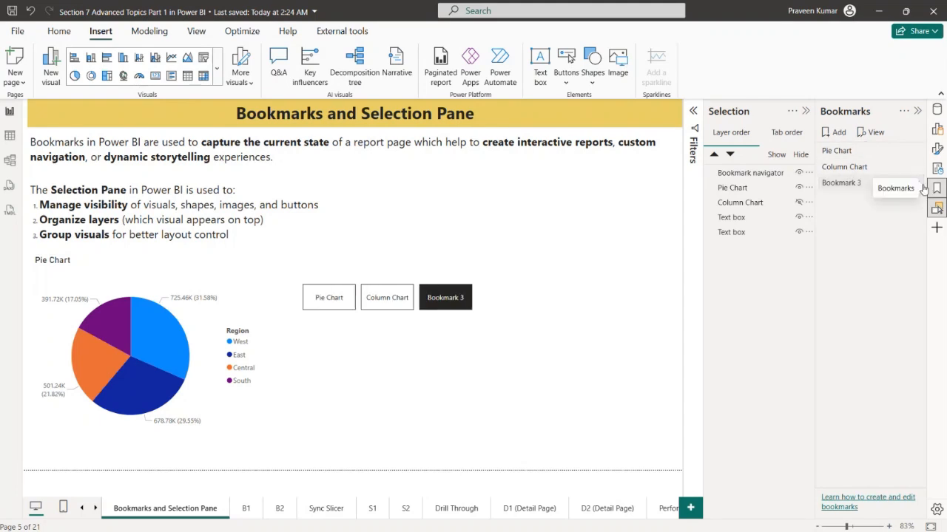
click(916, 183)
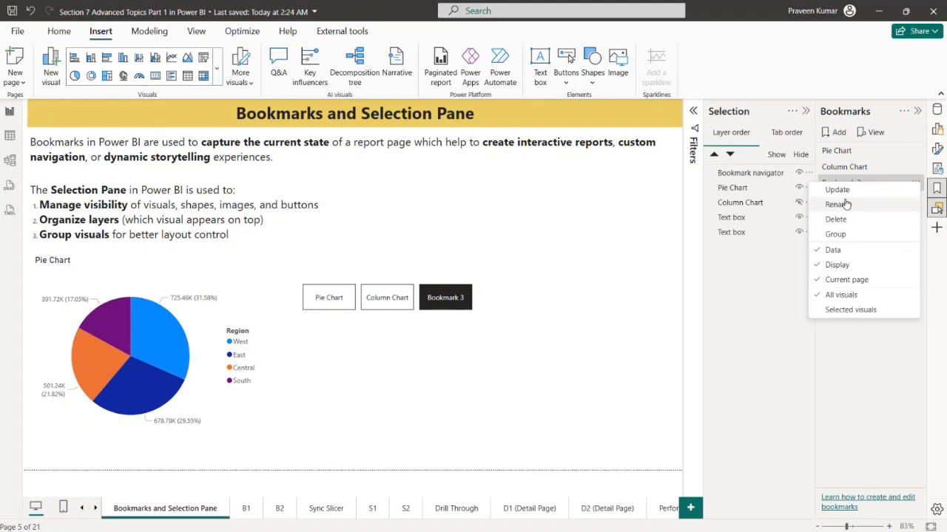
click(847, 202)
key(ctrl+a)
text(Bq)
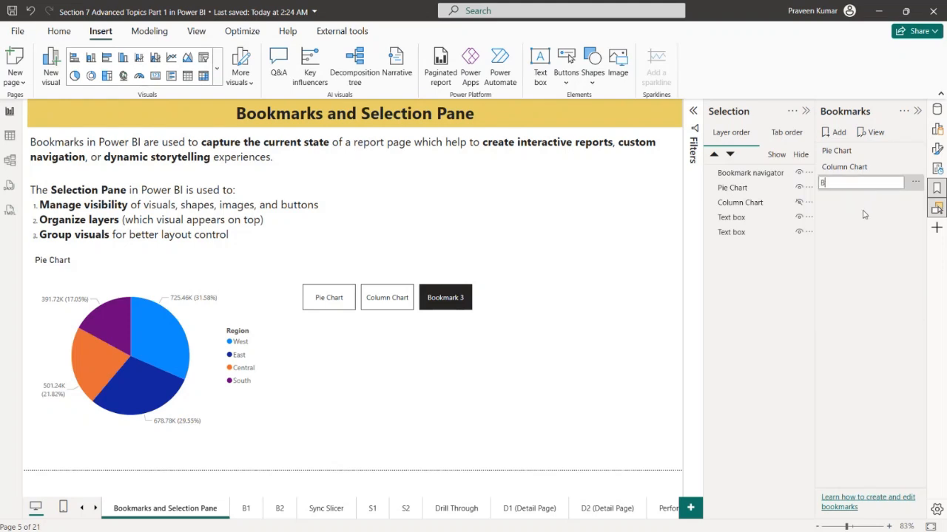
key(Return)
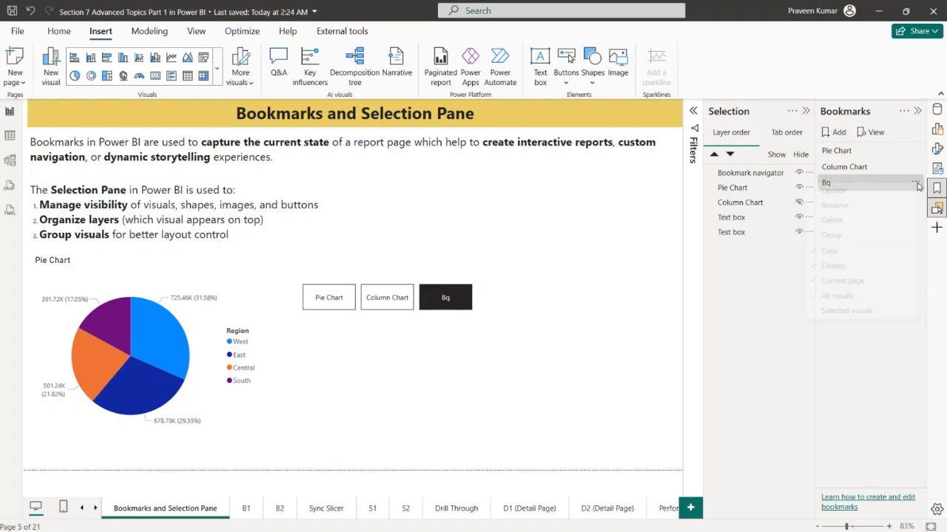
click(915, 183)
click(870, 204)
key(ctrl+a)
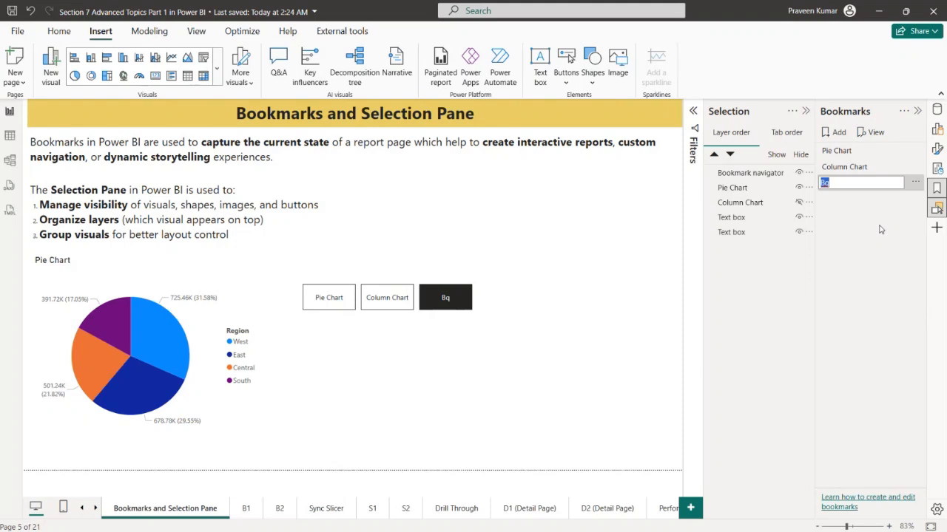
text(B1)
key(Return)
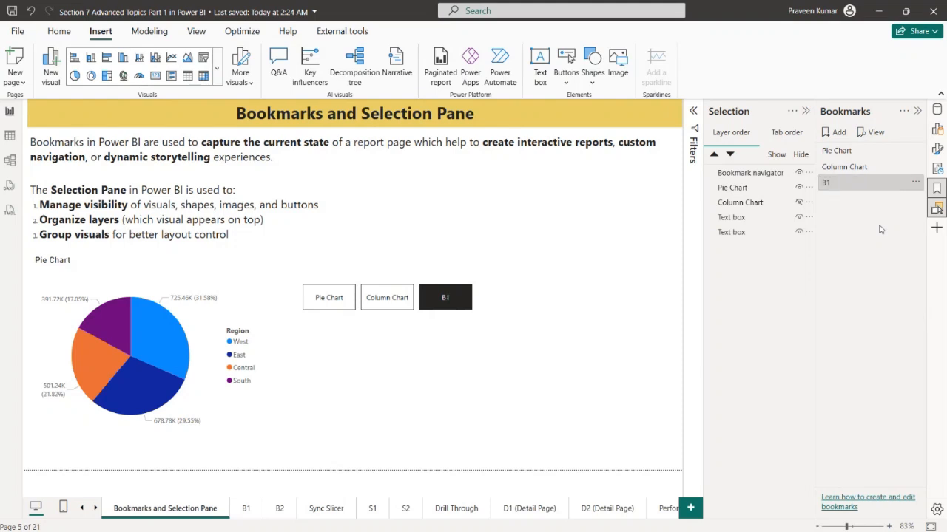
Update the B1 bookmark so it captures page B1, and review its capture options
click(246, 509)
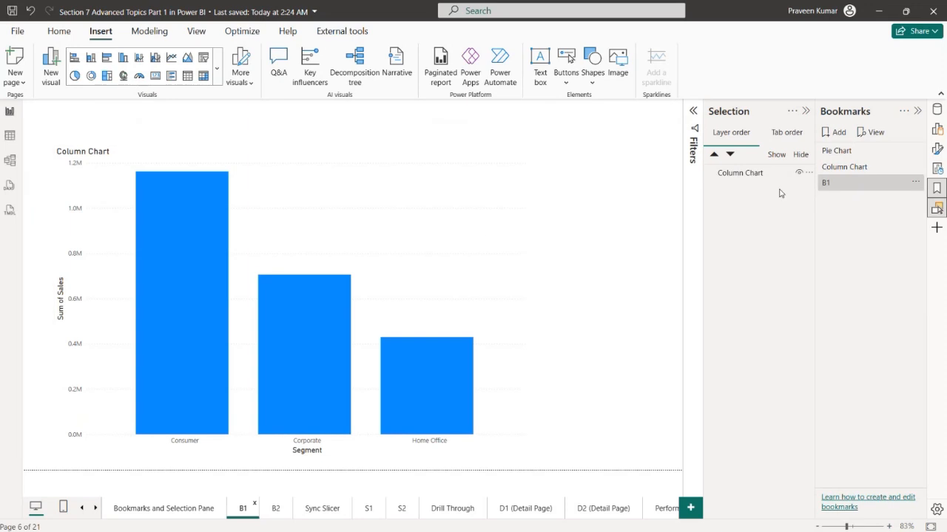
click(915, 182)
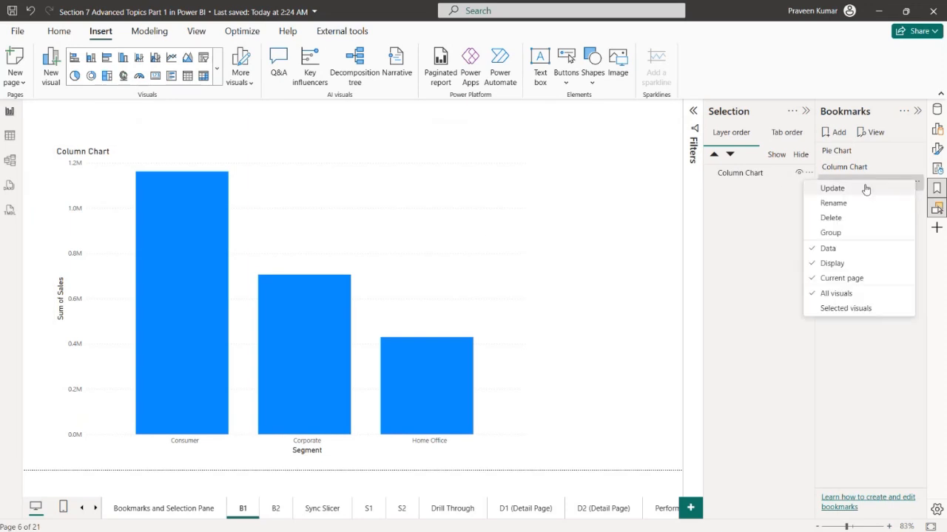
click(863, 189)
click(916, 182)
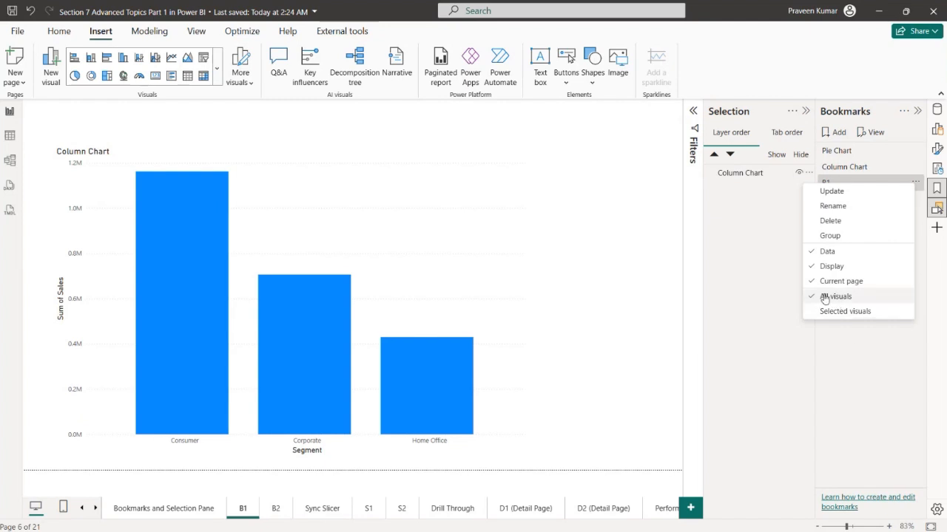
click(607, 293)
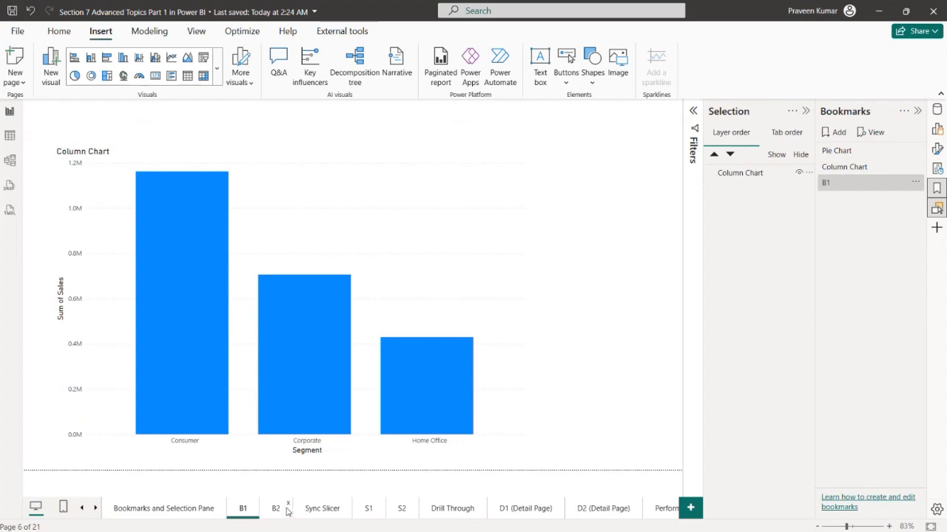
Add a bookmark that captures page B2 and rename it as B2
click(287, 512)
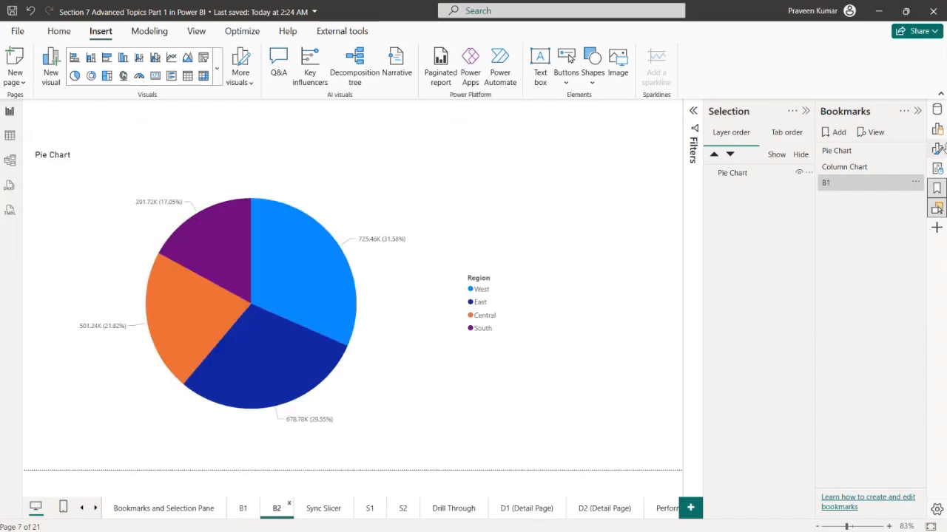
click(843, 133)
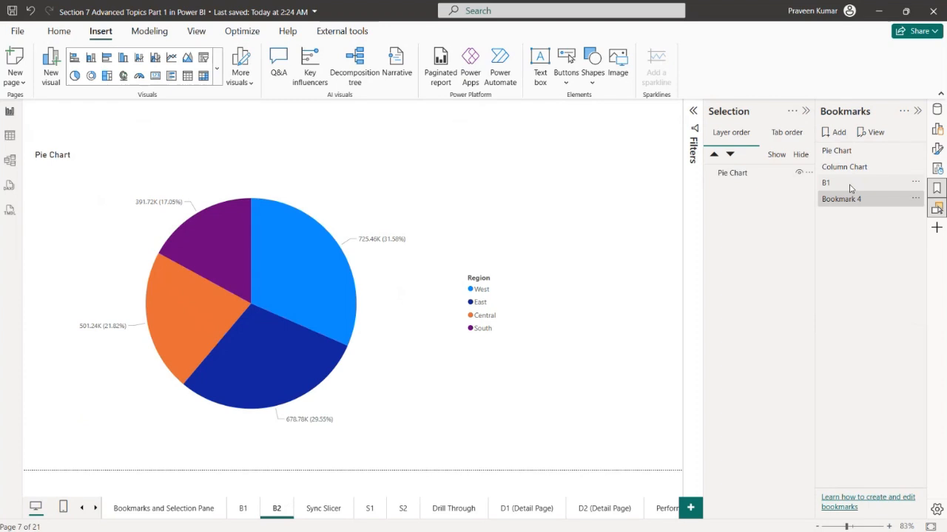
click(919, 204)
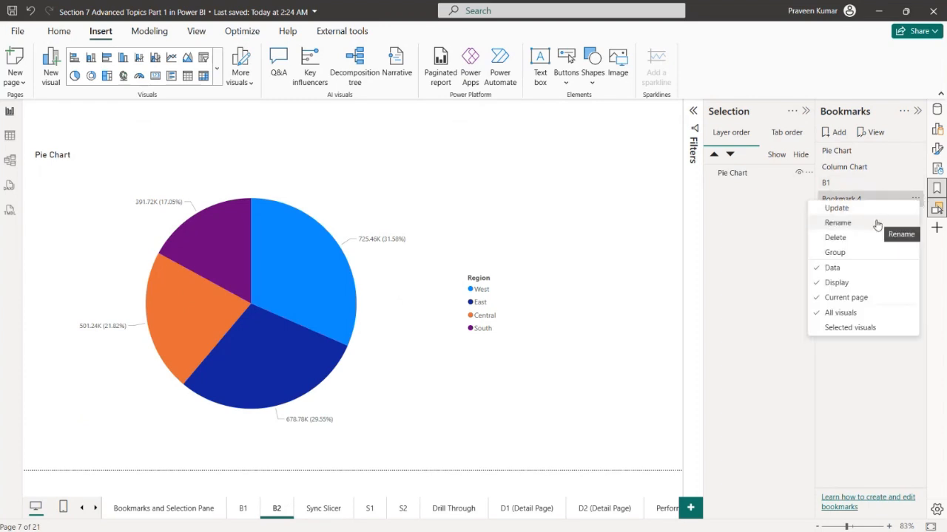
click(873, 221)
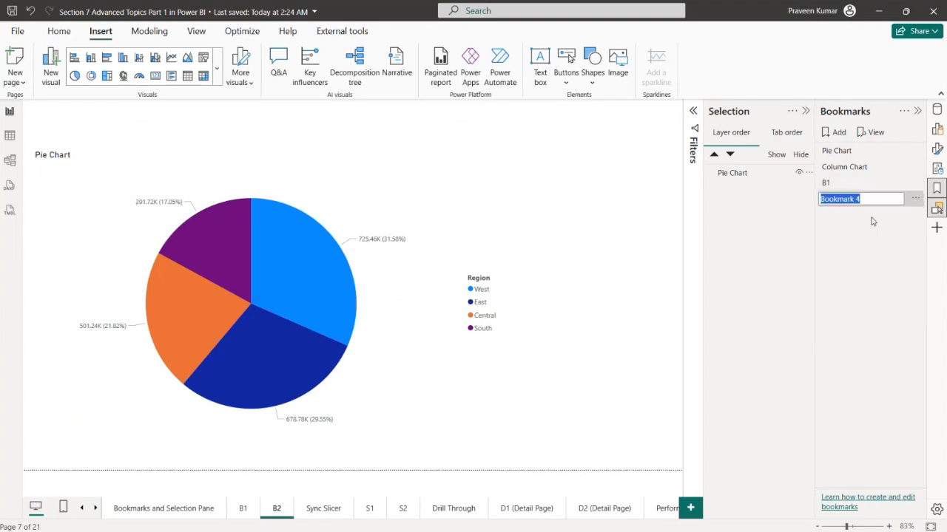
text(B2)
key(Return)
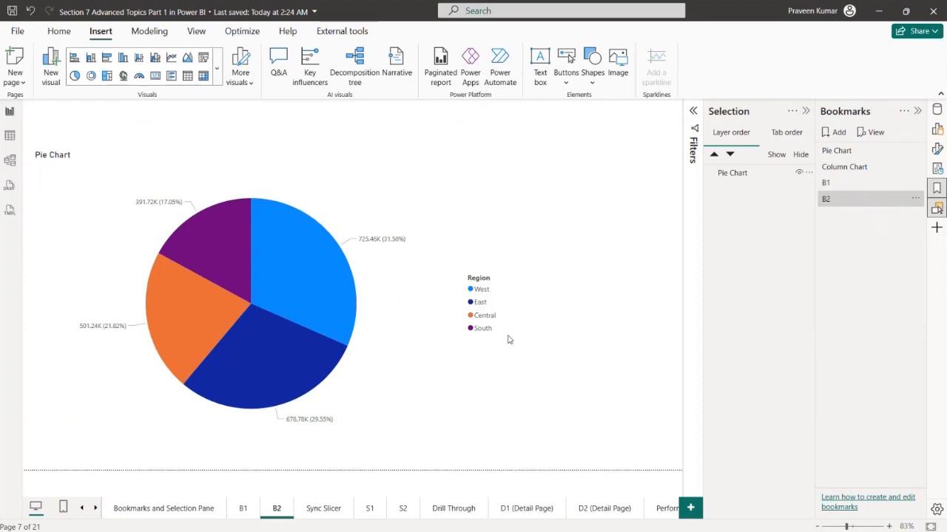
Test the navigator's B1 and B2 buttons from the Bookmarks and Selection Pane page, returning to that page after each
click(177, 513)
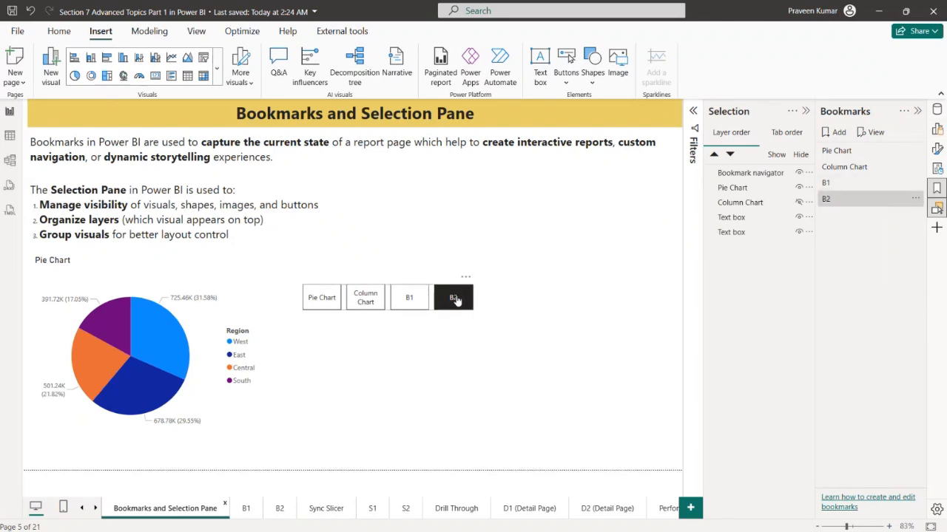
ctrl+click(418, 303)
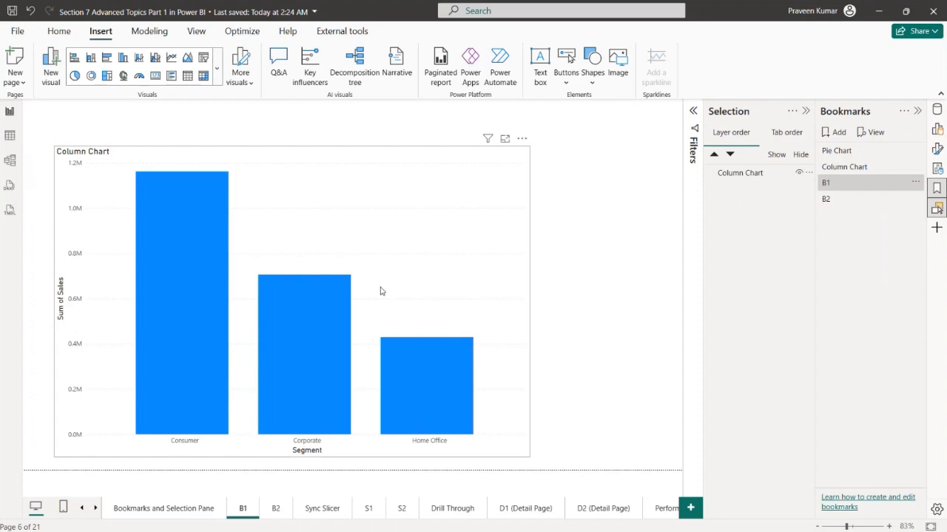
click(191, 508)
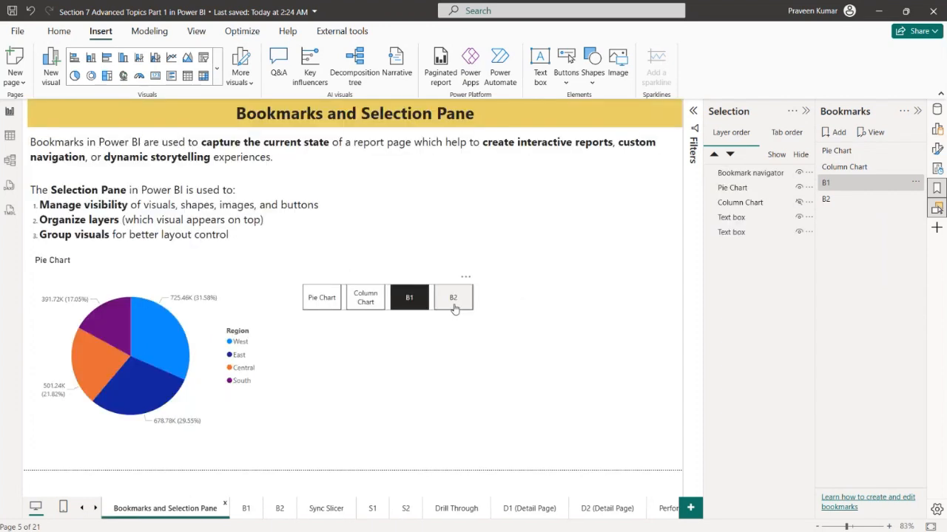
ctrl+click(454, 309)
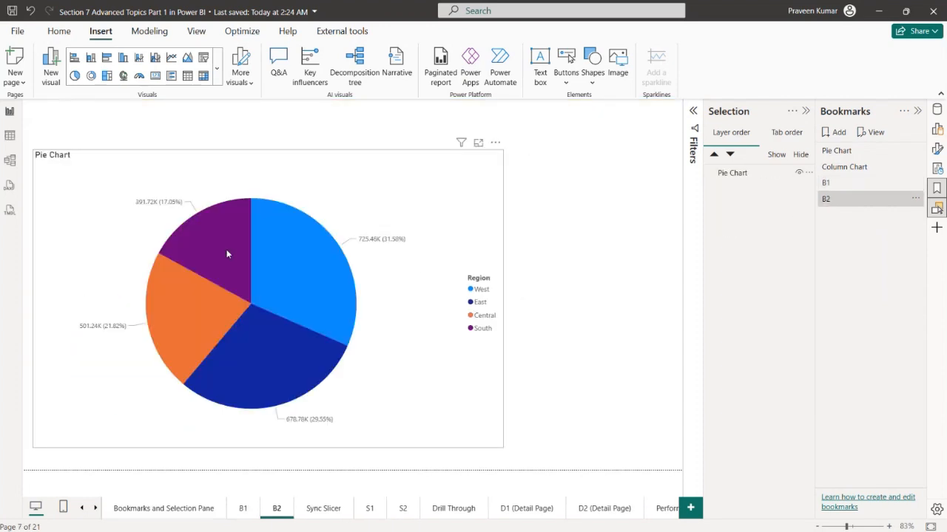
click(177, 508)
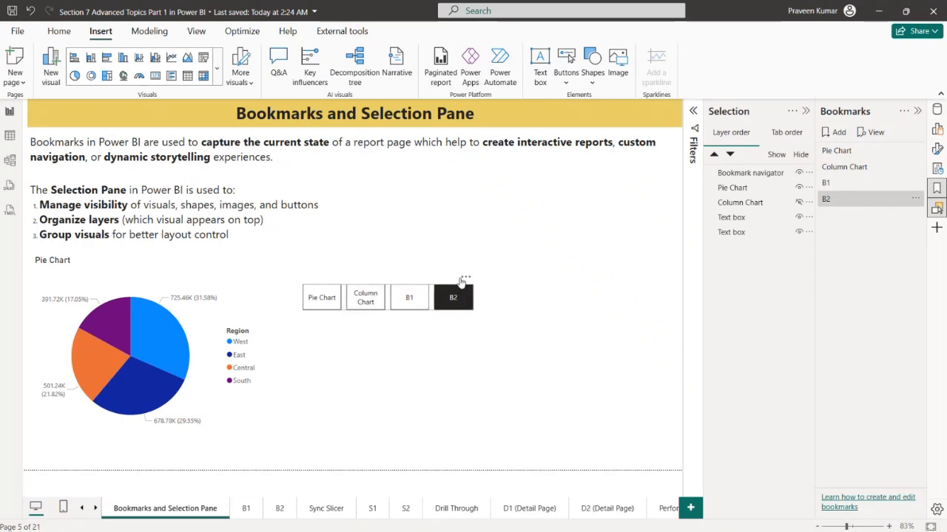
Move the bookmark navigator up beside the Pie Chart title and insert a blank button in the empty area below it
drag(463, 276, 469, 237)
click(488, 334)
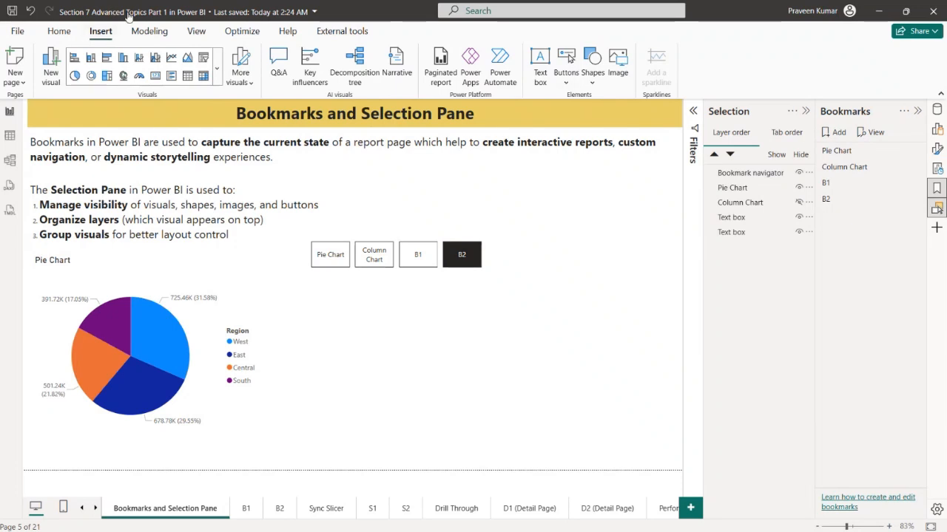
click(565, 80)
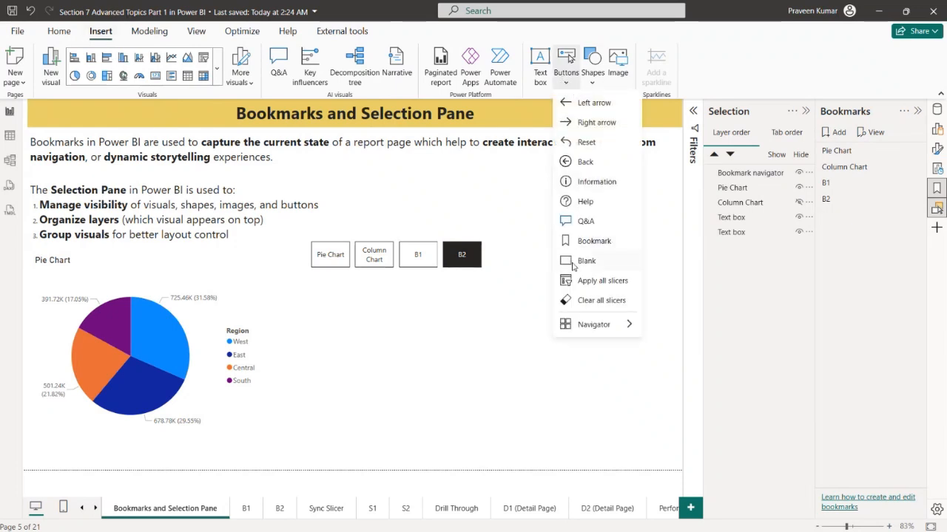
click(574, 262)
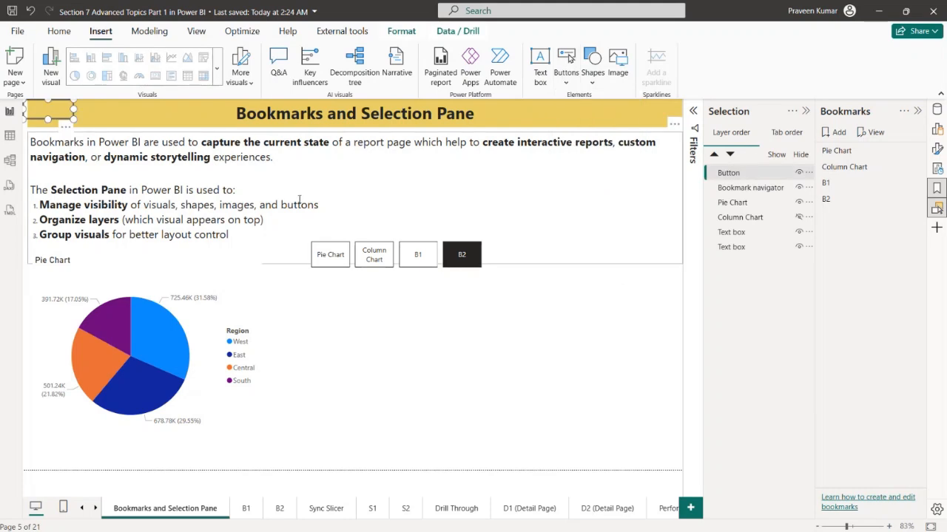
drag(72, 135, 462, 346)
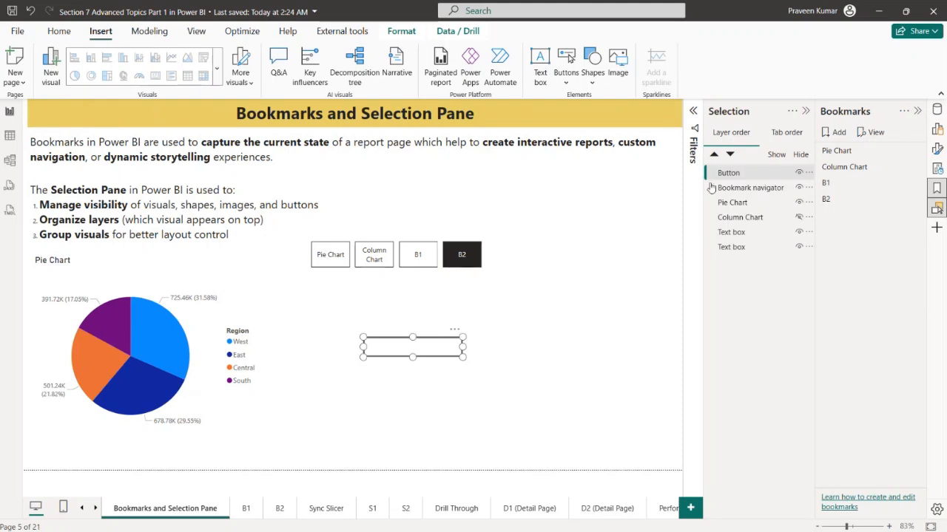
click(936, 149)
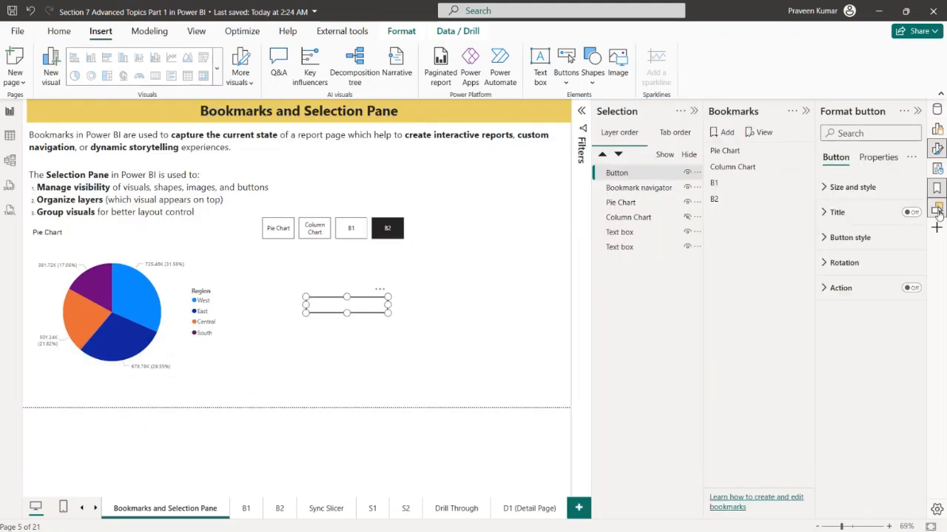
click(936, 148)
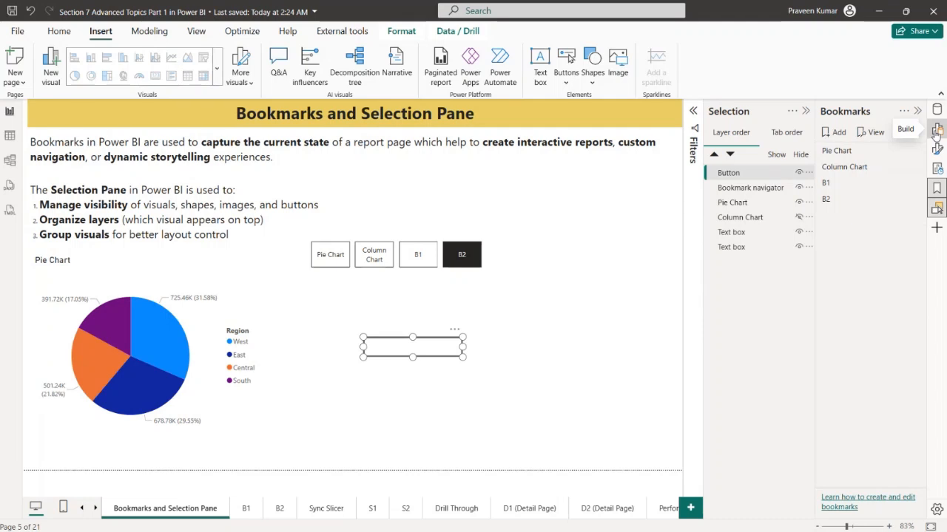
click(936, 130)
click(936, 131)
Turn on the blank button's text, set it to Pie Chart and make the font black
click(938, 150)
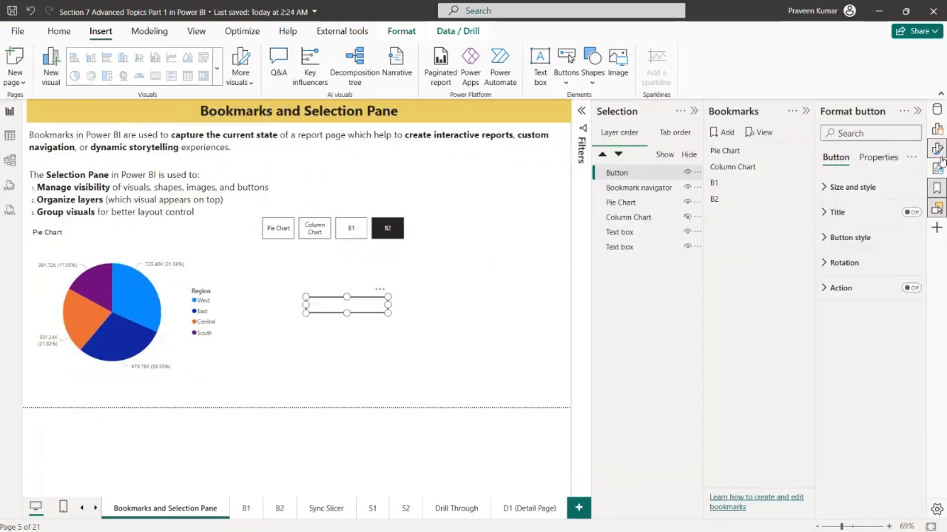
click(857, 239)
scroll(869, 390, down, 3)
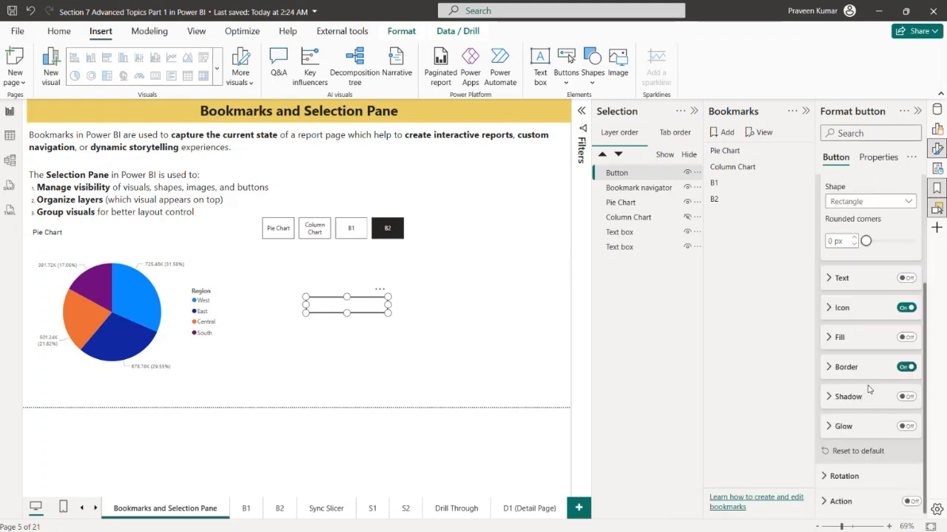
click(906, 278)
click(865, 279)
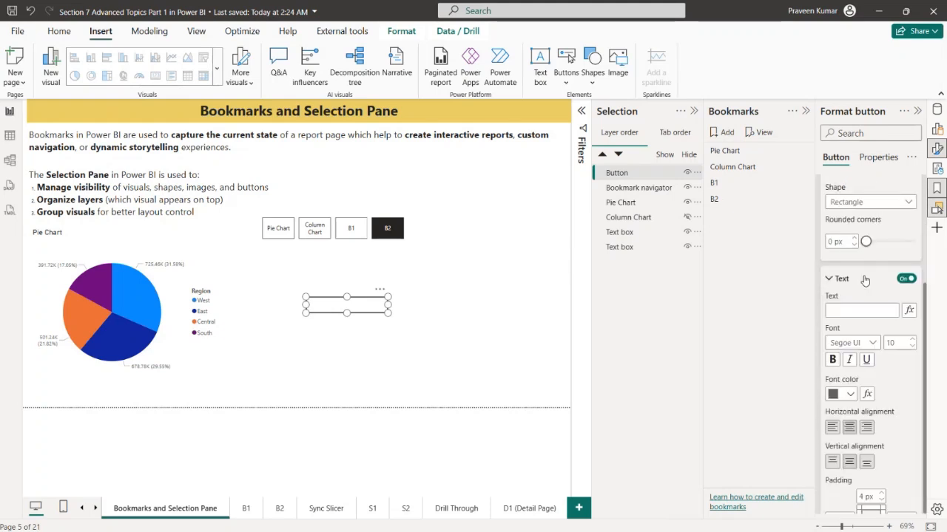
click(860, 315)
text(Pie Chart)
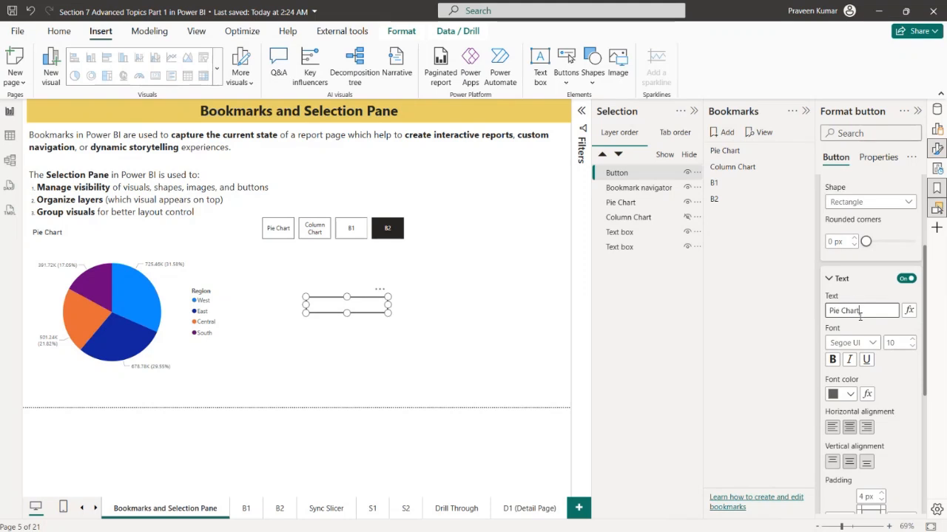
click(843, 393)
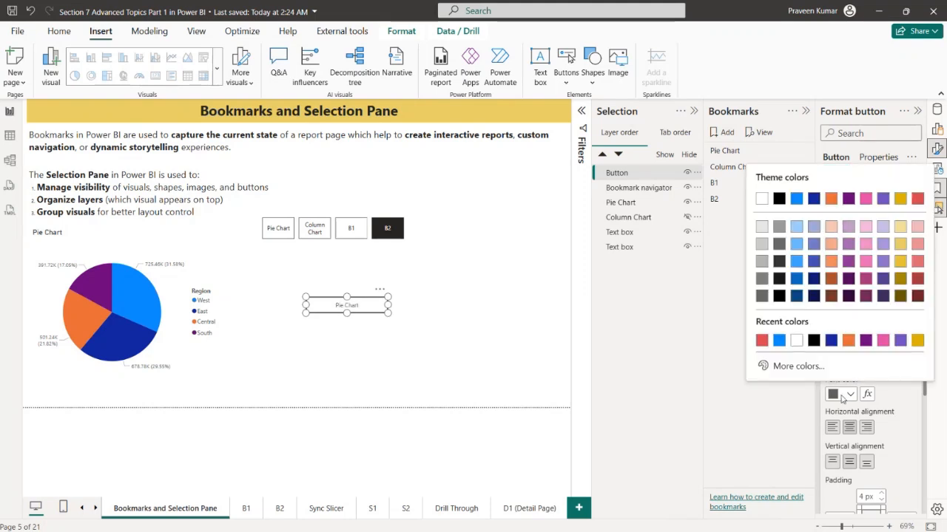
click(812, 295)
Give the Pie Chart button a black border with a width of 1 px
scroll(891, 374, down, 5)
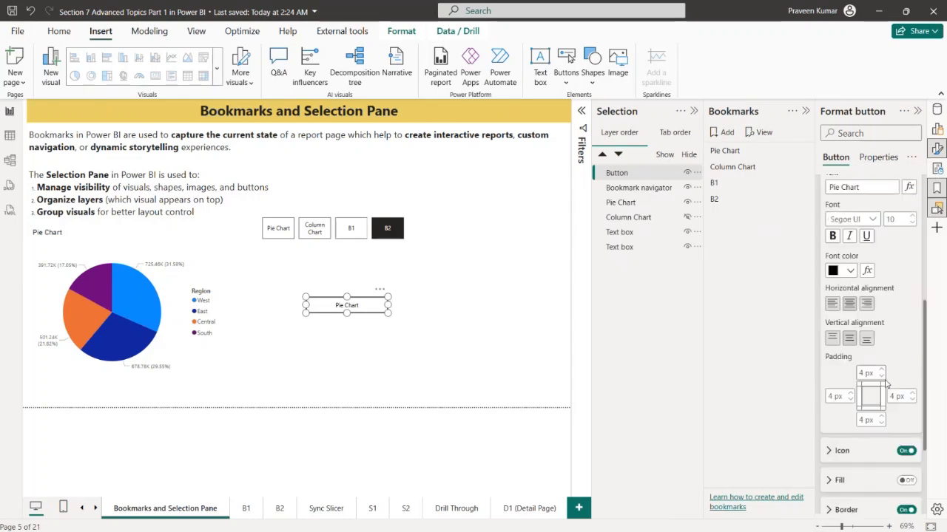
click(906, 367)
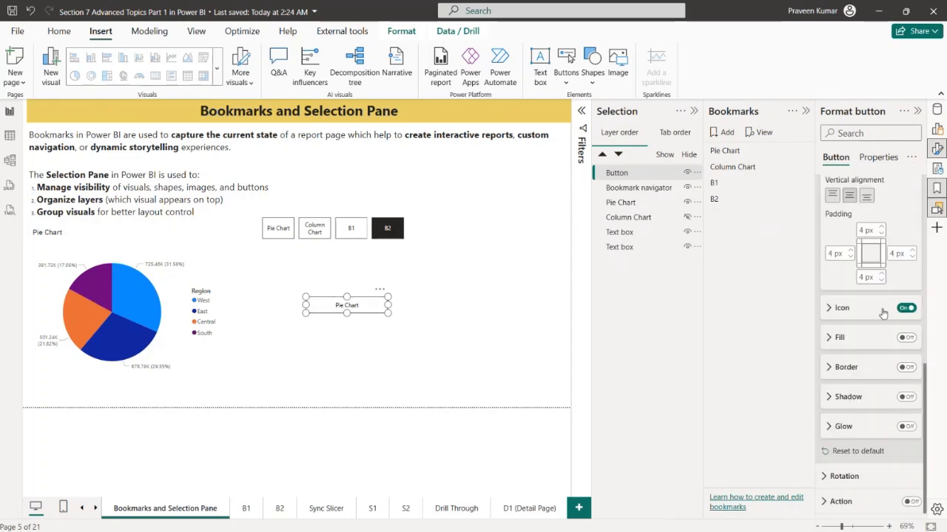
click(907, 368)
click(858, 373)
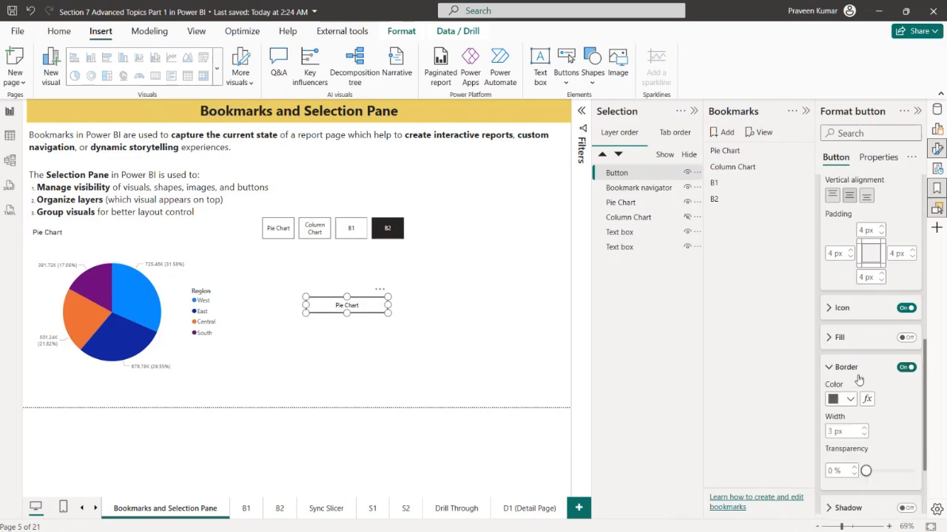
click(847, 400)
click(779, 204)
scroll(849, 418, down, 3)
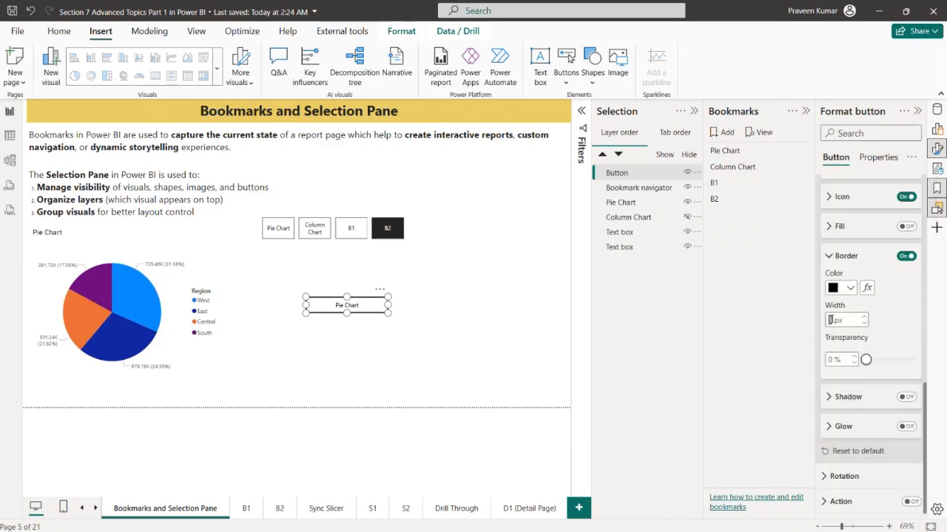
Narrow the Pie Chart button slightly by pulling in its right edge
scroll(884, 296, up, 4)
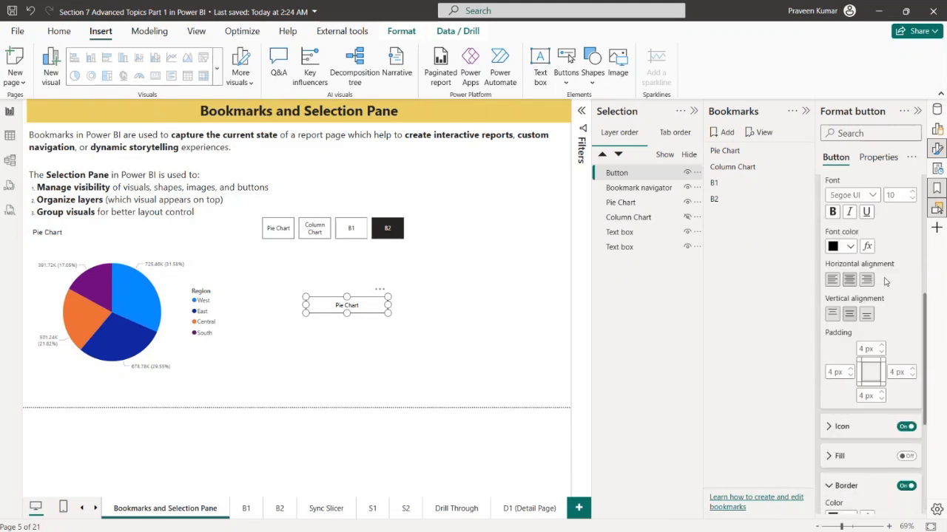
scroll(885, 281, up, 3)
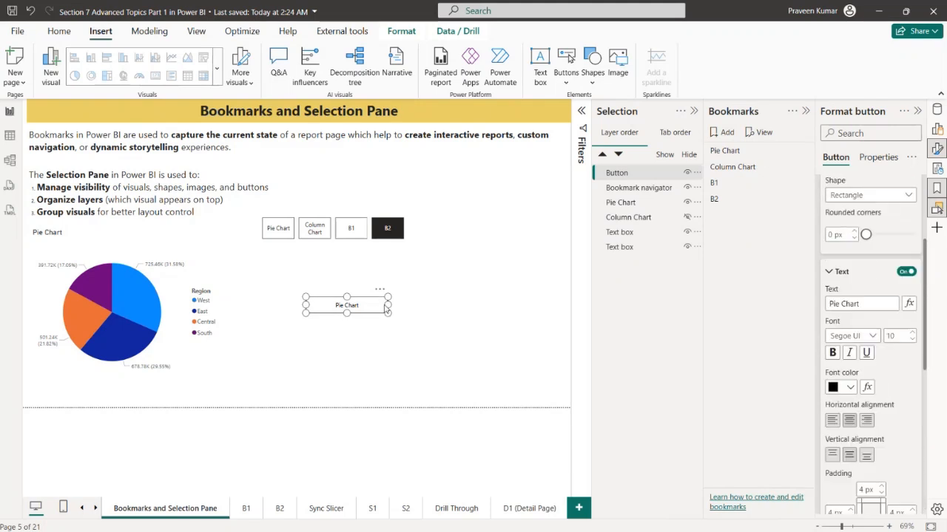
drag(385, 309, 369, 309)
Turn on the button's action, with type Bookmark and the Pie Chart bookmark as its target
scroll(864, 284, down, 2)
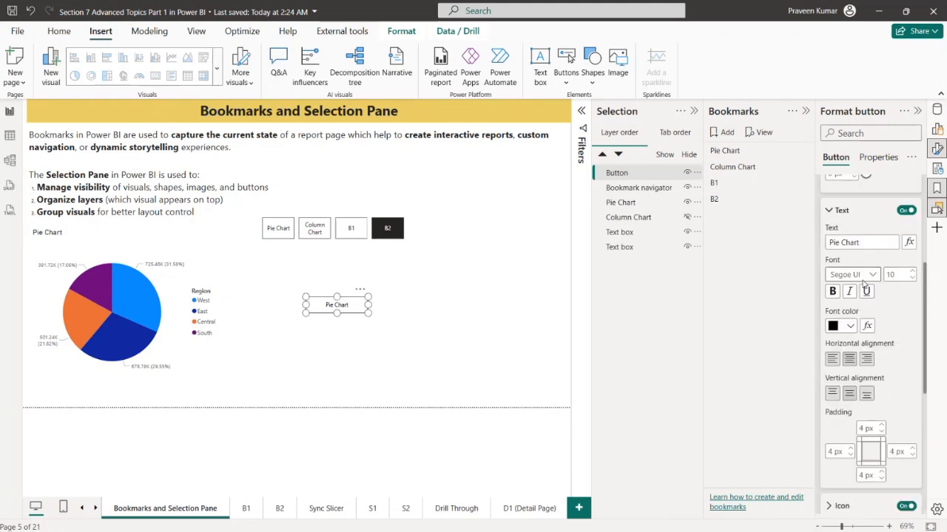
scroll(864, 283, down, 5)
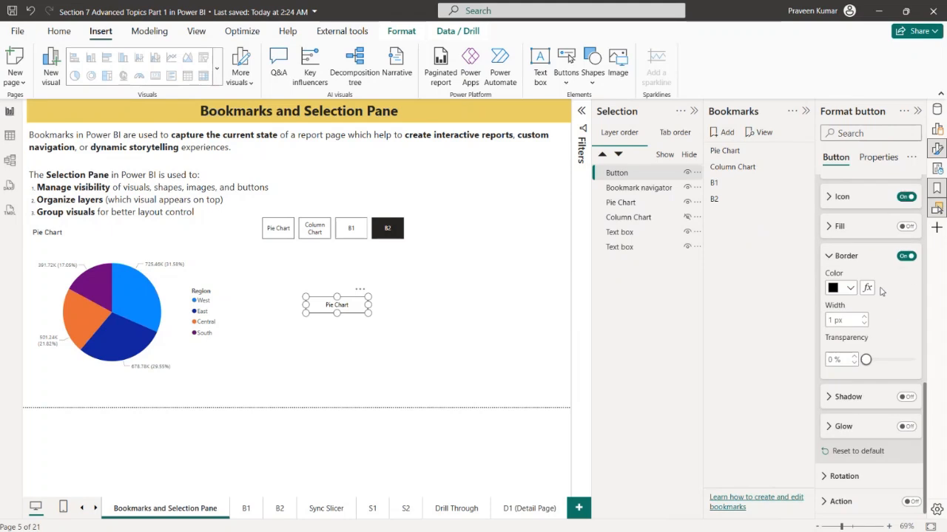
click(911, 502)
click(838, 502)
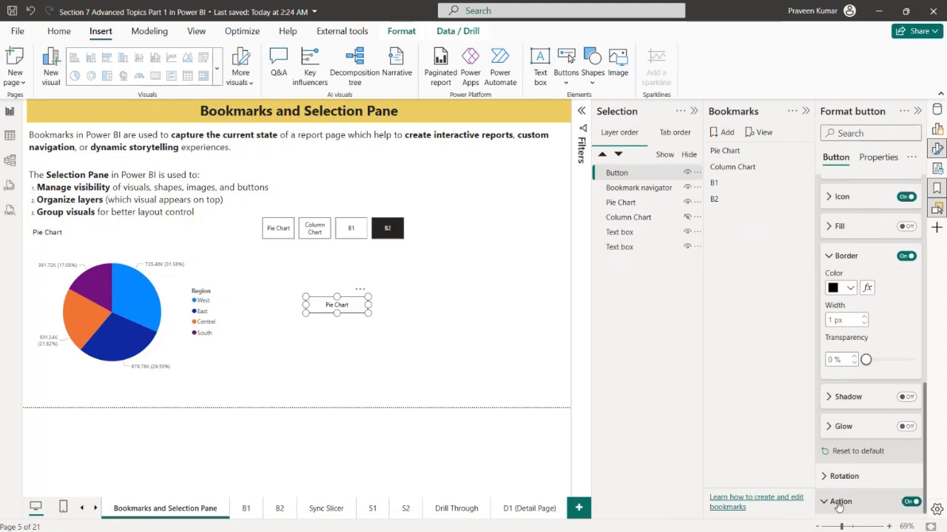
scroll(838, 505, down, 4)
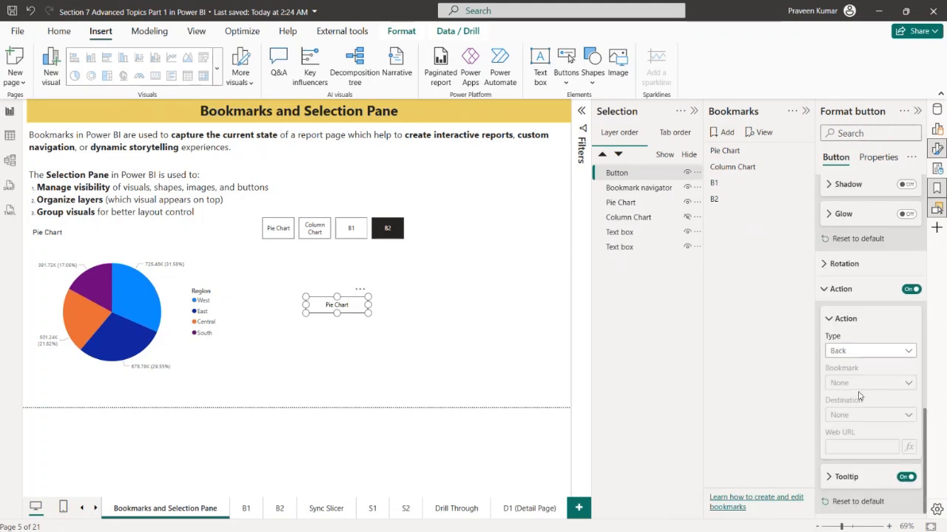
click(869, 352)
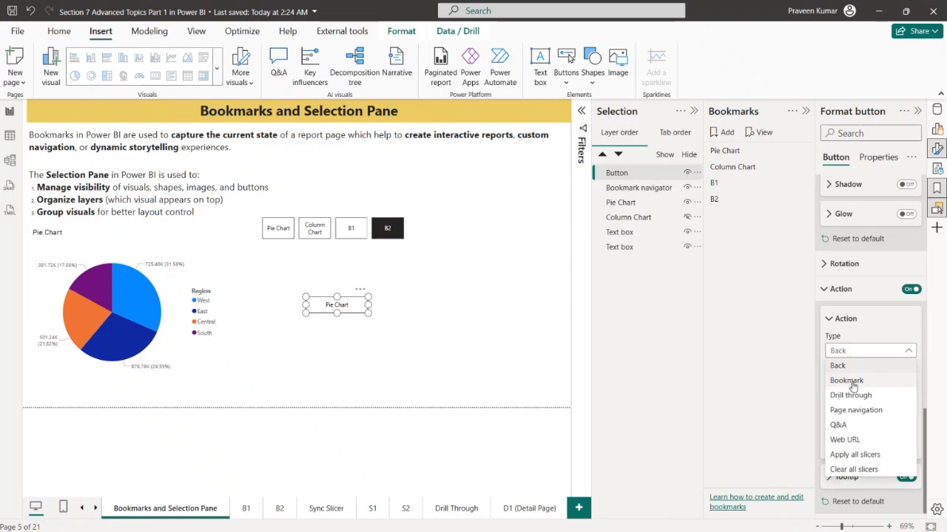
click(847, 380)
click(872, 382)
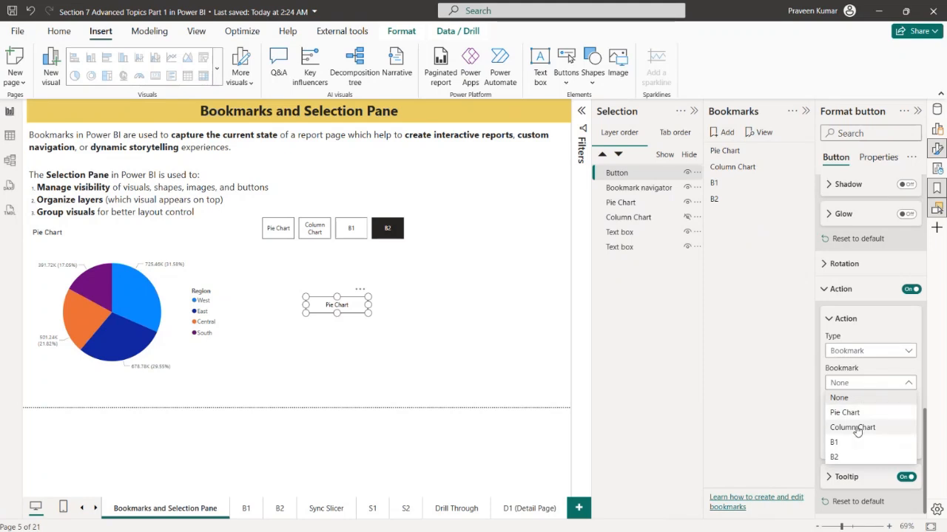
click(854, 416)
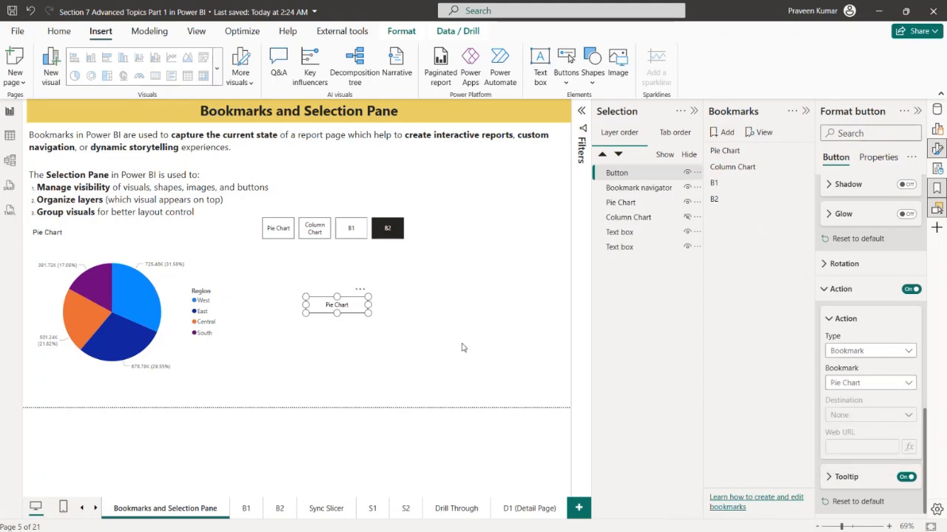
click(427, 336)
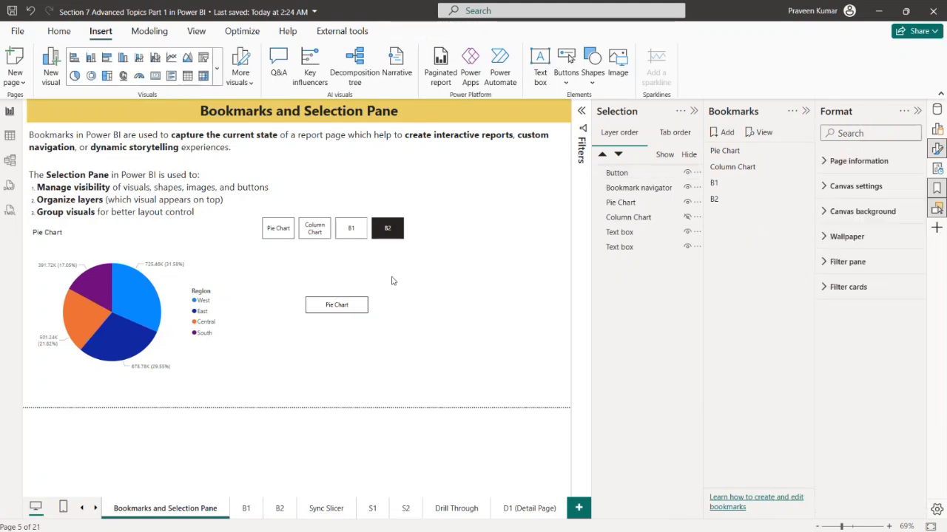
Duplicate the Pie Chart button and place the copy directly beside it on the right
click(363, 313)
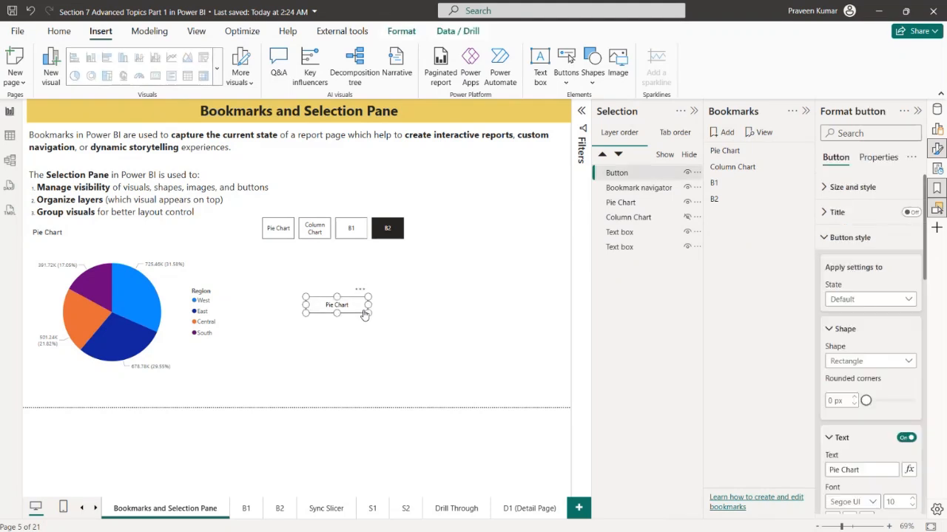
key(ctrl+c)
key(ctrl+v)
drag(363, 312, 427, 297)
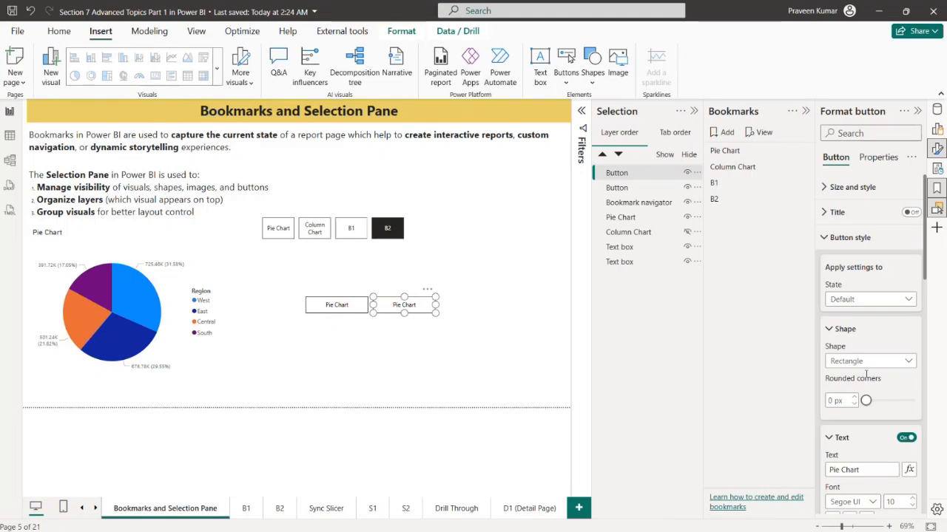
Set the copied button's text to Column Chart and its action to the Column Chart bookmark
scroll(870, 380, down, 3)
click(832, 284)
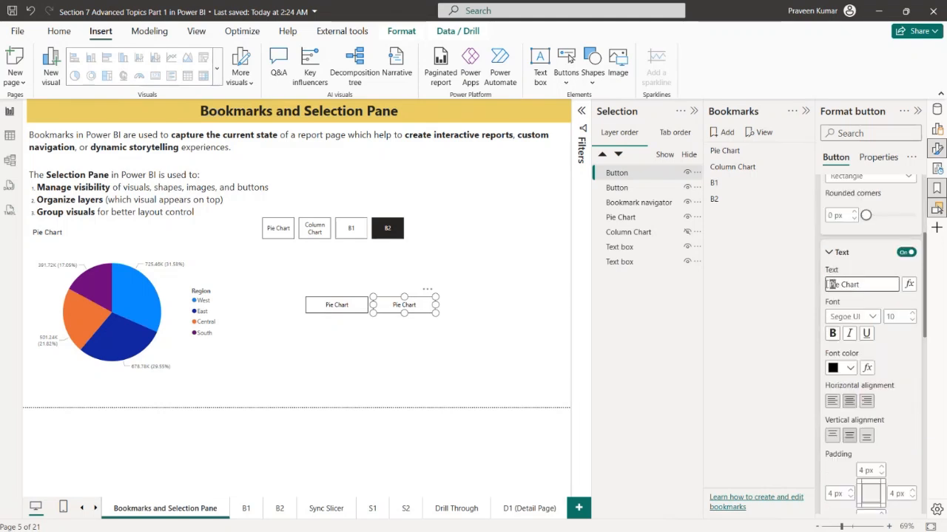
text(Column)
scroll(866, 403, down, 6)
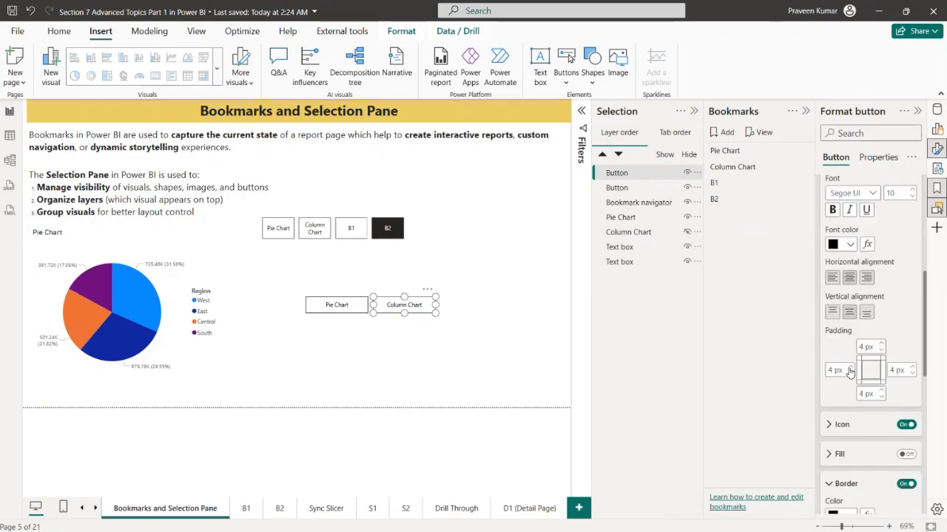
scroll(866, 403, down, 2)
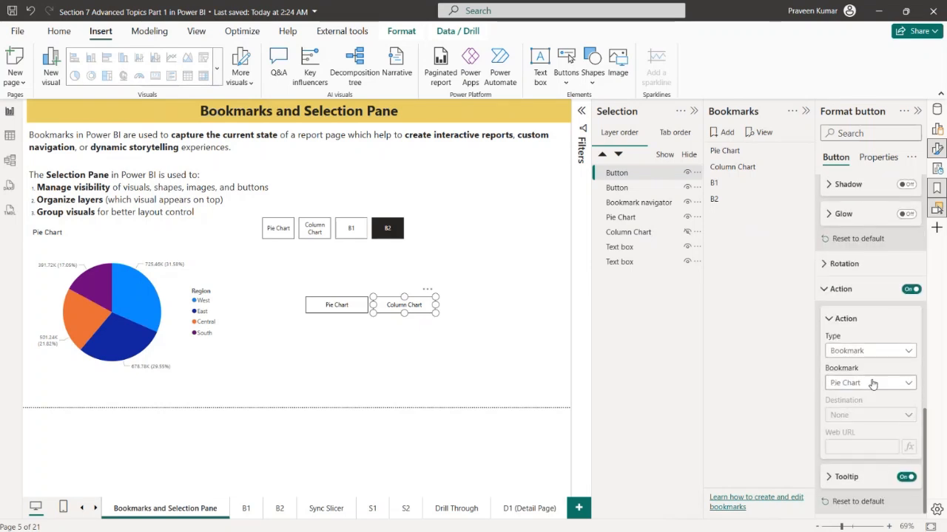
click(871, 383)
click(852, 427)
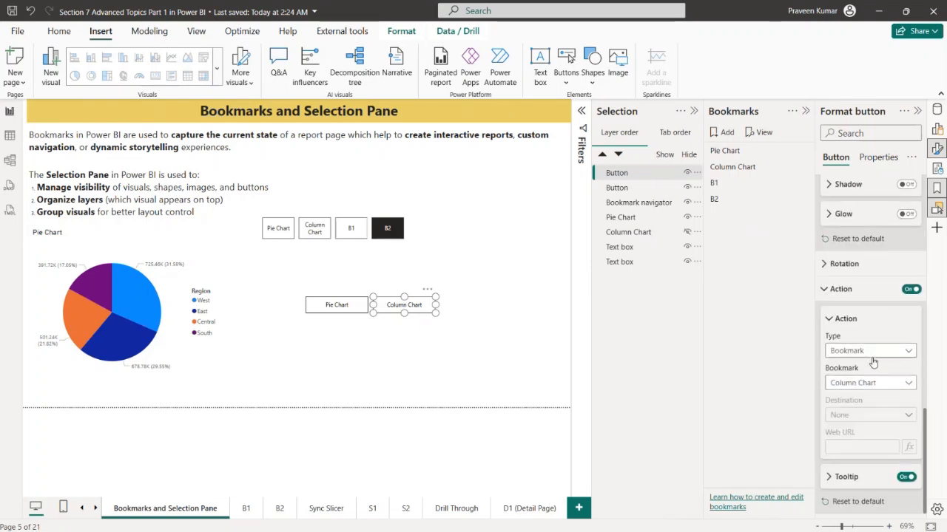
Close the formatting options and test the Pie Chart and Column Chart buttons to switch between the two charts
click(528, 339)
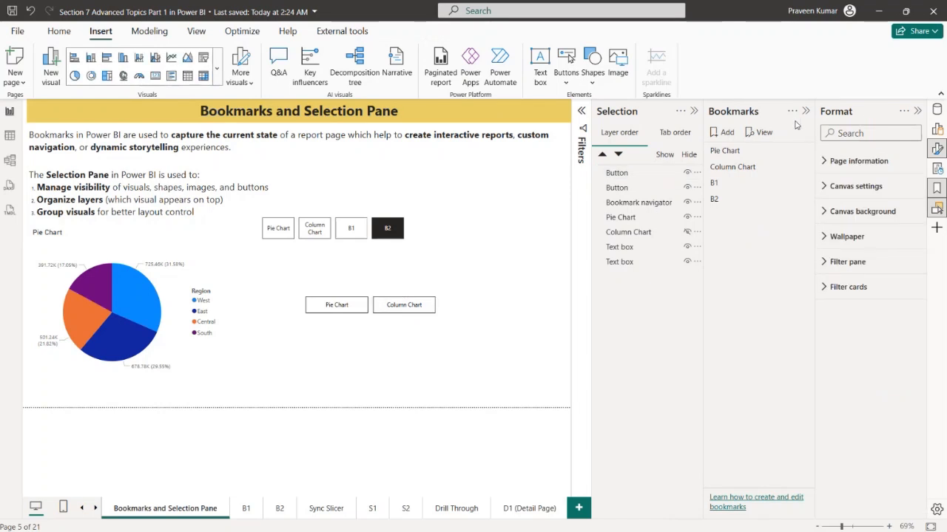
click(916, 111)
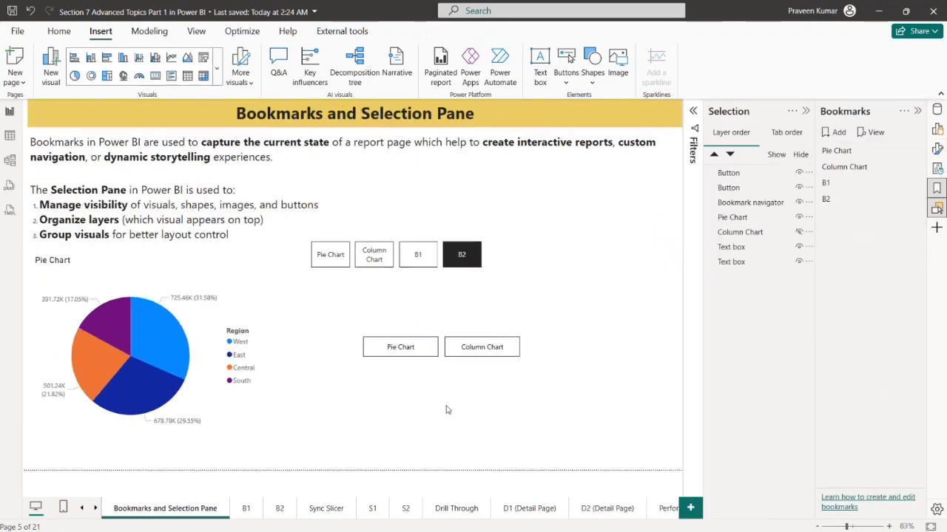
ctrl+click(418, 354)
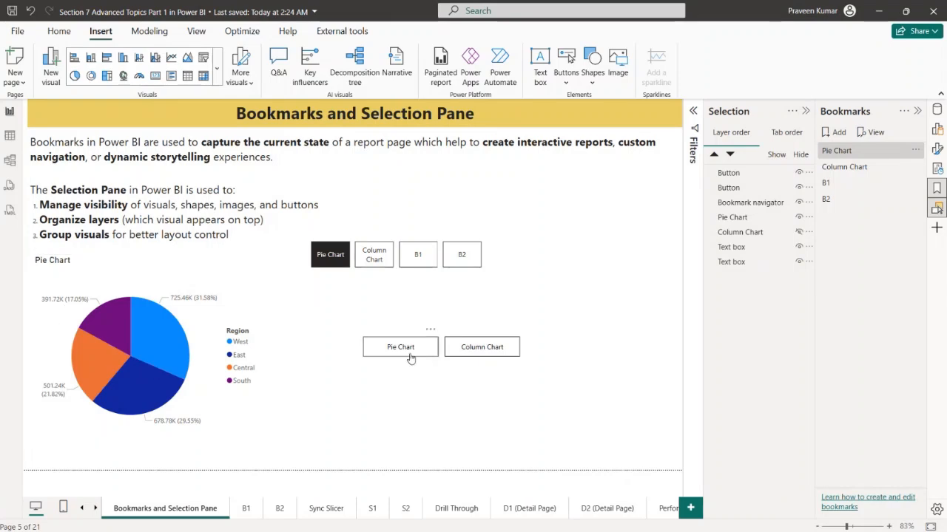
ctrl+click(463, 354)
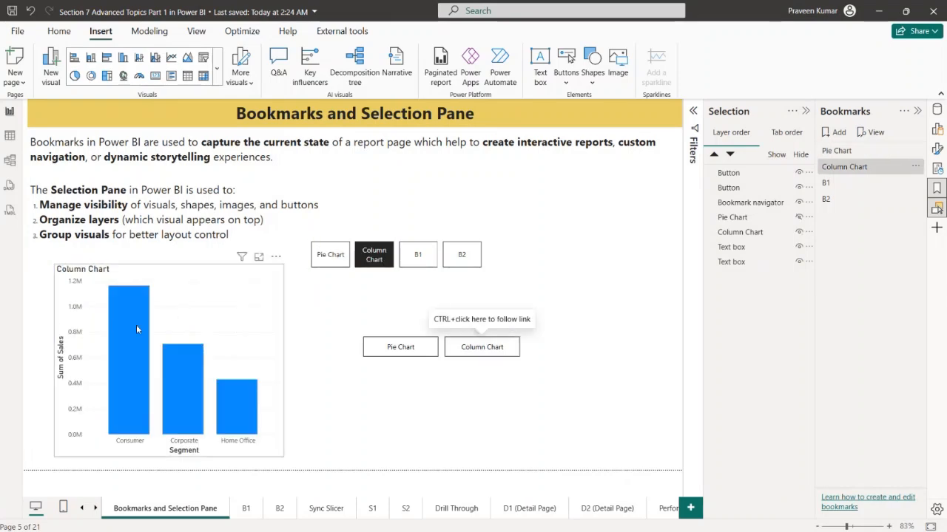
Delete the bookmark navigator and switch charts again with the Pie Chart and Column Chart buttons
click(473, 271)
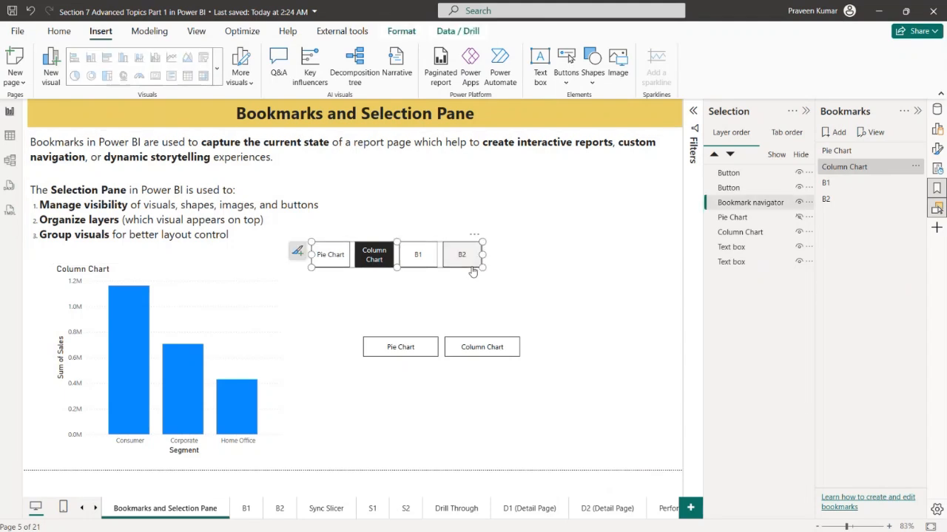
key(Delete)
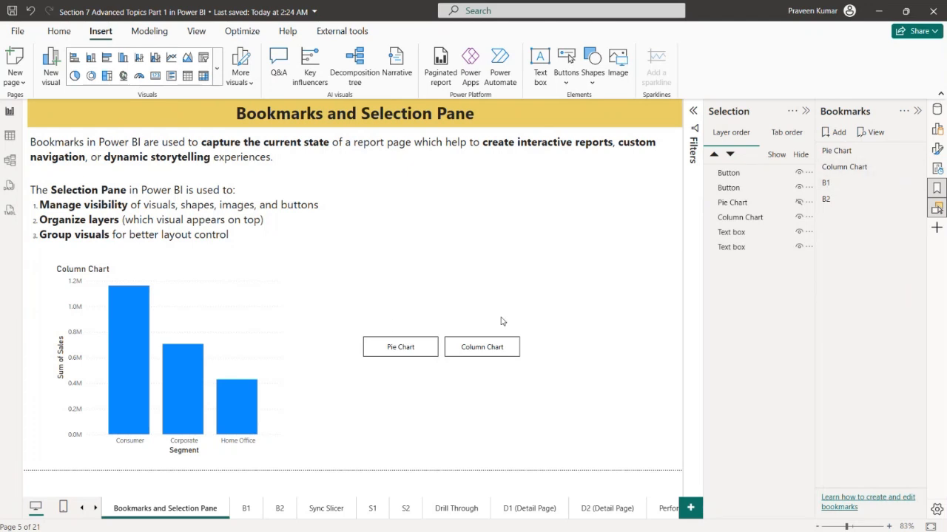
ctrl+click(419, 347)
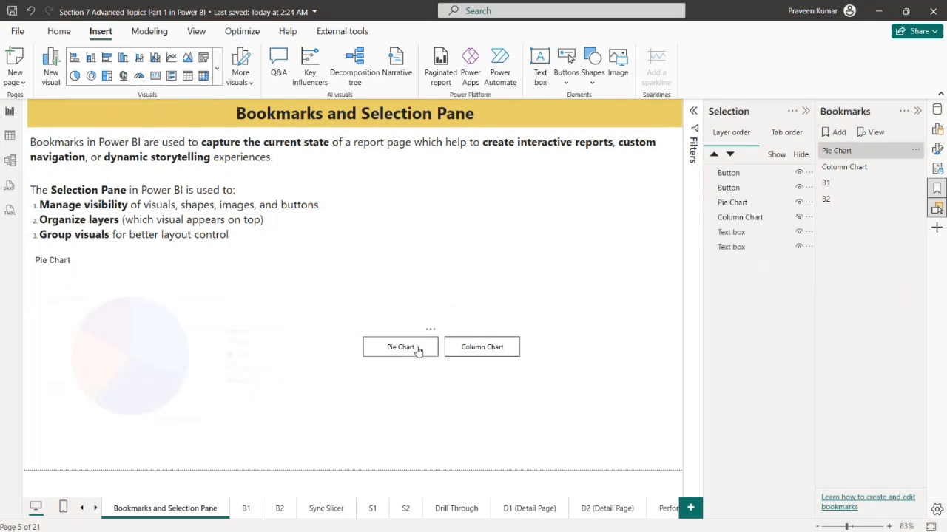
ctrl+click(472, 352)
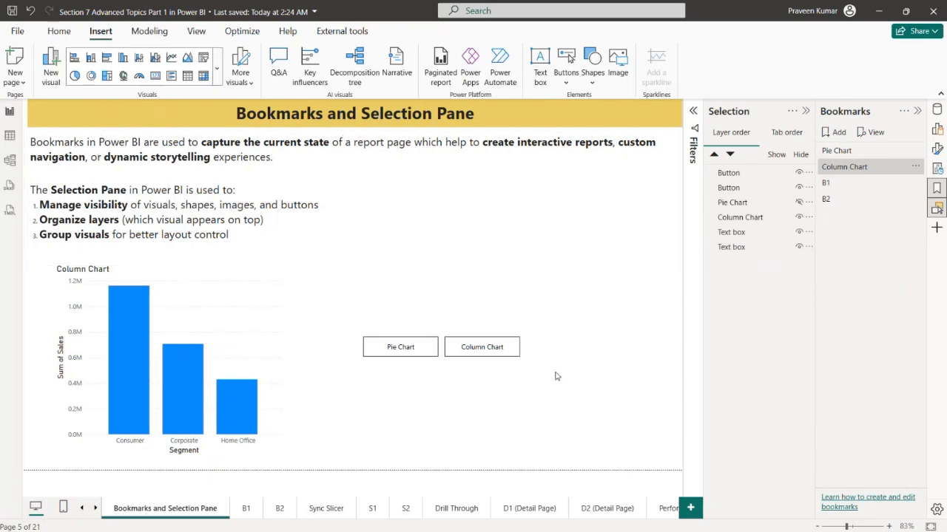
Expand the Filters pane on the Sync Slicer page, copy the Bookmarks page's column chart below the notes, and collapse the pane
click(327, 511)
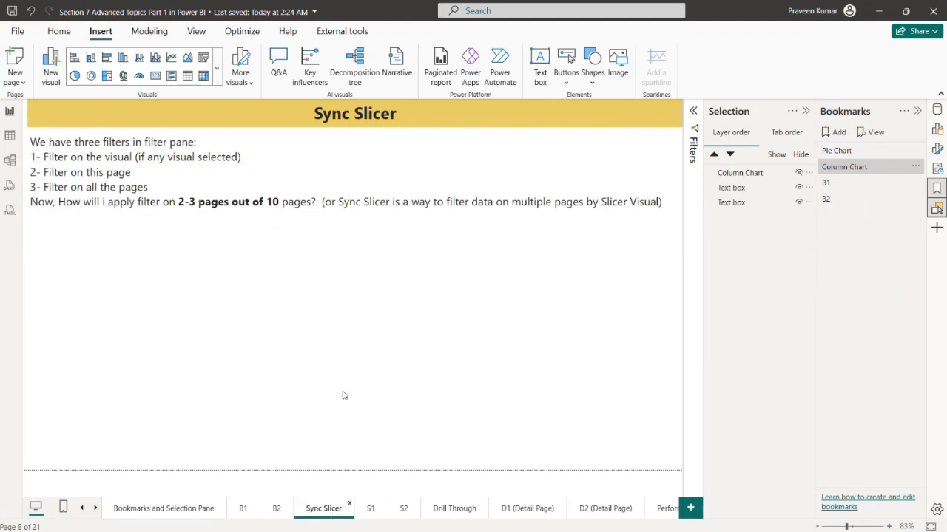
click(693, 110)
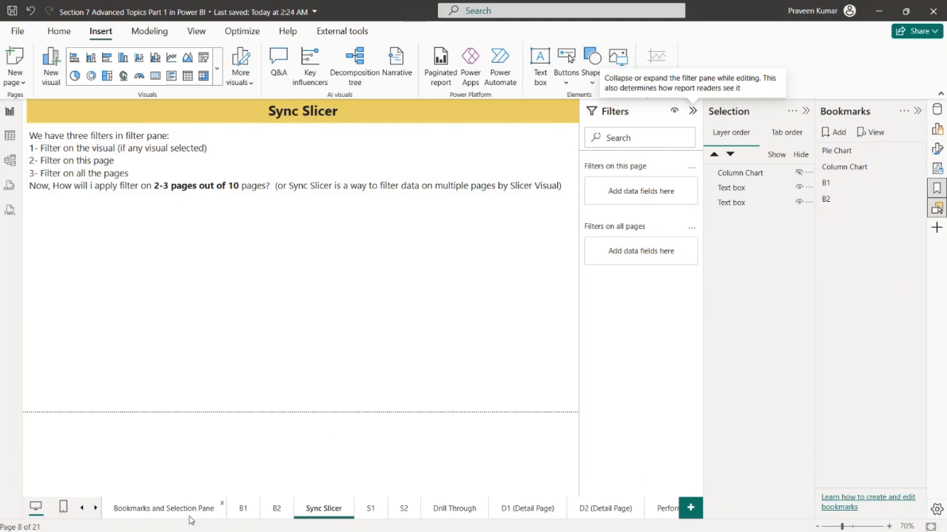
click(164, 509)
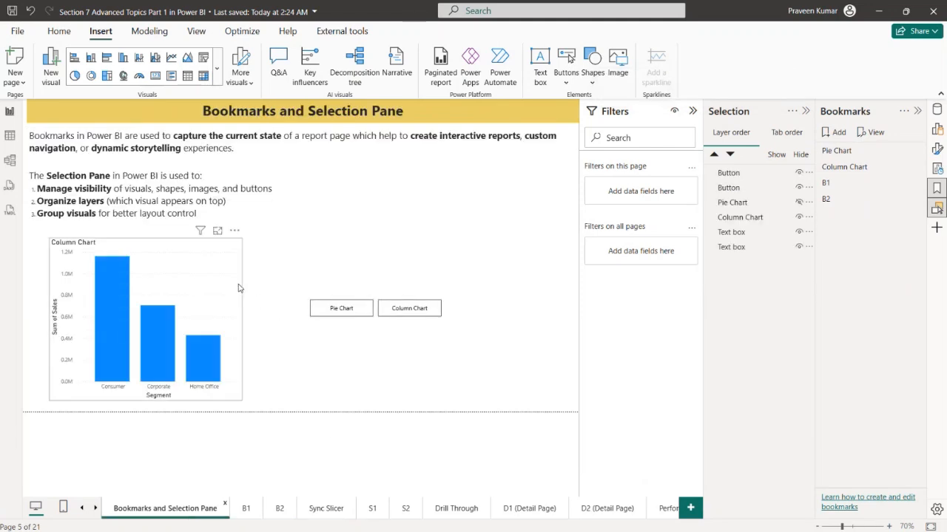
click(238, 288)
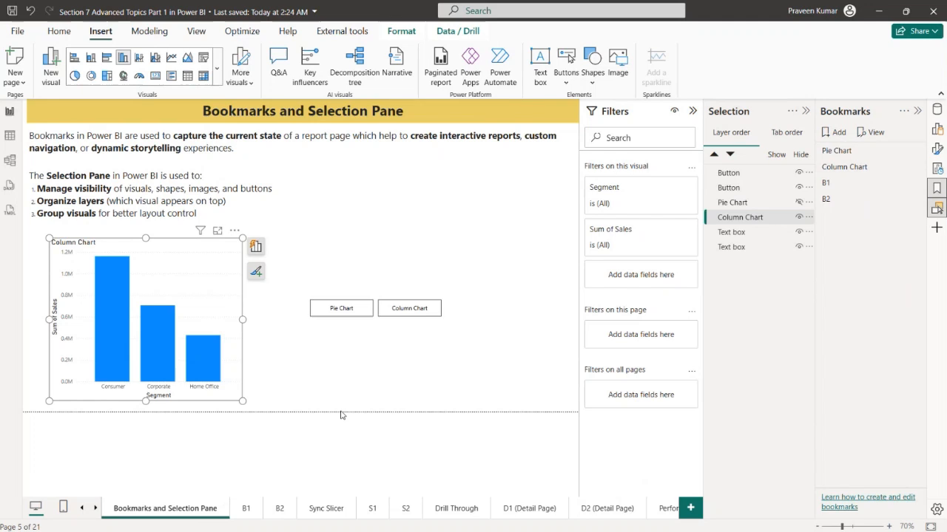
click(328, 510)
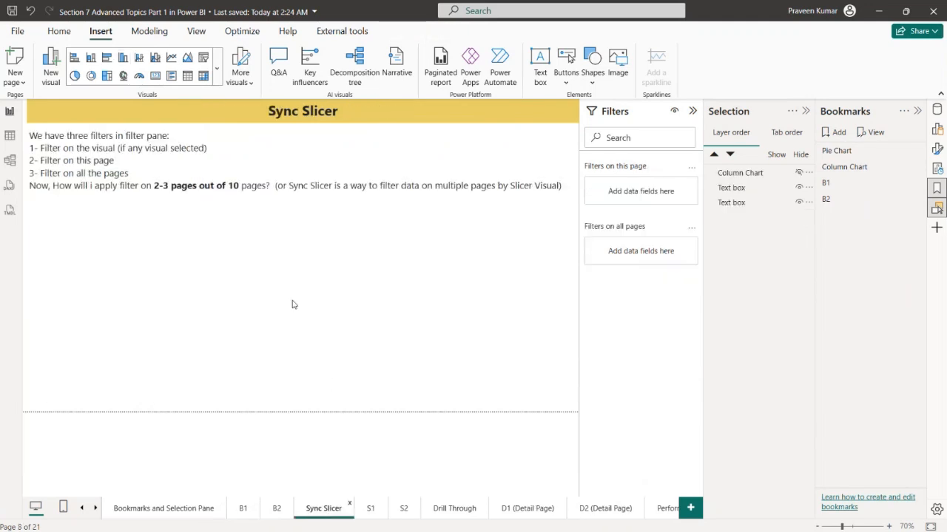
key(ctrl+v)
drag(217, 251, 205, 240)
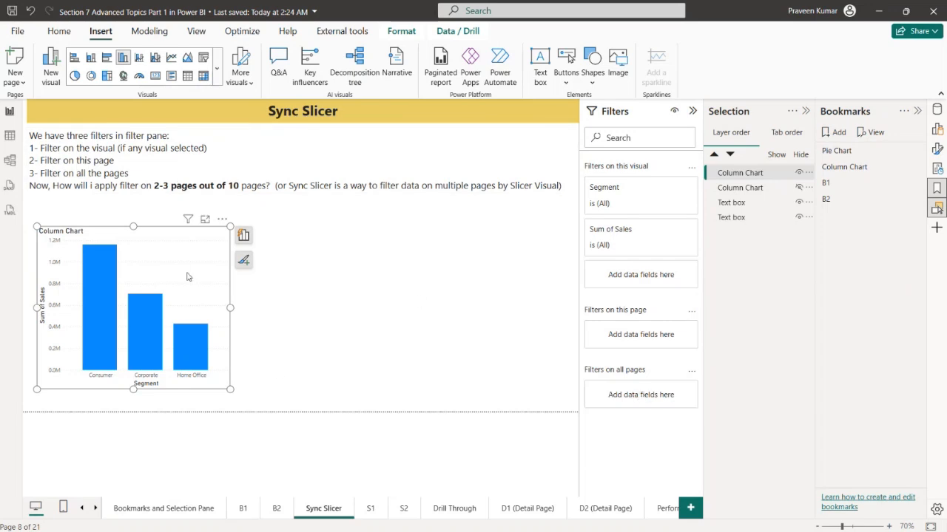
click(316, 282)
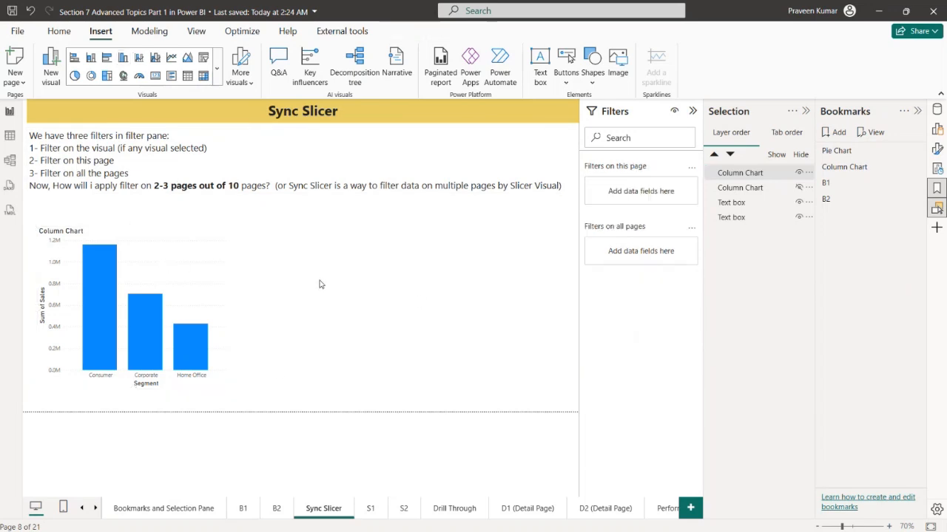
click(692, 111)
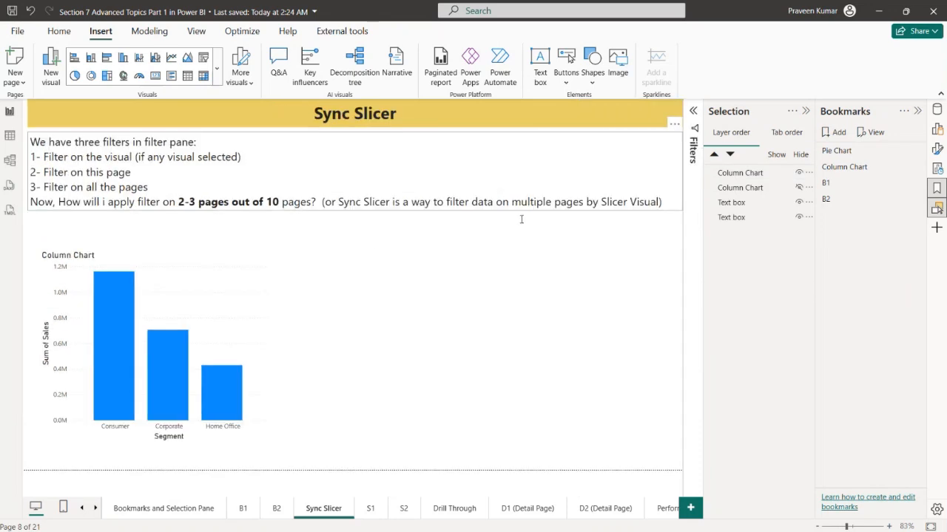
Copy the Sync Slicer page's column chart onto pages S1 and S2 and enlarge each copy
click(197, 274)
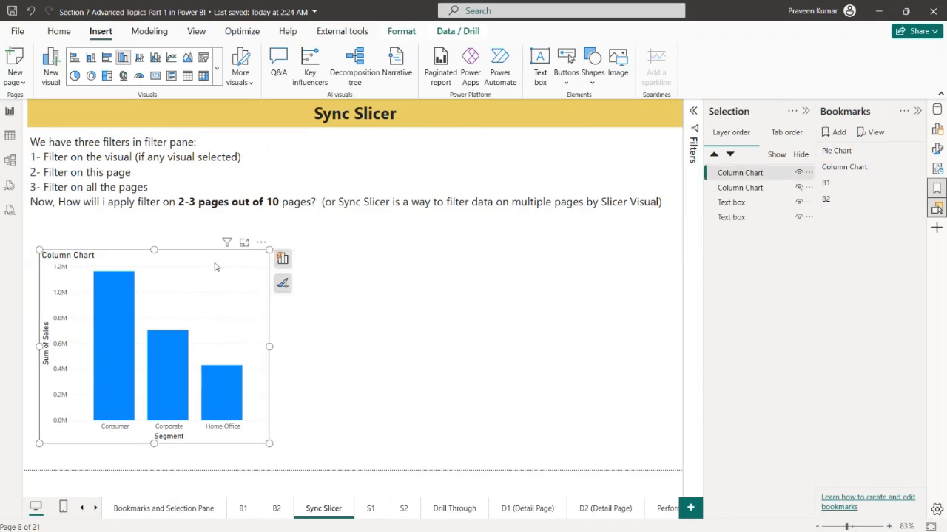
click(370, 509)
key(ctrl+v)
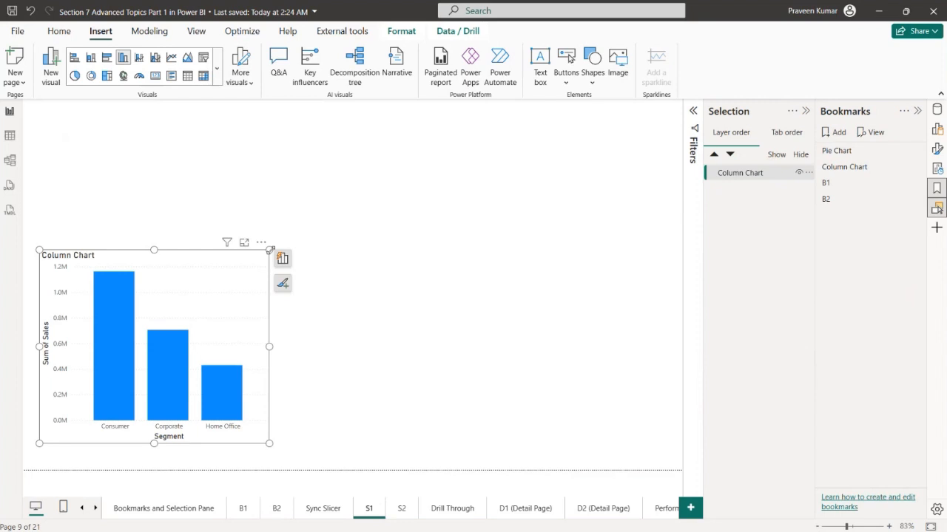
drag(268, 249, 426, 128)
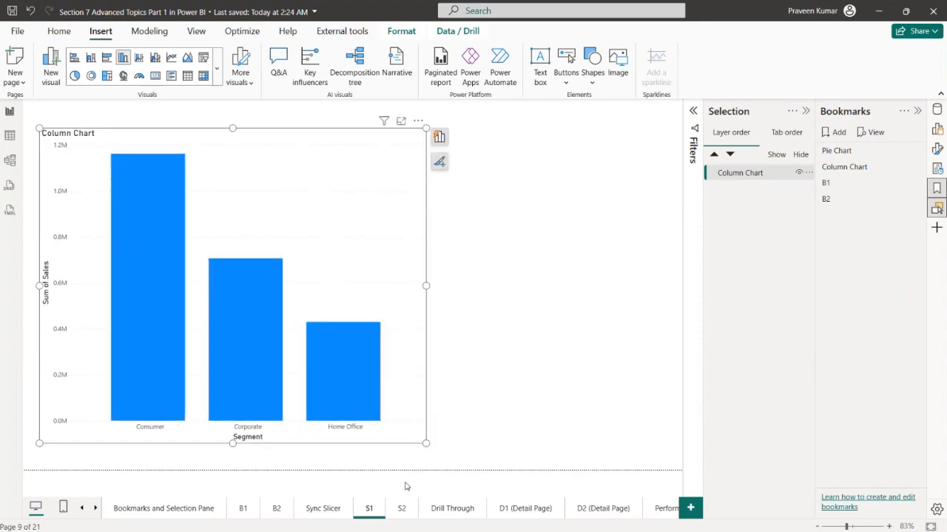
click(402, 509)
key(ctrl+v)
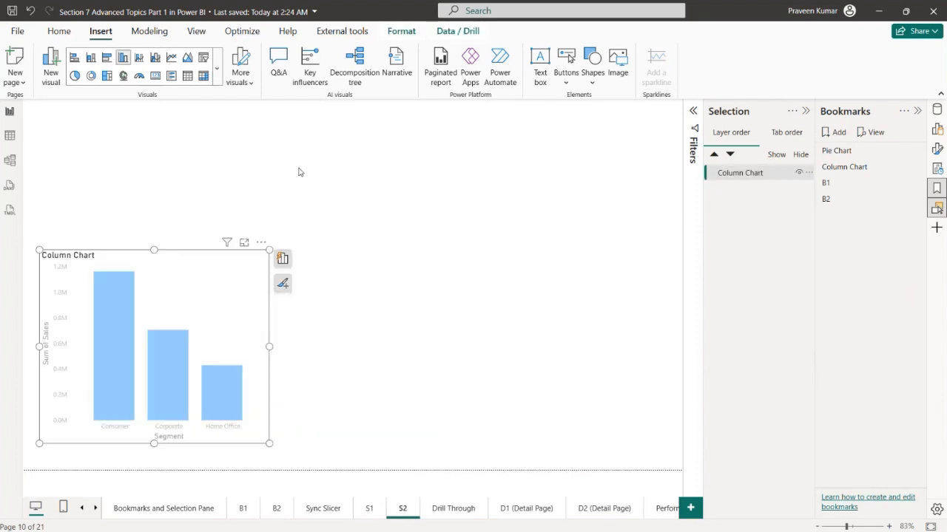
drag(271, 245, 461, 190)
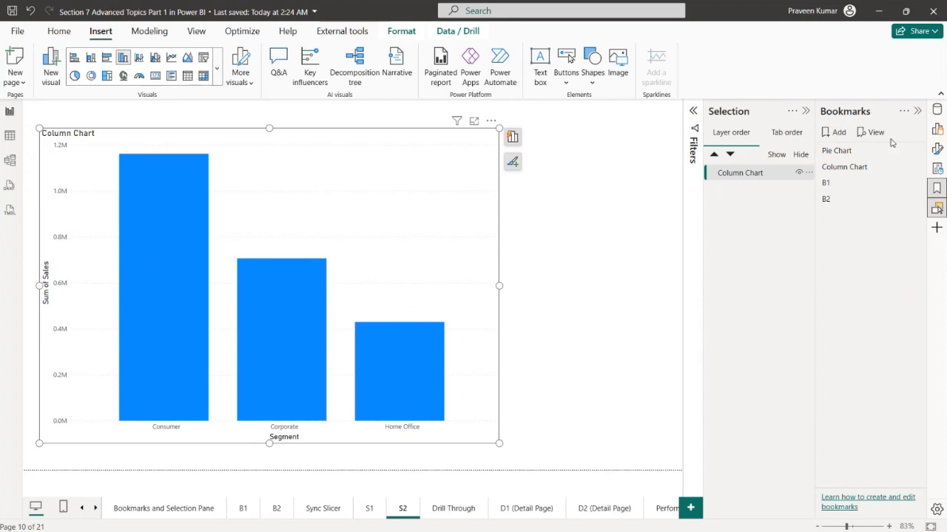
Convert the S2 chart to a pie chart with Ship Mode replacing Segment as its legend, and close the Selection pane
click(936, 128)
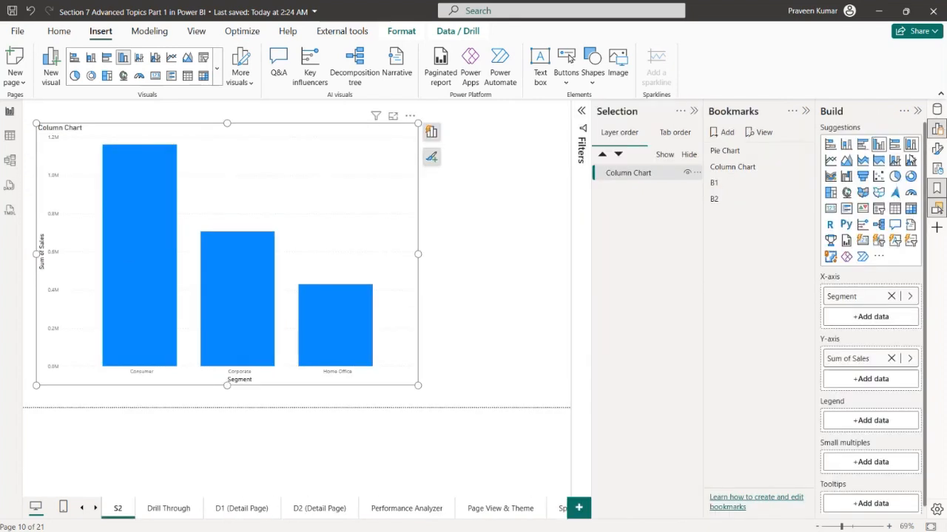
click(894, 176)
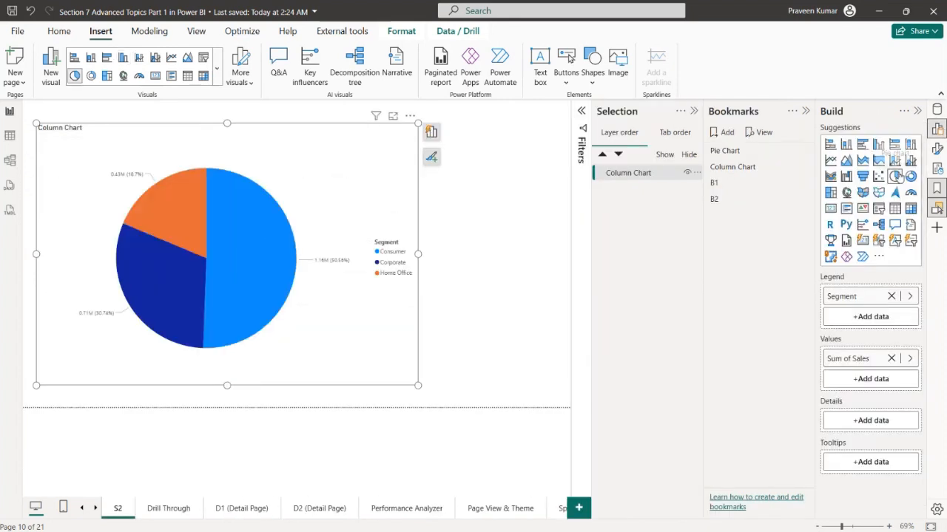
click(937, 110)
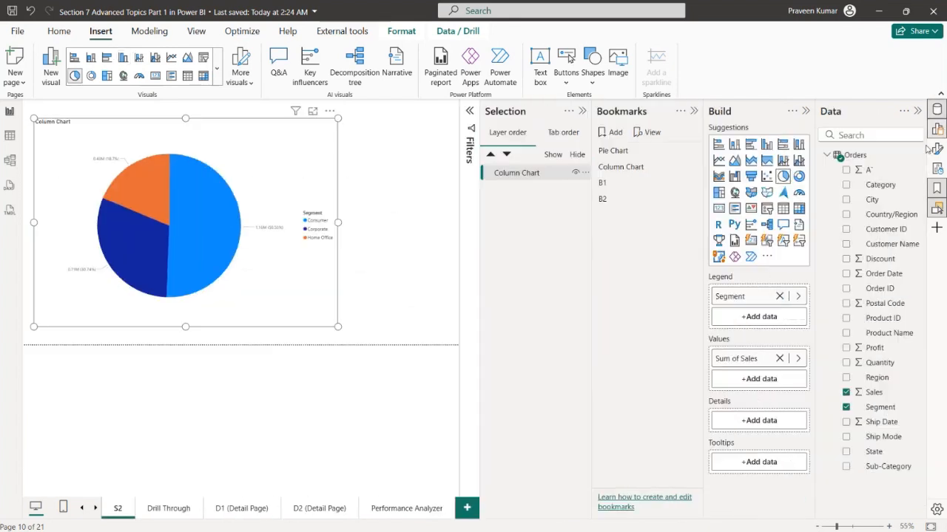
click(779, 296)
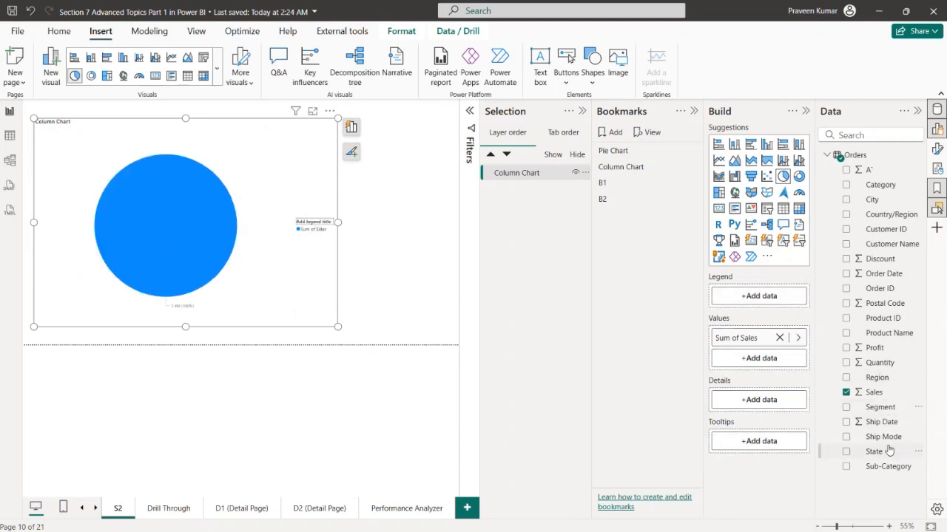
drag(886, 439, 790, 310)
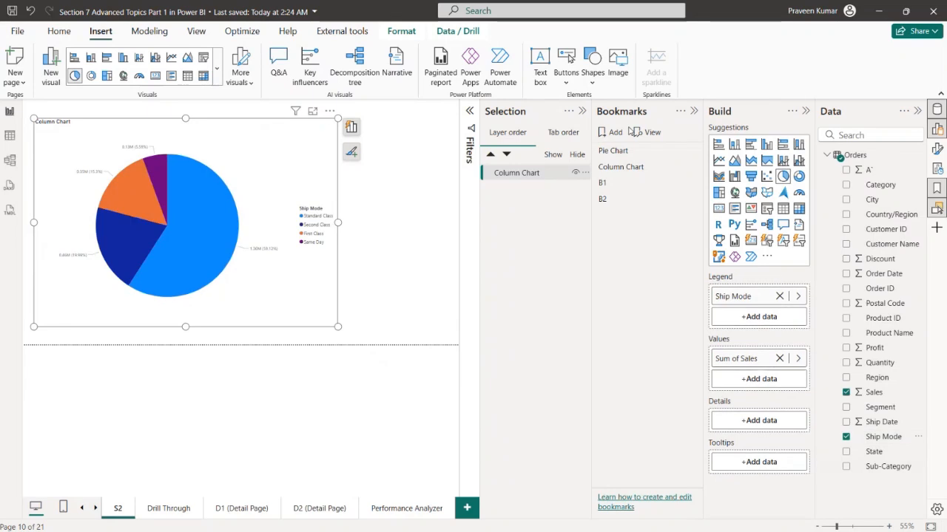
click(386, 249)
click(582, 111)
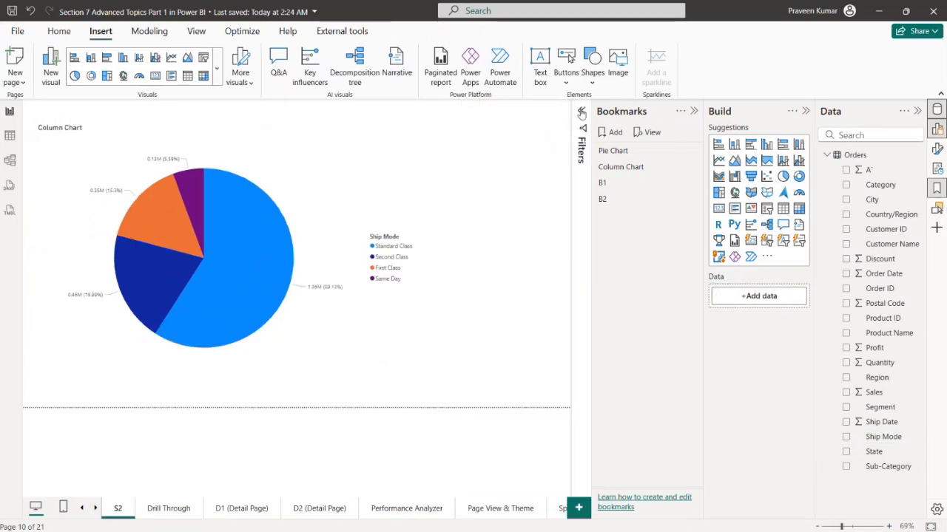
Add a slicer for the Region field beside the pie chart on S2 and reduce its height
click(768, 210)
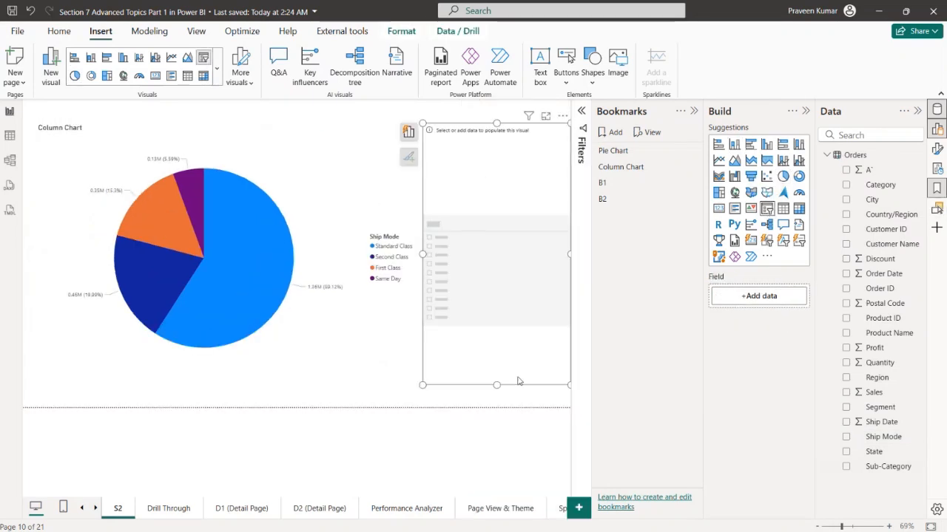
drag(498, 386, 497, 245)
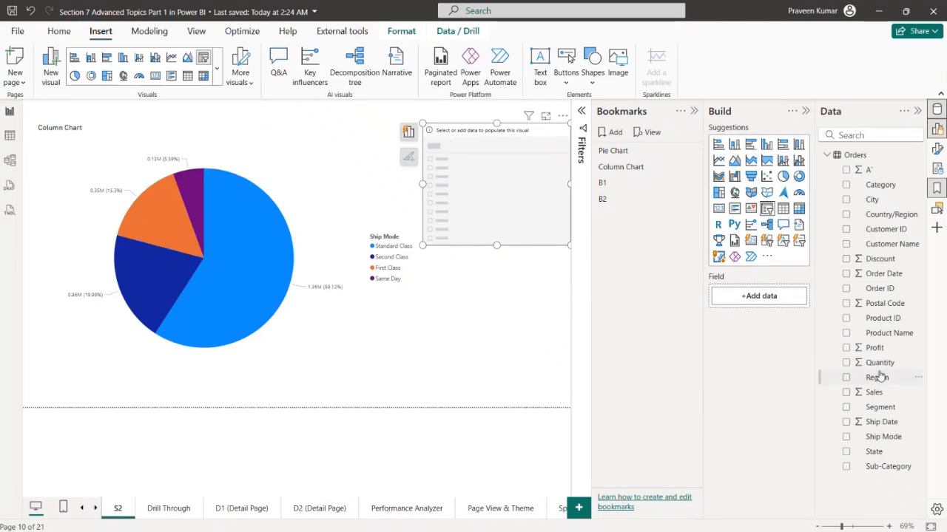
drag(878, 377, 732, 297)
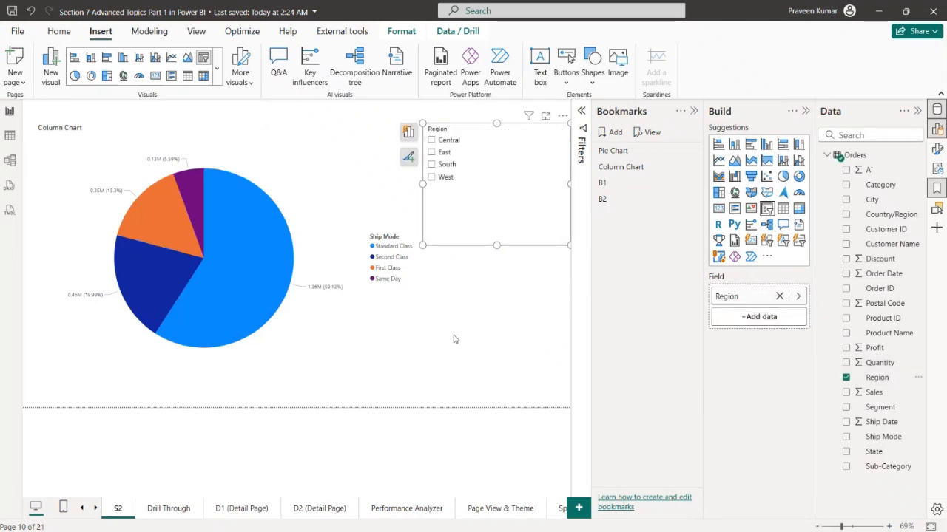
Open the S1 report page
click(80, 512)
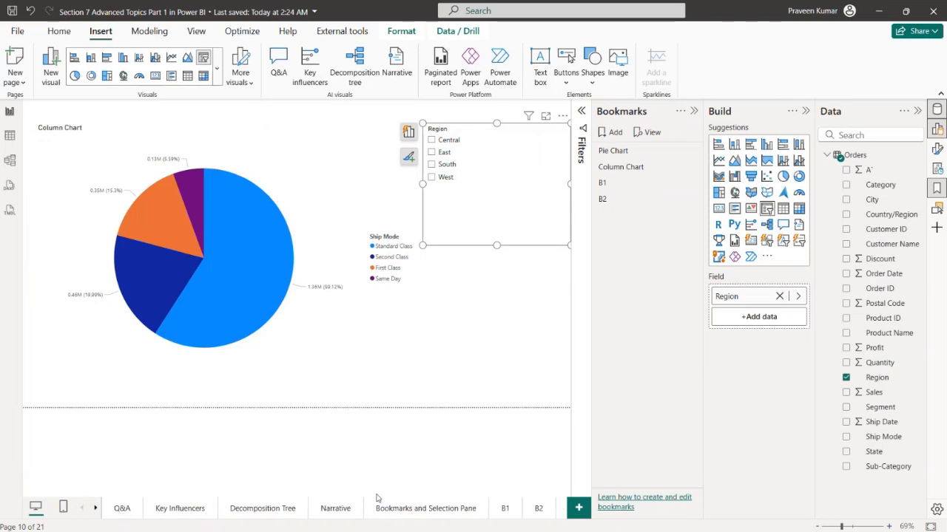
click(96, 509)
click(97, 509)
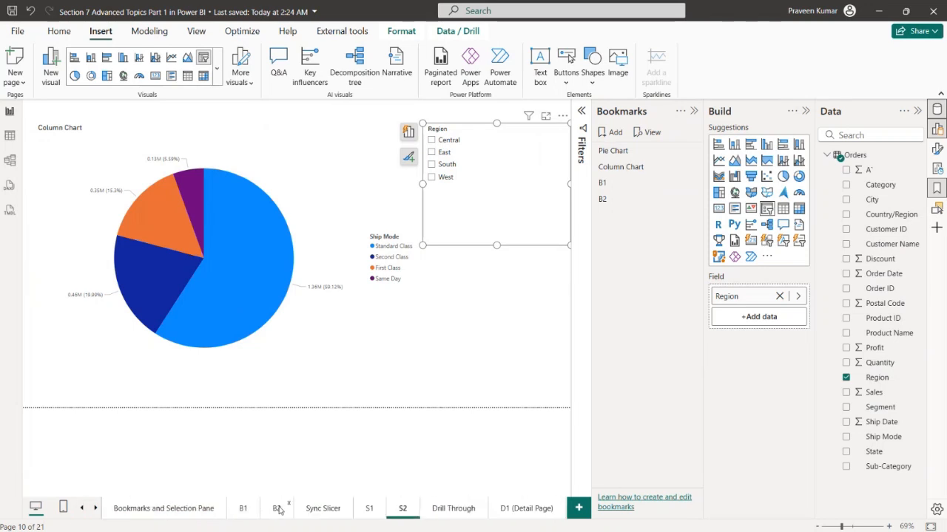
click(368, 508)
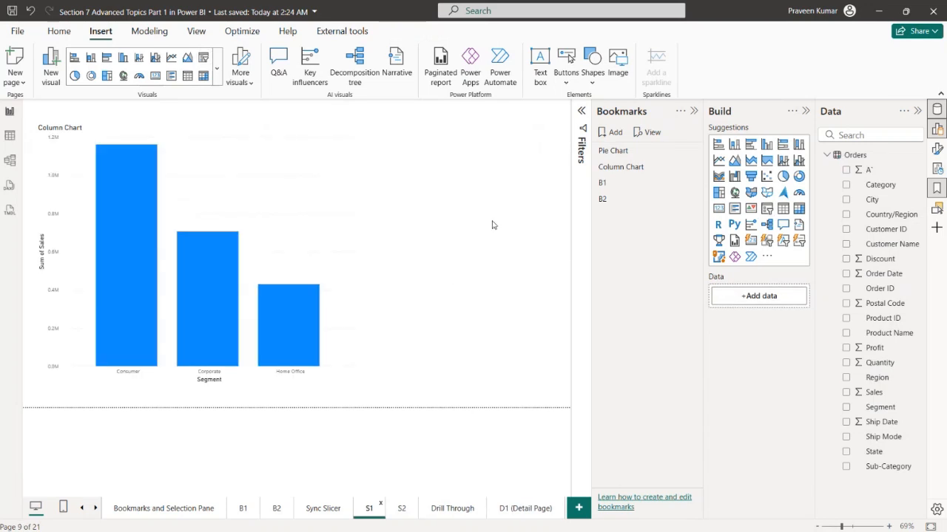
key(ctrl+v)
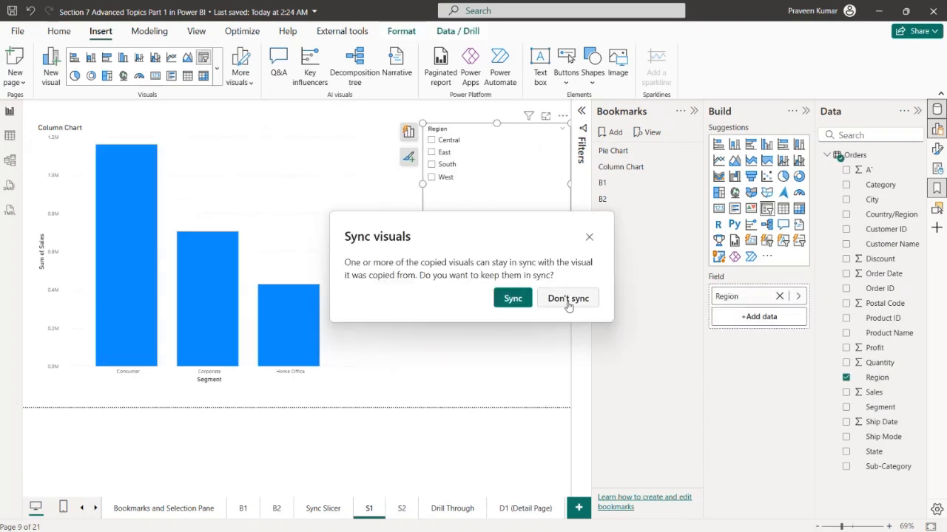
click(589, 237)
key(Delete)
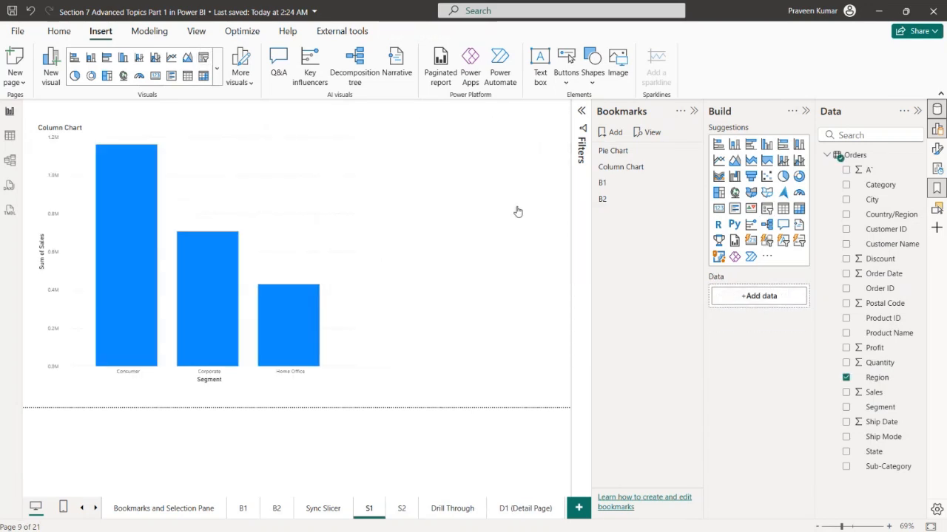
Add a new Region slicer beside the column chart on S1 and reduce its height
click(767, 208)
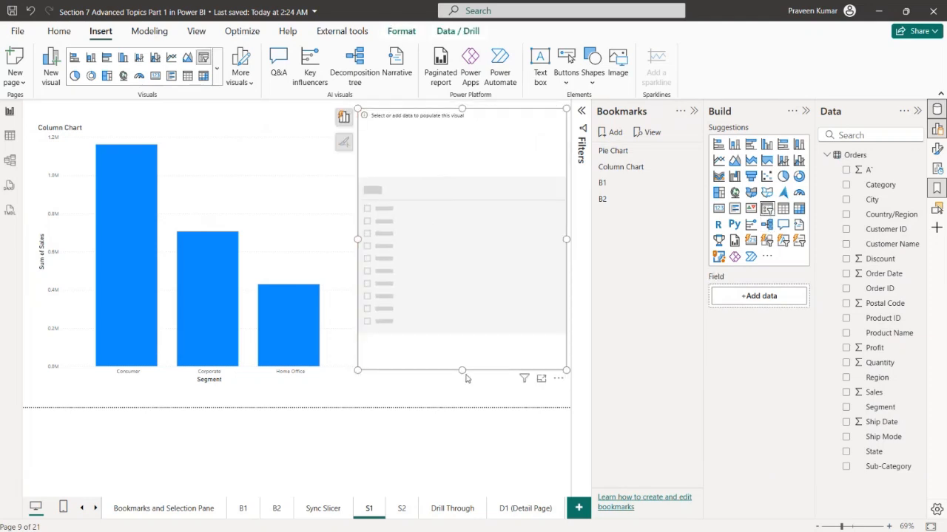
drag(462, 368, 463, 301)
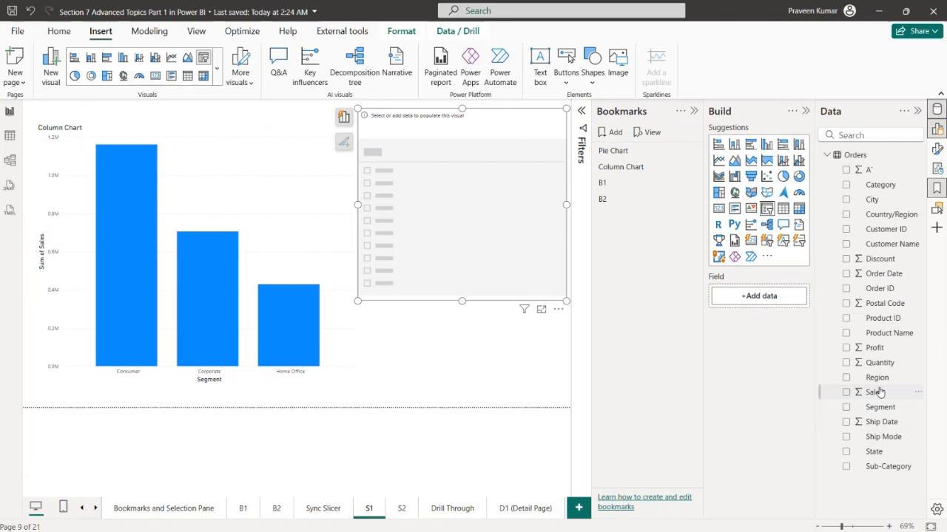
drag(877, 377, 765, 297)
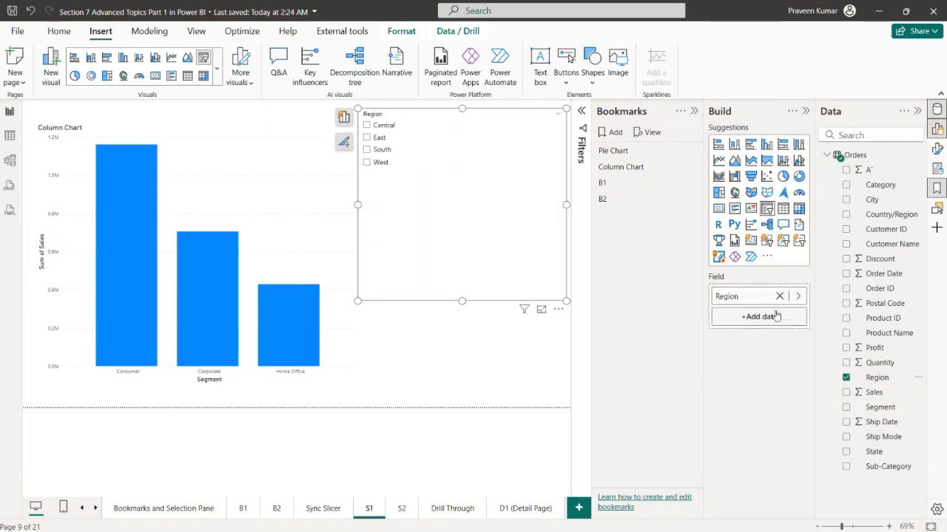
Convert the column chart on S1 to a funnel chart
click(303, 184)
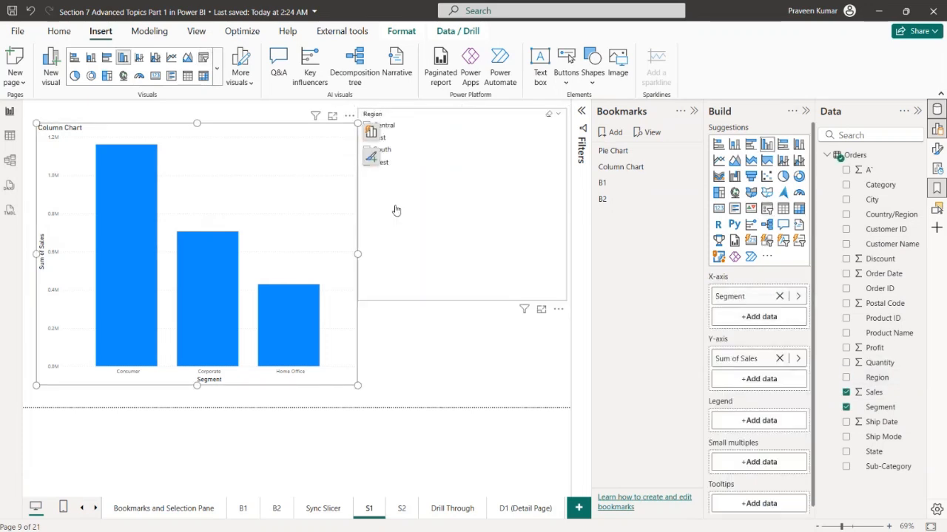
click(750, 176)
click(423, 378)
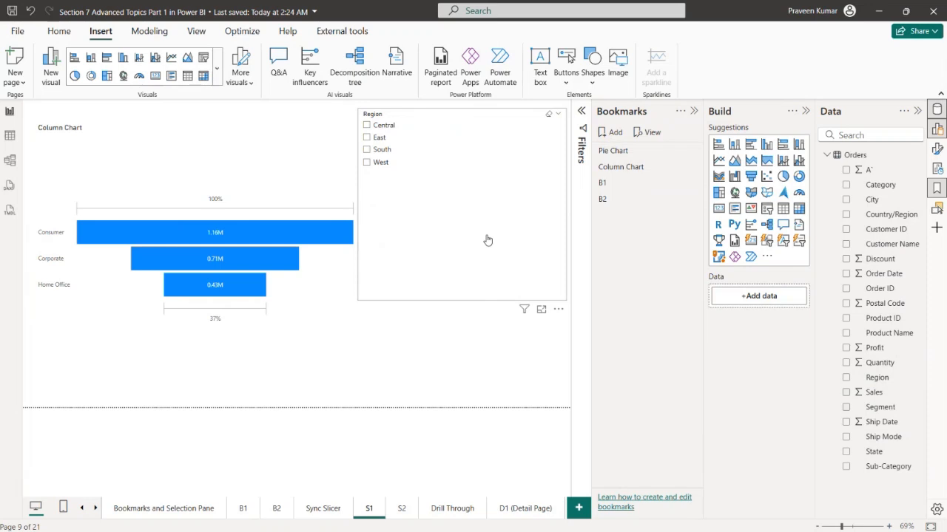
Convert the visible column chart on the Sync Slicer page to a donut chart
click(313, 510)
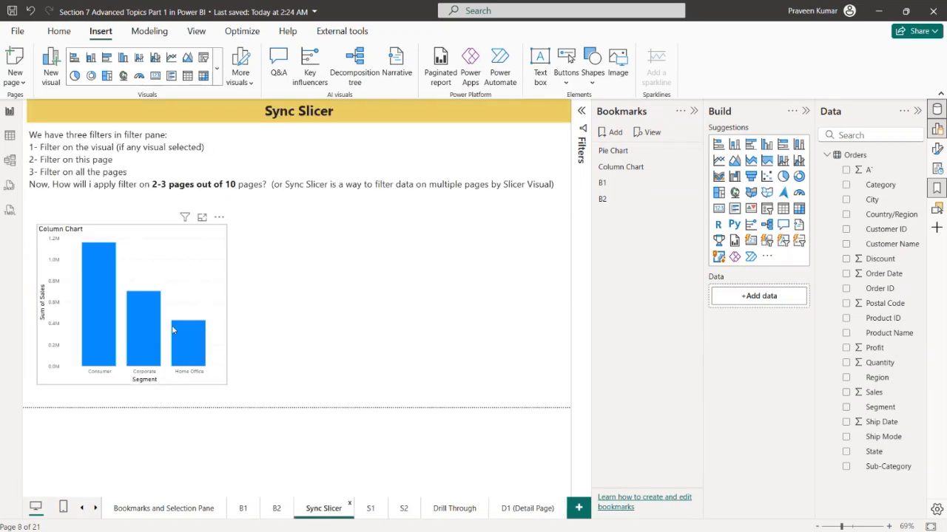
click(195, 270)
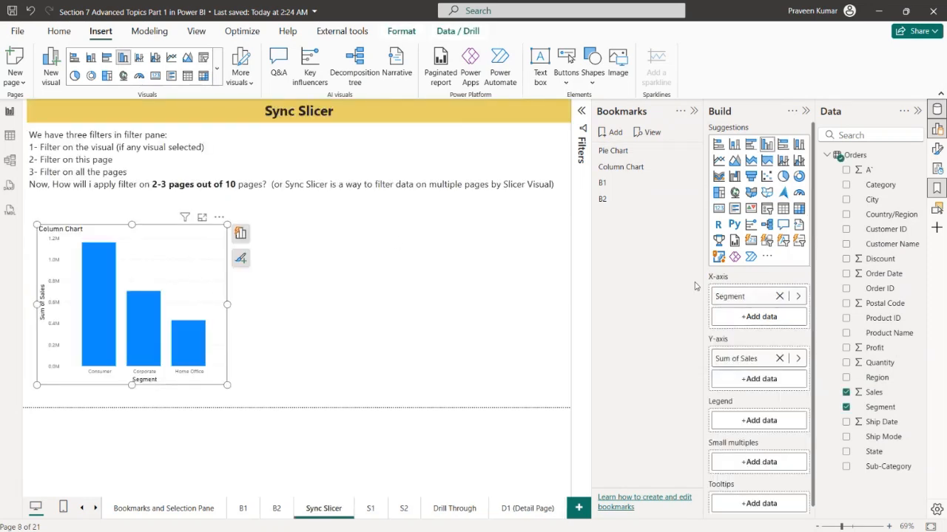
click(799, 178)
click(351, 304)
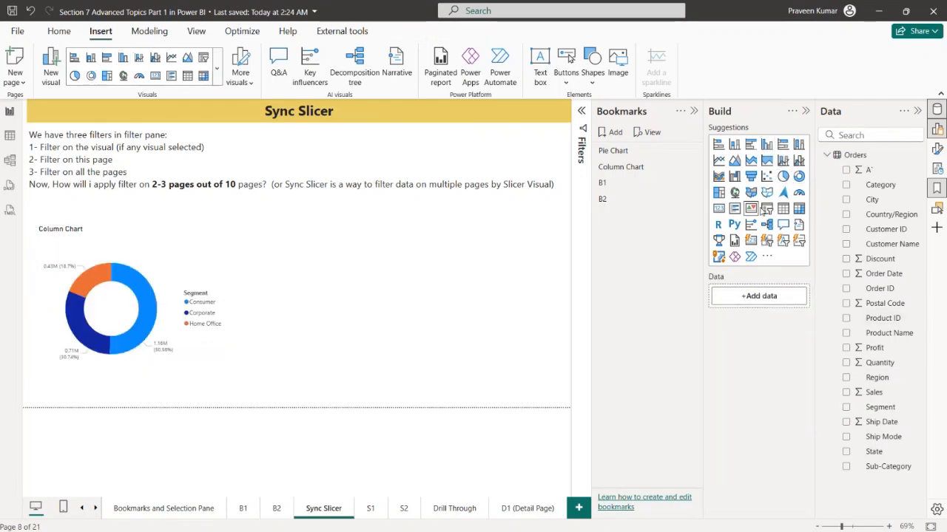
Add a Region slicer beside the donut chart on the Sync Slicer page and make it narrower
click(766, 209)
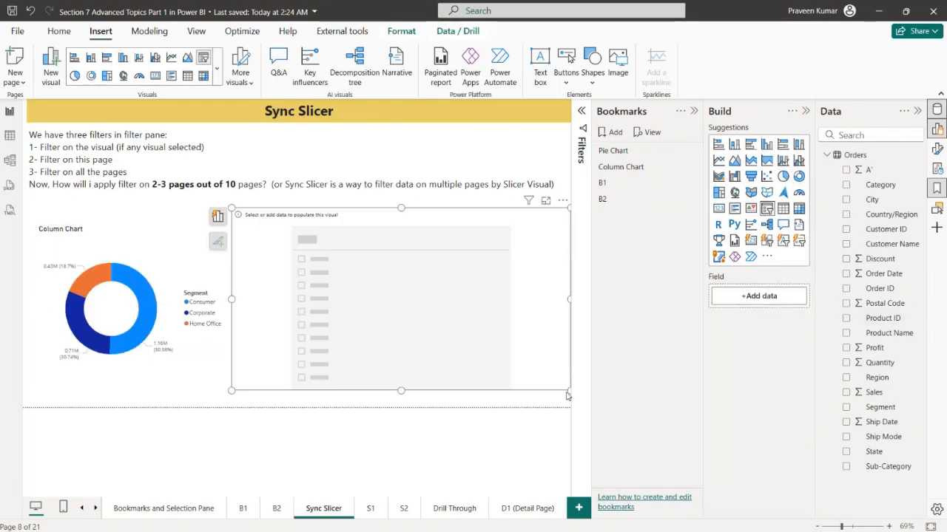
drag(568, 392, 392, 397)
drag(374, 377, 441, 365)
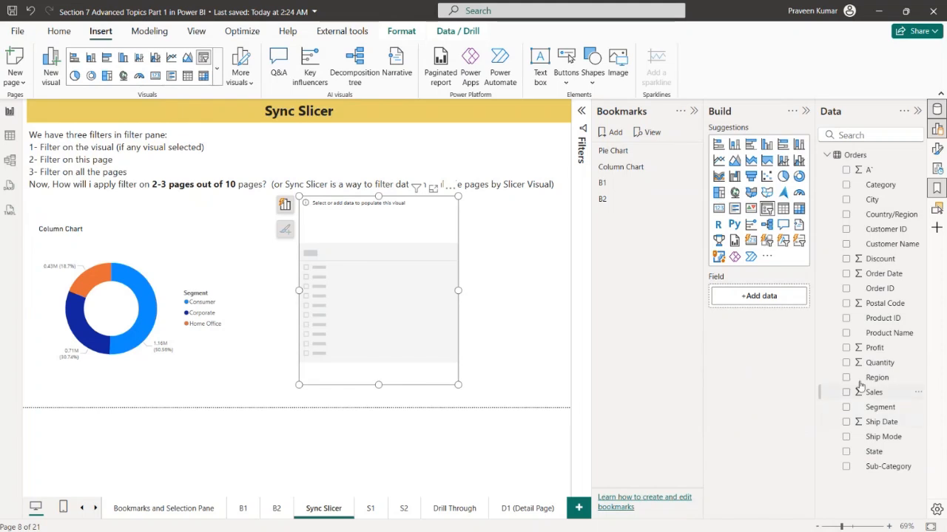
drag(860, 386, 759, 296)
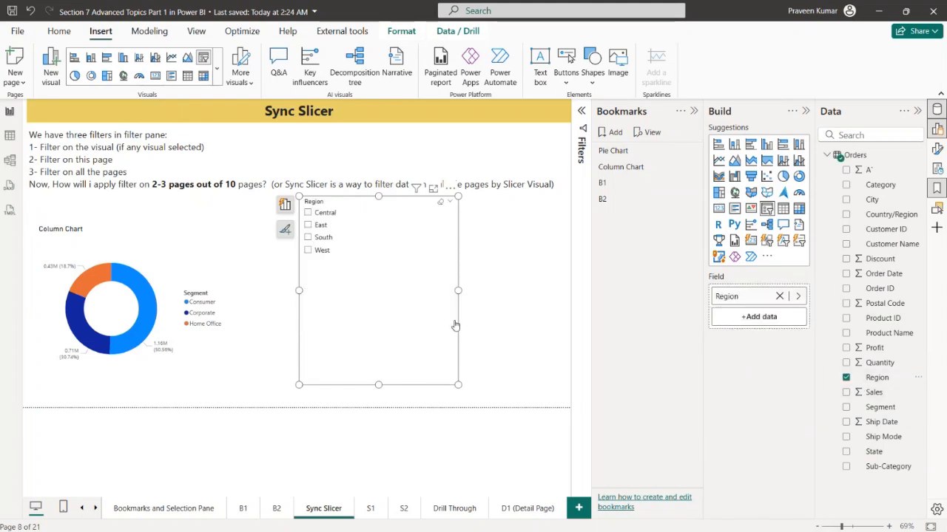
click(535, 276)
Collapse the Bookmarks, Build and Data panes and move the Region slicer slightly lower, clear of the notes
click(694, 111)
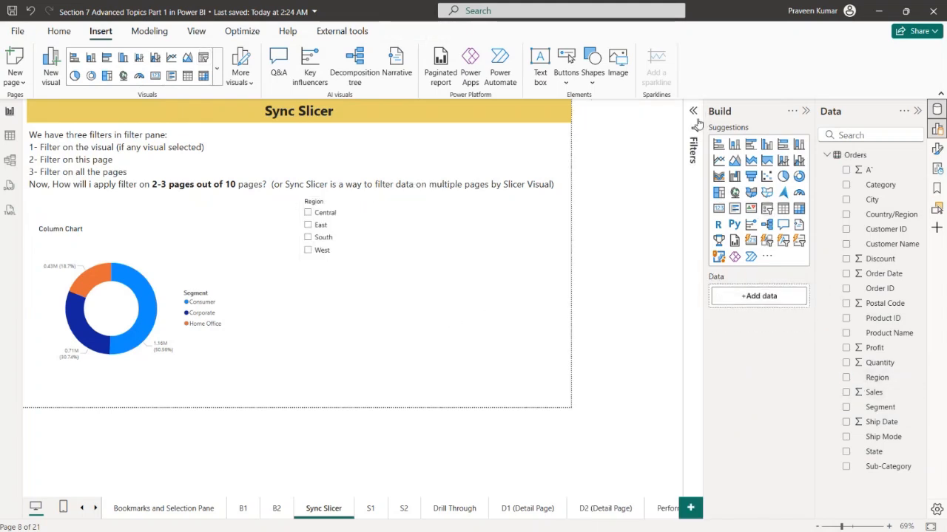
click(805, 111)
click(917, 111)
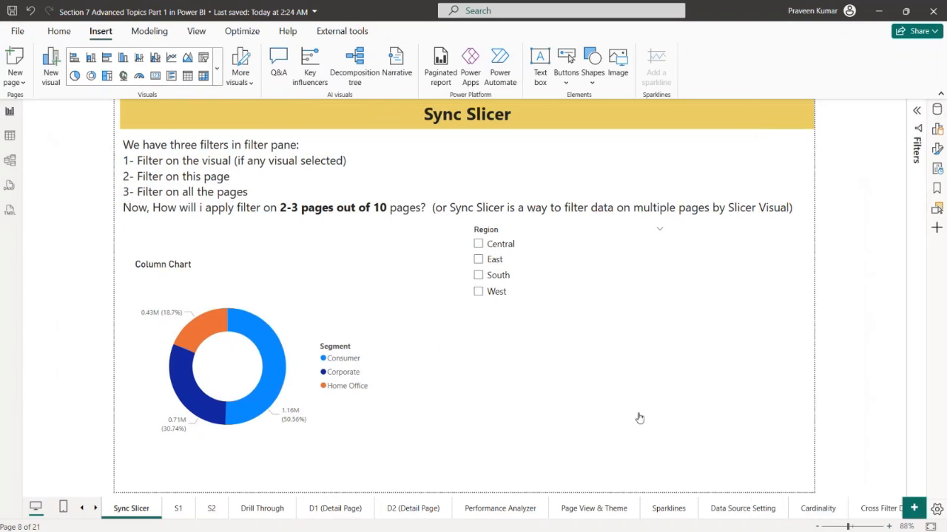
drag(549, 365, 549, 393)
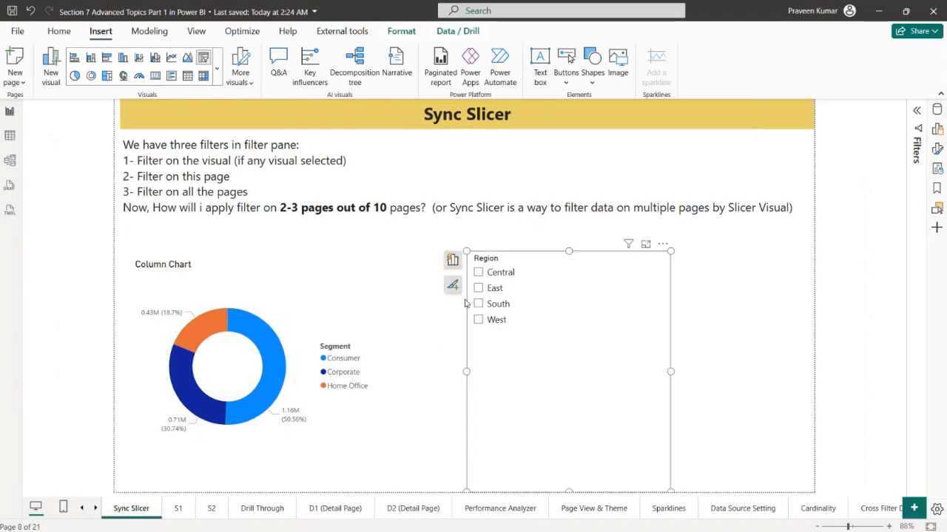
Test the Region slicer on the donut chart with Central, East and South in turn
click(495, 278)
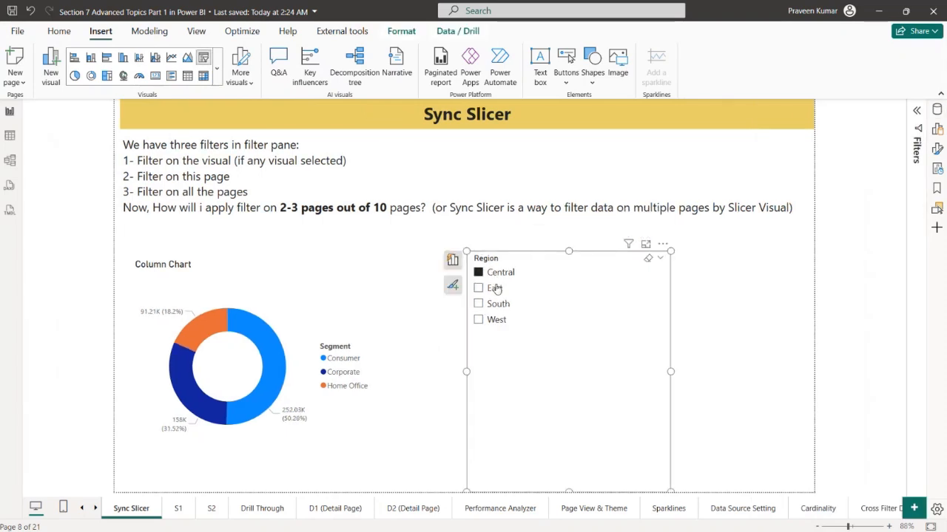
click(494, 288)
click(497, 304)
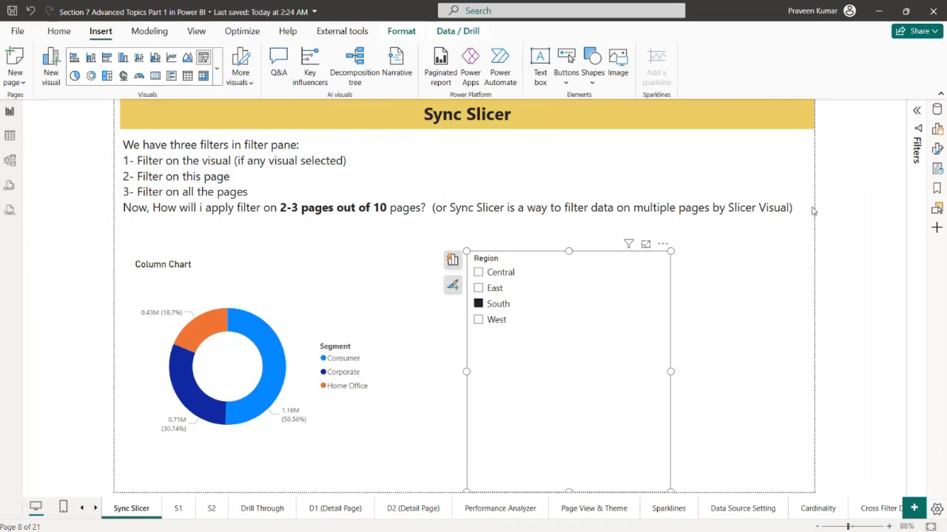
Reopen the Data and Build panes and remove the Region field from the slicer
click(937, 110)
click(937, 129)
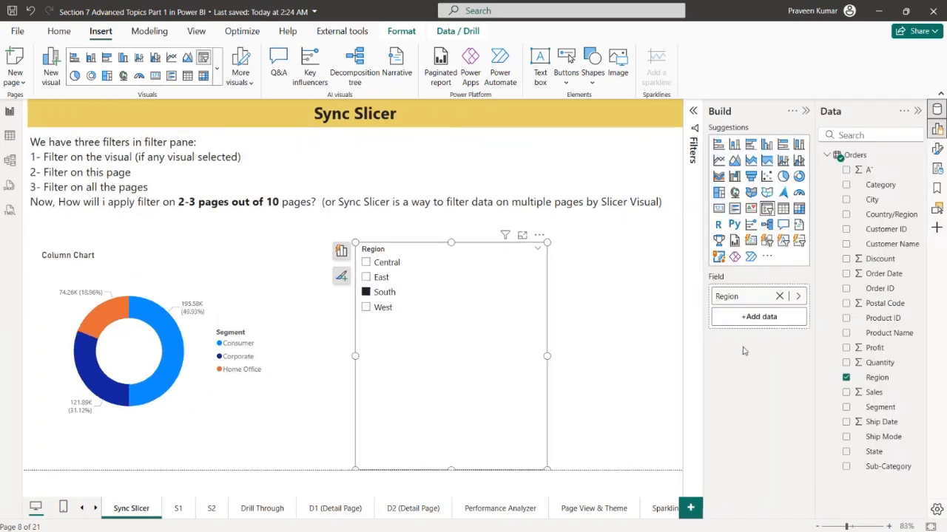
click(779, 295)
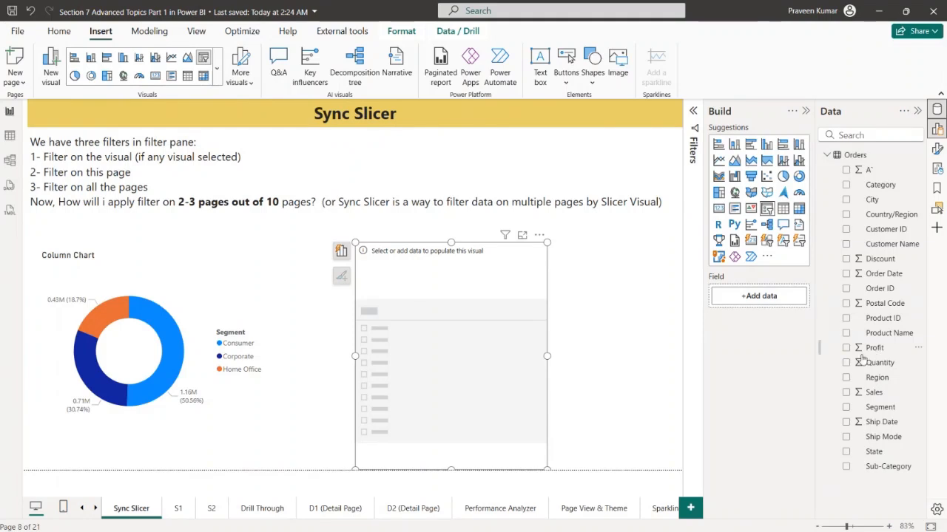
Try Sales instead of Segment as the legend field of the donut chart
click(183, 290)
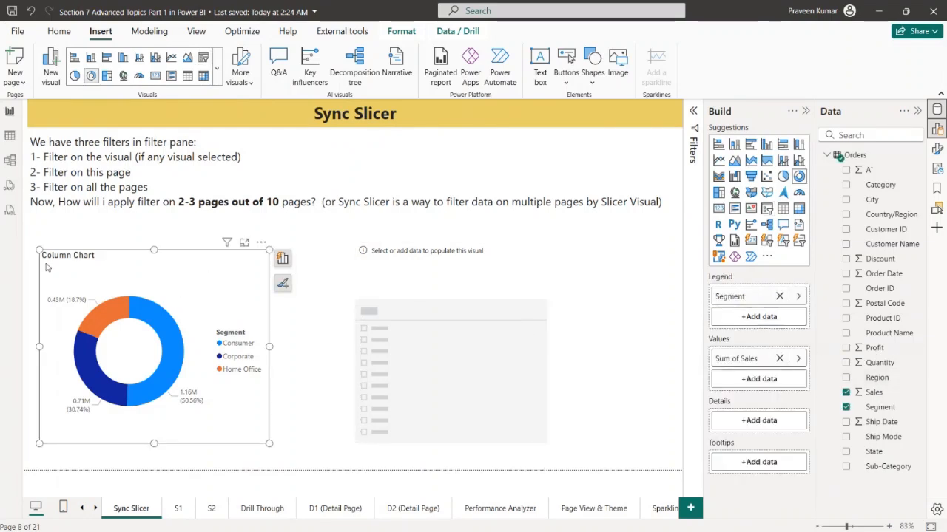
click(779, 296)
drag(873, 392, 762, 298)
click(473, 370)
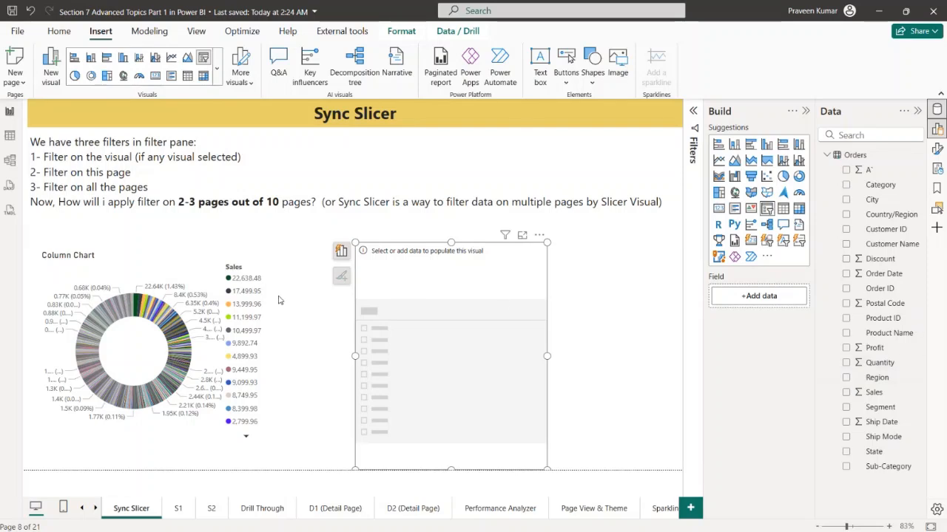
Replace Sales with Region as the legend field of the donut chart
click(280, 300)
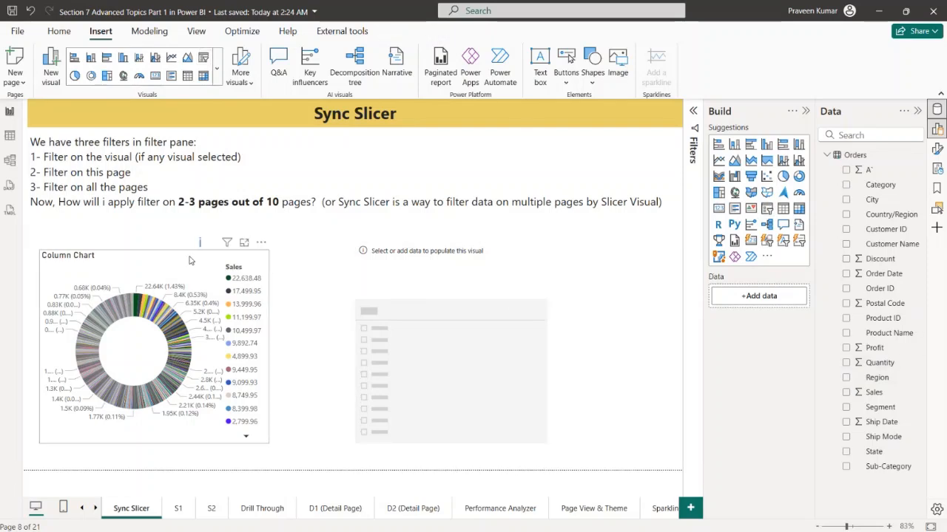
click(189, 261)
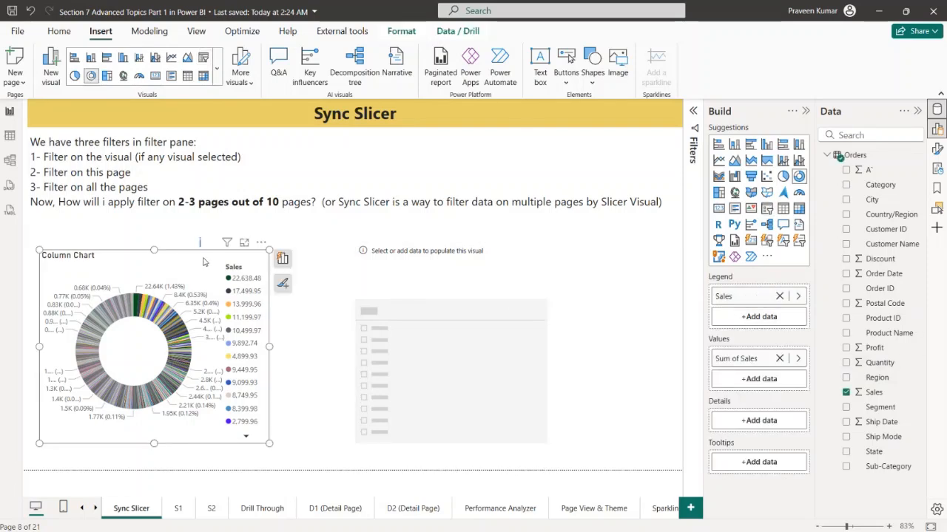
click(779, 298)
drag(876, 378, 736, 298)
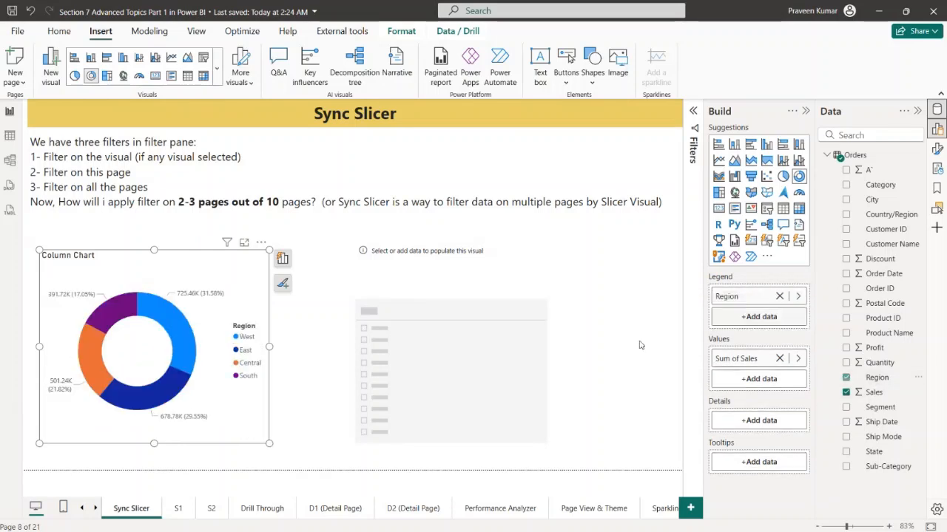
Assign the Region field to the empty slicer and test it with Central and East
click(371, 409)
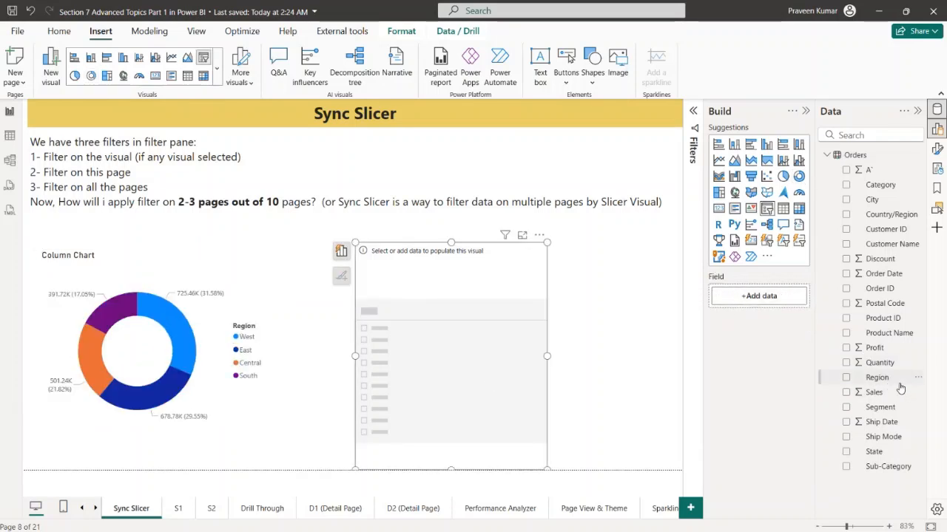
drag(887, 381, 783, 299)
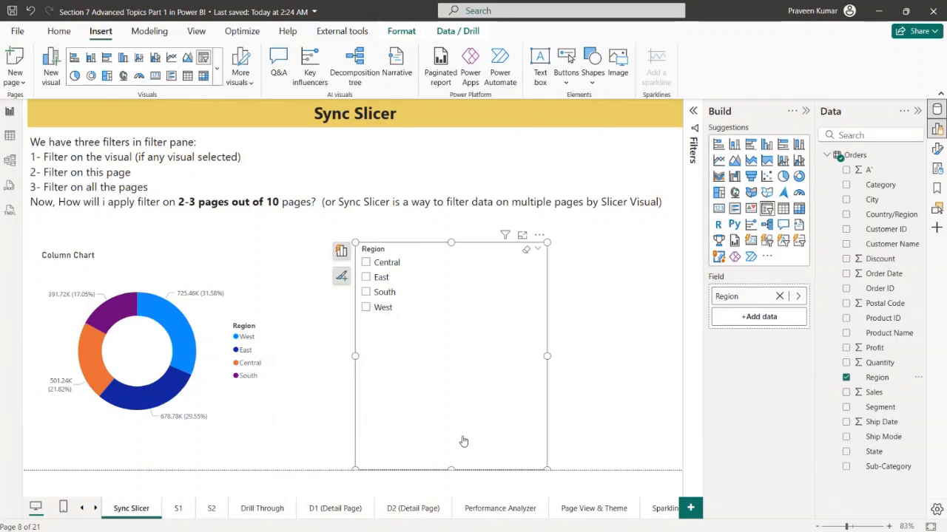
click(380, 264)
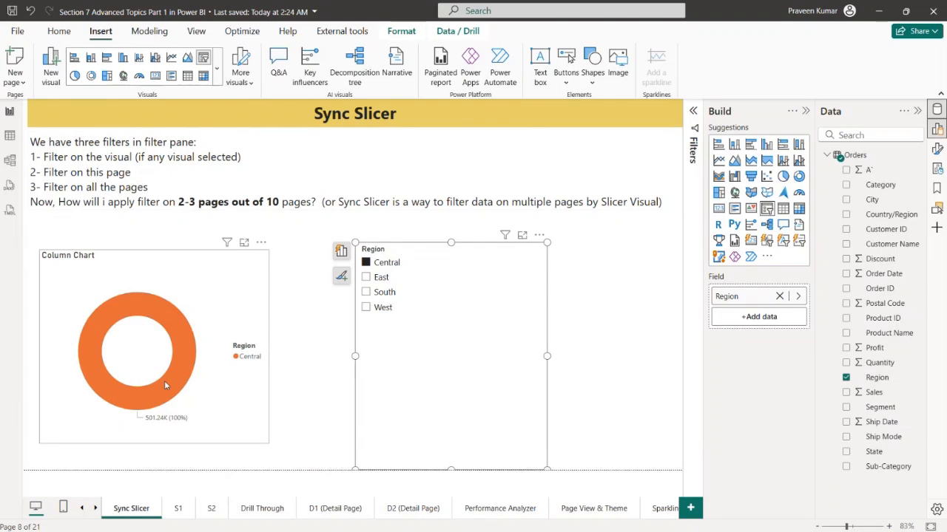
click(380, 278)
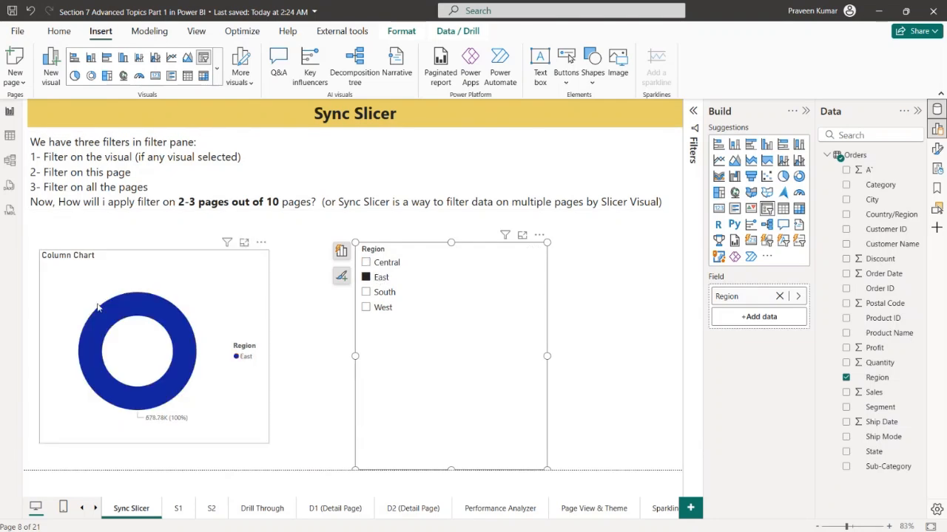
Check whether the charts and Region slicers on S1 and S2 follow the selection, and return to the Sync Slicer page
click(177, 509)
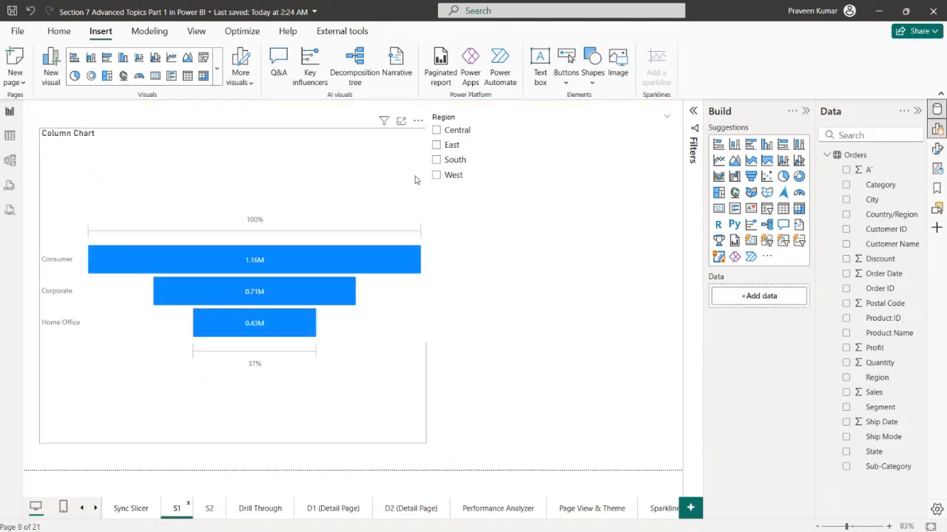
click(211, 510)
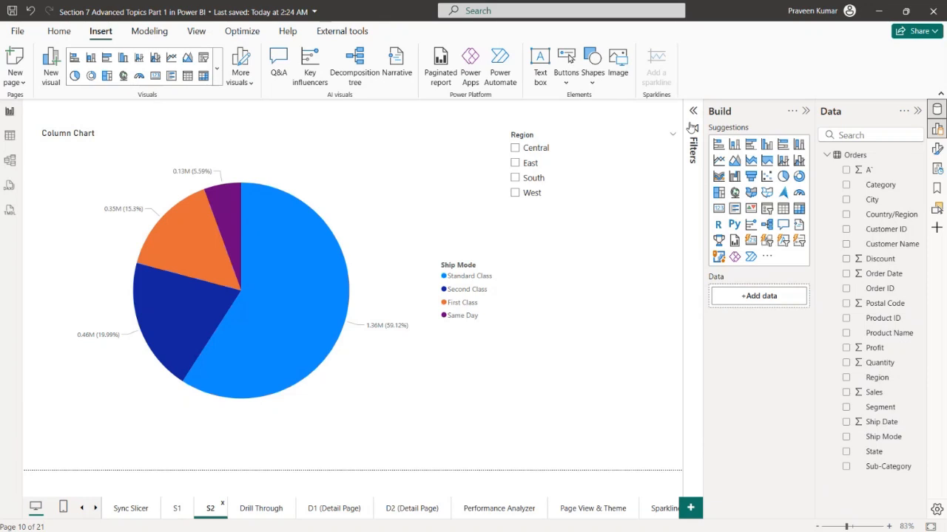
click(180, 509)
click(206, 512)
click(177, 511)
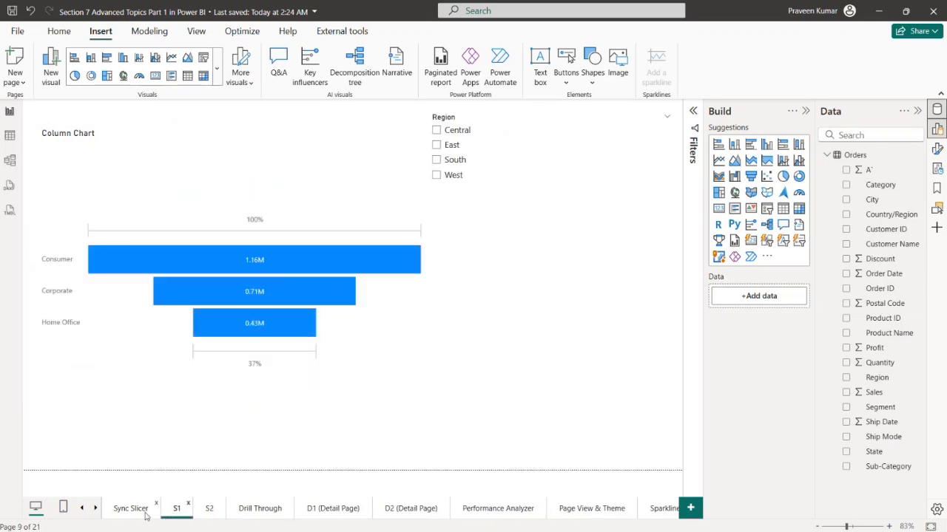
click(140, 510)
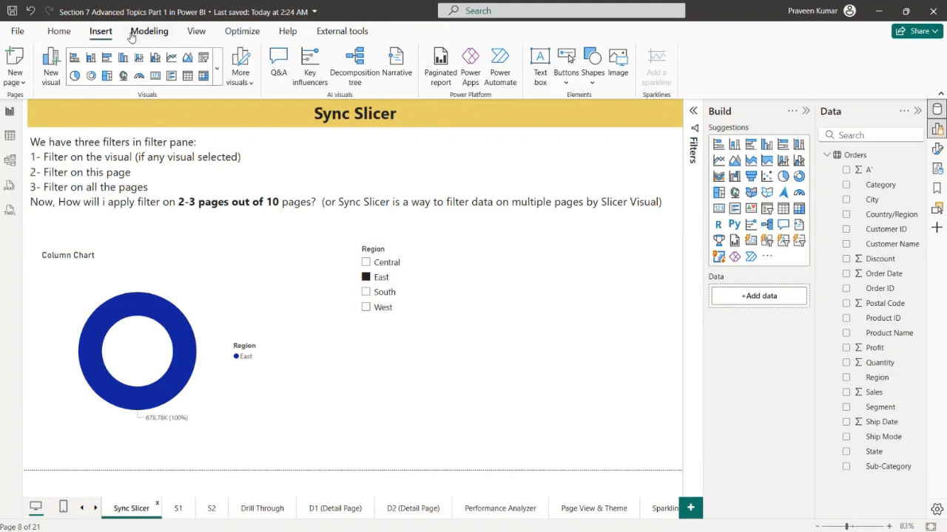
Show the Sync slicers pane and select West in the Region slicer
click(205, 37)
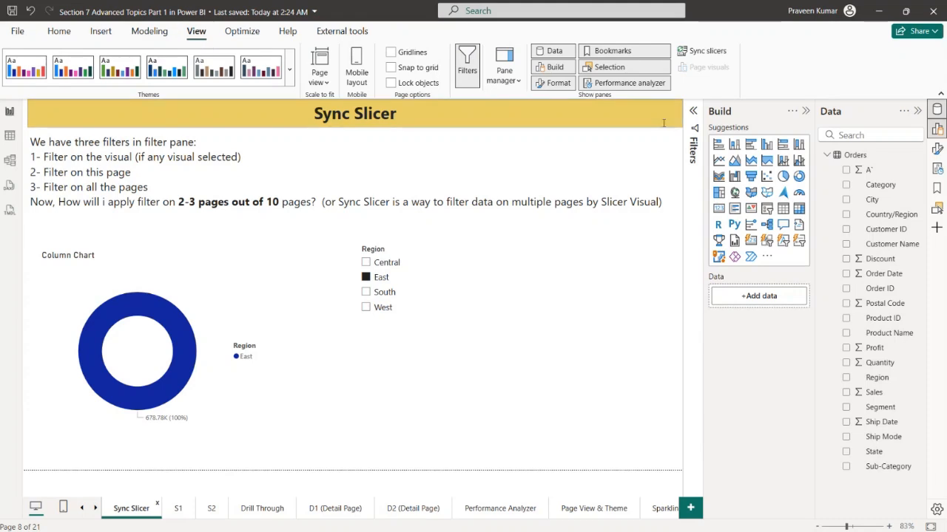
click(703, 52)
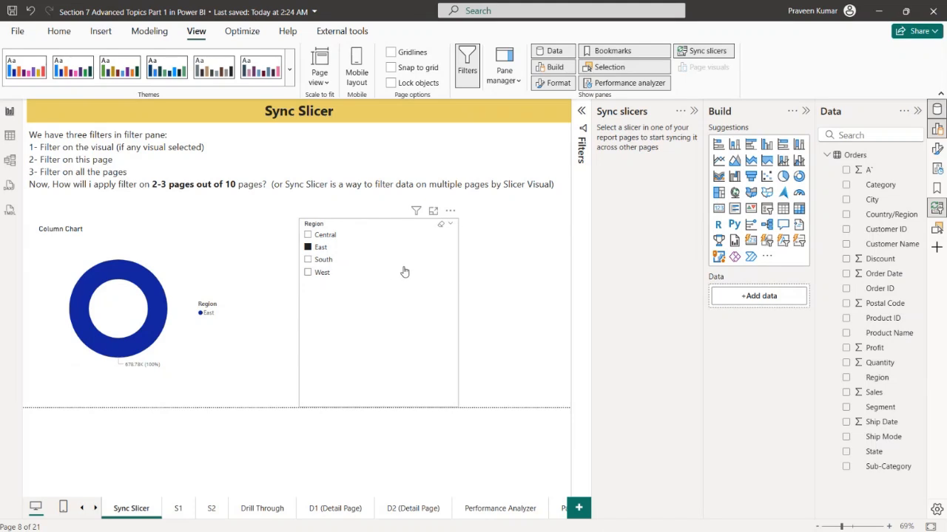
click(322, 273)
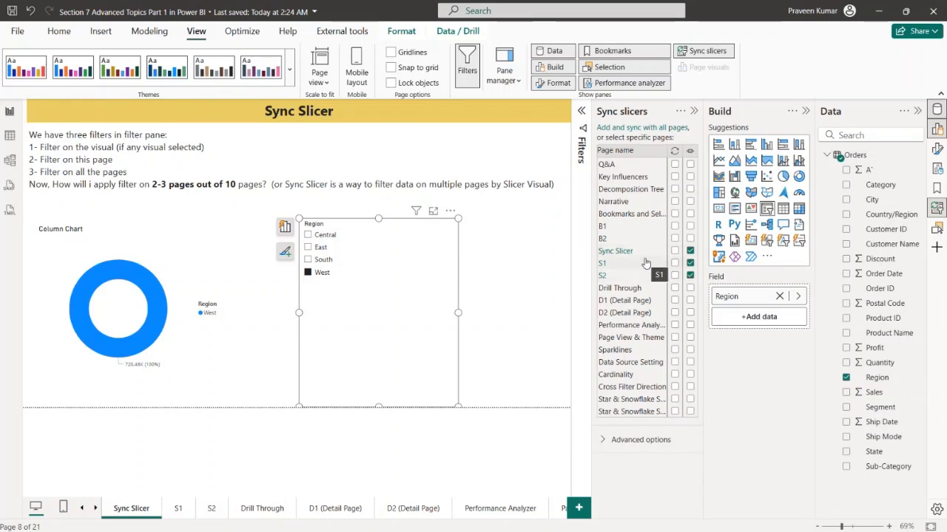
Set the sync group name of the Sync Slicer page's Region slicer to "Slicer" in the advanced sync options
click(605, 439)
scroll(636, 455, down, 1)
click(637, 466)
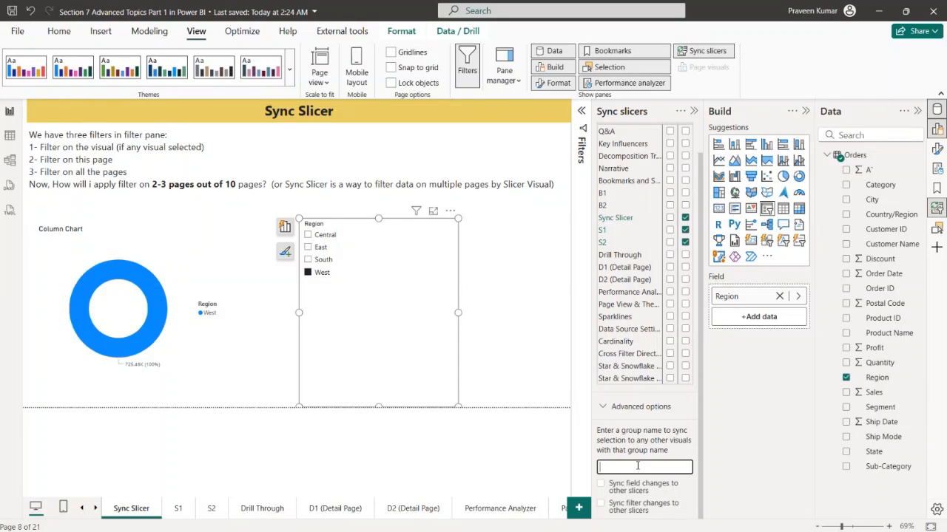
text(Slicer)
Assign the Region slicer on page S1 to the sync group "Slicer"
click(178, 508)
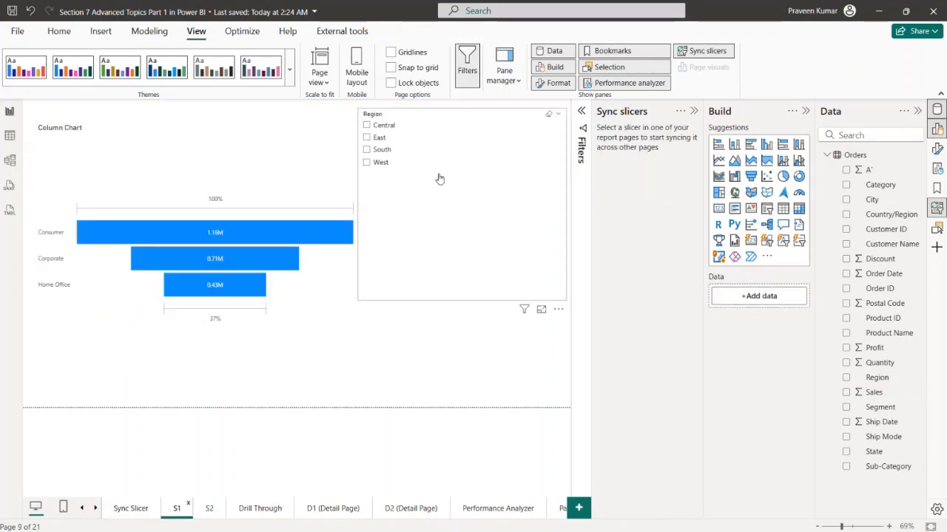
click(463, 173)
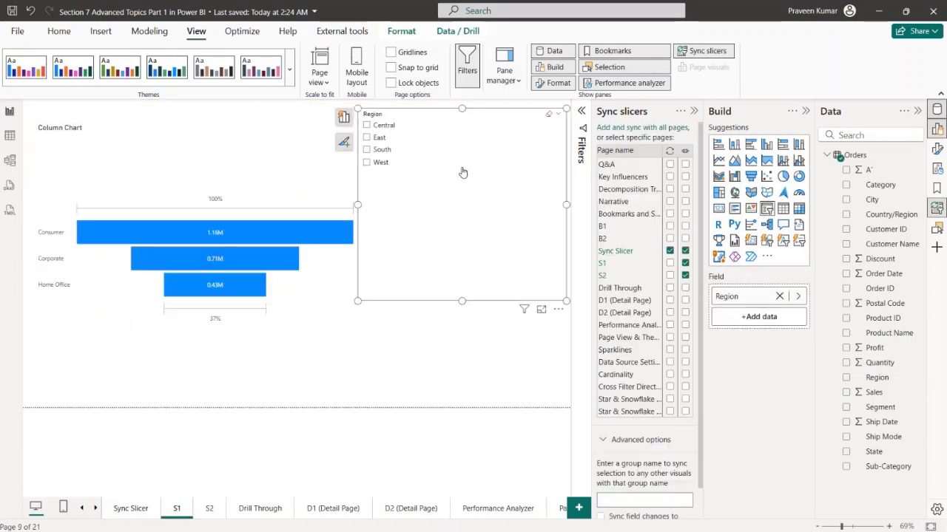
click(639, 497)
text(Slicer)
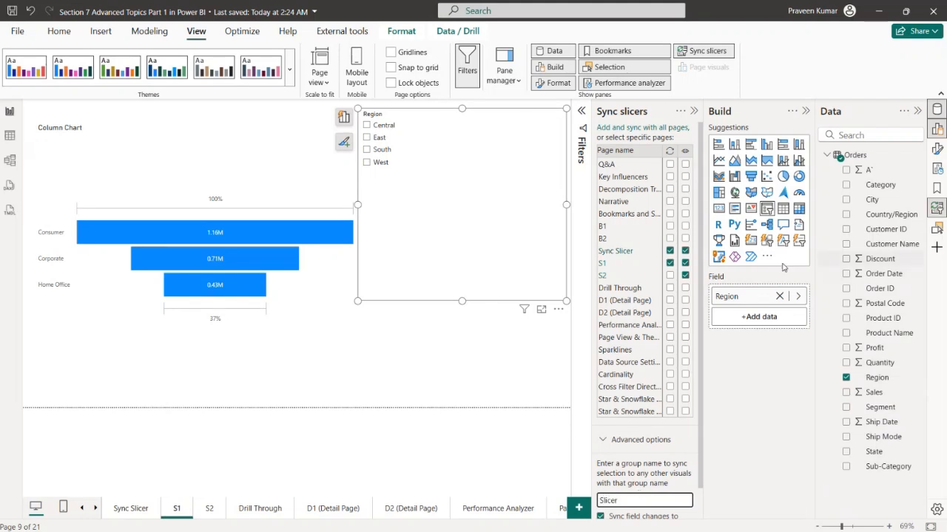
click(670, 251)
Assign the Region slicer on page S2 to the sync group "Slicer"
click(214, 507)
click(503, 207)
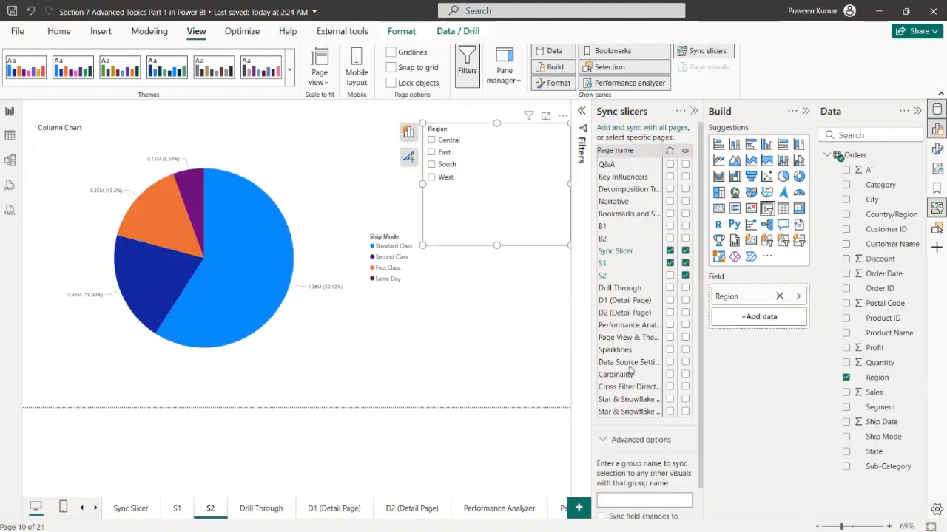
click(644, 500)
text(Sl)
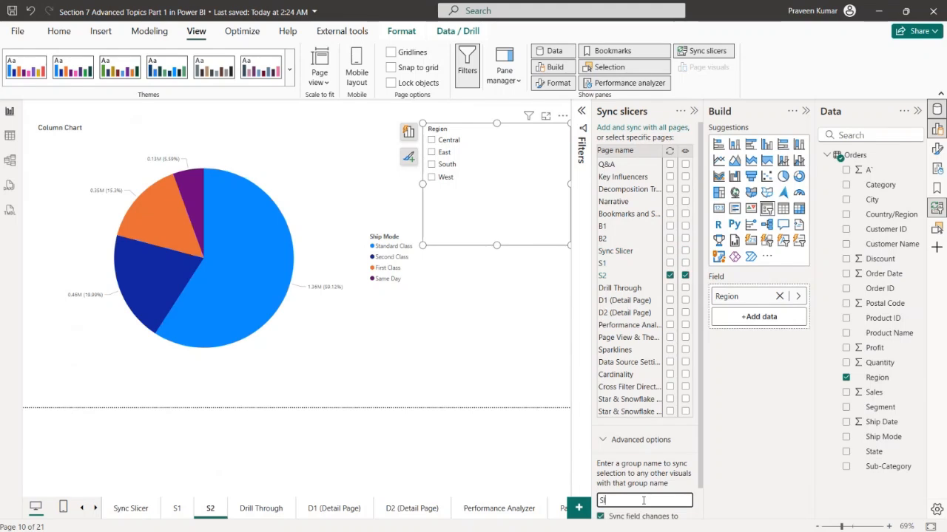
text(icer)
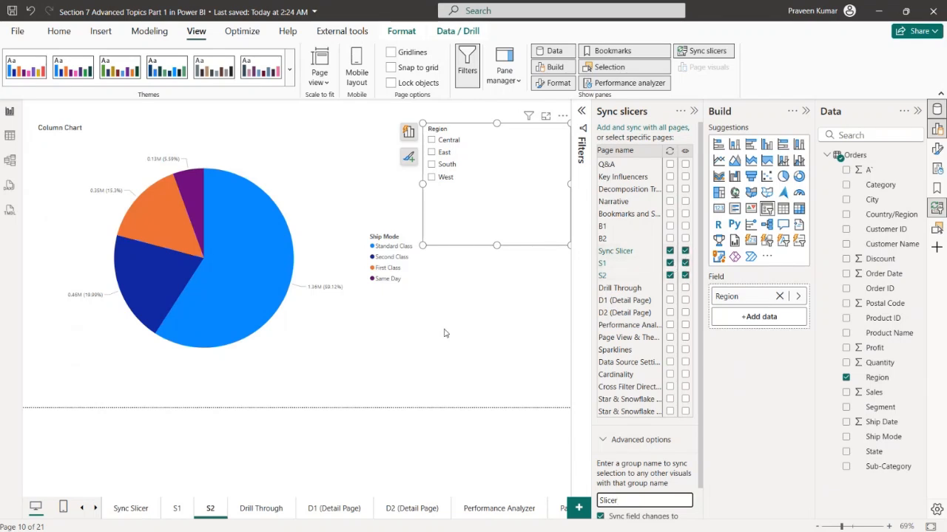
Select Central in the Sync Slicer page's Region slicer and check the synced selection on pages S1 and S2
click(146, 512)
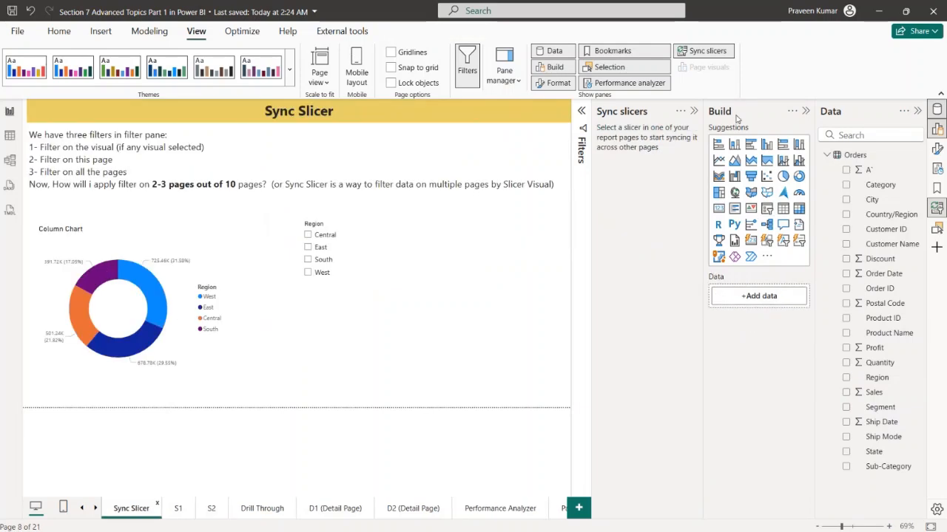
click(693, 112)
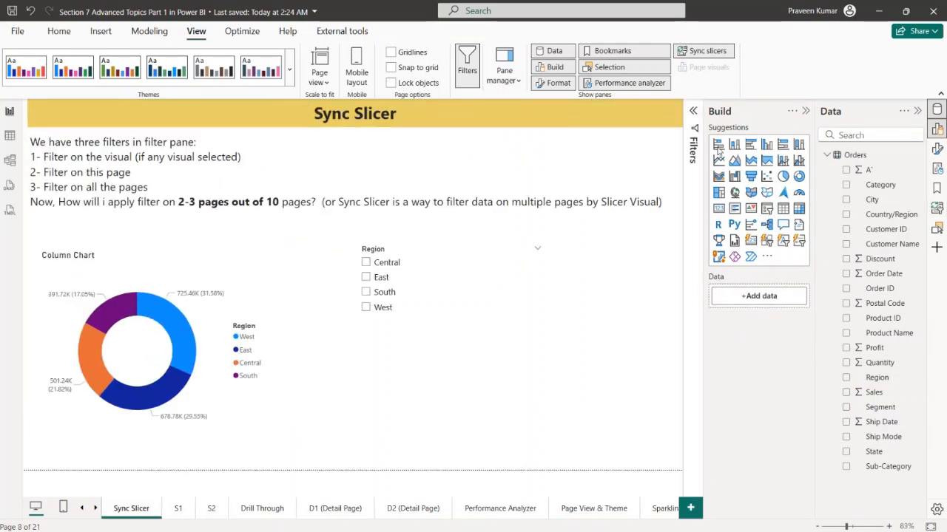
click(382, 264)
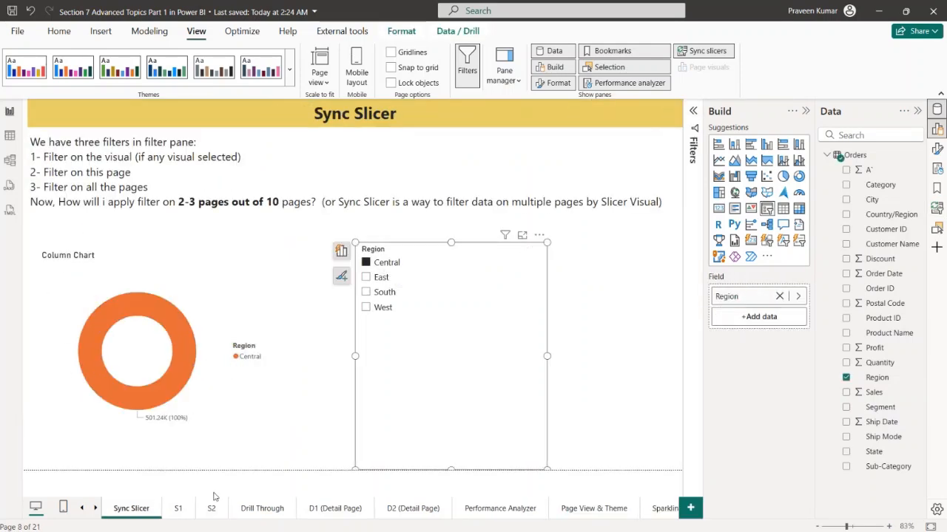
click(180, 510)
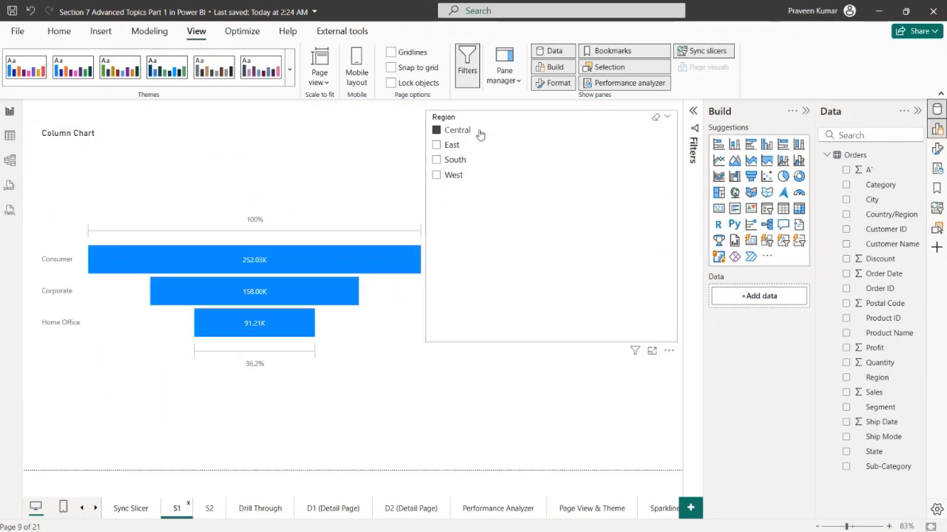
click(208, 508)
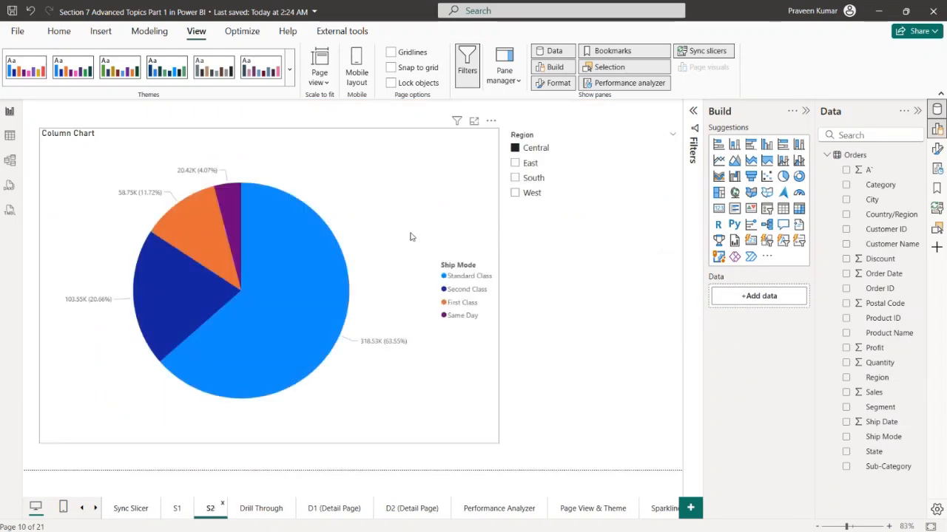
Replace Ship Mode with Region as the legend of the pie chart on page S2
click(402, 177)
click(780, 296)
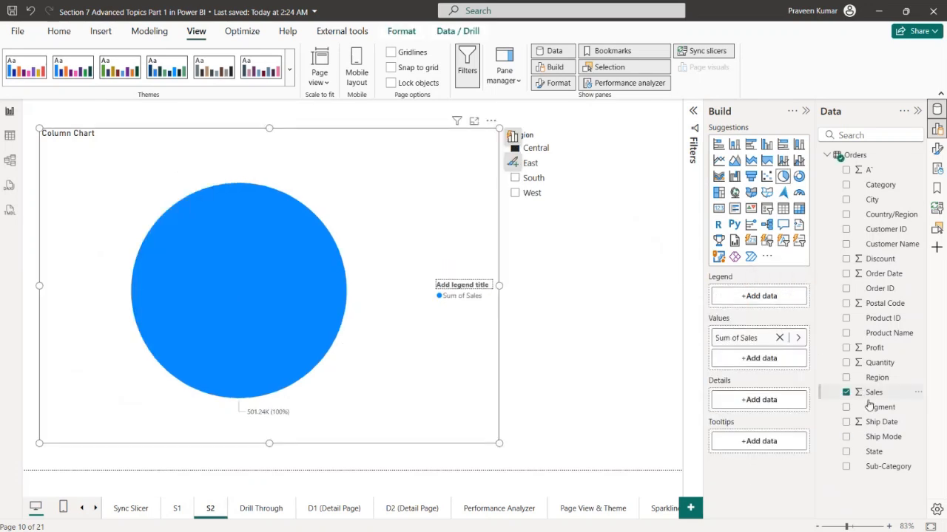
drag(872, 379, 742, 297)
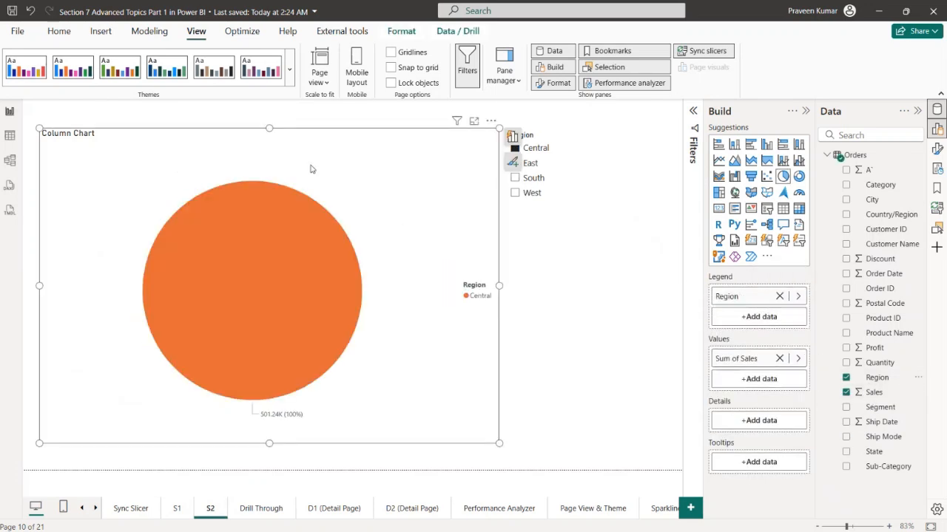
click(599, 369)
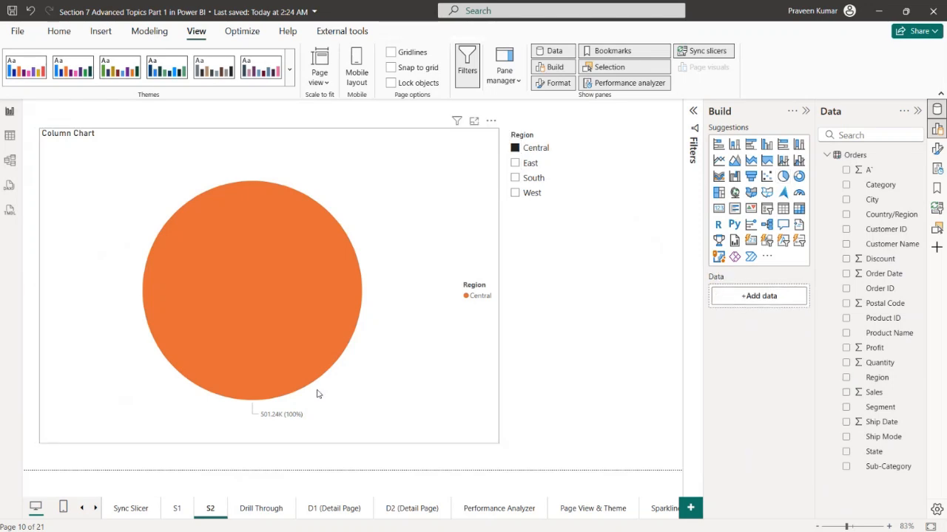
Switch the Sync Slicer page's Region slicer to East and check that pages S1 and S2 follow
click(148, 513)
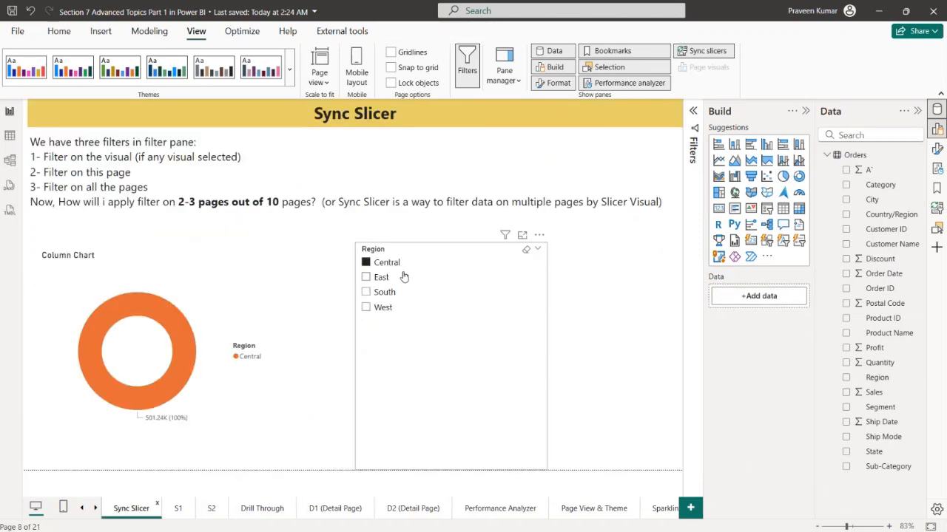
click(377, 278)
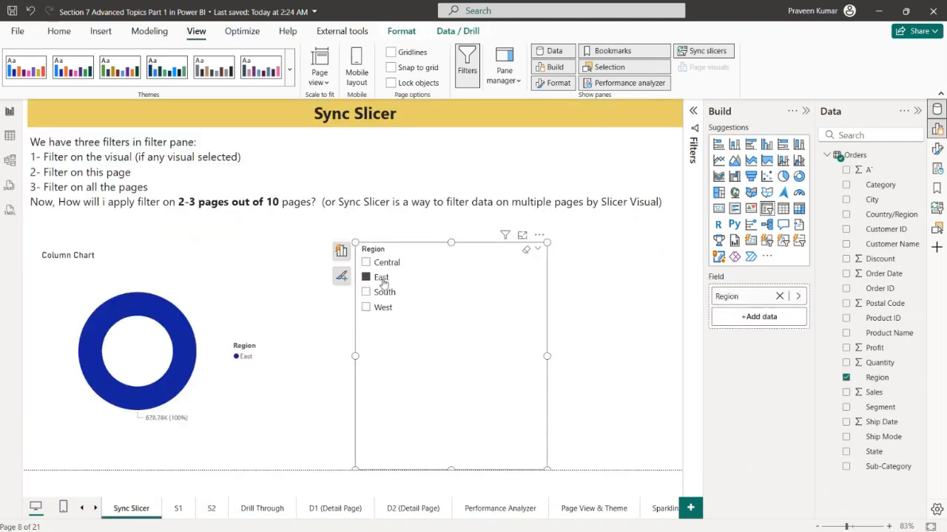
click(180, 509)
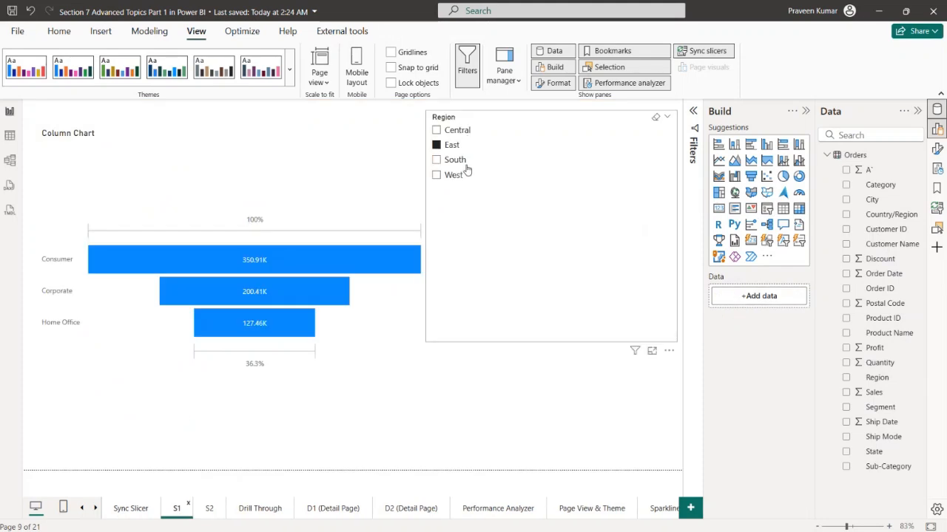
click(211, 509)
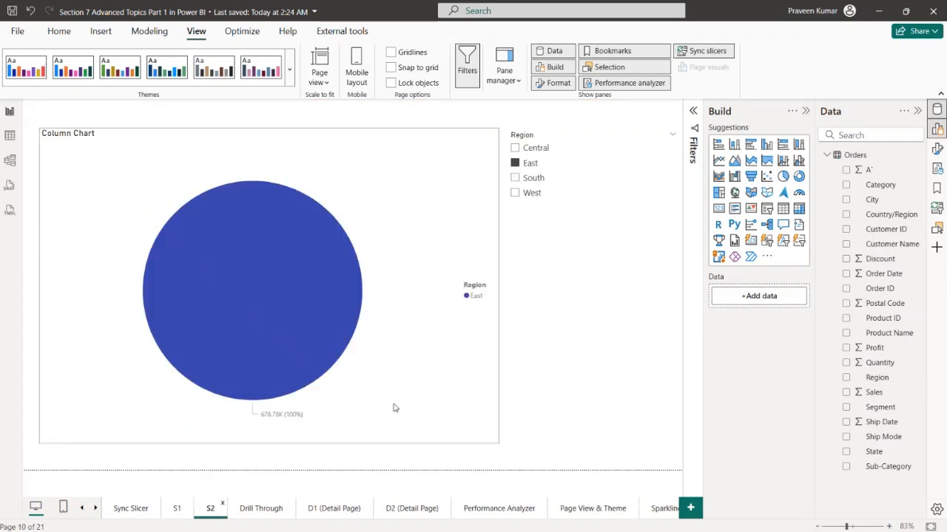
Collapse the Build and Data panes and select West in the Region slicer on page S1
click(804, 111)
click(917, 111)
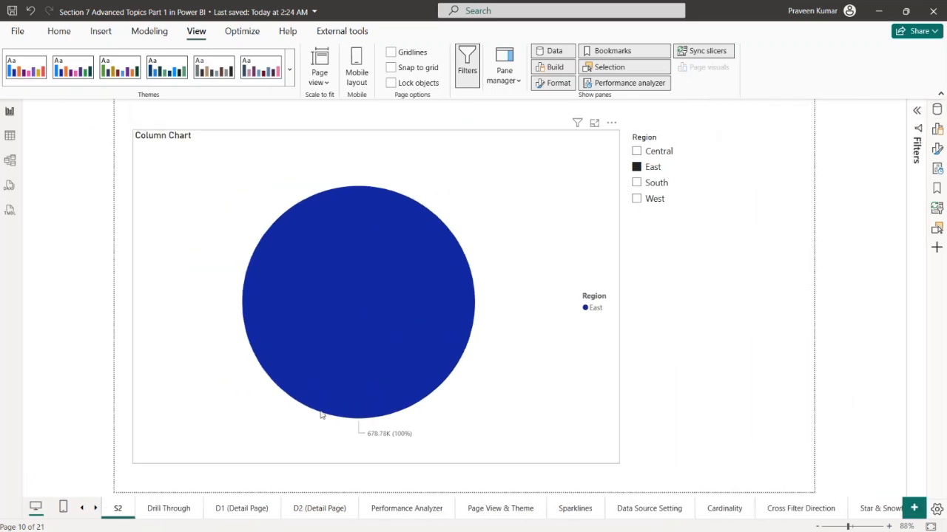
click(159, 512)
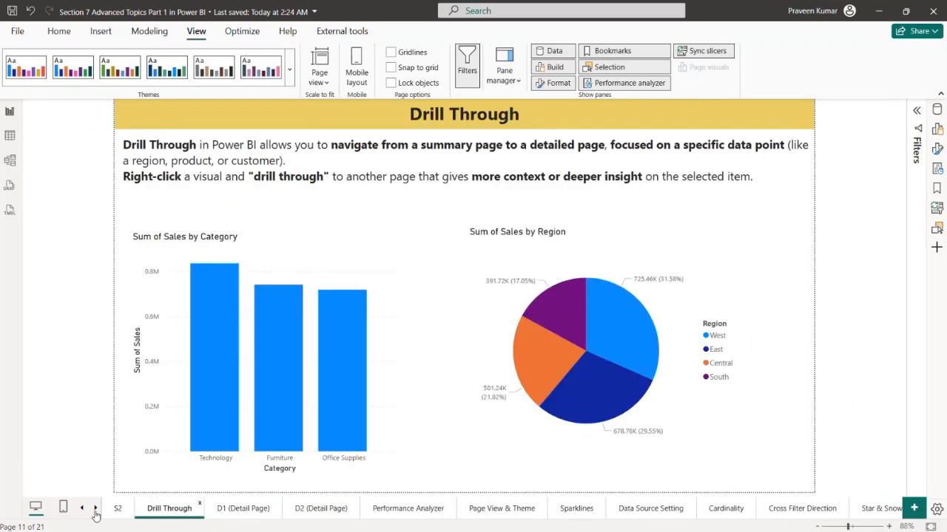
click(81, 508)
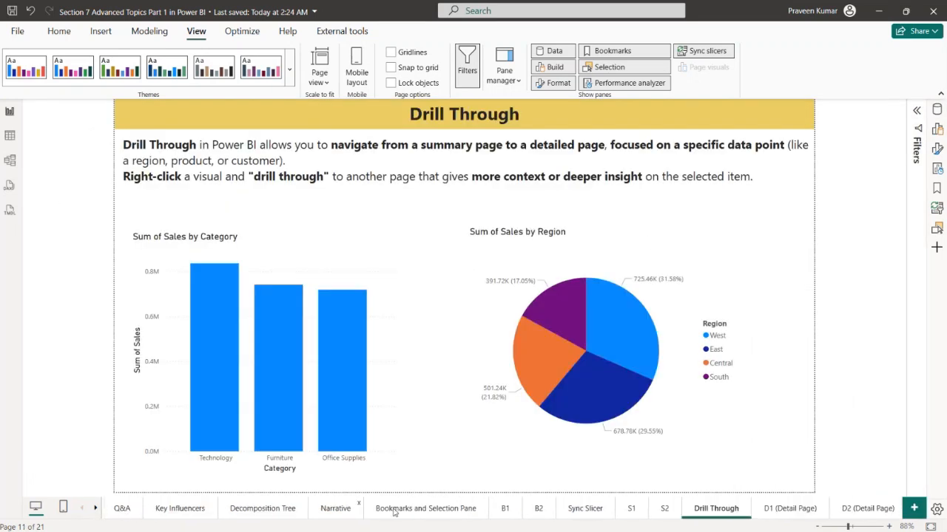
click(632, 510)
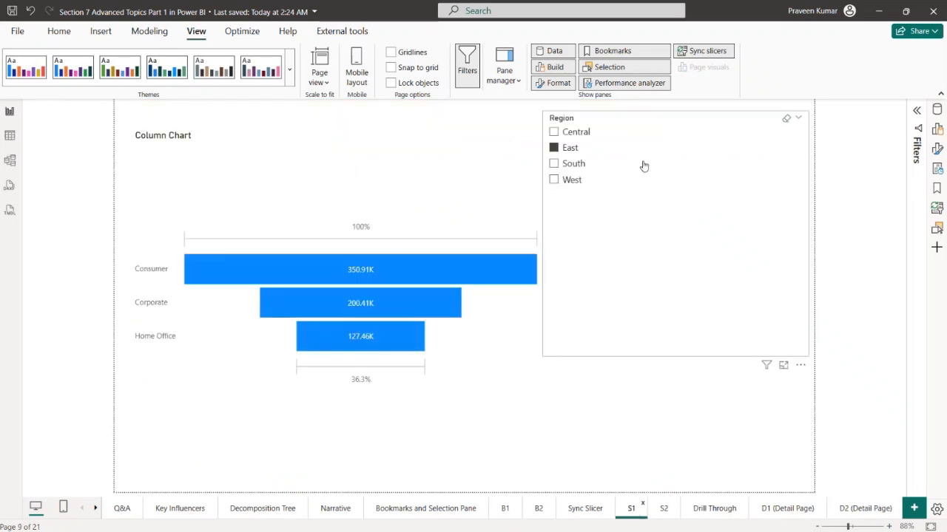
click(695, 181)
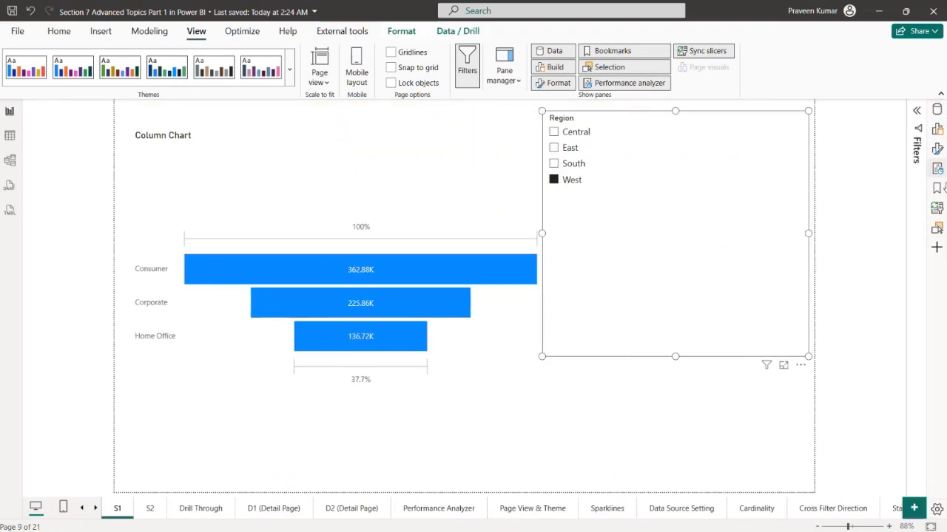
Hide the Region slicers on pages S1 and S2 using their layer visibility
click(936, 228)
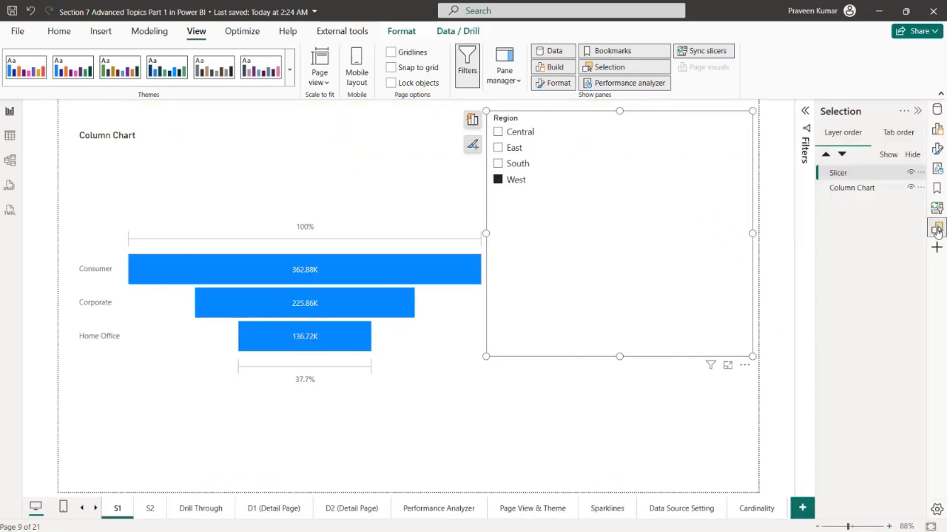
click(911, 172)
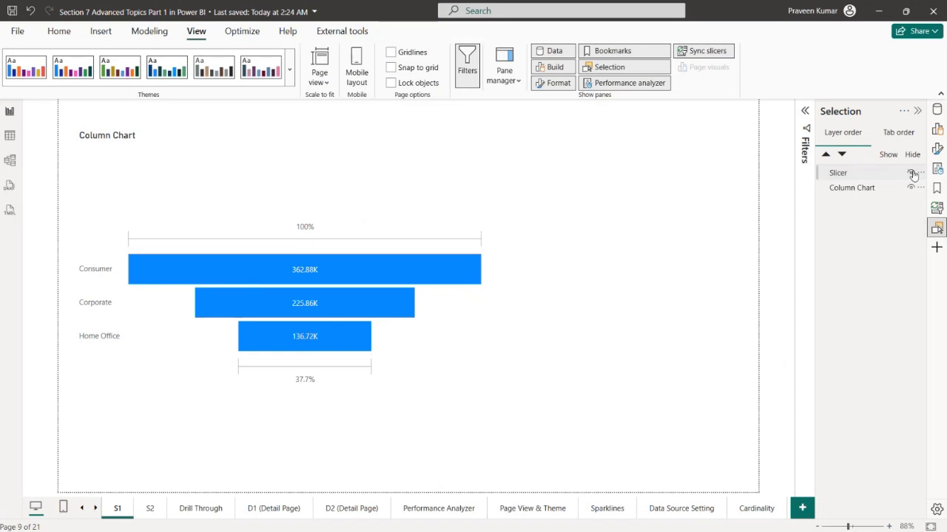
click(160, 512)
click(636, 236)
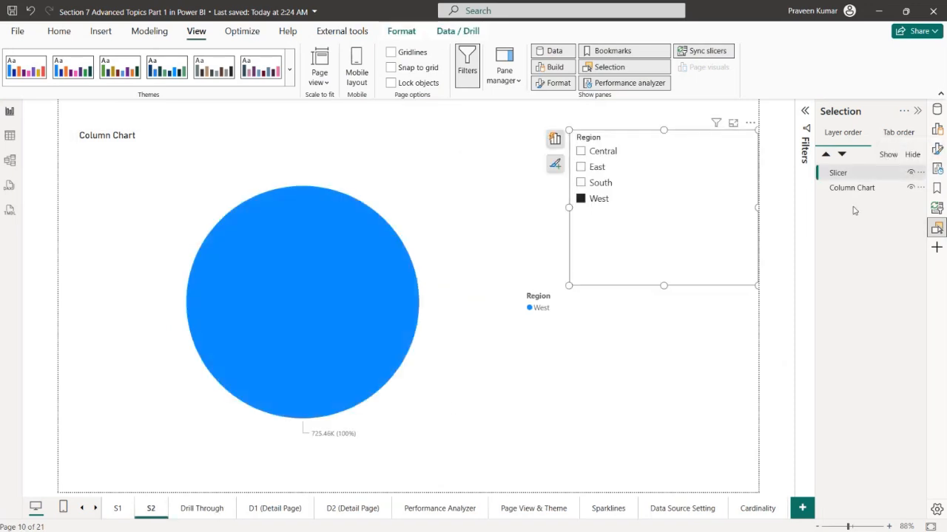
click(910, 173)
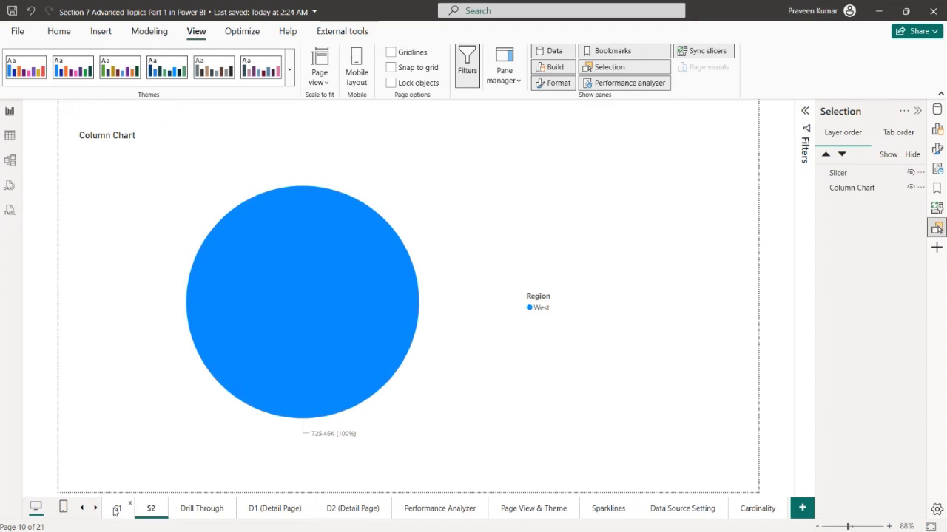
Select East in the Sync Slicer page's Region slicer and check the charts on S1 and S2 with their slicers hidden
click(81, 508)
click(81, 509)
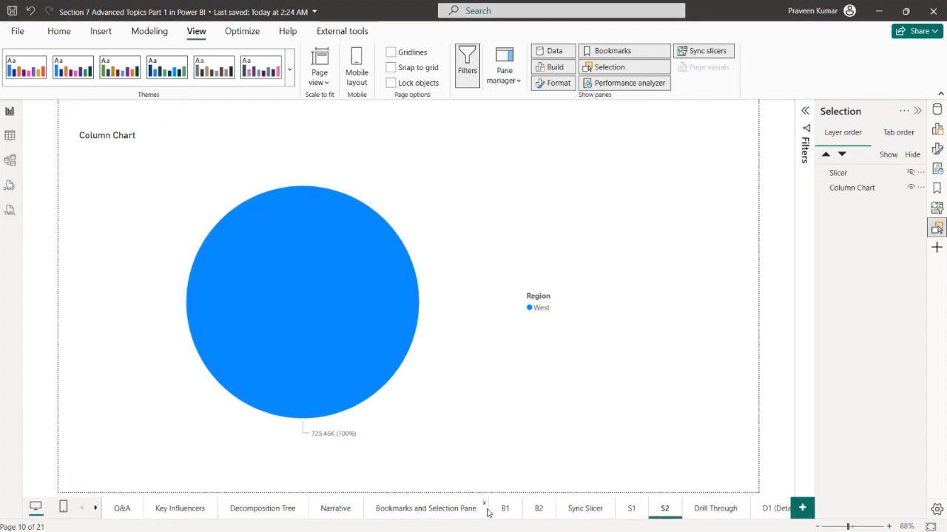
click(585, 509)
click(438, 288)
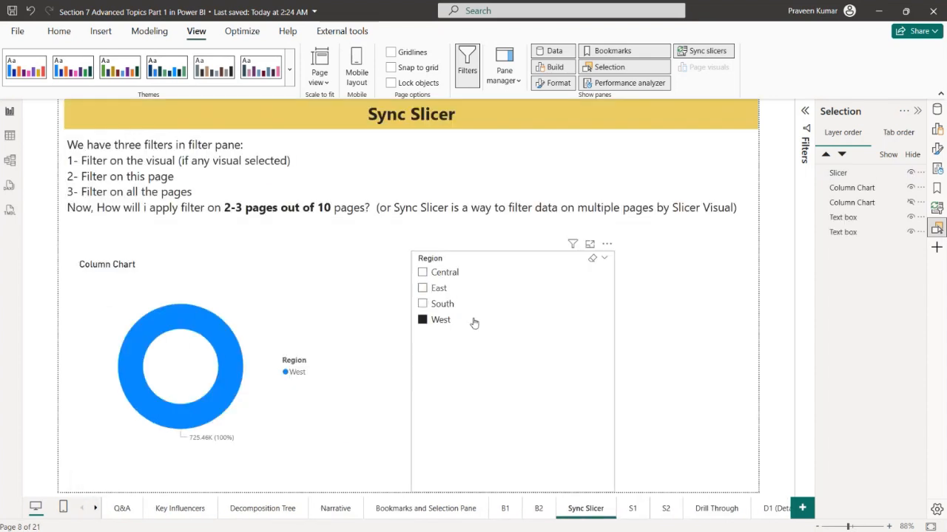
click(631, 509)
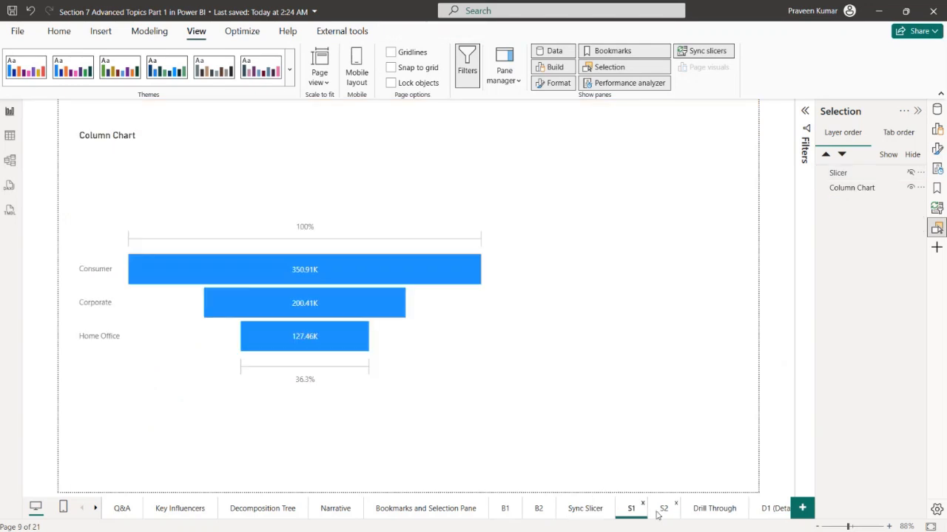
click(664, 510)
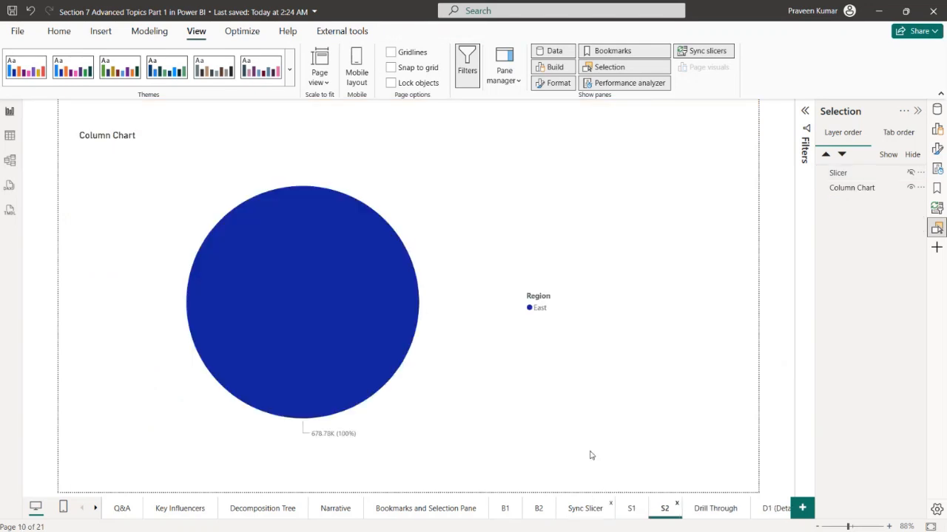
click(568, 513)
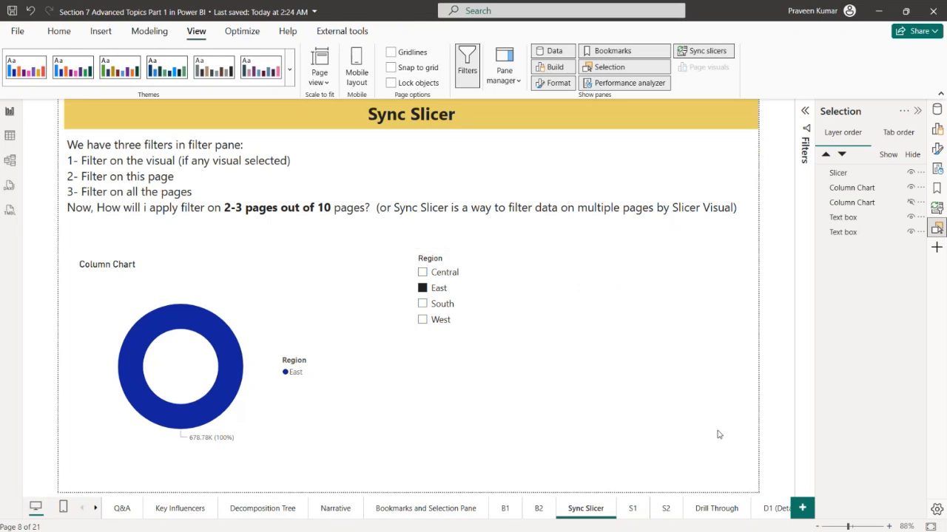
Show the Drill Through page without the Selection pane and inspect the context options for the Office Supplies column in the category chart
click(722, 513)
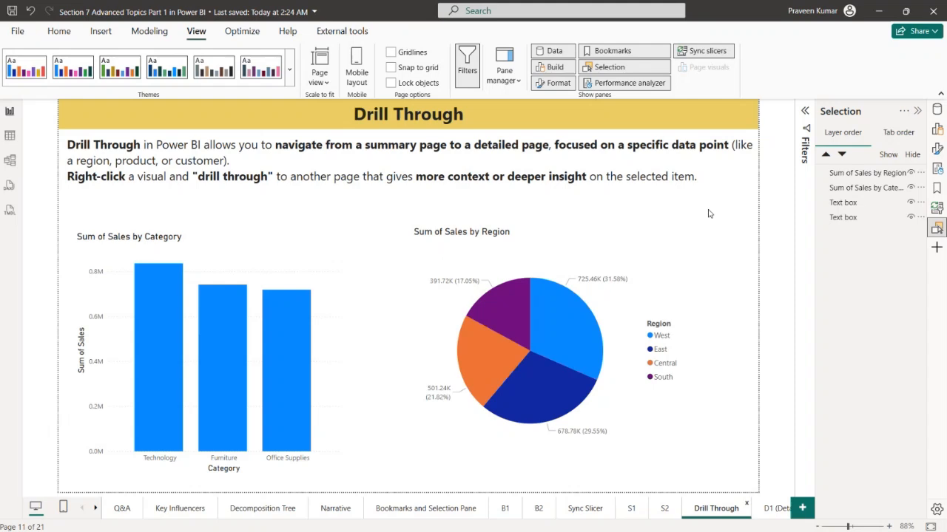
click(917, 112)
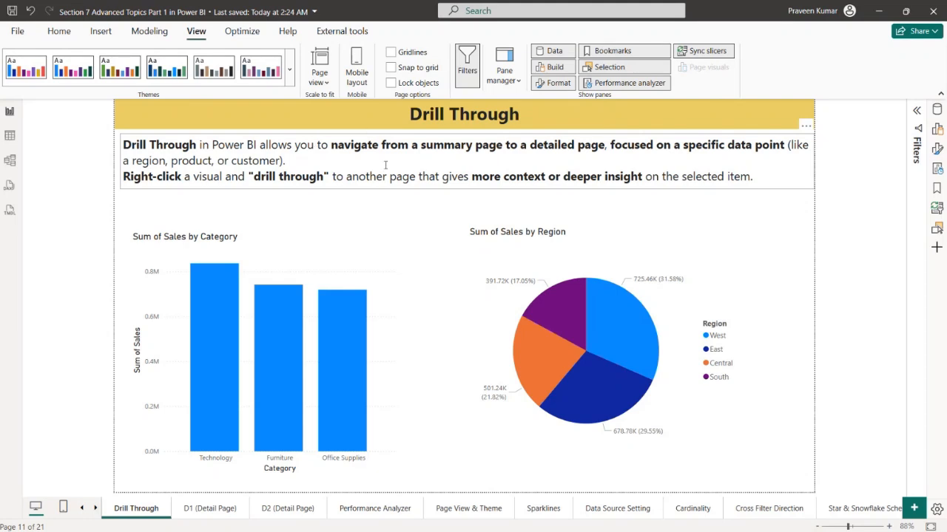
click(334, 337)
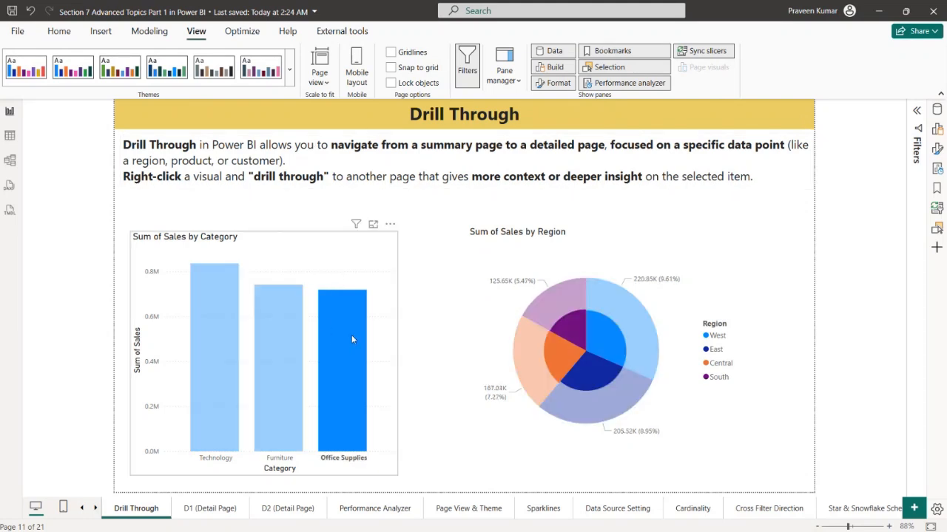
right_click(350, 322)
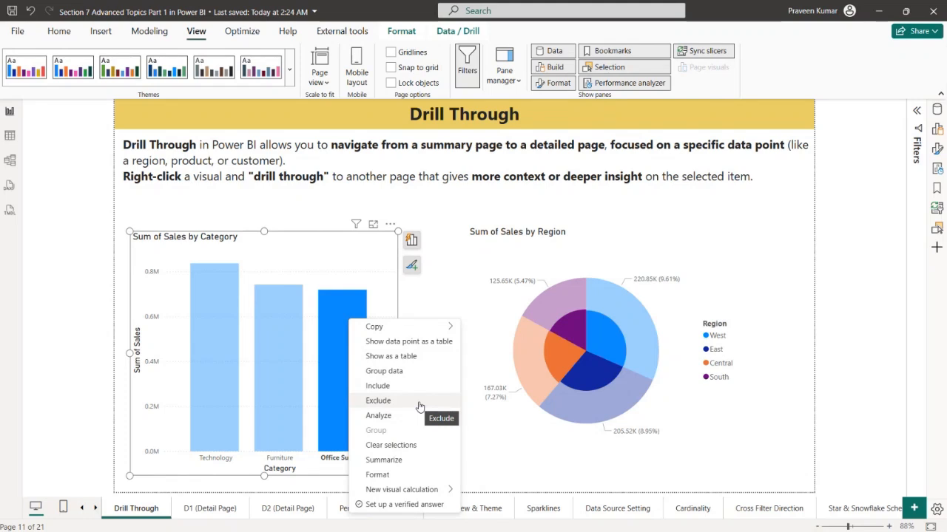
click(436, 269)
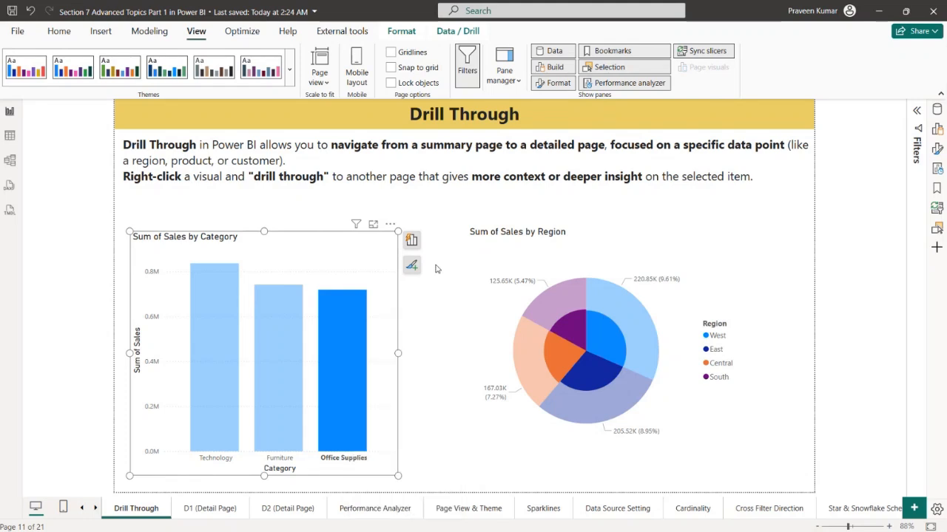
click(381, 284)
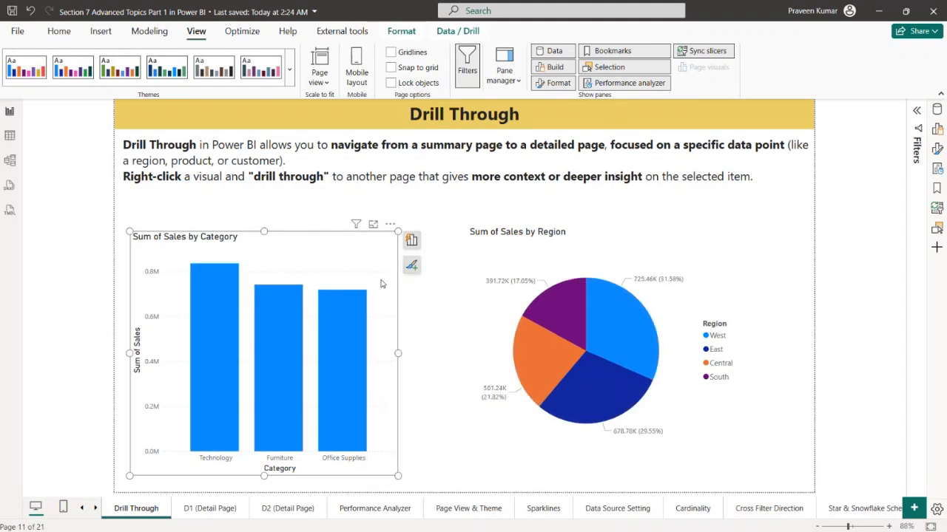
click(453, 288)
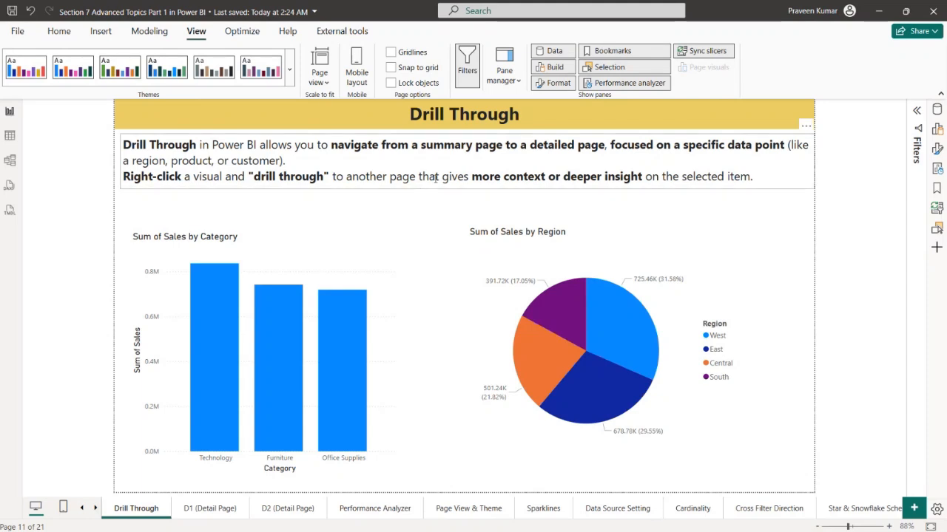
Show the product information to check the installed Power BI Desktop version
click(17, 31)
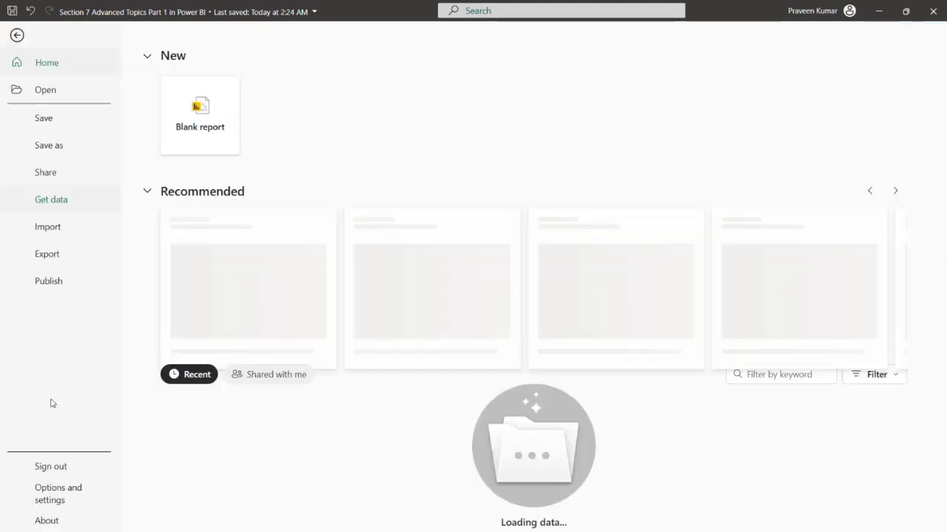
click(47, 519)
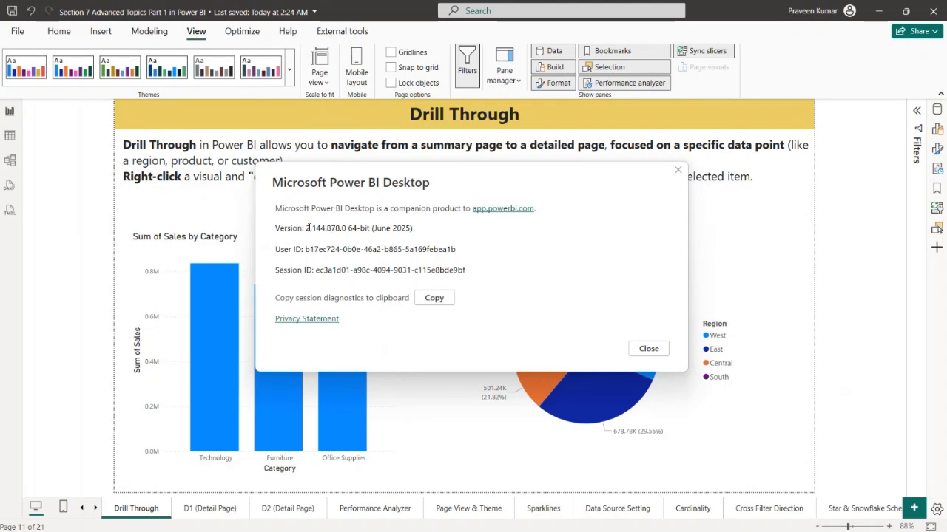
Highlight the installed version number and release in the product information, then close the information window
drag(306, 227, 412, 228)
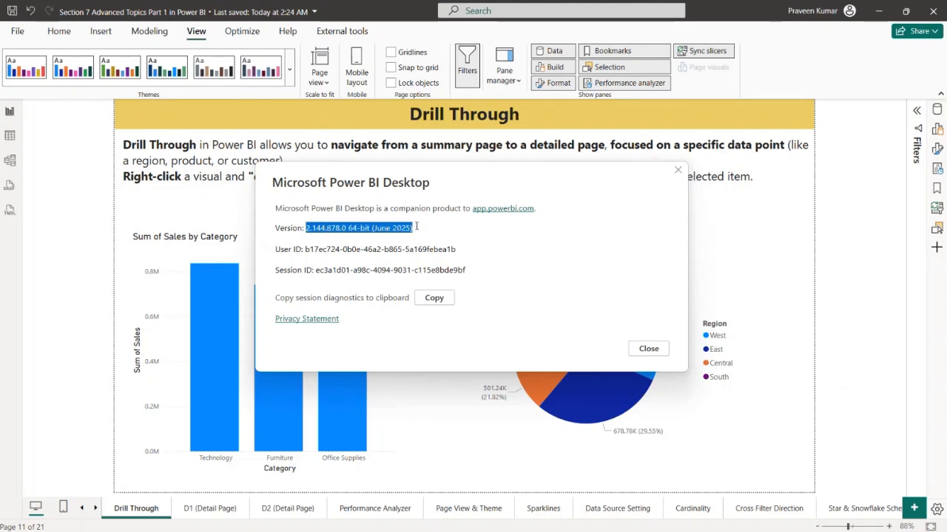
click(357, 246)
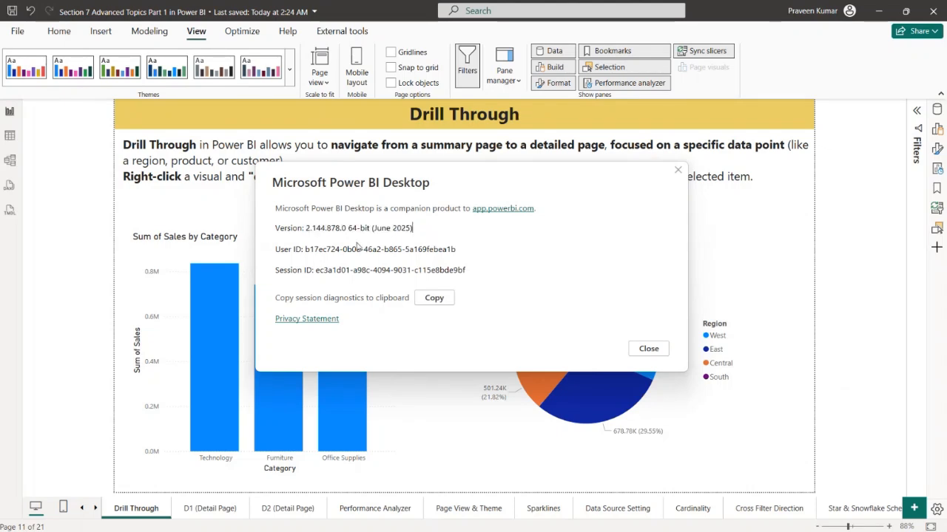
double_click(305, 228)
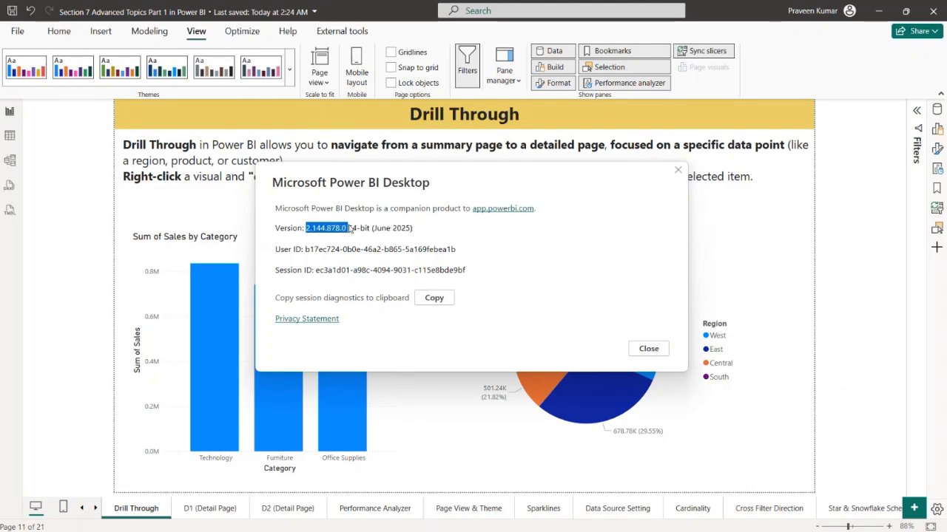
click(675, 173)
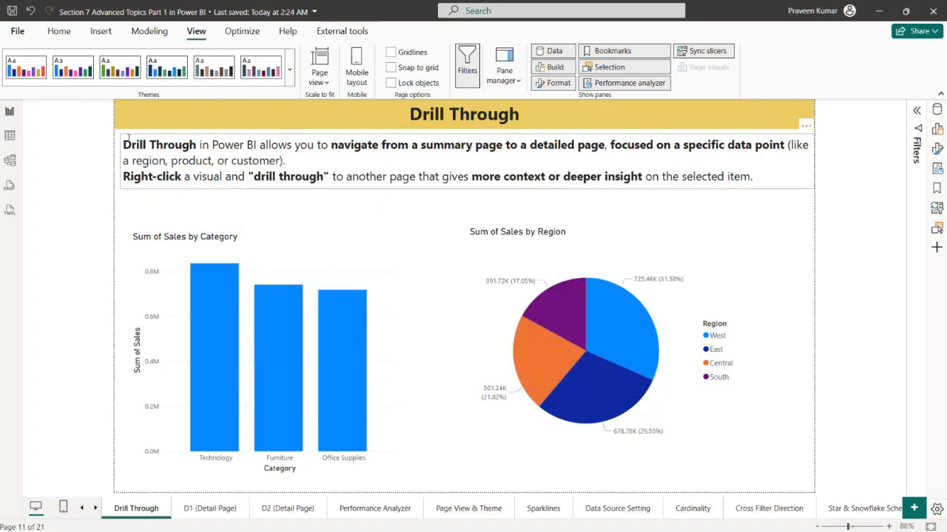
Display the preview features in the program options and examine the list of available features
click(28, 33)
click(57, 496)
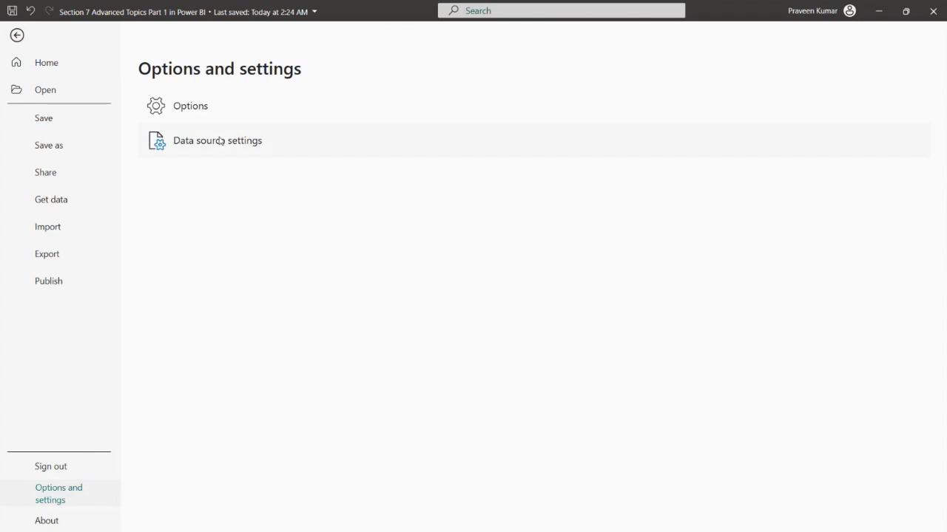
key(Escape)
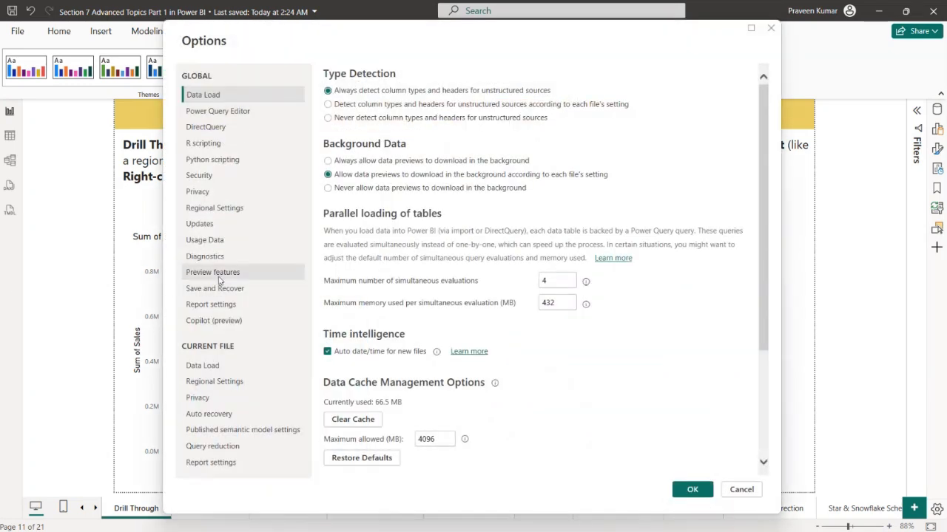
click(244, 278)
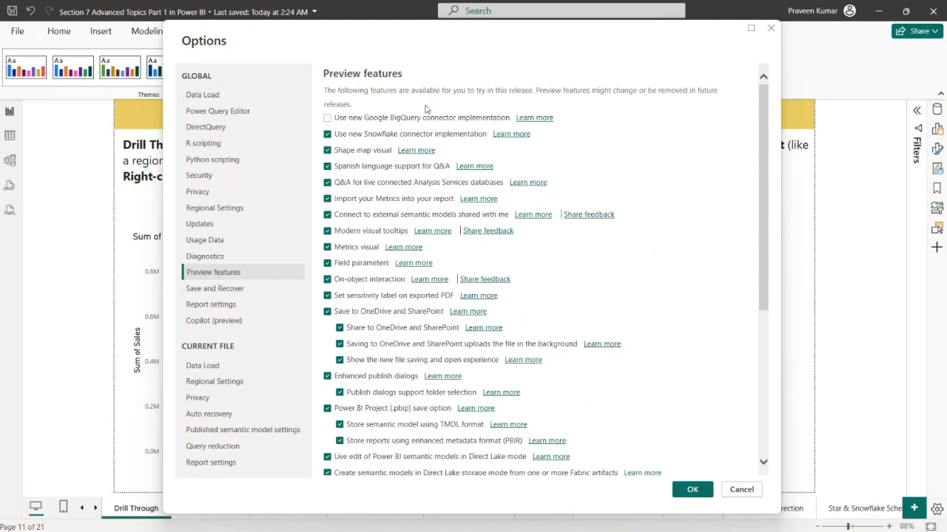
scroll(473, 222, down, 5)
scroll(474, 222, up, 5)
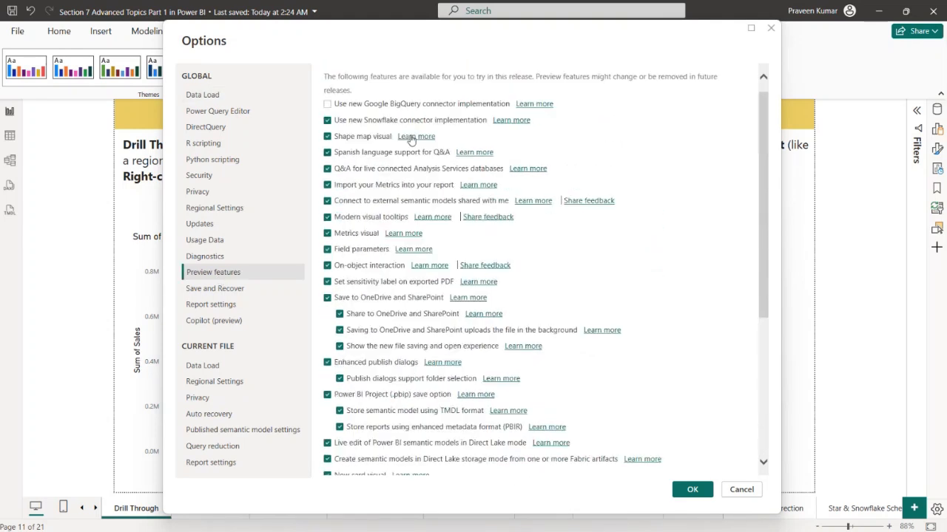
scroll(444, 281, down, 6)
scroll(434, 321, up, 8)
scroll(457, 307, down, 5)
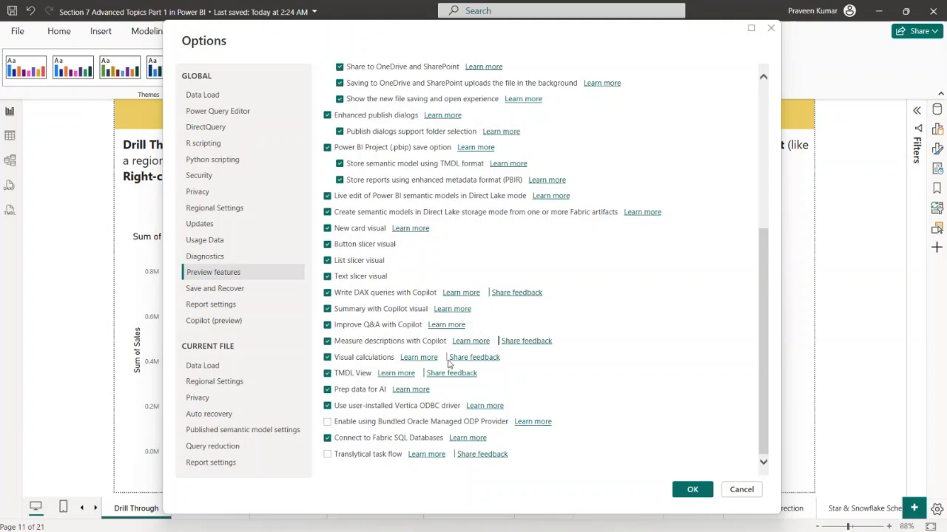
scroll(418, 308, up, 5)
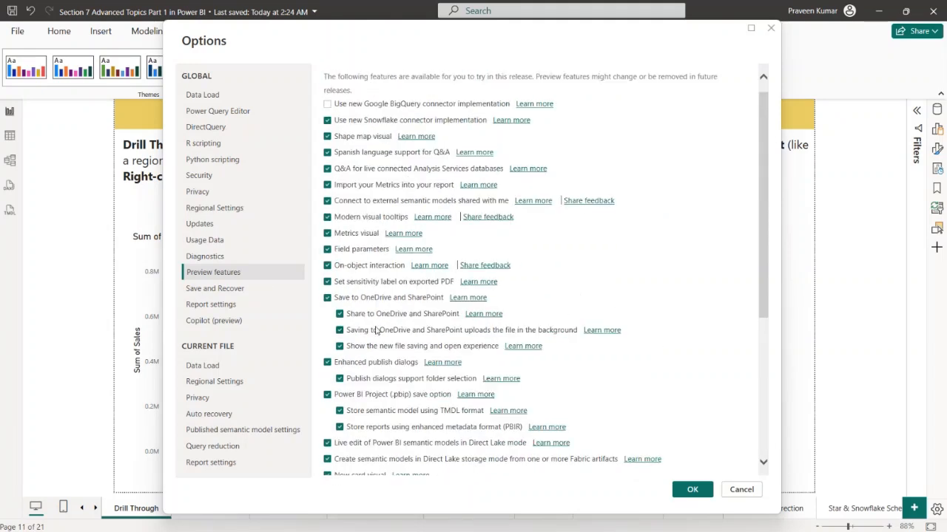
Switch the On-object interaction preview feature off and back on, and accept the options
click(327, 267)
click(327, 265)
click(691, 491)
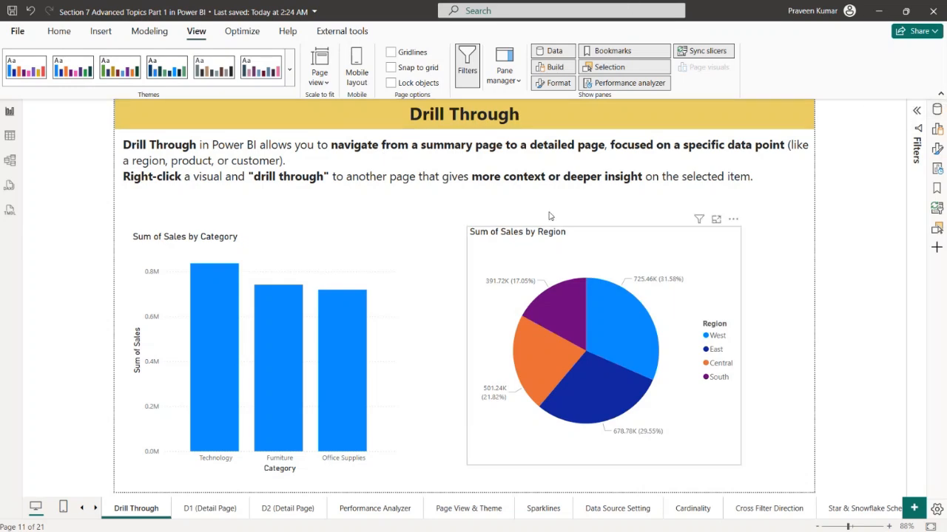
Set the page type of the Drill Through page to Drillthrough in its page information
click(937, 147)
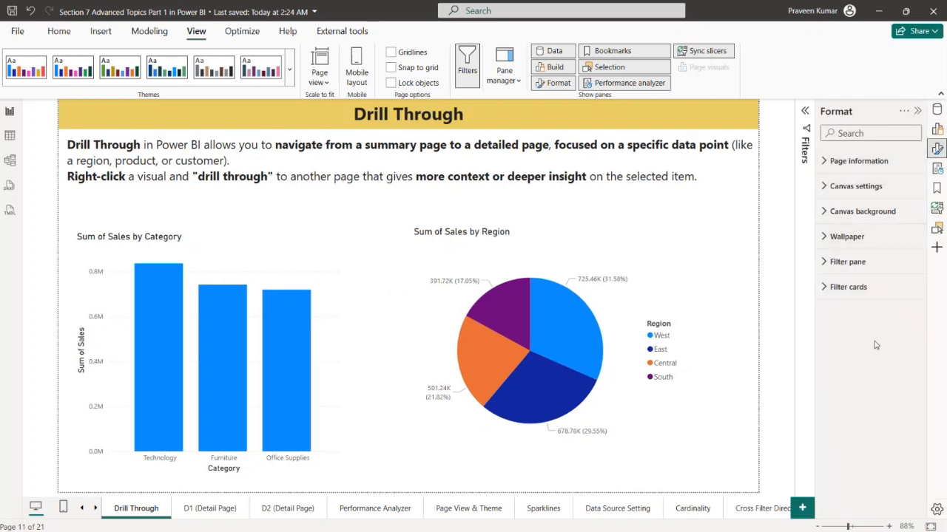
click(849, 163)
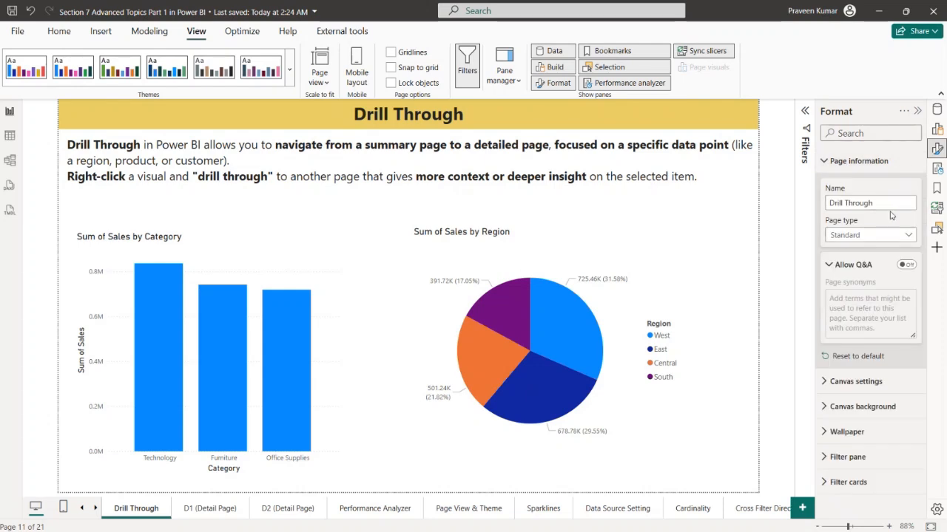
click(891, 238)
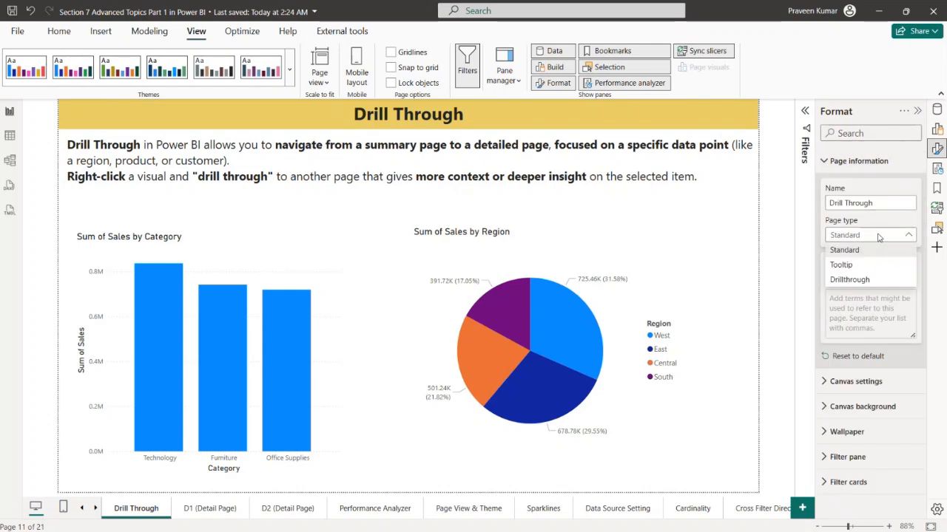
click(861, 281)
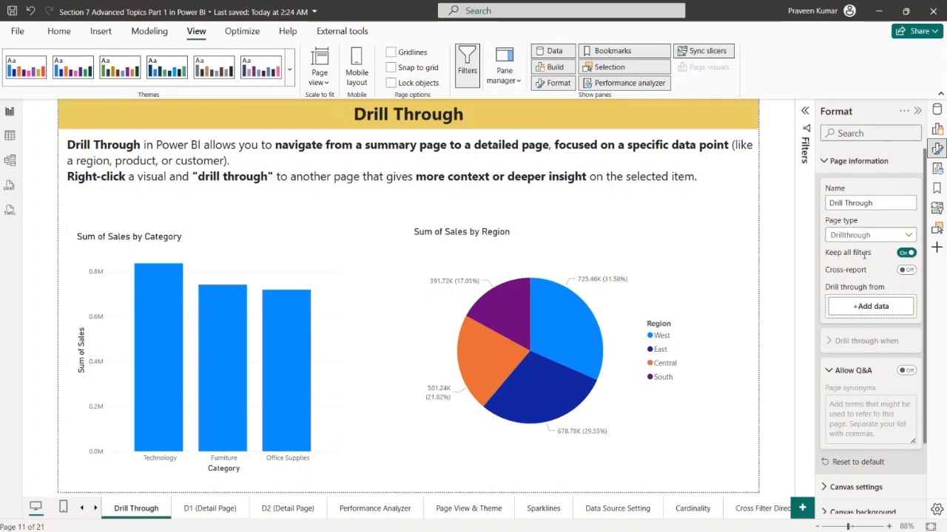
Show the data and build settings and inspect which fields the category column chart and the region pie chart use
click(937, 109)
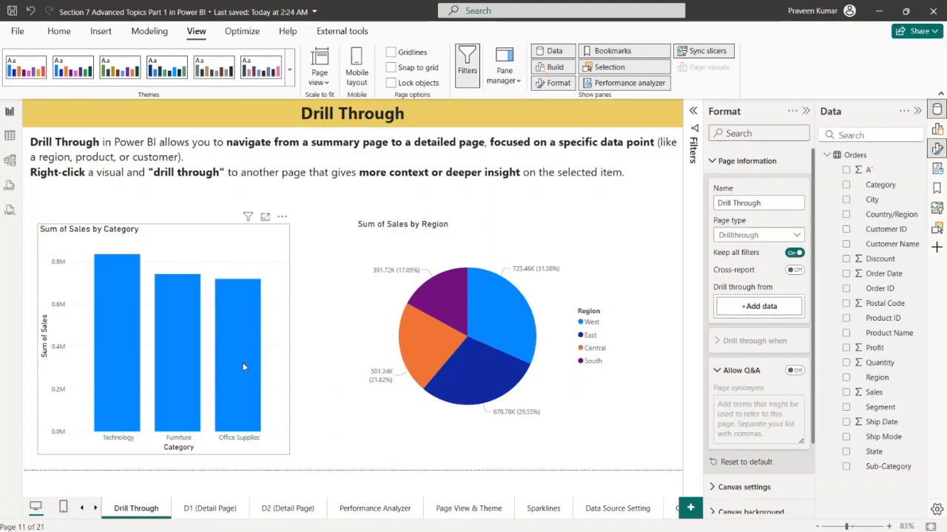
click(282, 334)
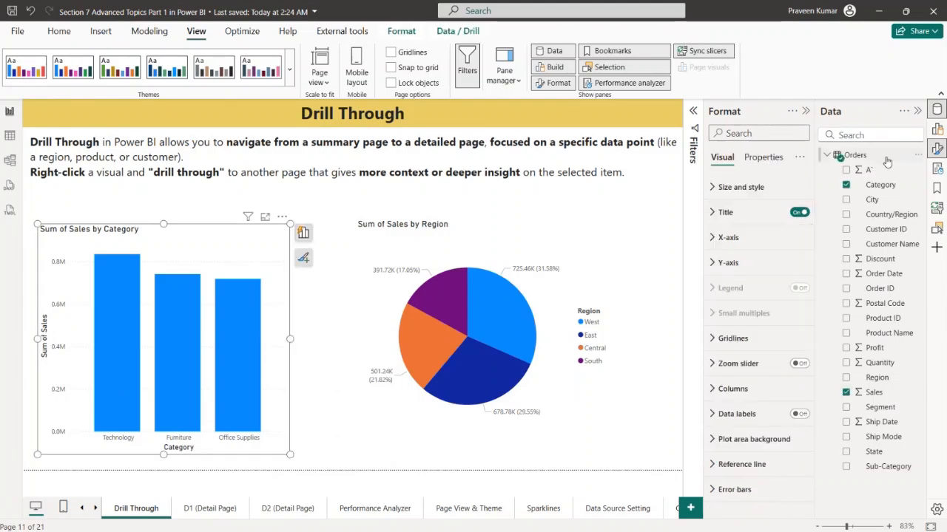
click(937, 128)
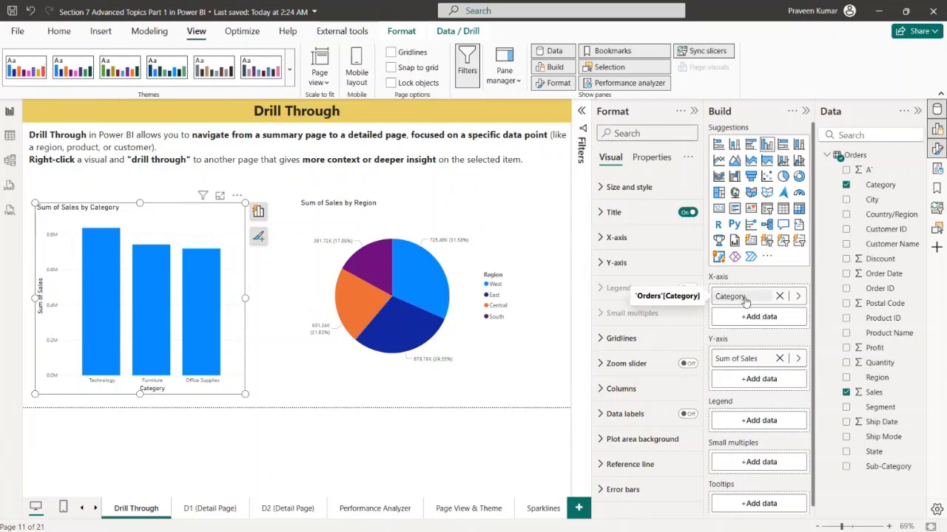
click(497, 339)
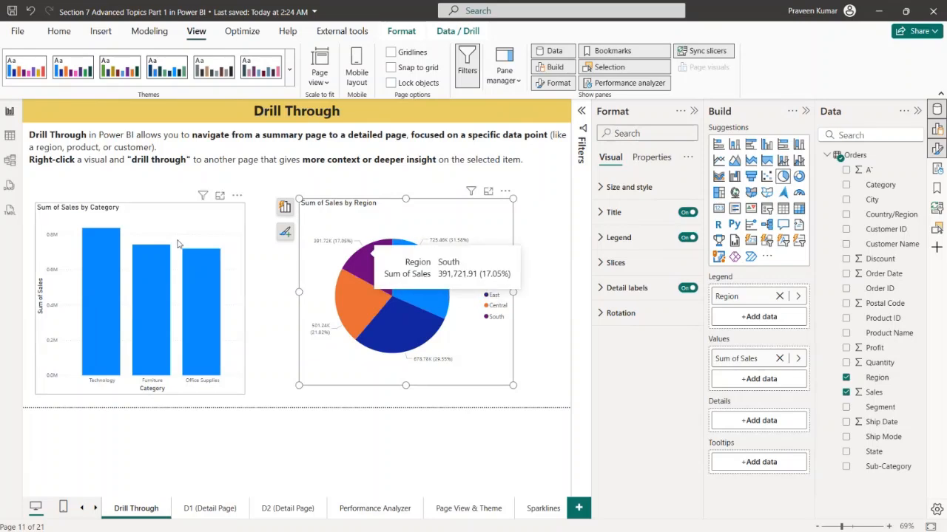
click(207, 222)
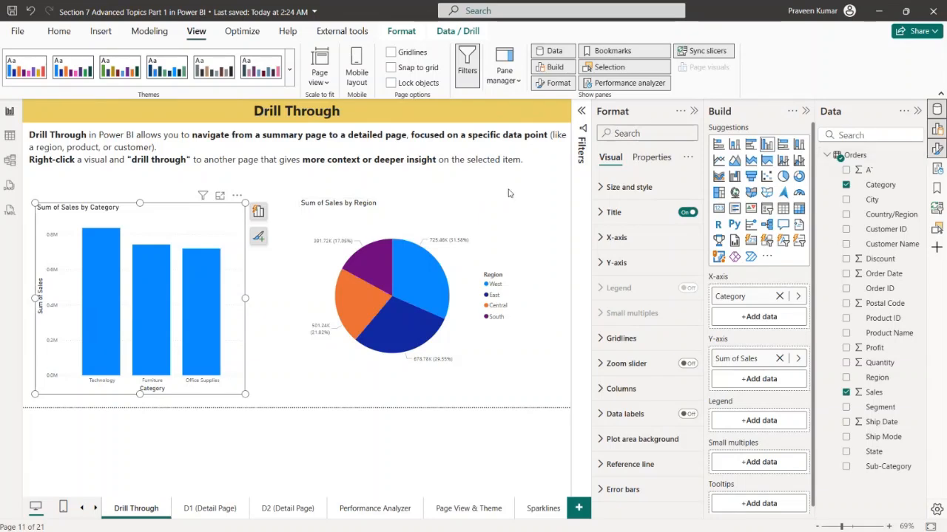
Add Category and Region from the Orders table as drill-through fields of the Drill Through page
click(554, 187)
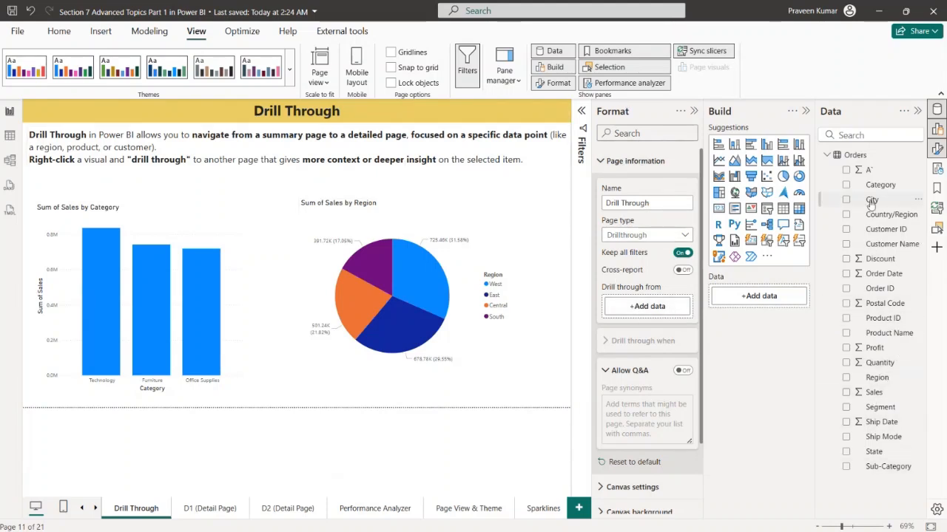
drag(880, 185, 636, 300)
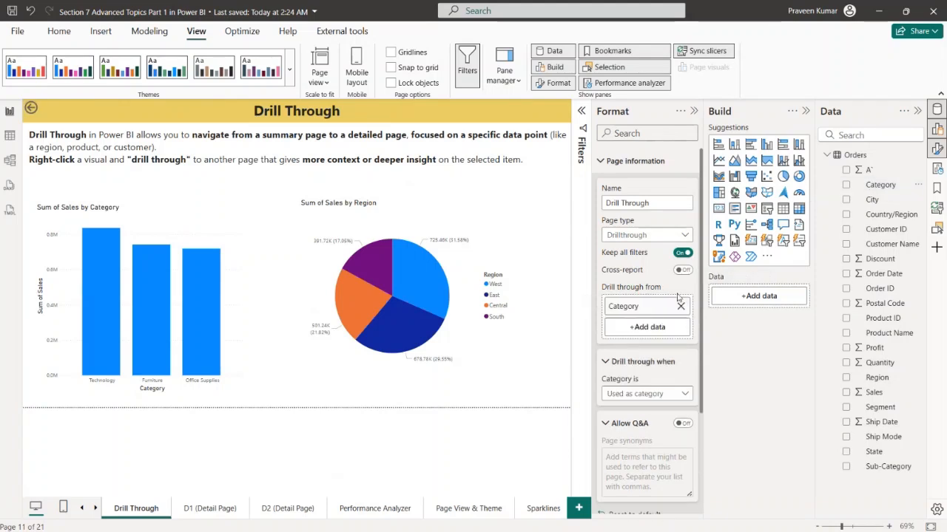
drag(875, 379, 644, 346)
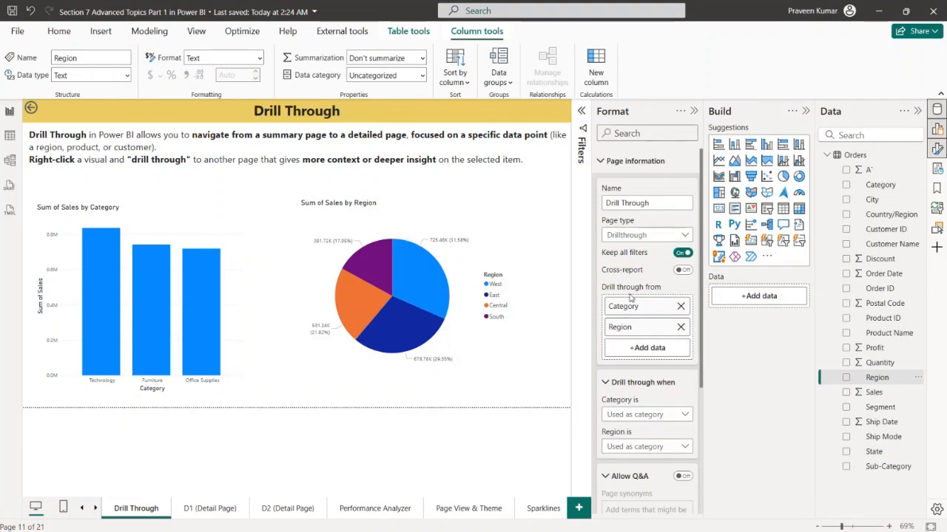
Insert an enlarged table on D1 (Detail Page) with the Orders columns Category, Sub-Category, Sales and Profit
click(198, 520)
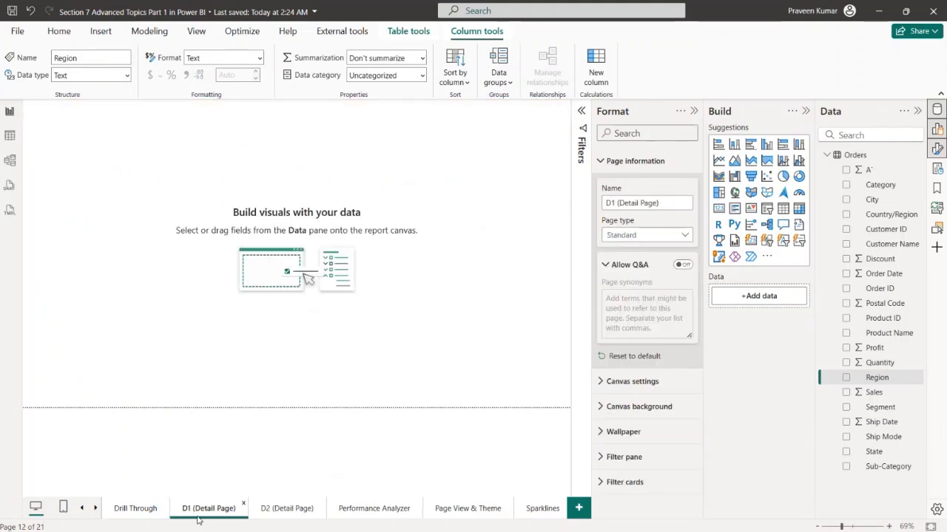
click(783, 209)
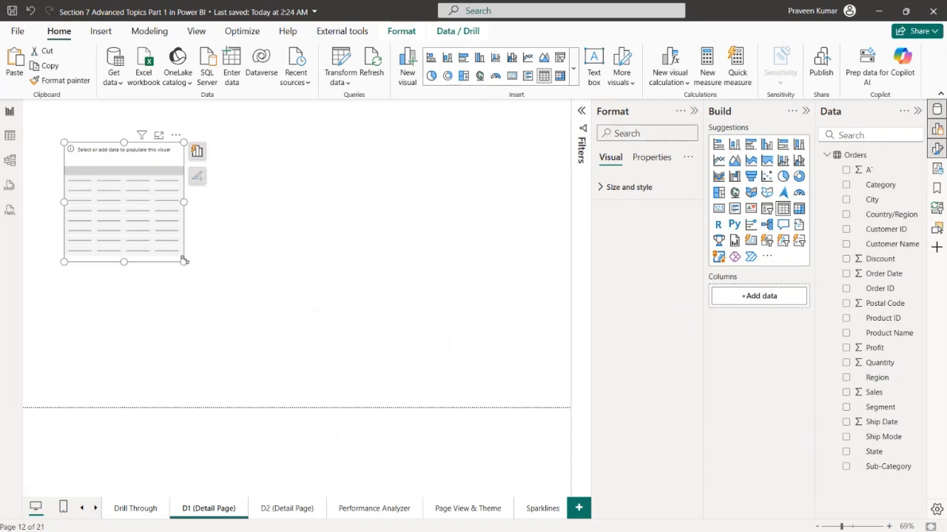
drag(184, 261, 477, 366)
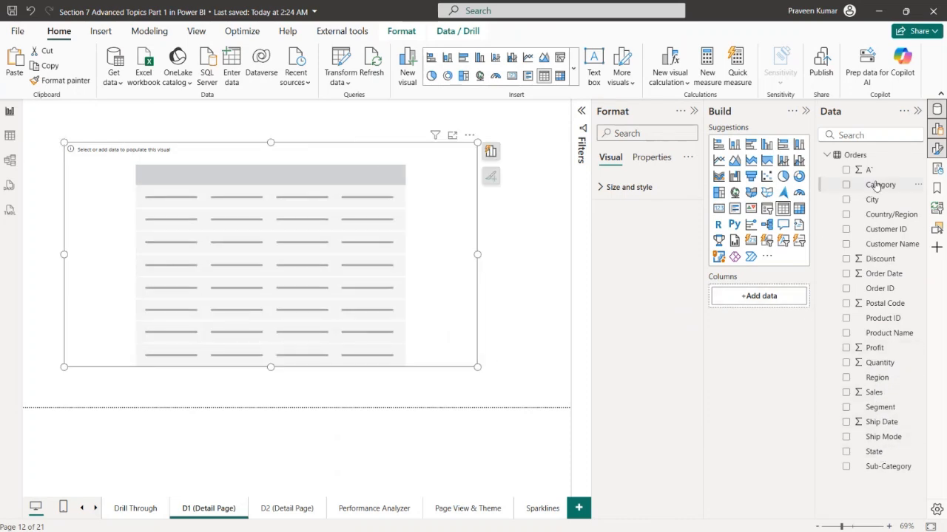
drag(873, 185, 762, 296)
drag(895, 466, 762, 316)
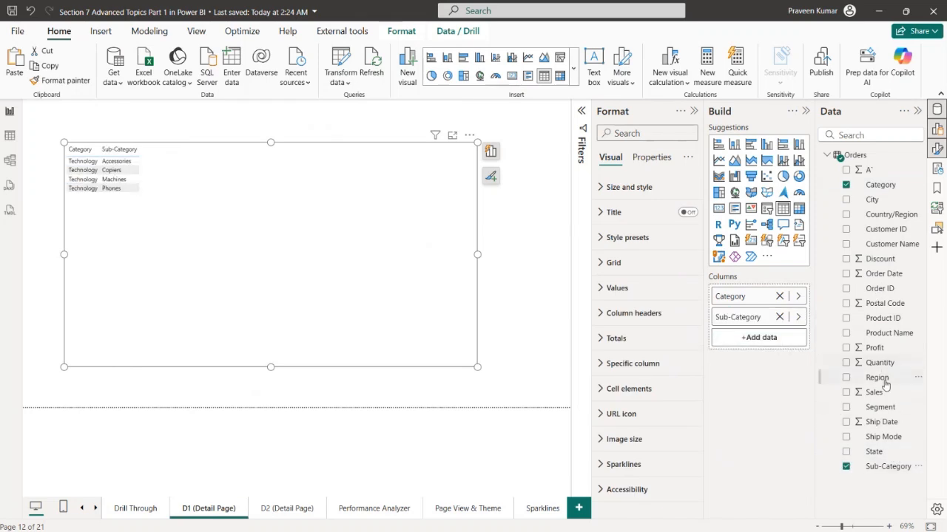
drag(868, 392, 775, 340)
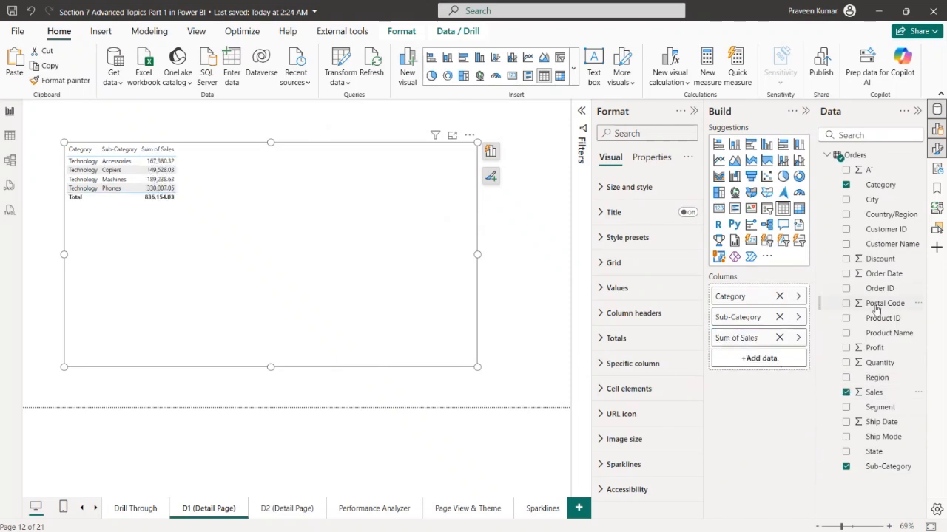
drag(878, 346, 758, 363)
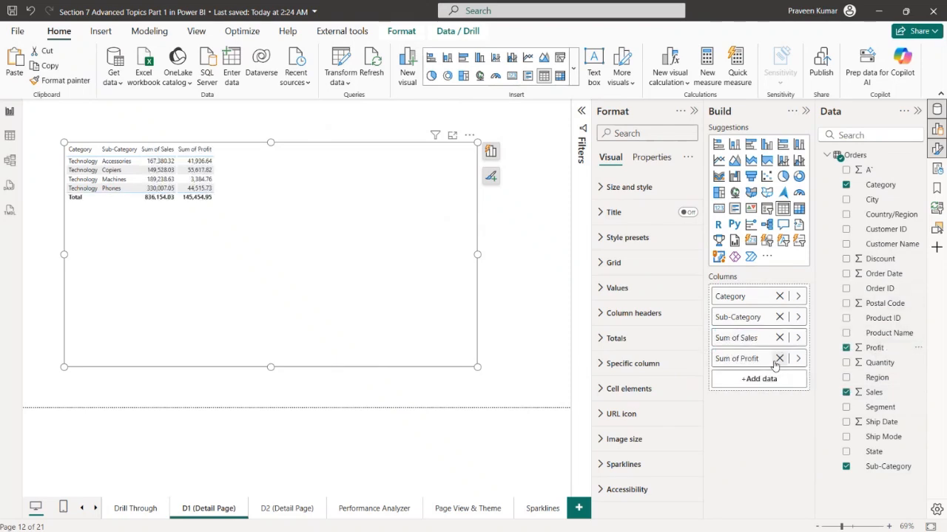
Find the font settings of the D1 table and set its global font size to 16
click(630, 132)
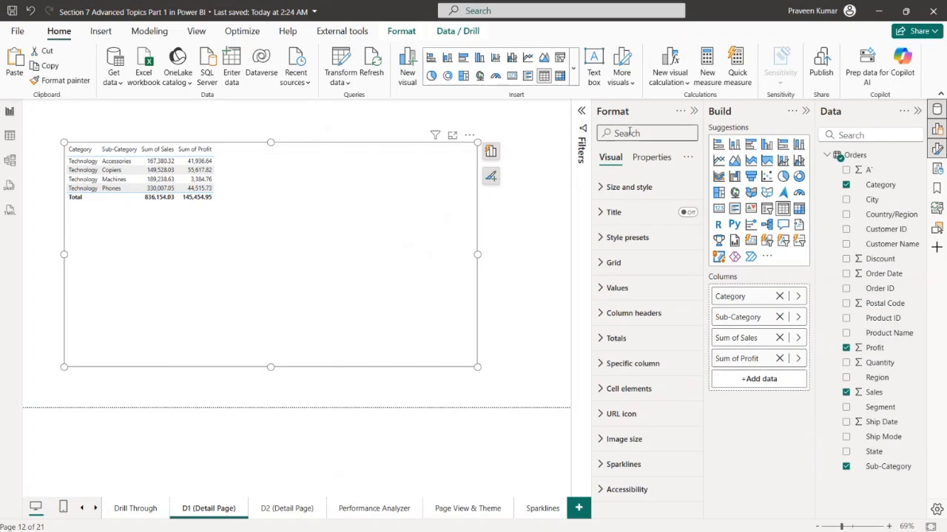
text(font)
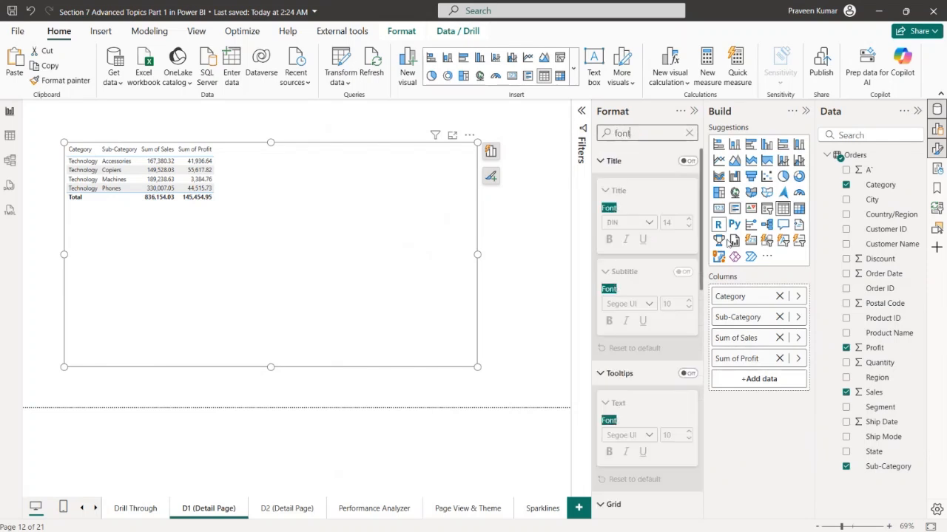
scroll(659, 310, down, 5)
scroll(658, 311, up, 3)
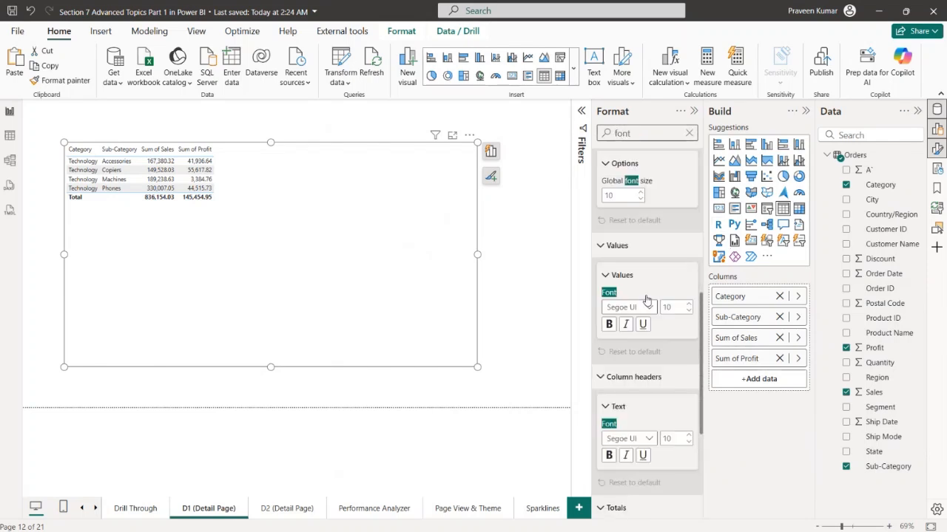
scroll(617, 379, down, 2)
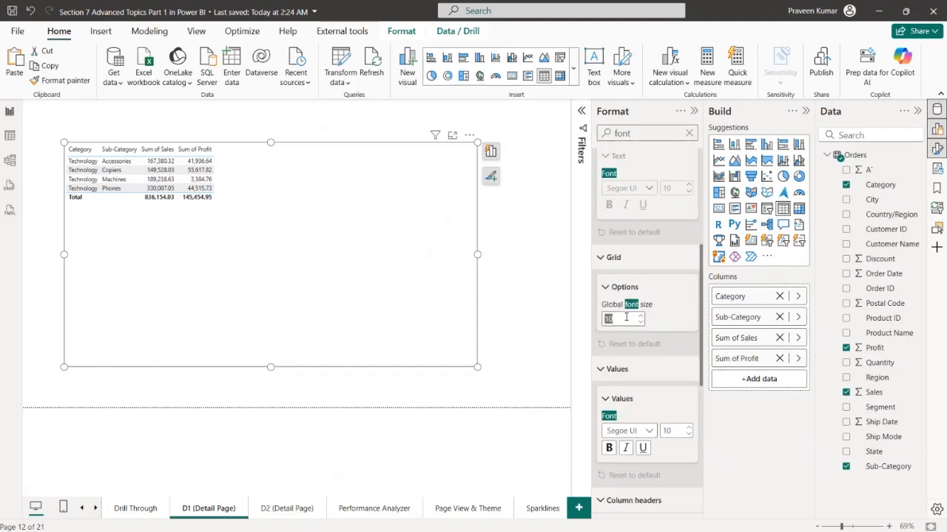
key(Return)
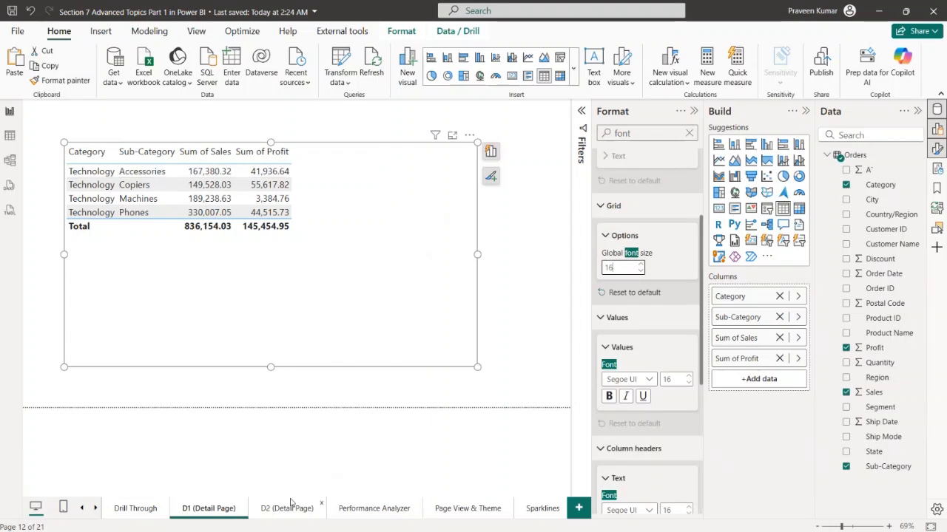
Copy the D1 table to D2 (Detail Page) and change its columns to Region, Sub-Category and Profit
click(363, 358)
click(285, 512)
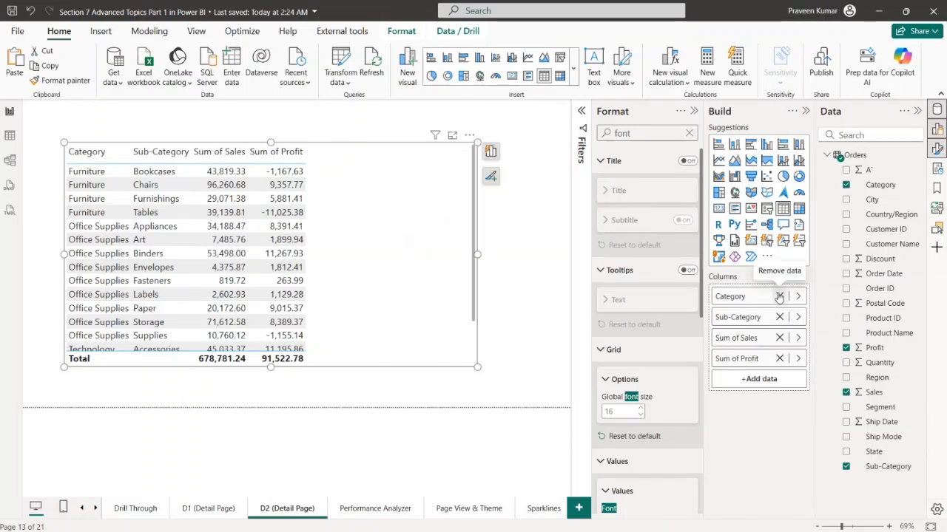
click(778, 317)
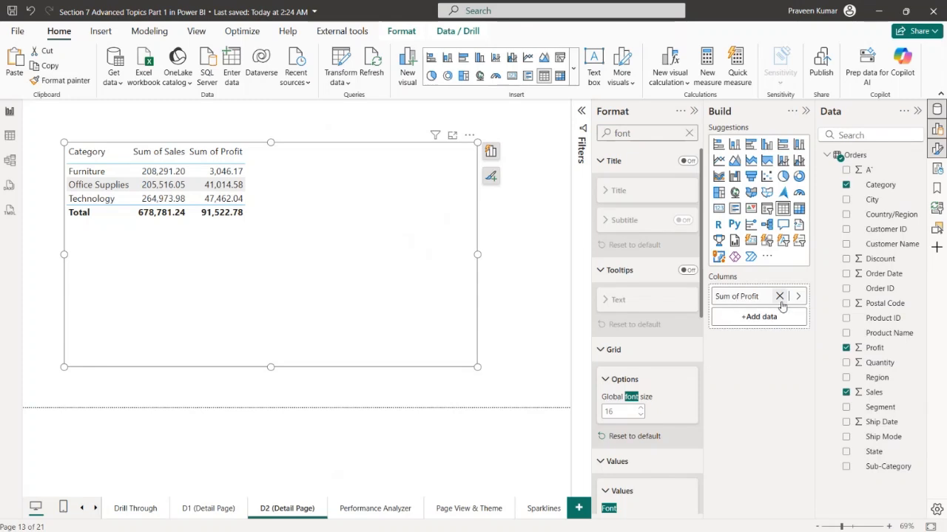
drag(869, 377, 763, 292)
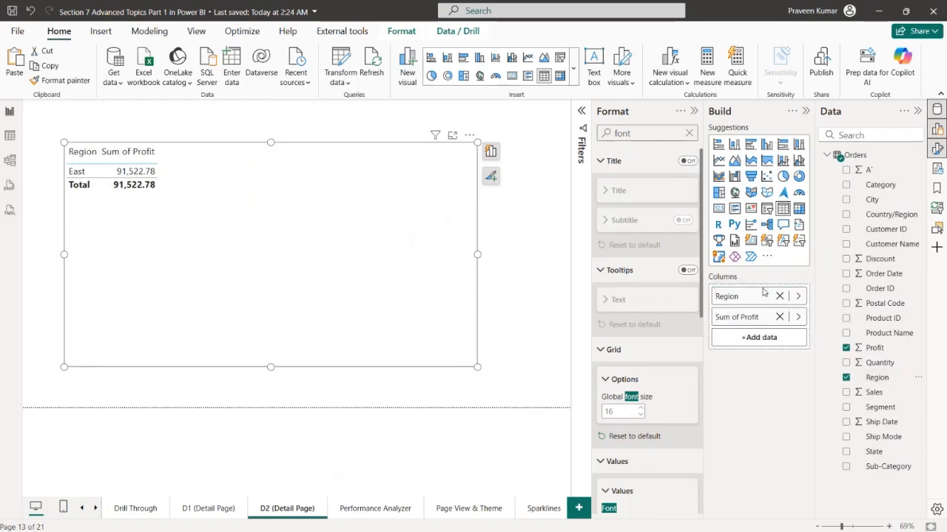
drag(871, 466, 762, 306)
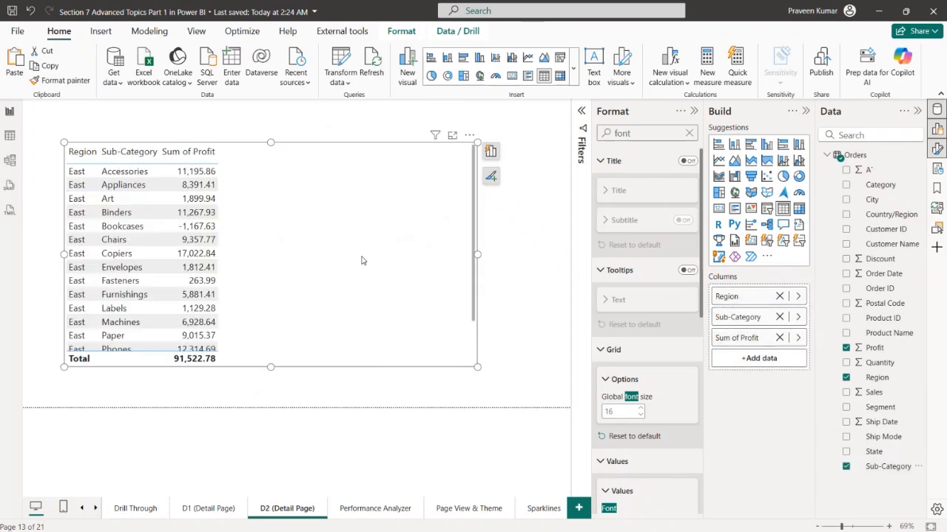
Examine the page type and drill-through fields of the Drill Through page and compare them with D1 (Detail Page)
click(136, 508)
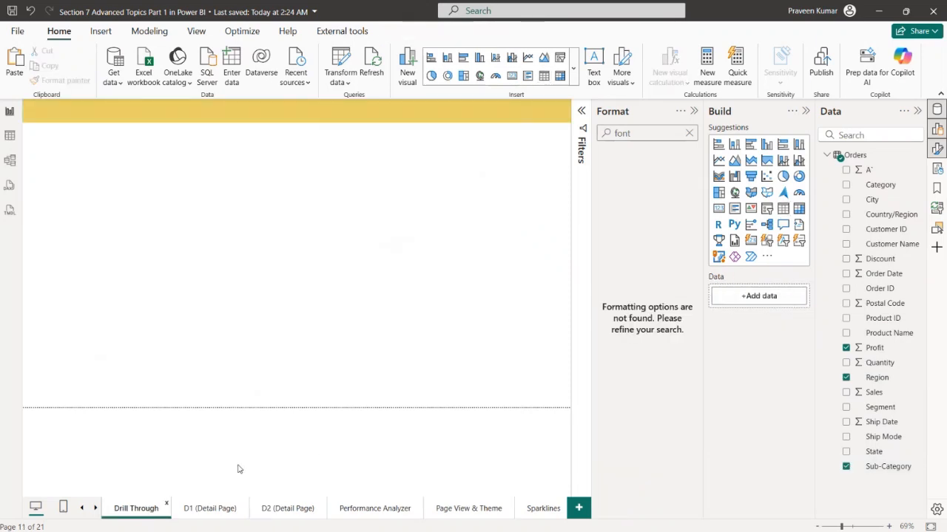
click(692, 111)
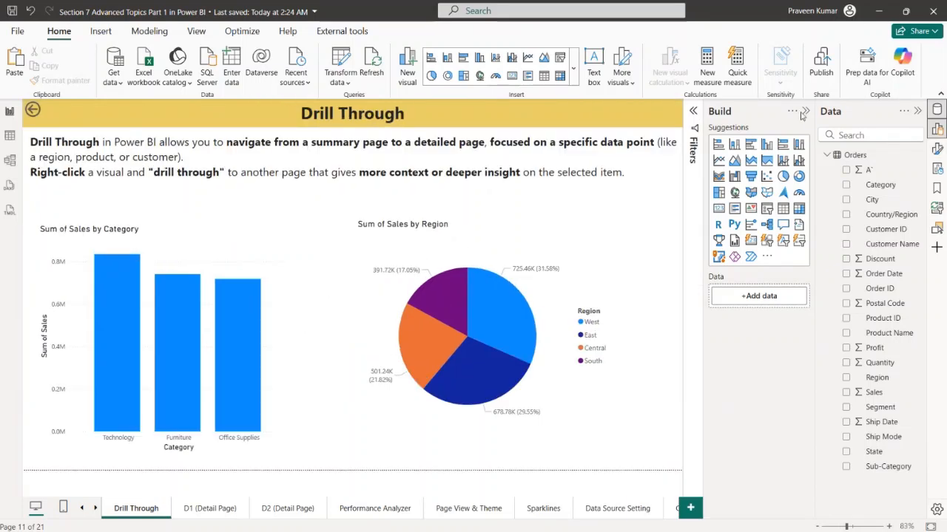
click(805, 111)
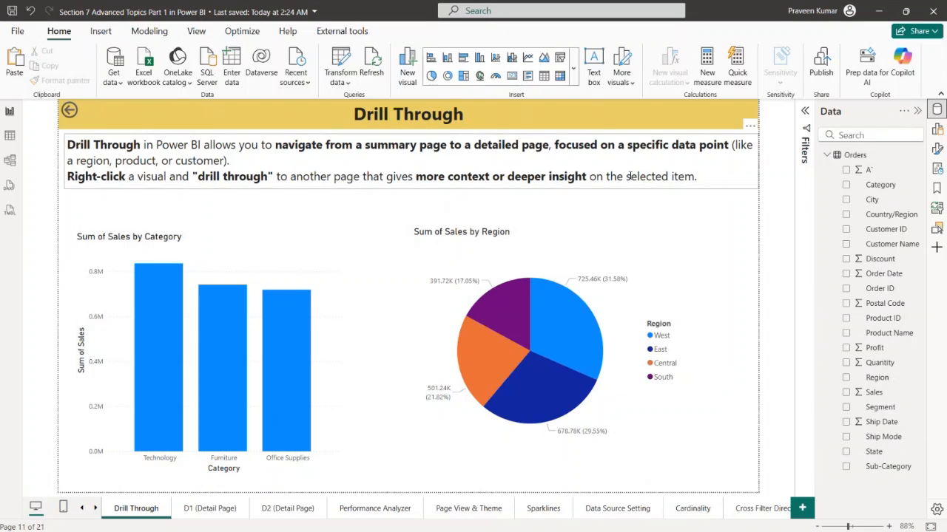
click(473, 288)
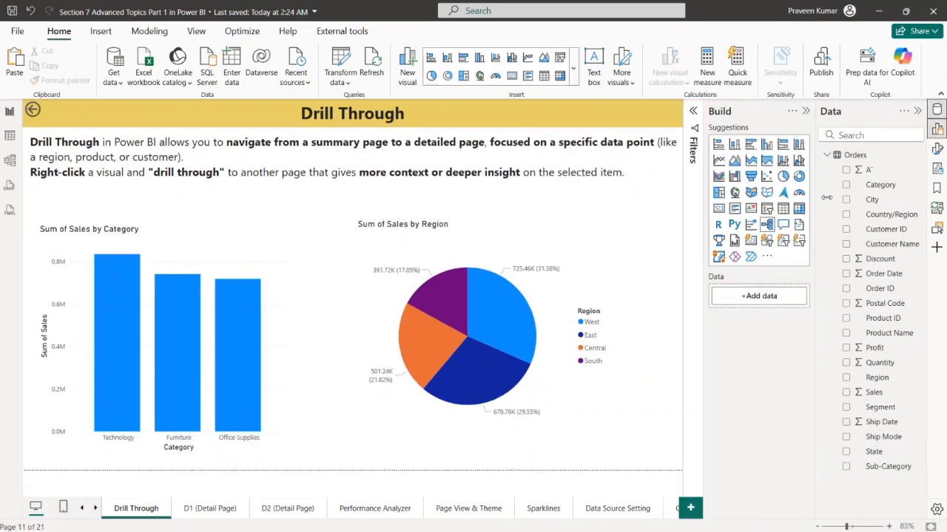
click(937, 148)
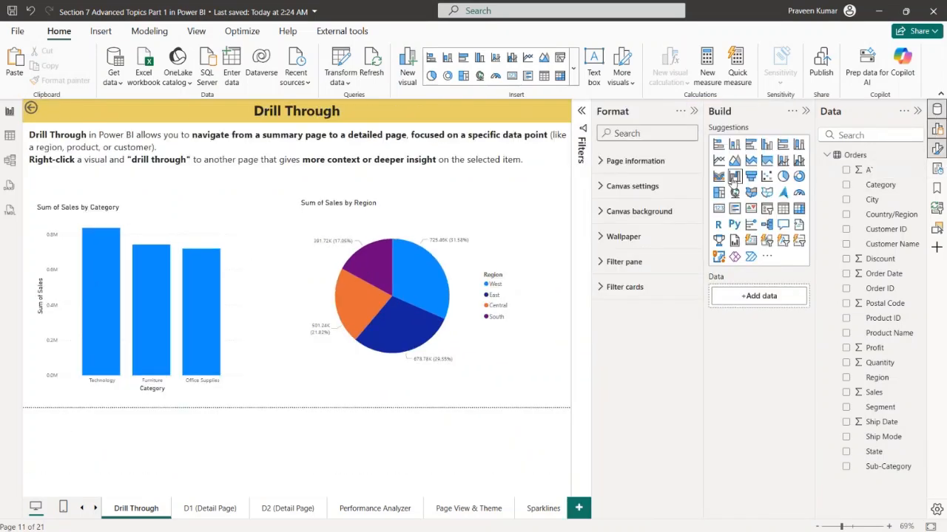
click(657, 164)
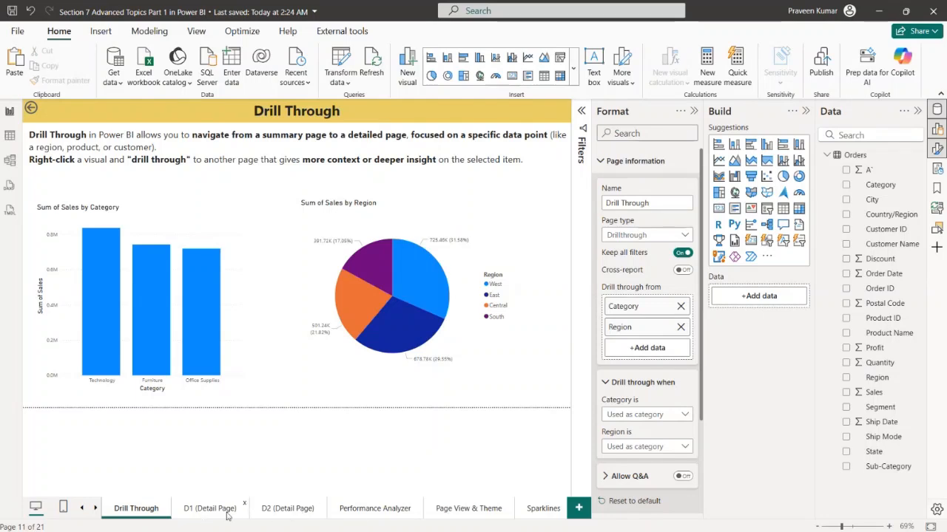
right_click(198, 274)
click(232, 234)
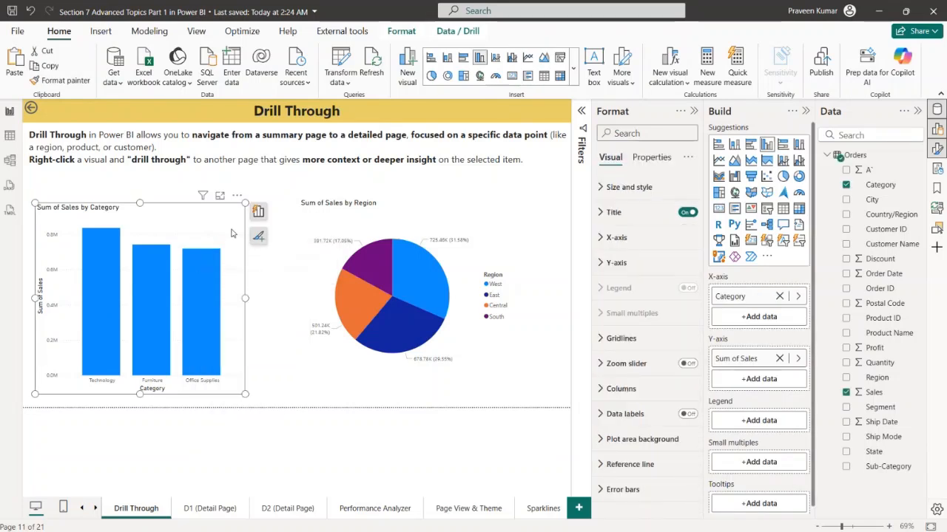
click(198, 511)
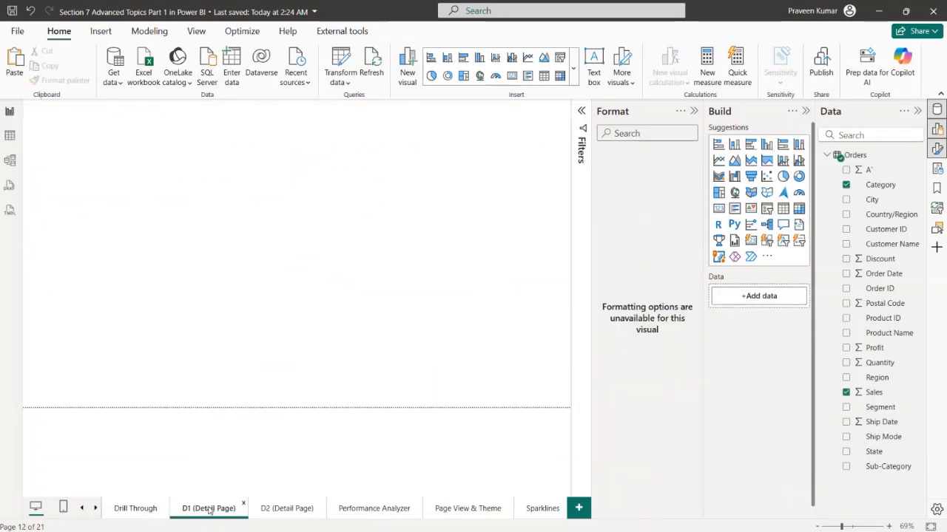
click(153, 512)
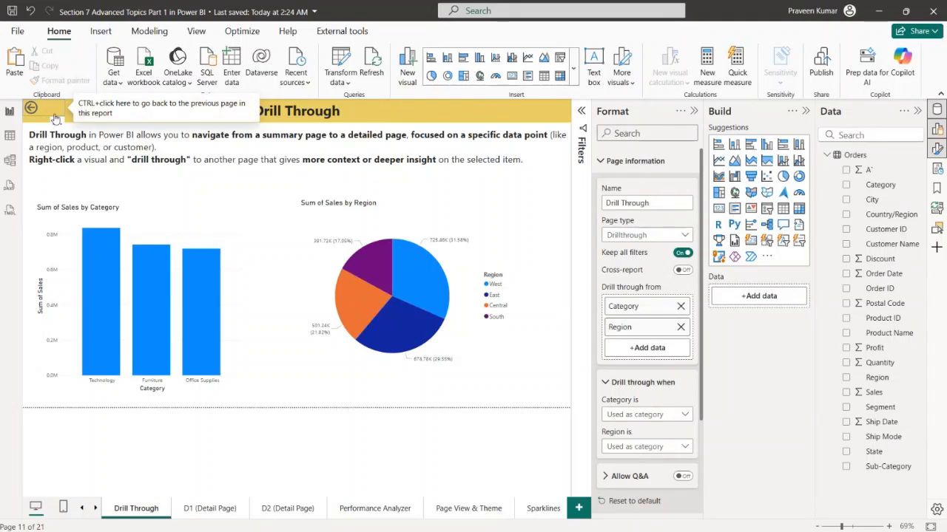
Delete the back button on the Drill Through page and set its page type to Standard
click(56, 119)
key(Delete)
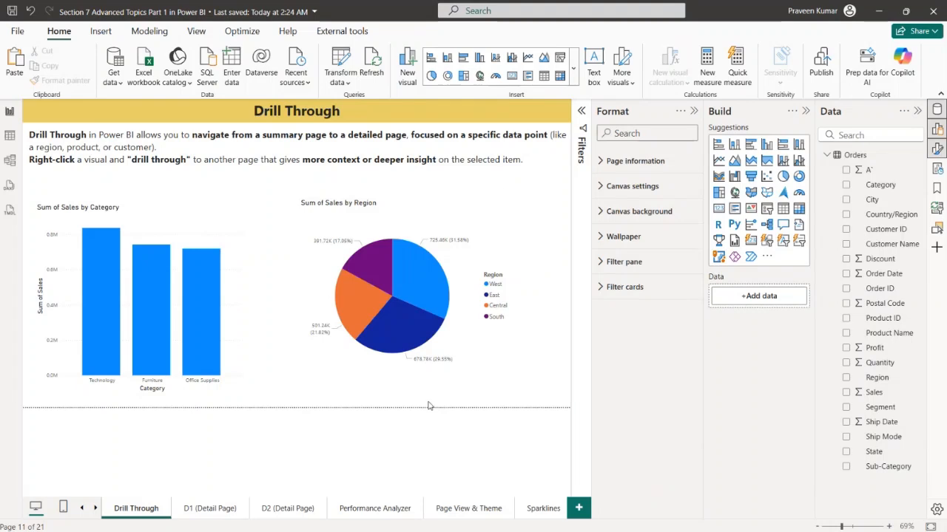
click(628, 162)
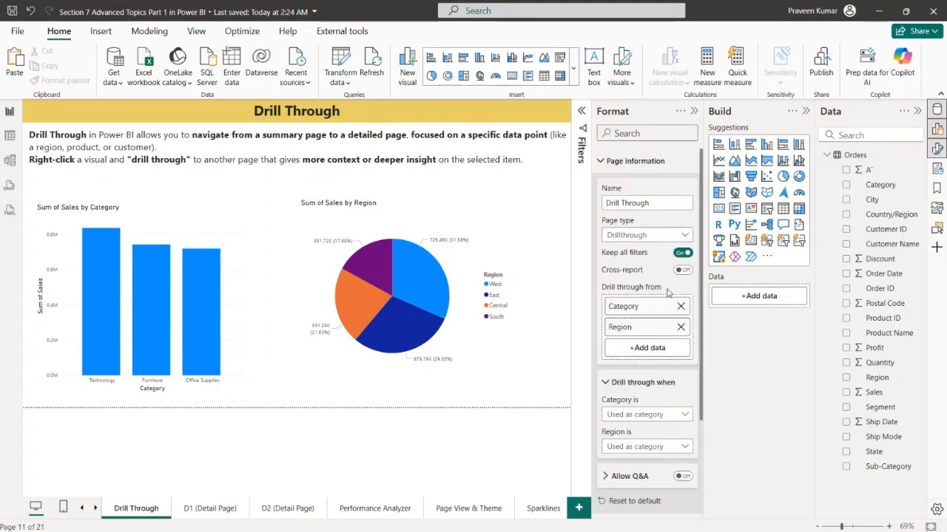
click(669, 236)
click(655, 249)
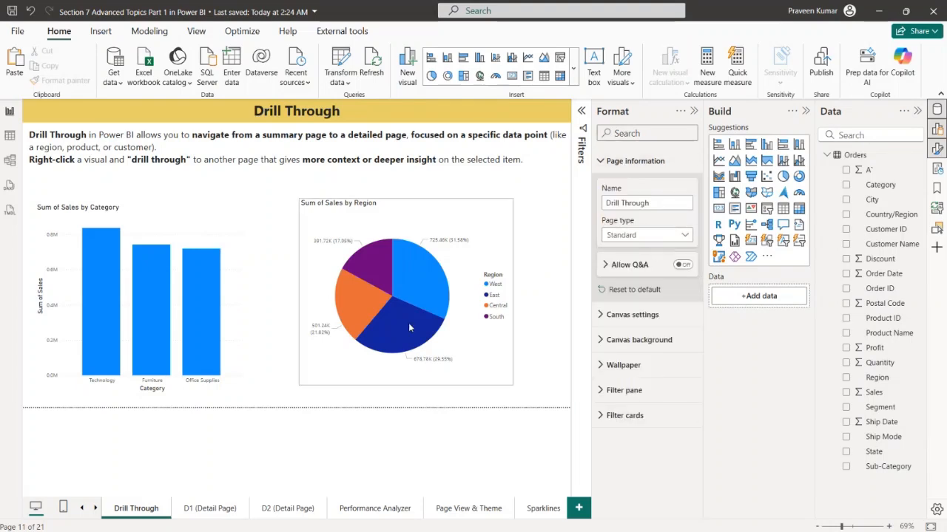
Set the page type of D1 (Detail Page) to Drillthrough, and remove and re-add its Sub-Category drill-through field
click(200, 510)
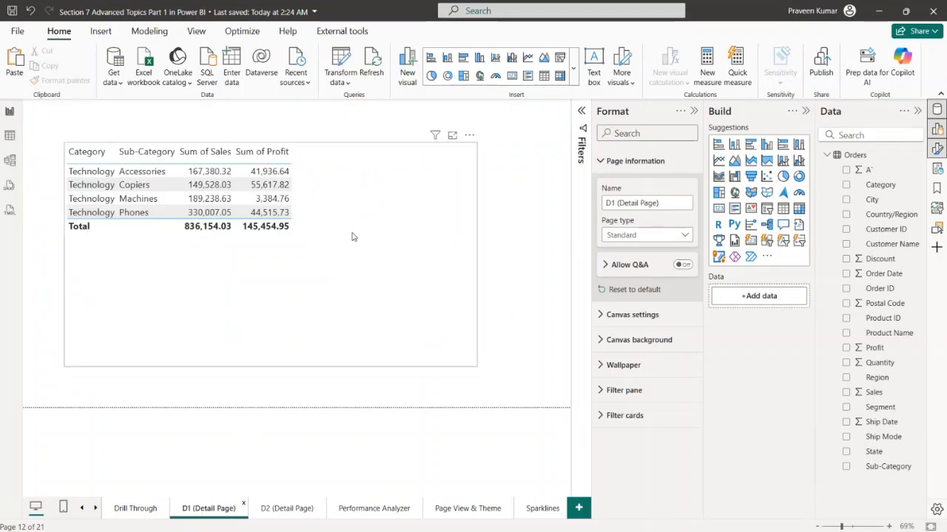
click(606, 236)
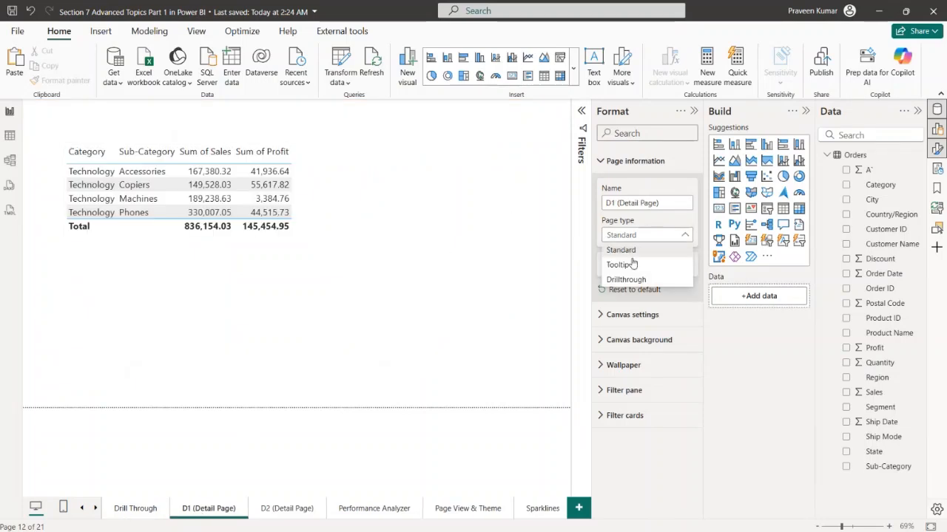
click(631, 279)
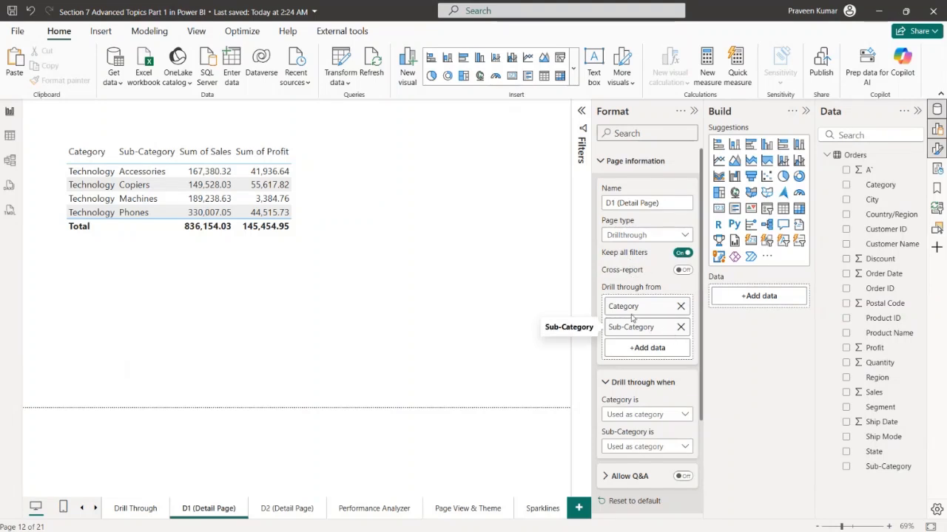
click(680, 327)
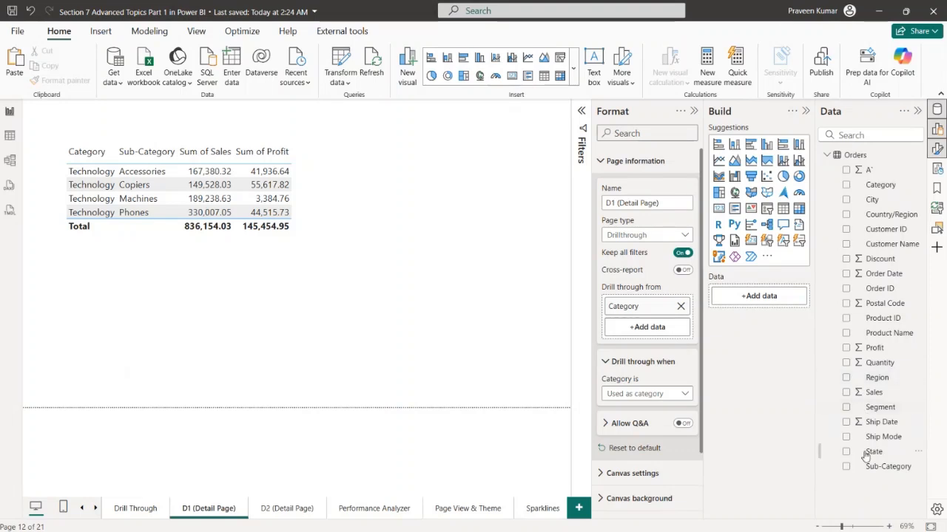
drag(866, 469, 653, 361)
Set the page type of D2 (Detail Page) to Drillthrough
click(287, 508)
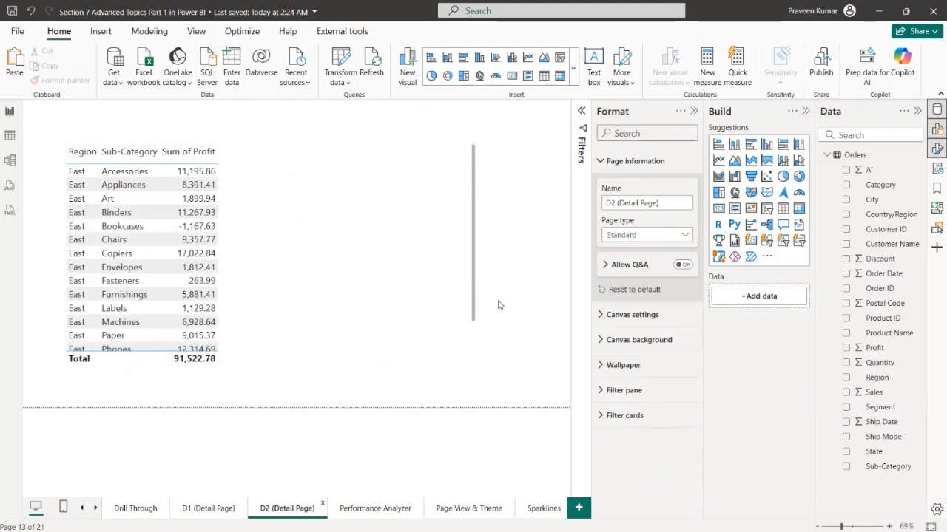
click(647, 234)
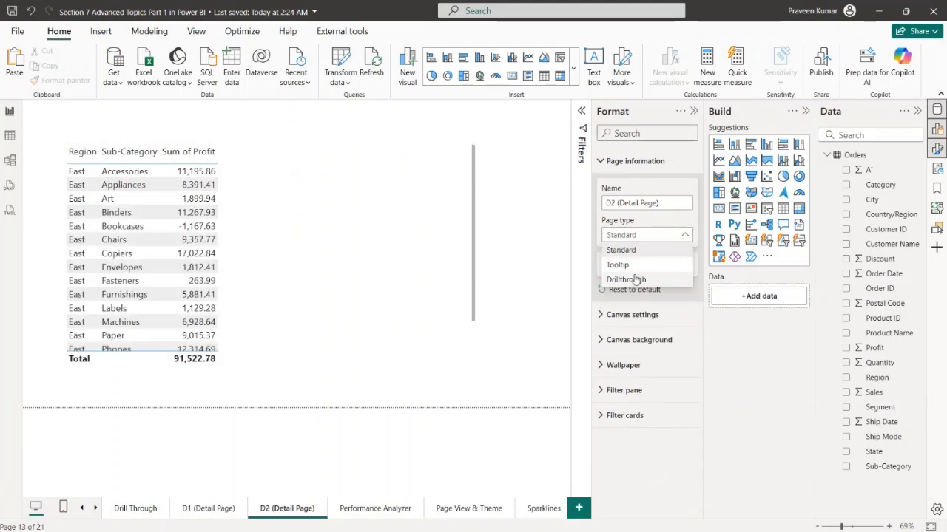
click(652, 277)
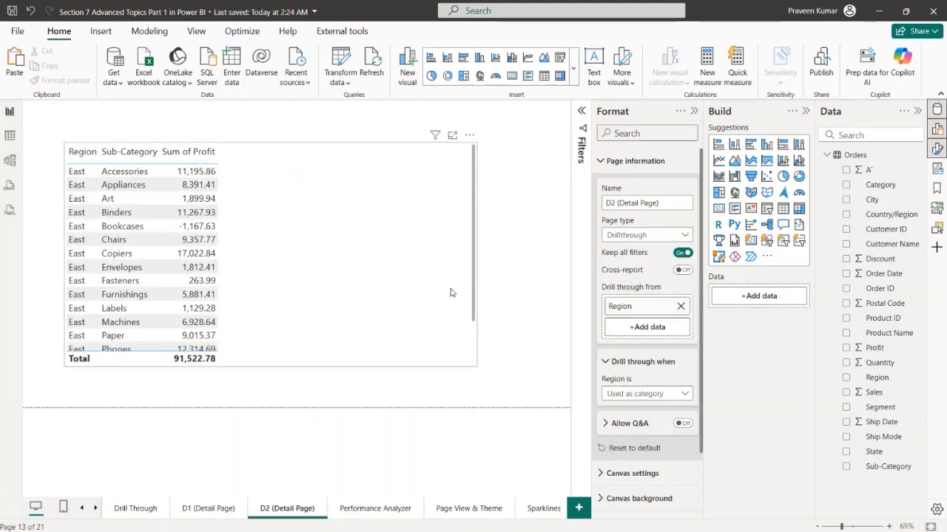
Hide the format settings and look over the Drill Through summary page and both detail pages
click(136, 509)
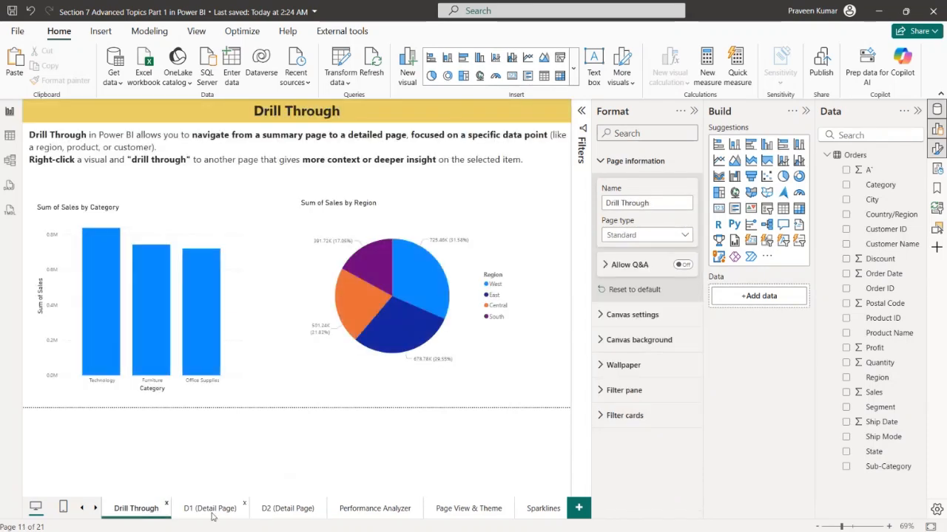
right_click(208, 306)
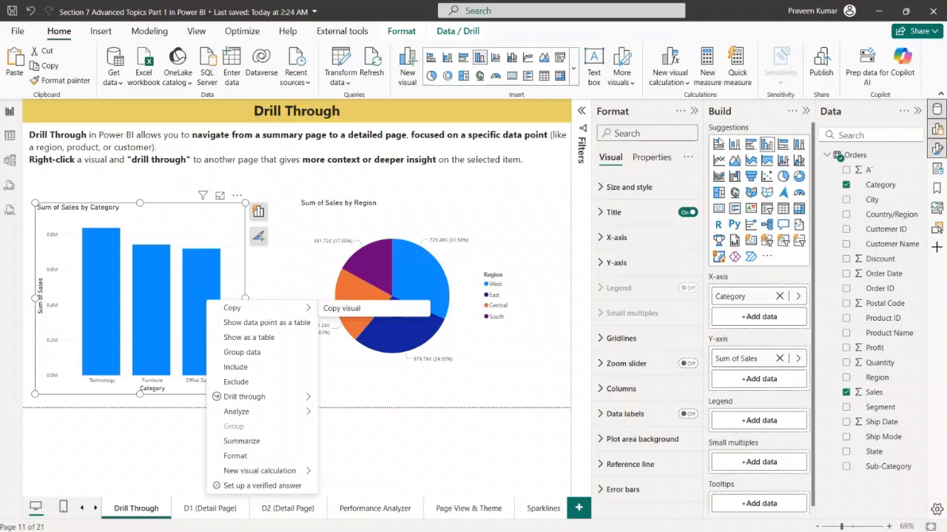
click(688, 115)
click(695, 112)
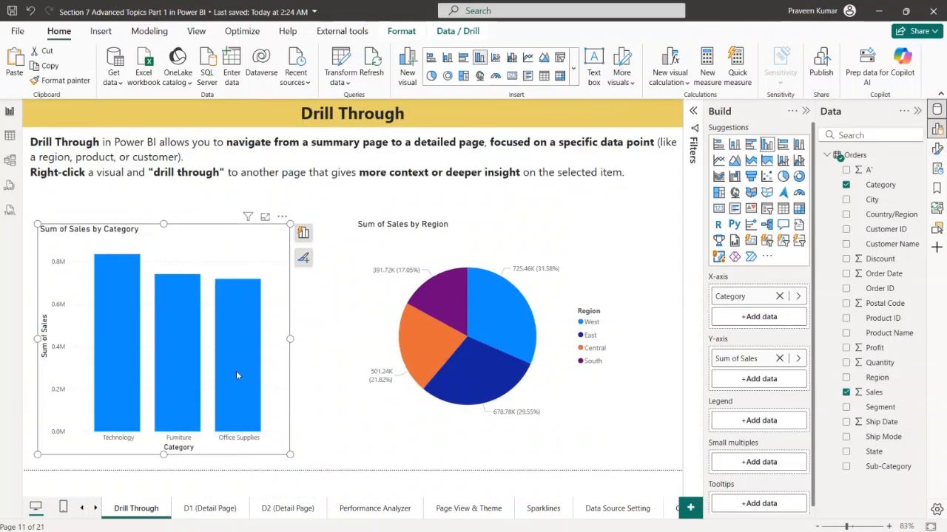
click(210, 509)
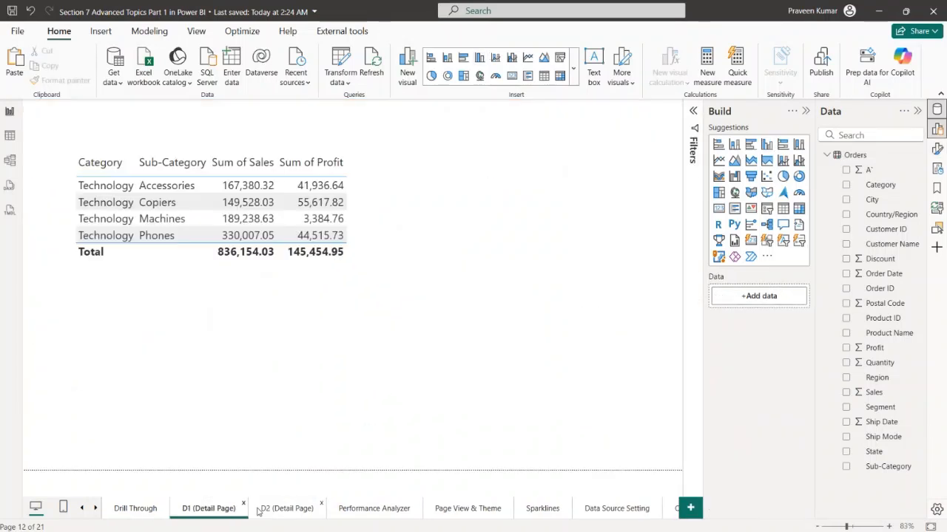
click(275, 509)
click(274, 508)
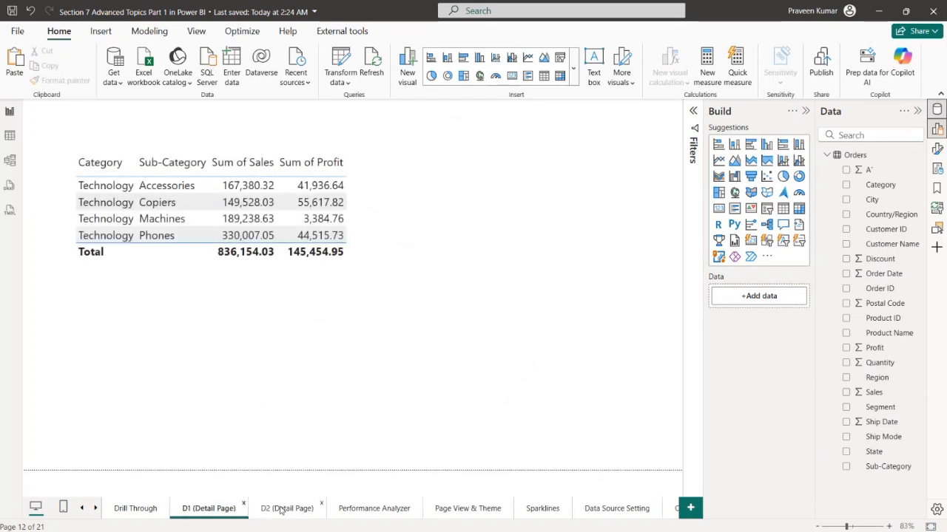
click(281, 508)
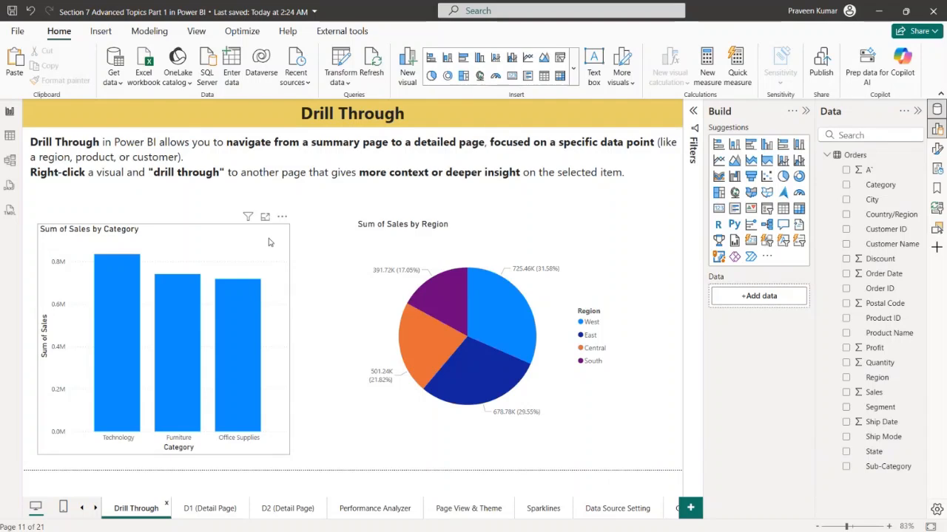
Drill through from the Office Supplies column of the category chart to D1 (Detail Page)
right_click(250, 307)
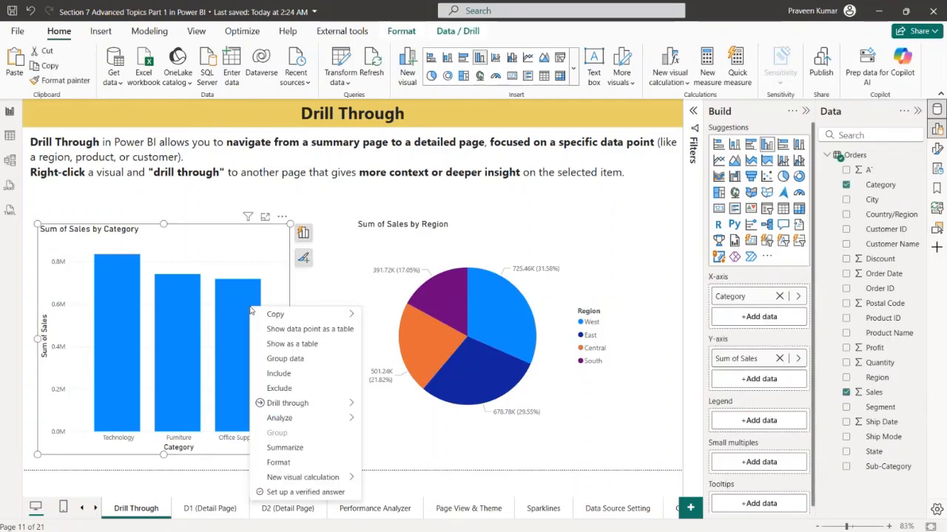
mouse_move(281, 405)
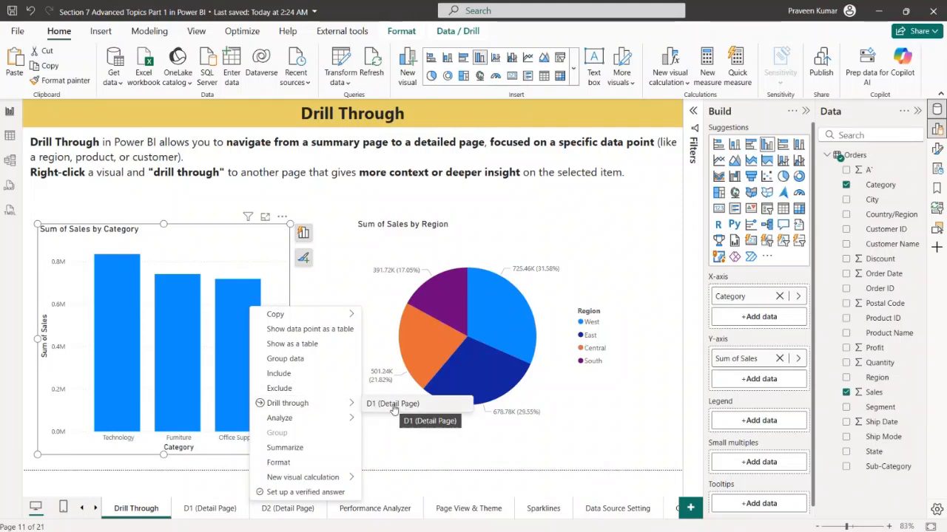
click(393, 405)
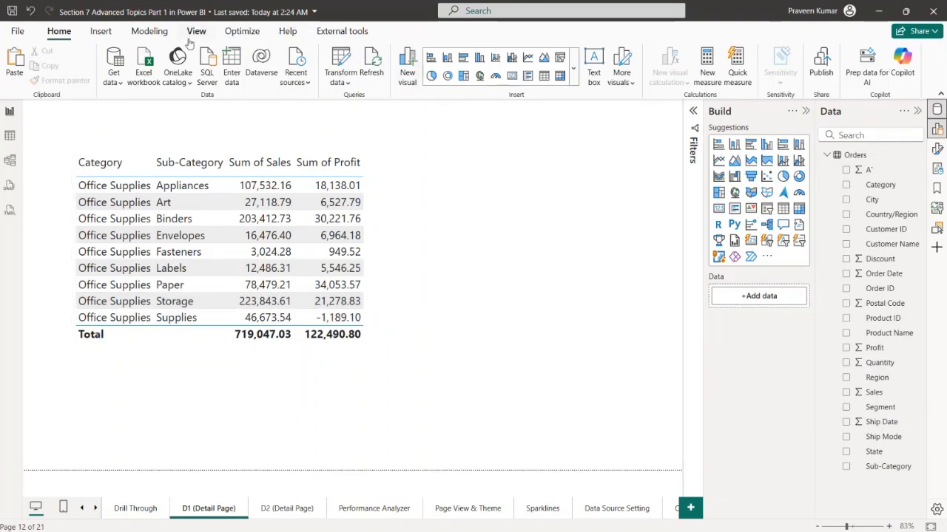
Insert a Back button on D1 (Detail Page)
click(101, 31)
click(566, 70)
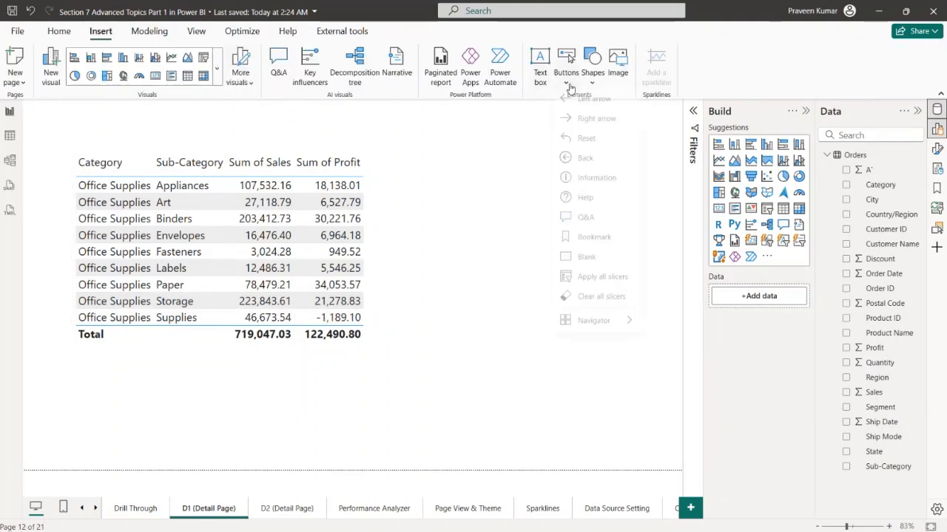
click(585, 161)
click(547, 132)
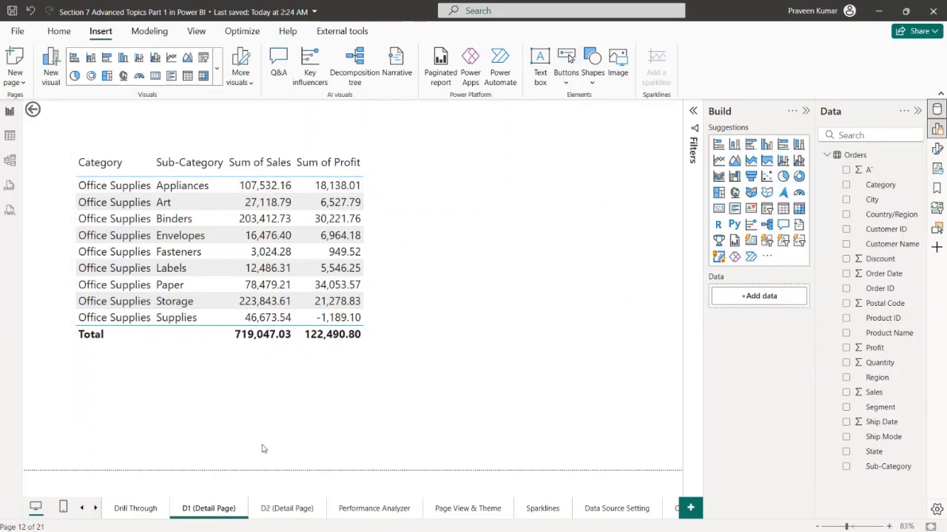
Insert a Back button on D2 (Detail Page)
click(281, 509)
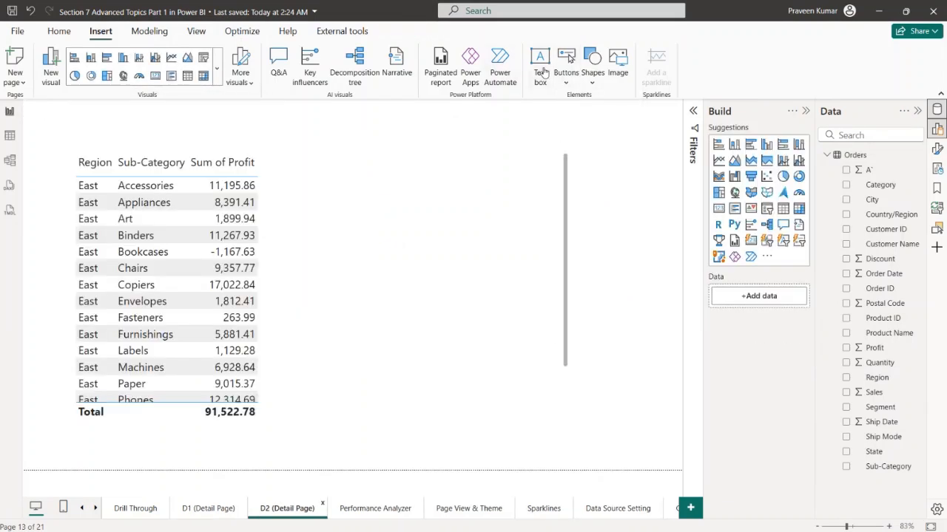
click(573, 81)
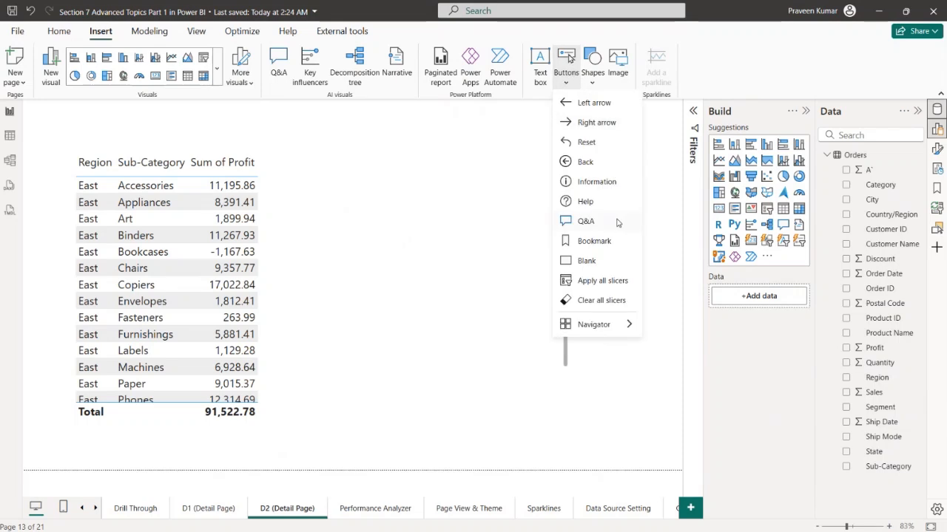
click(599, 163)
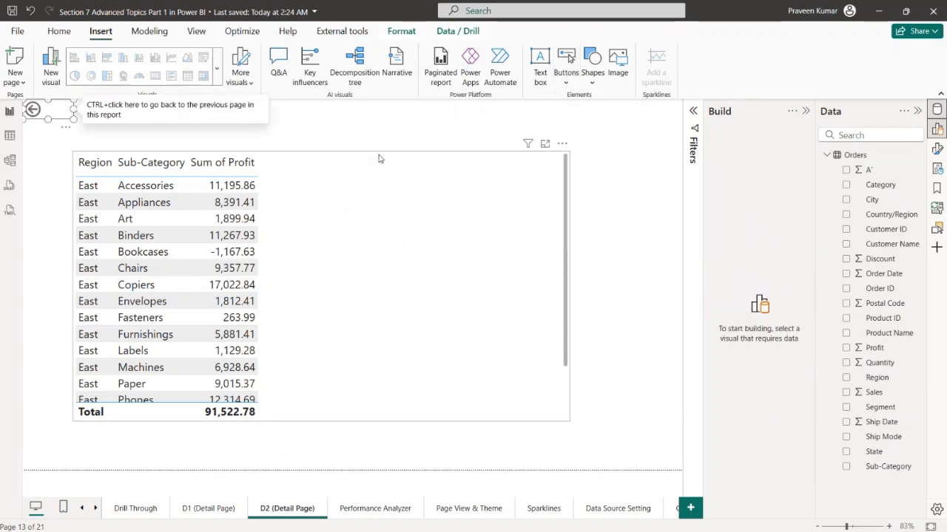
Drill through from the Office Supplies column of the category chart to D1 (Detail Page) and return with its Back button
click(140, 510)
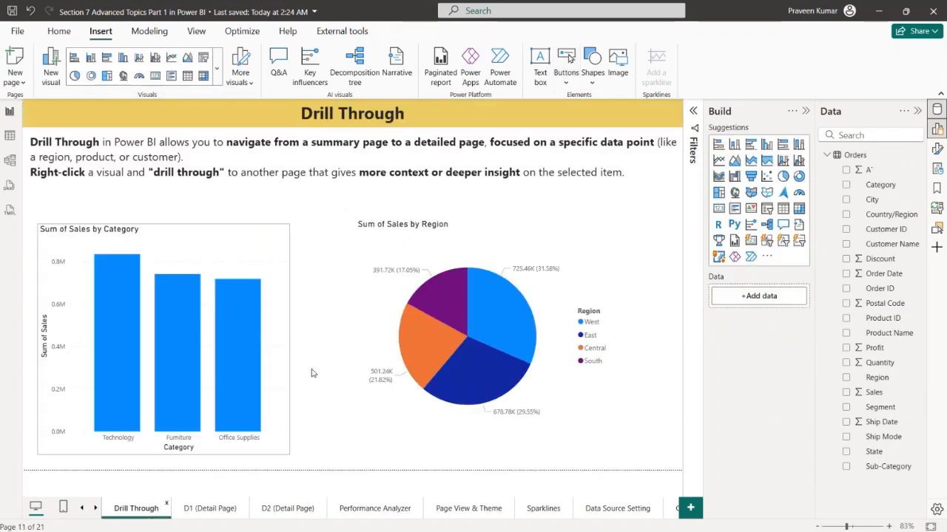
right_click(252, 311)
click(240, 308)
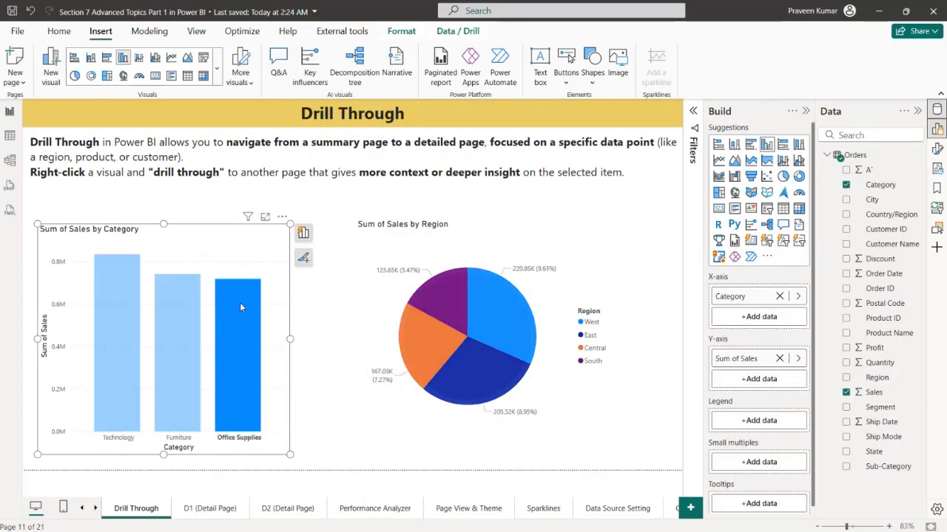
right_click(240, 308)
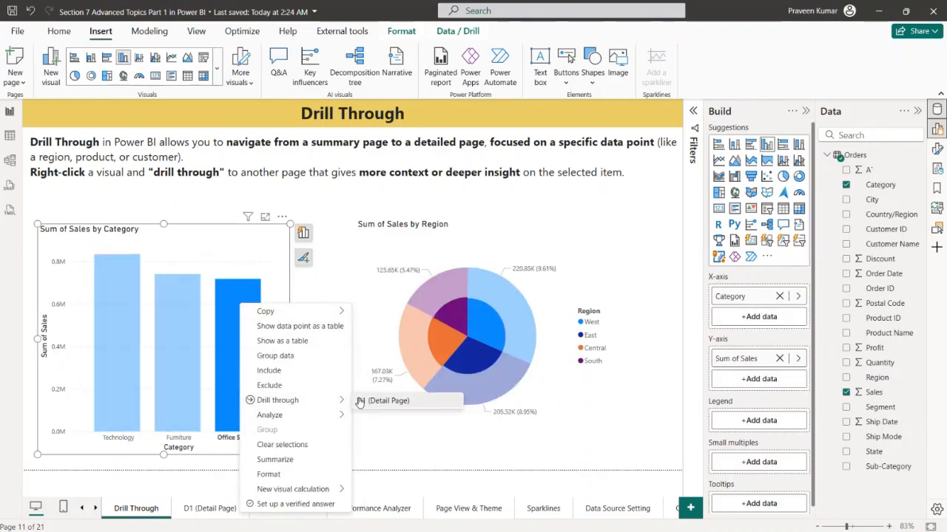
click(360, 400)
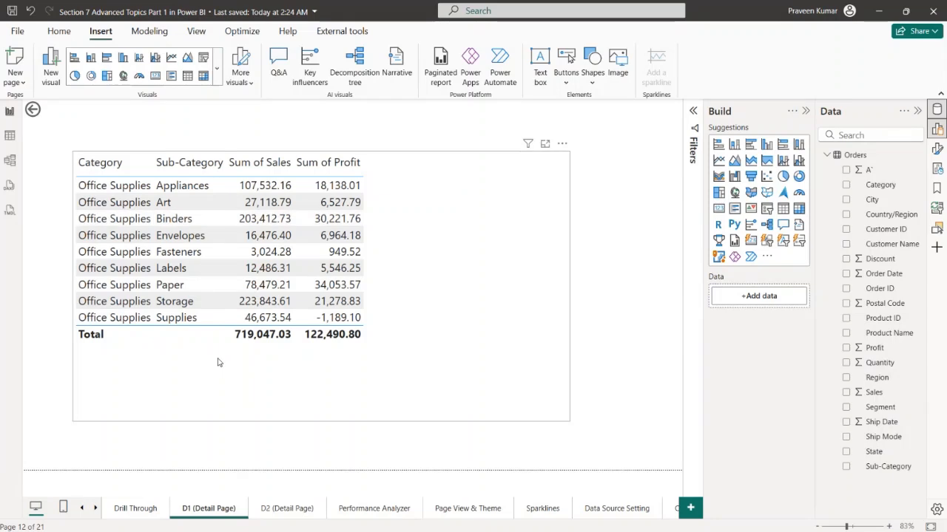
ctrl+click(34, 110)
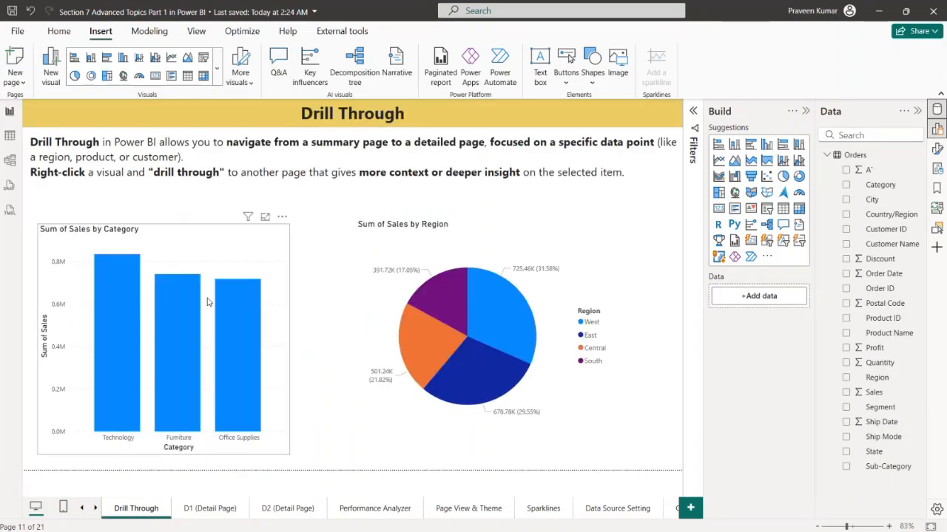
Drill through from the West slice of the region pie chart to D2 (Detail Page) and return with its Back button
right_click(518, 313)
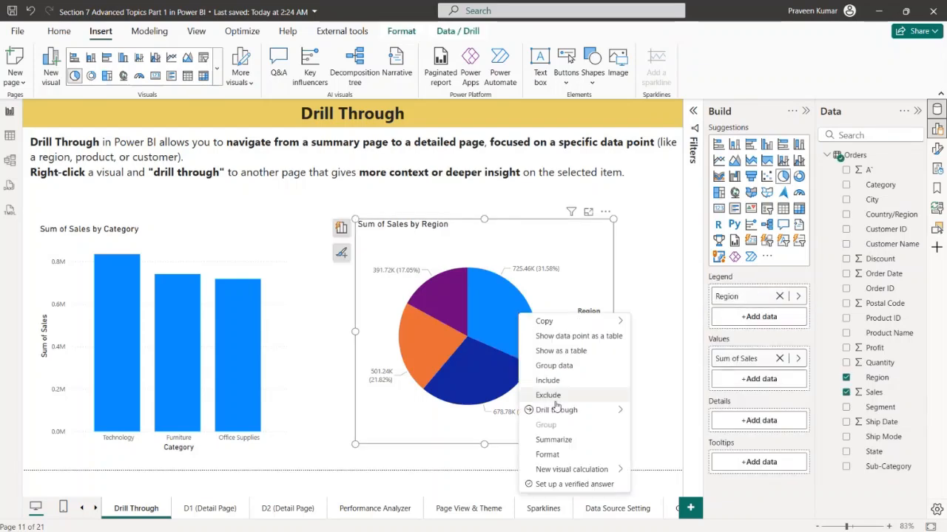
mouse_move(557, 410)
click(646, 411)
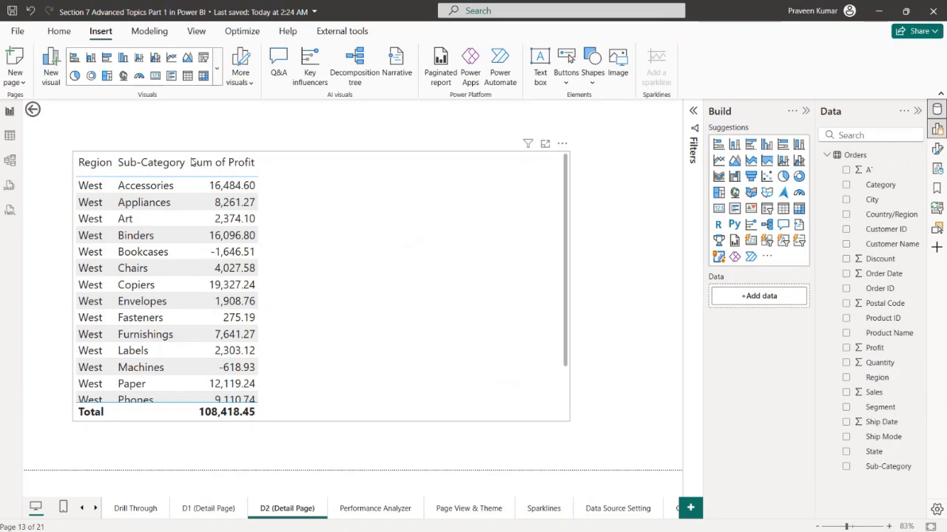
ctrl+click(33, 110)
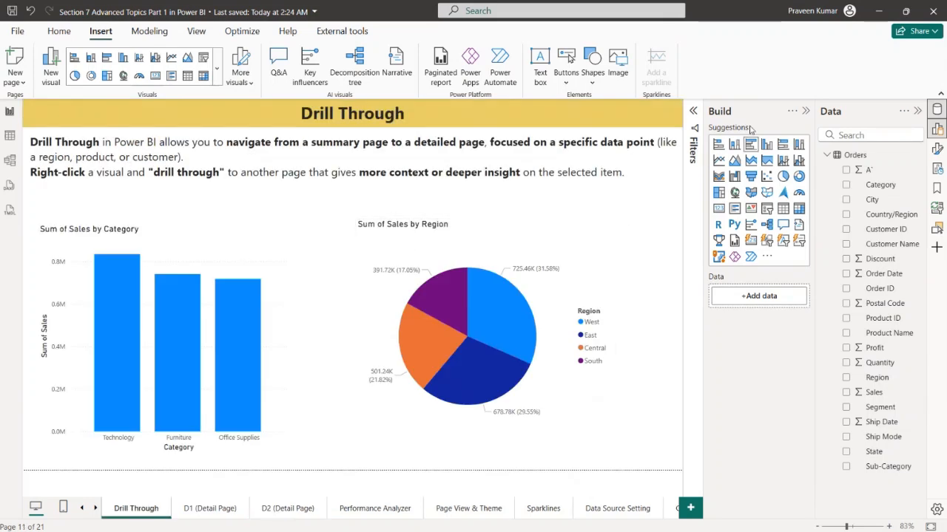
Check the page information settings of the Drill Through summary page, including its page type, and hide the format settings
click(805, 111)
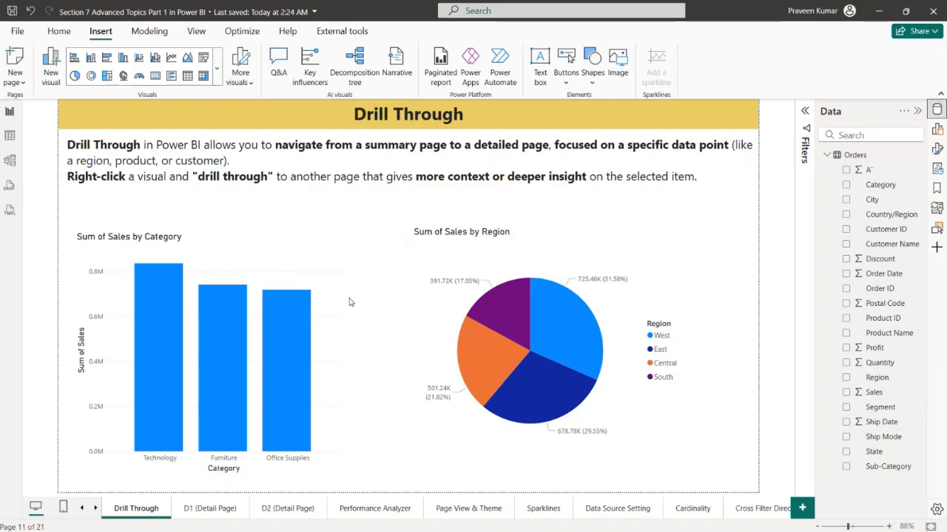
click(938, 130)
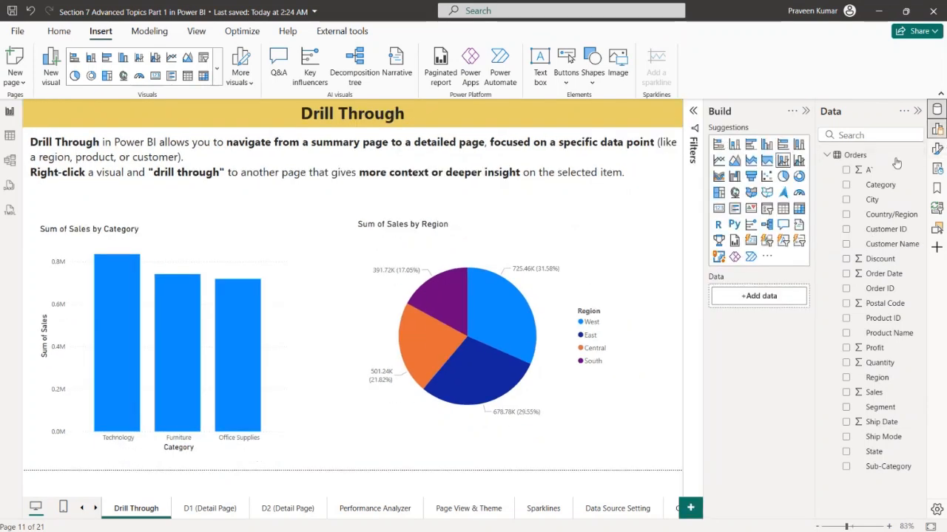
click(937, 148)
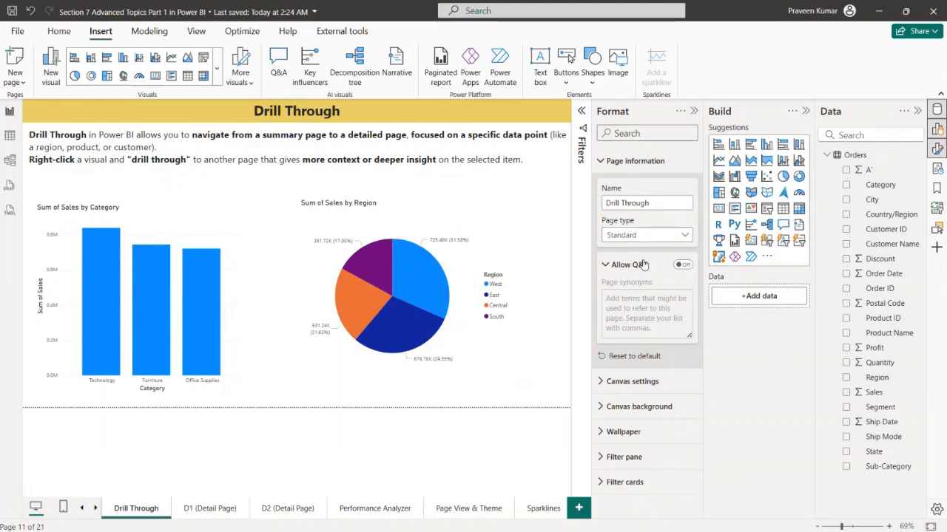
click(694, 111)
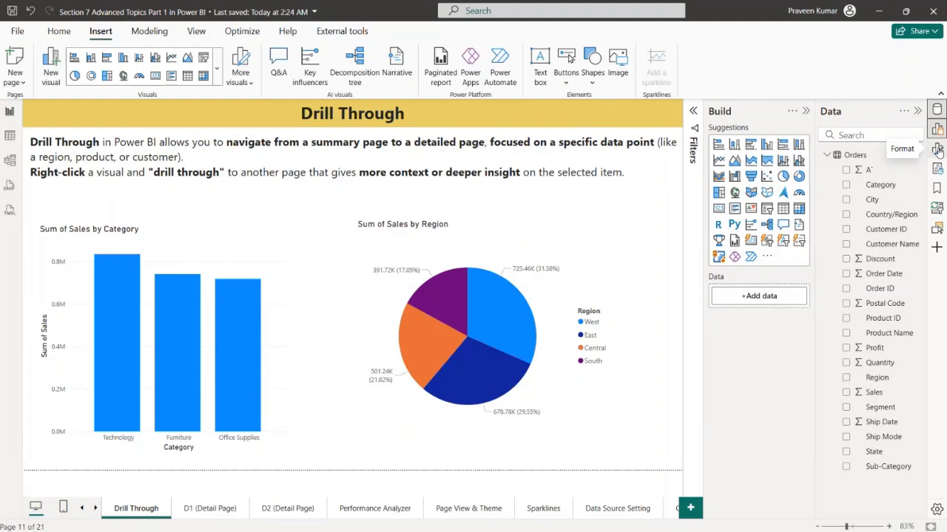
Look over the button types that can be inserted on D1 (Detail Page) and return to the Drill Through page
click(214, 510)
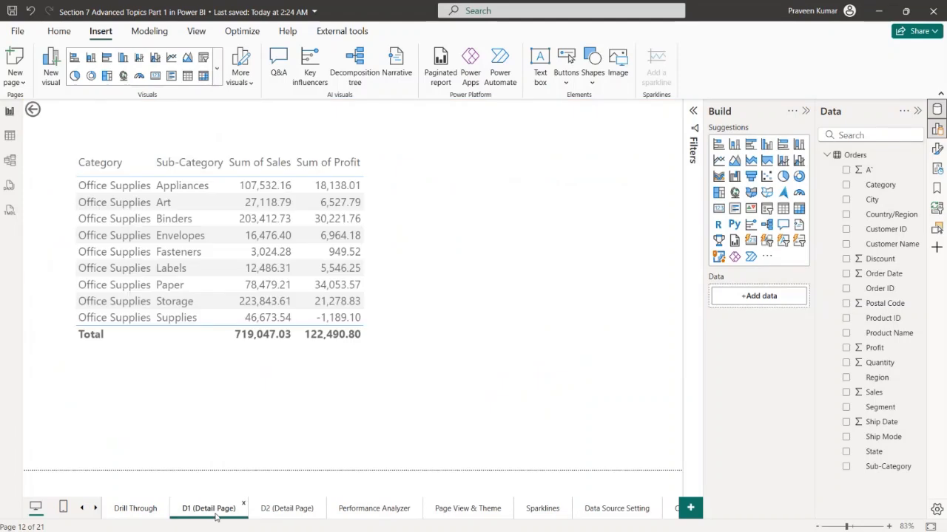
click(99, 33)
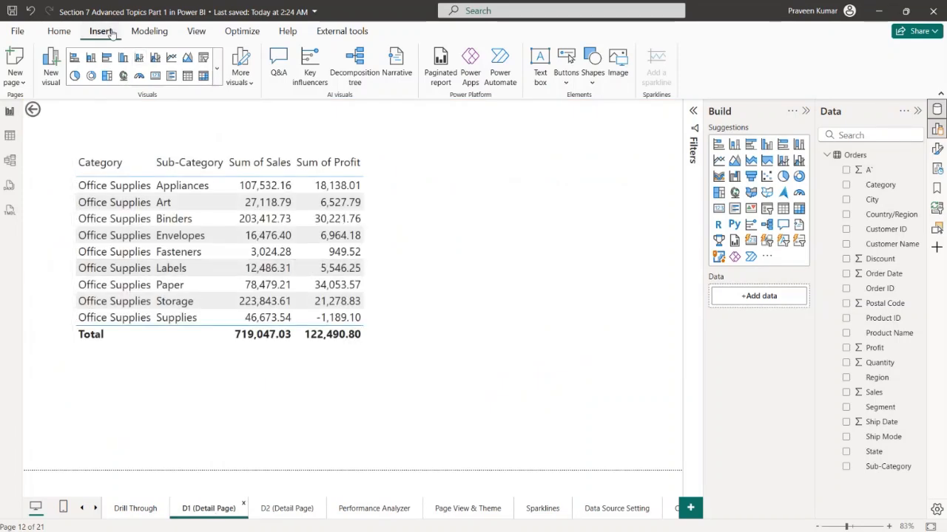
click(567, 83)
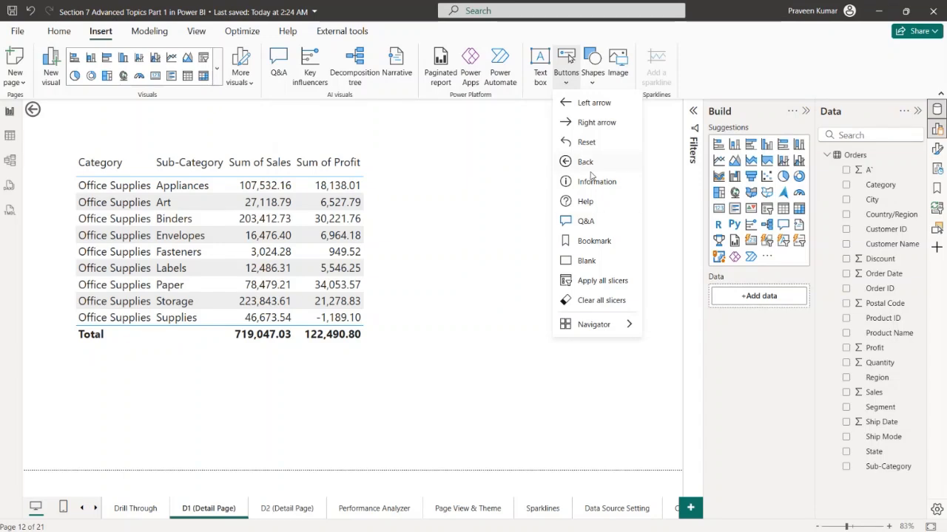
click(148, 508)
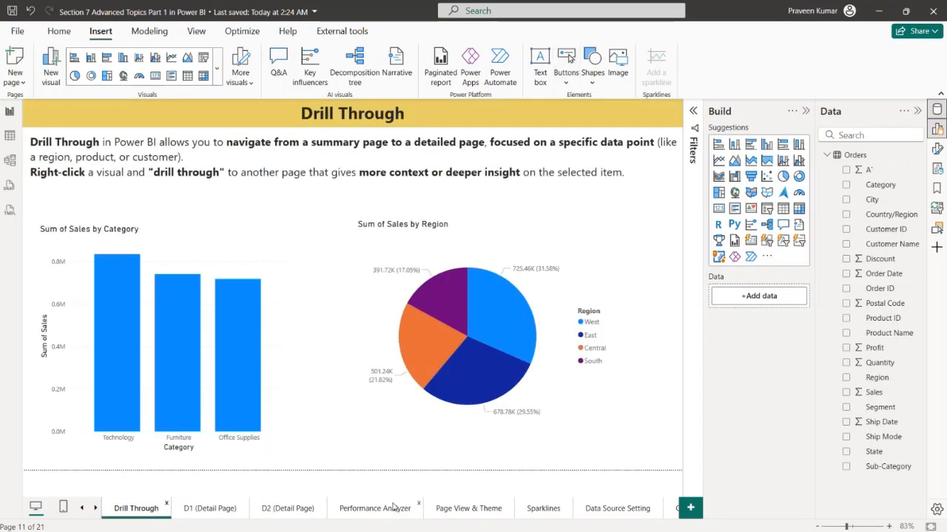
Compare the Performance Analyzer, Drill Through and D1 (Detail Page) pages and examine the Back button on D1
click(375, 510)
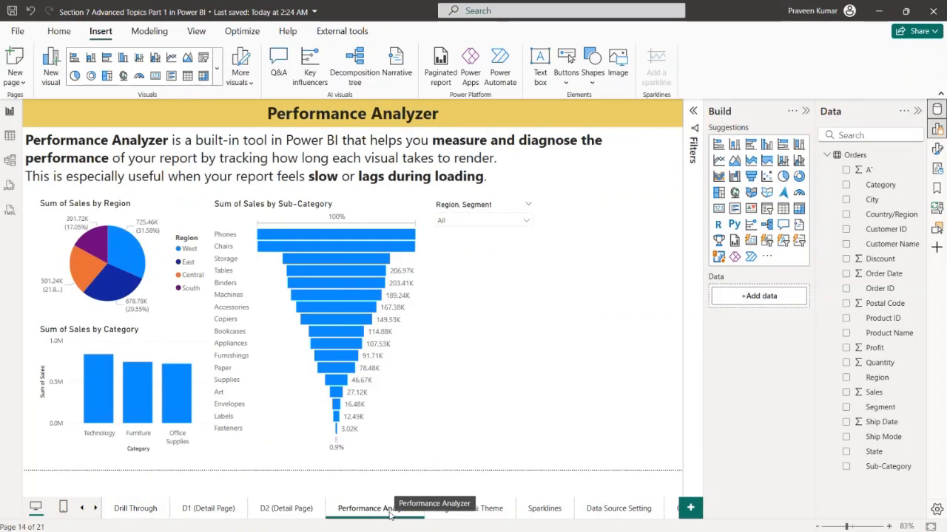
click(207, 511)
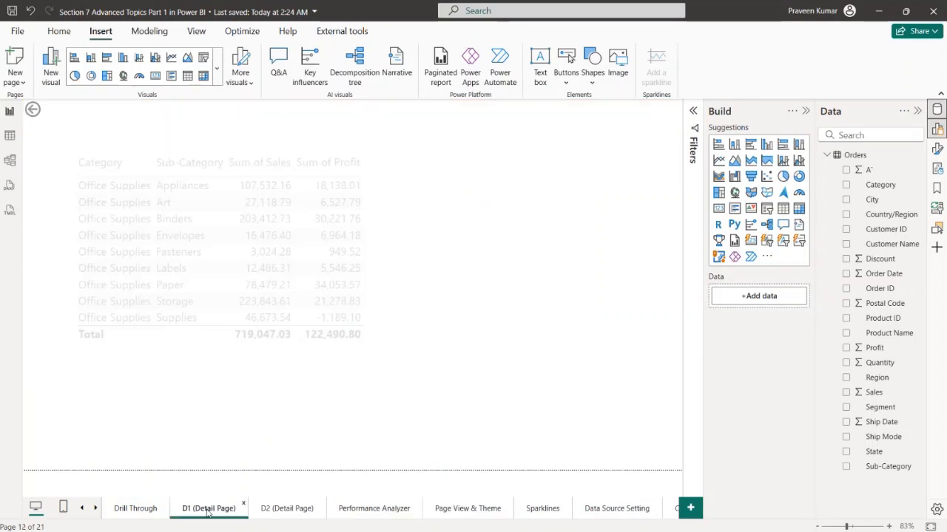
click(393, 510)
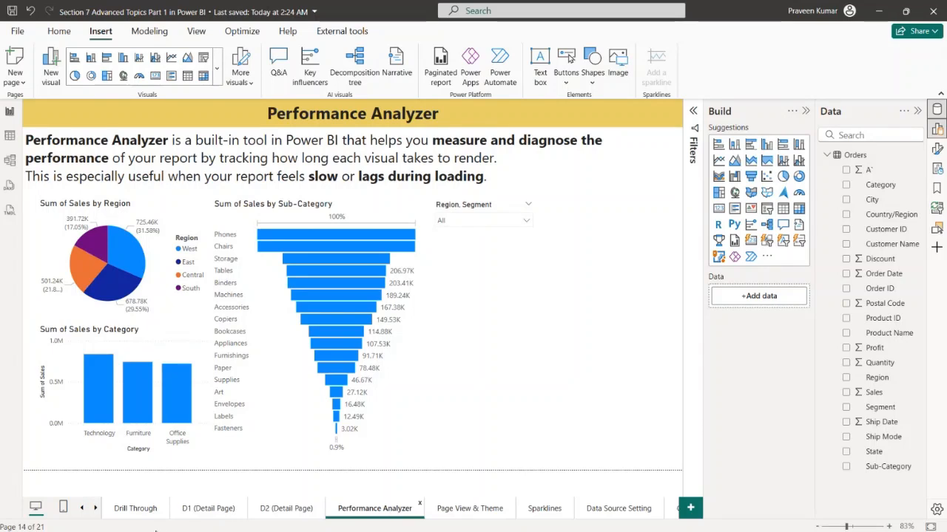
click(222, 510)
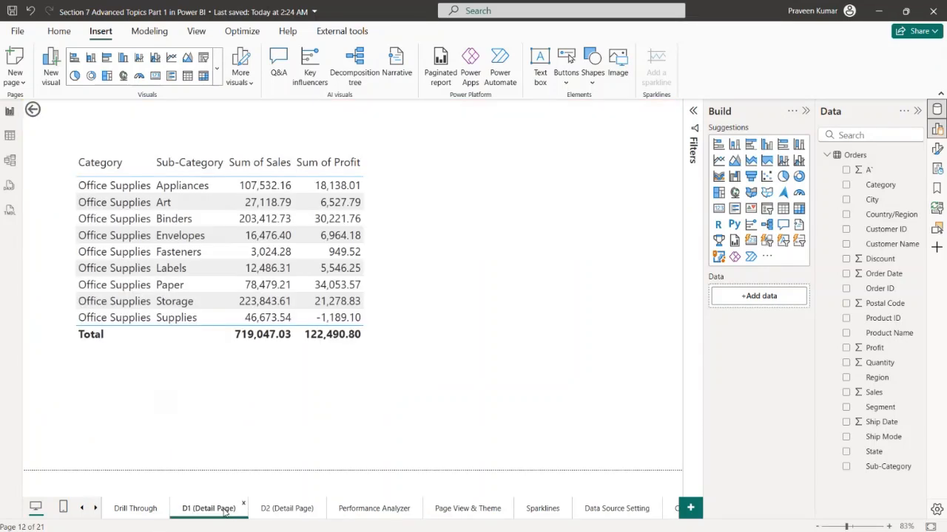
click(47, 111)
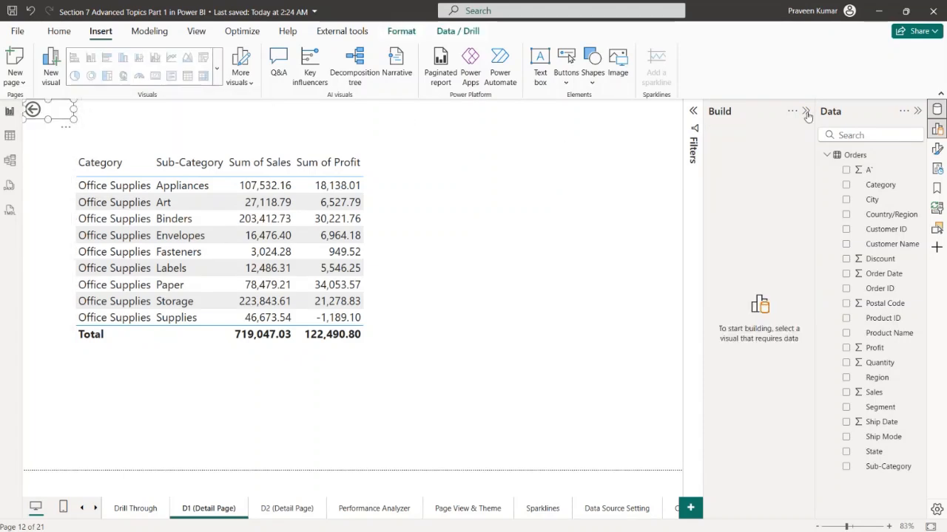
click(135, 508)
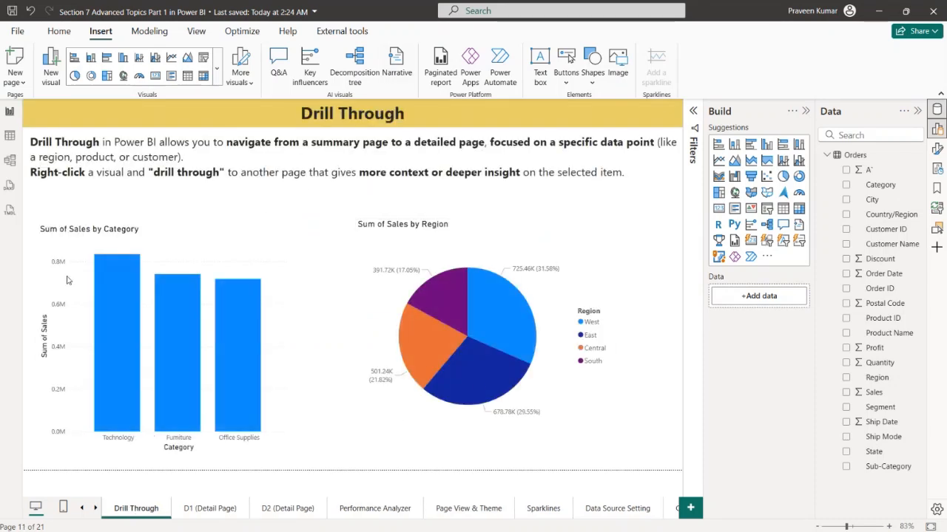
click(230, 509)
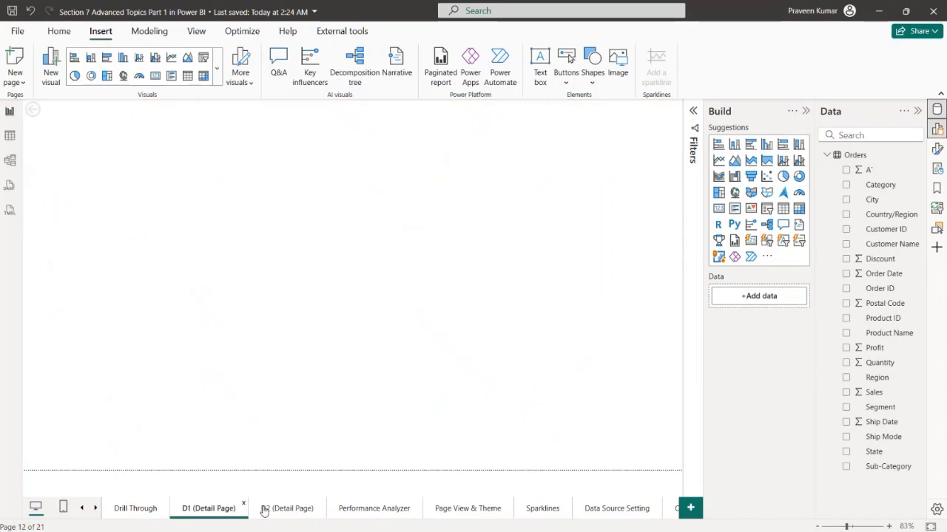
click(252, 512)
click(209, 508)
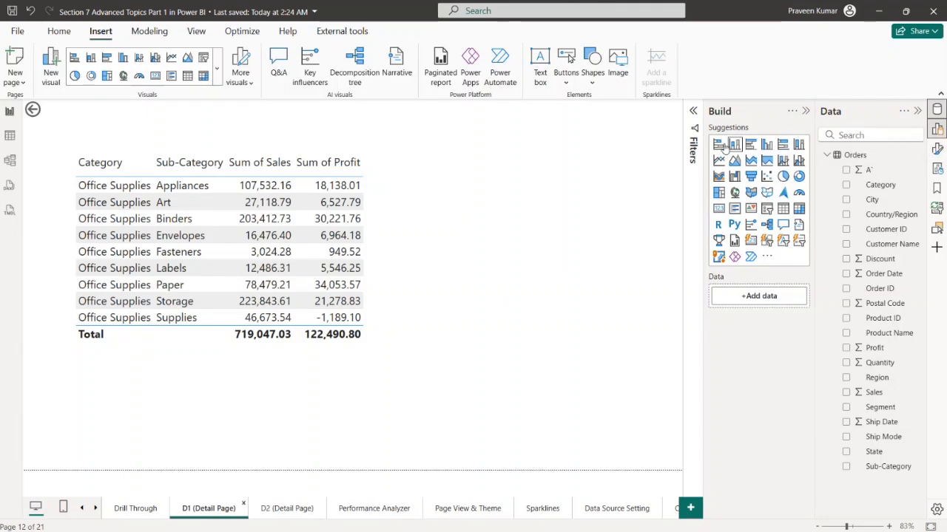
Review the page type options and drill-through field of D1 (Detail Page), leaving them as set, and hide the format settings
click(937, 149)
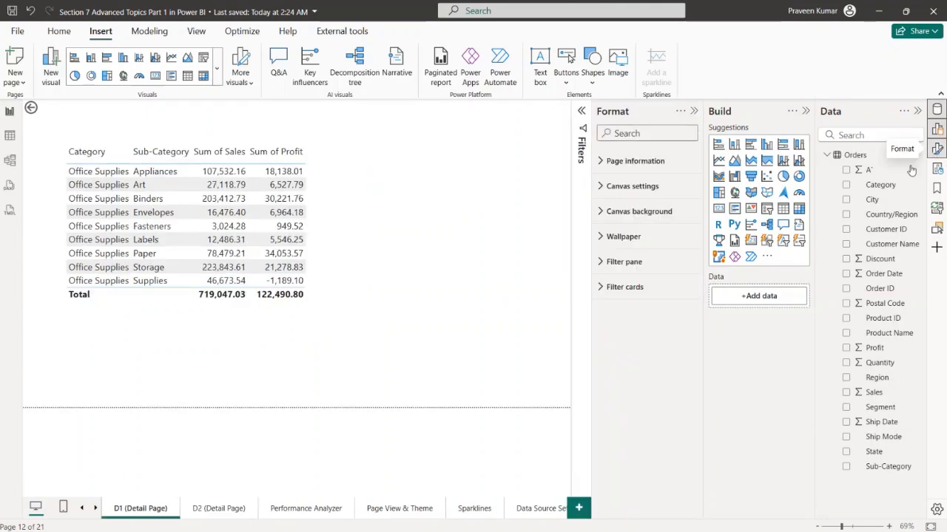
click(612, 162)
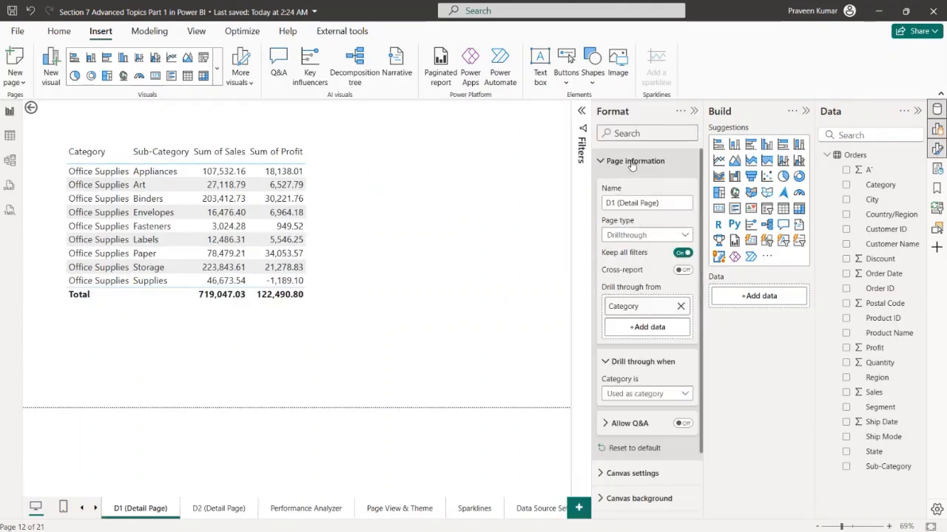
click(627, 235)
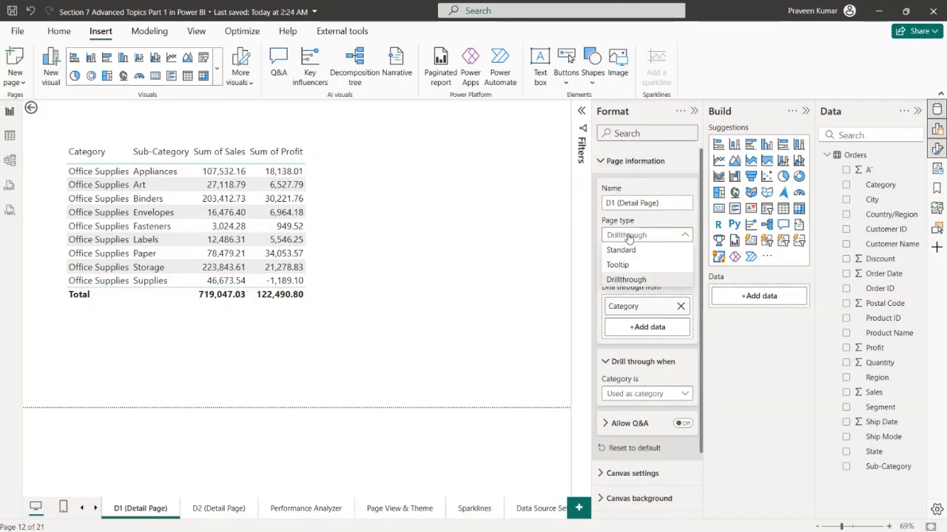
click(674, 214)
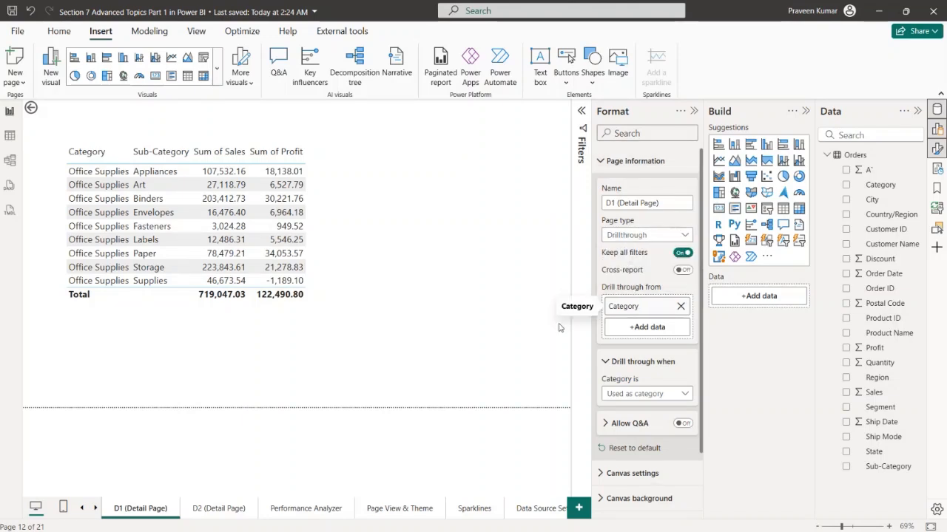
click(694, 115)
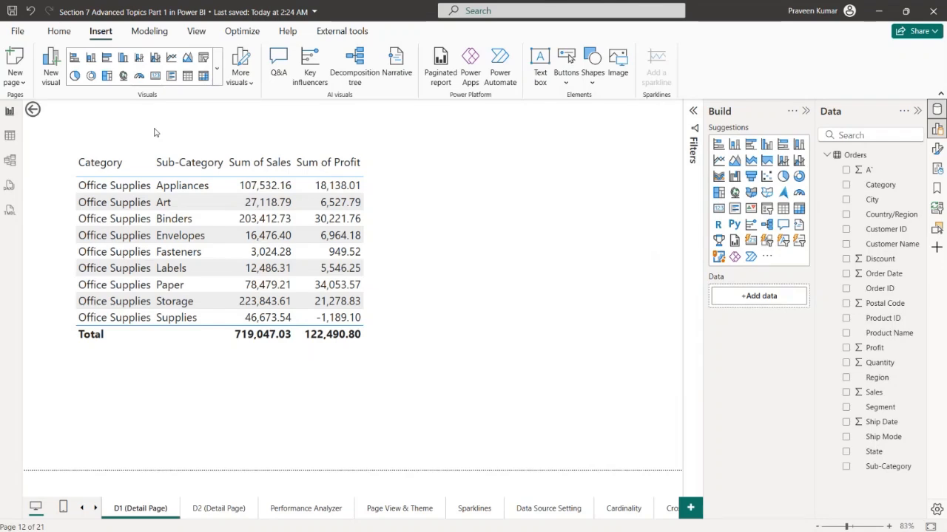
Open the Performance Analyzer report page
click(82, 509)
click(82, 509)
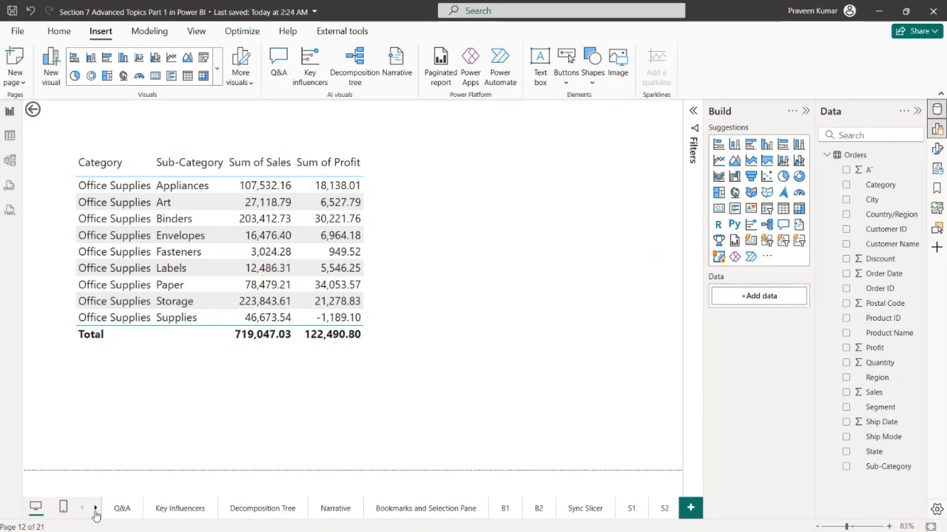
click(95, 509)
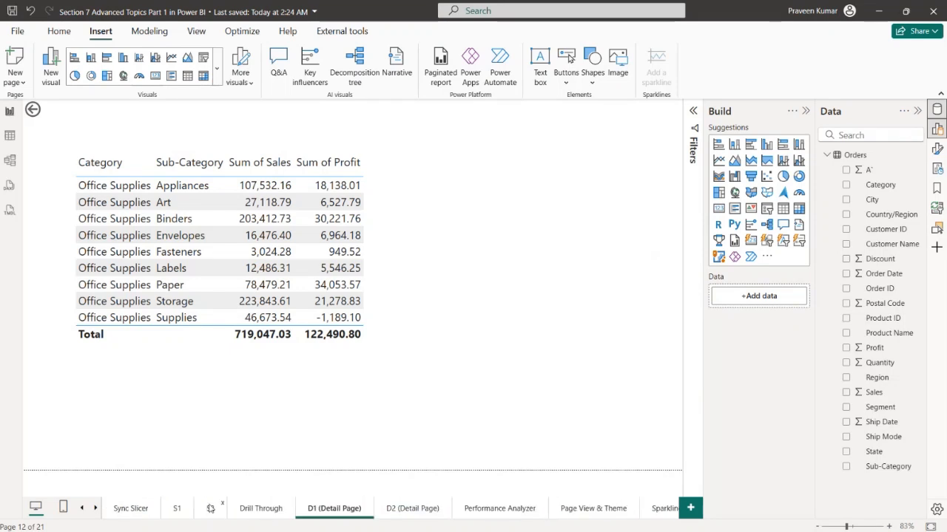
click(503, 509)
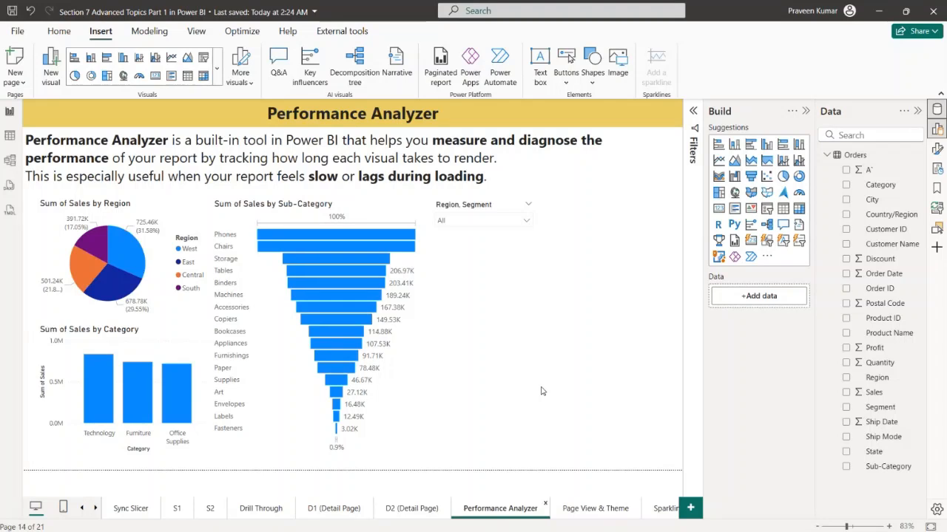
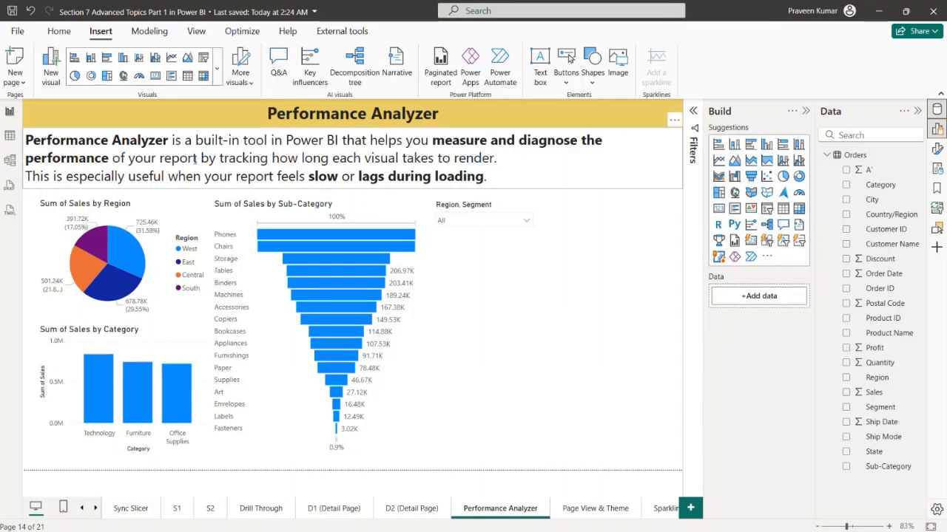
Examine the region pie, category column and sub-category funnel charts and the fields of the Region, Segment slicer
click(141, 208)
click(168, 335)
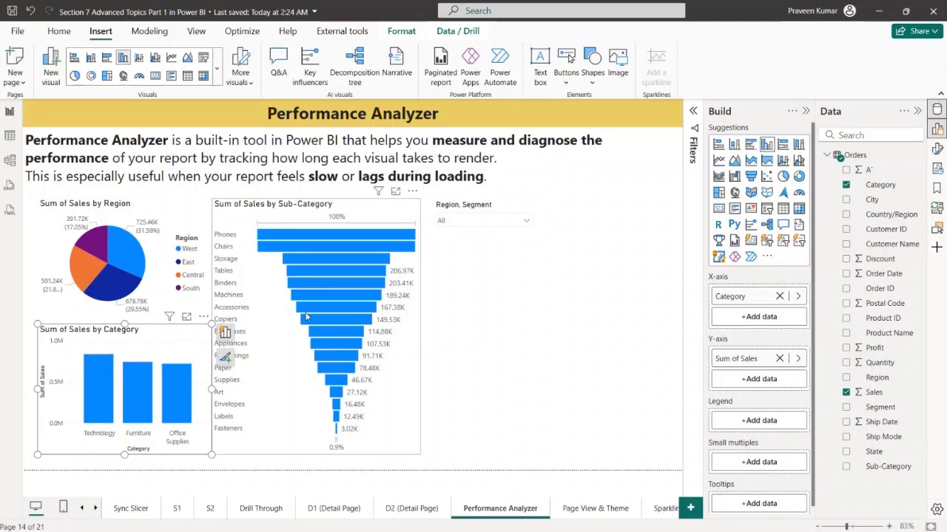
click(402, 377)
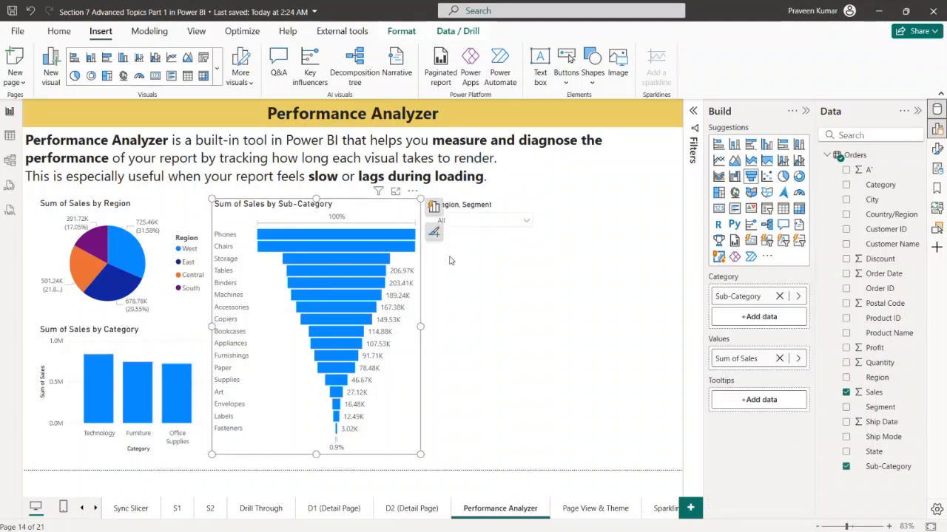
click(466, 213)
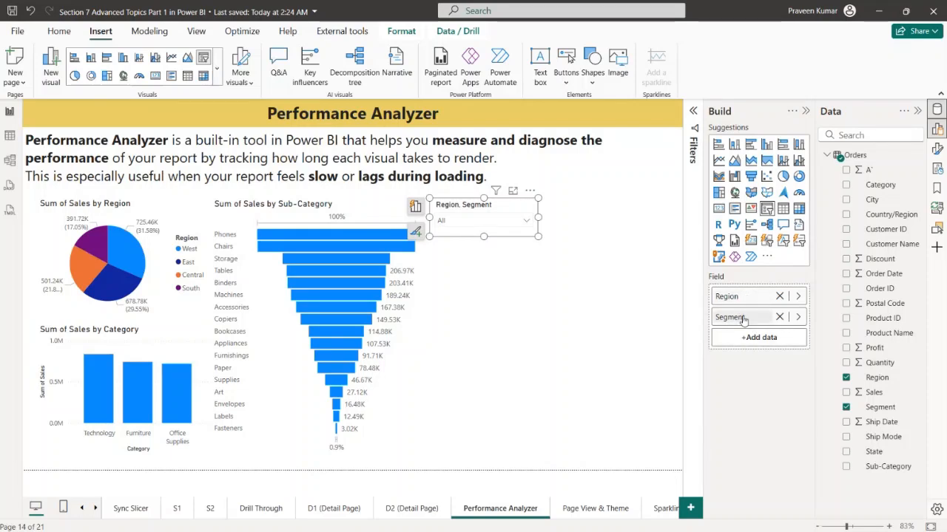
Filter the page to the Corporate segment under Central with the Region, Segment slicer and clear the selection again
click(526, 221)
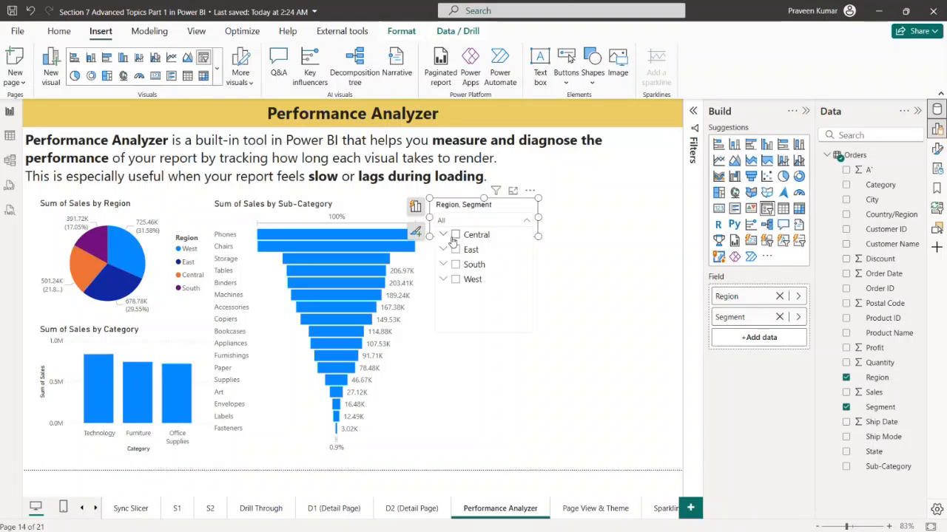
click(444, 235)
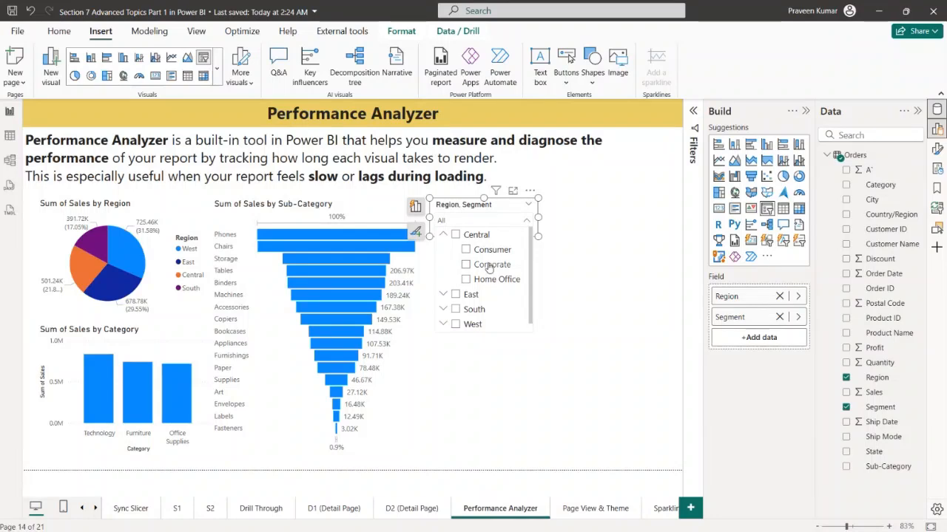
click(489, 267)
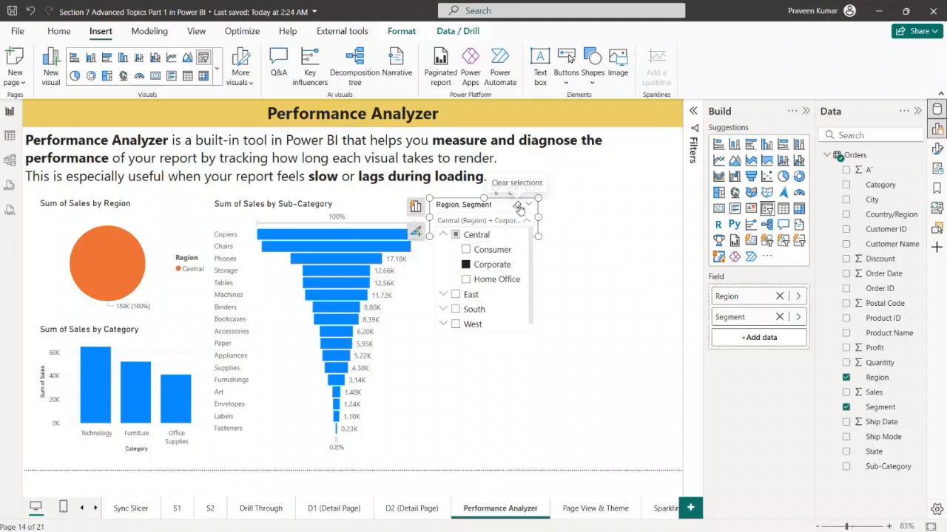
click(519, 207)
click(567, 257)
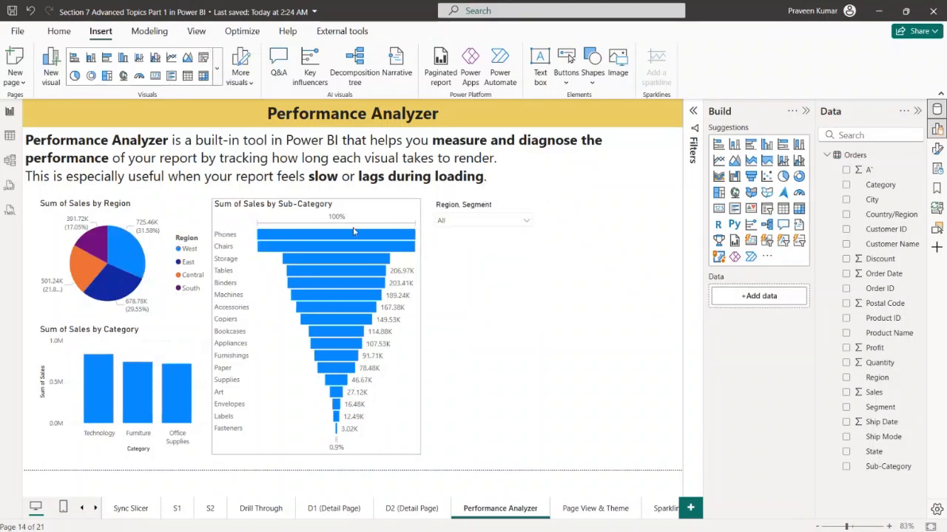
Show the Performance analyzer with the Build and Data panes collapsed and start a recording
click(242, 31)
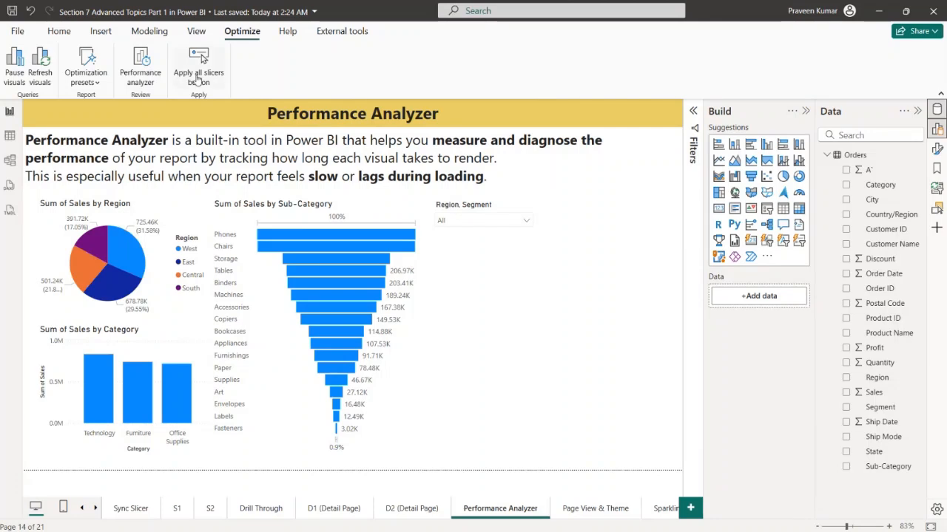
click(158, 66)
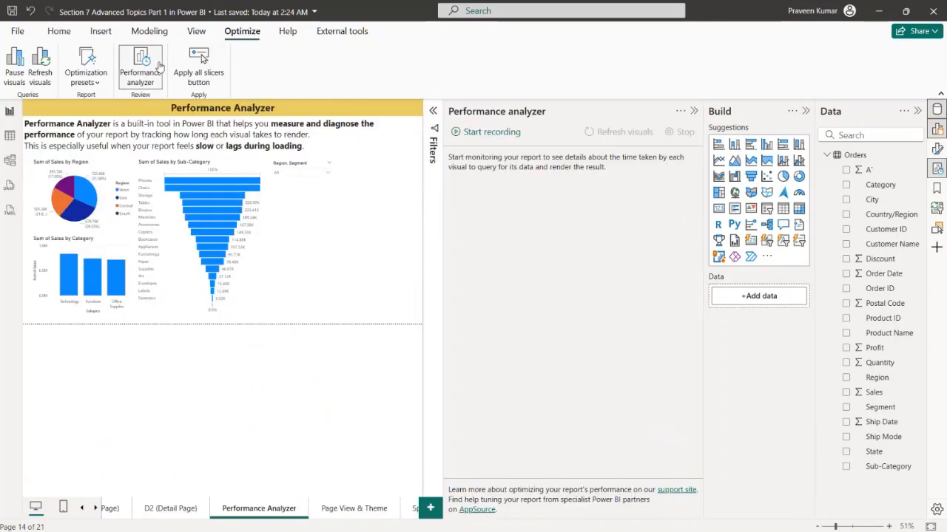
click(806, 111)
click(915, 111)
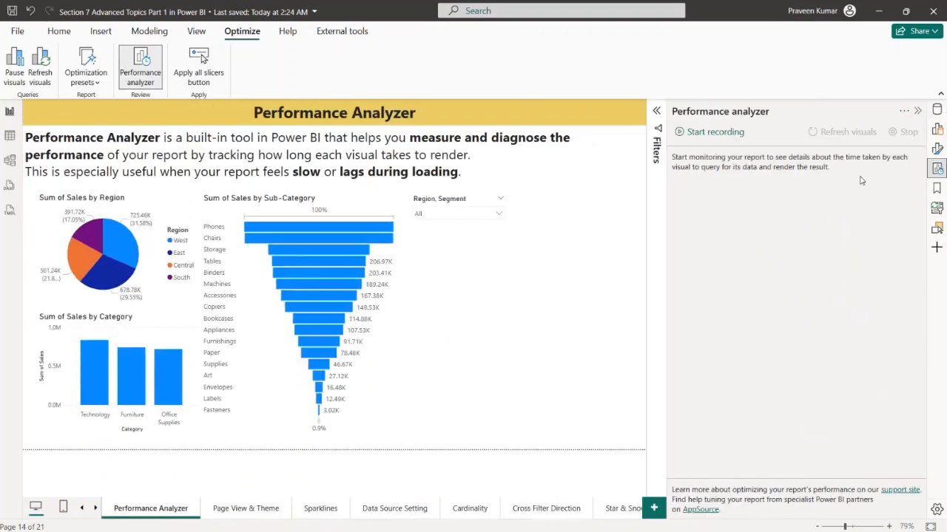
click(717, 133)
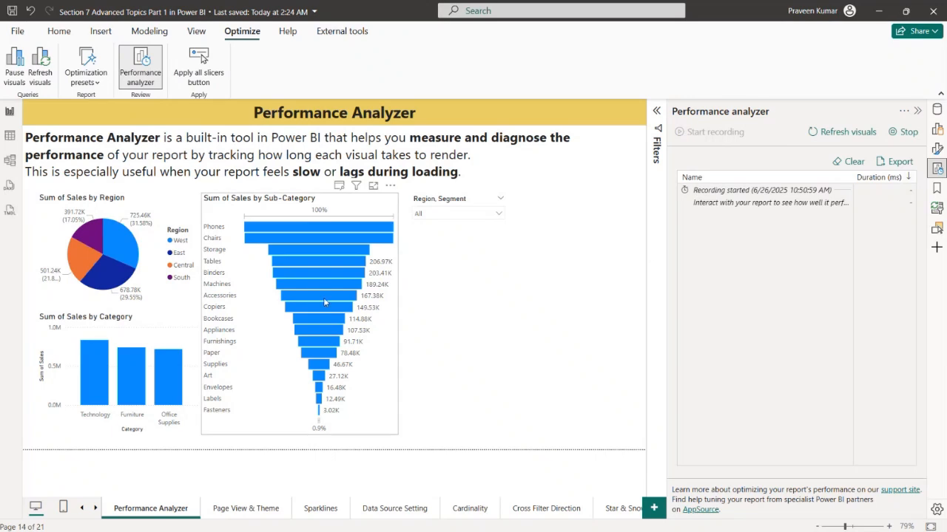
Record the visuals' load times while filtering by Central, by East and cross-highlighting by the Technology column, and stop the recording
click(488, 215)
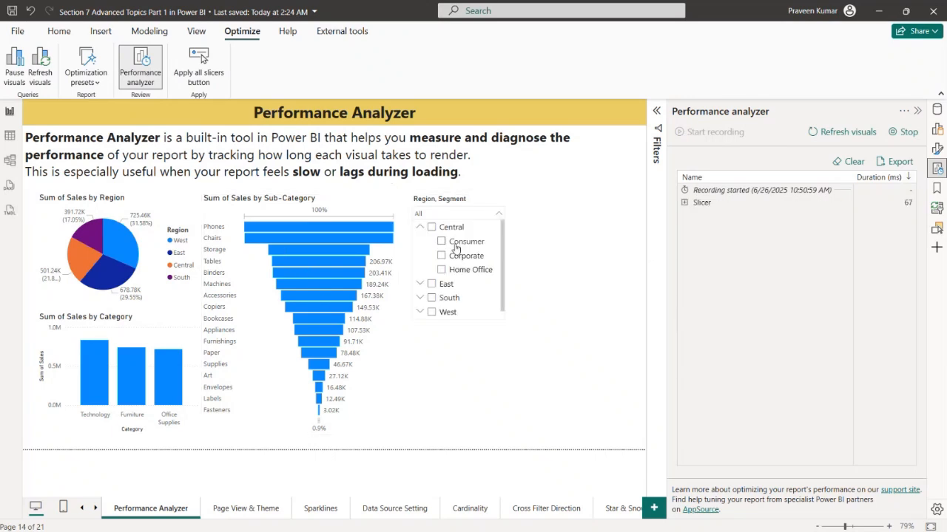
click(441, 228)
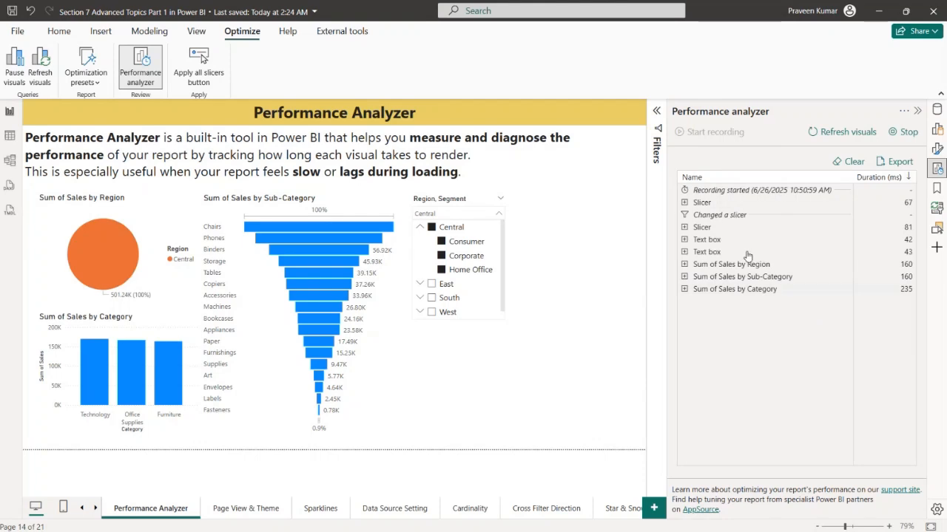
click(433, 284)
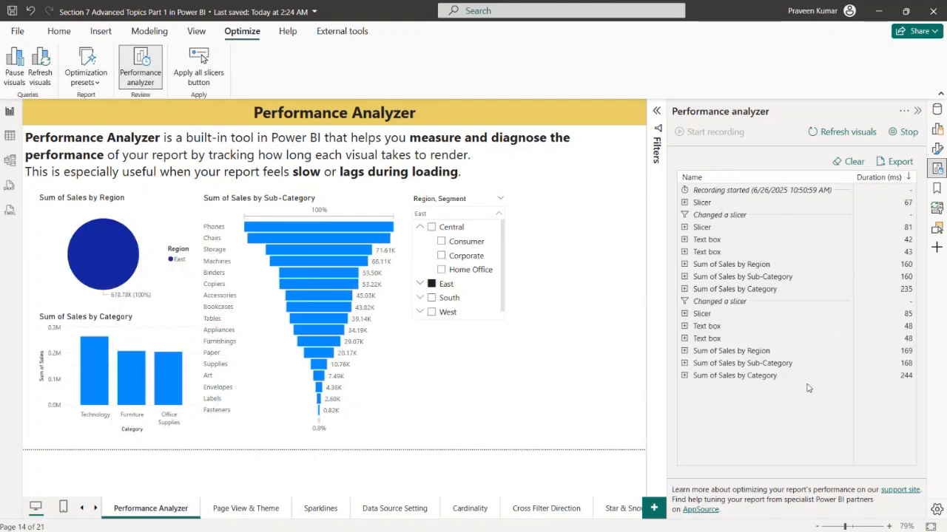
click(99, 371)
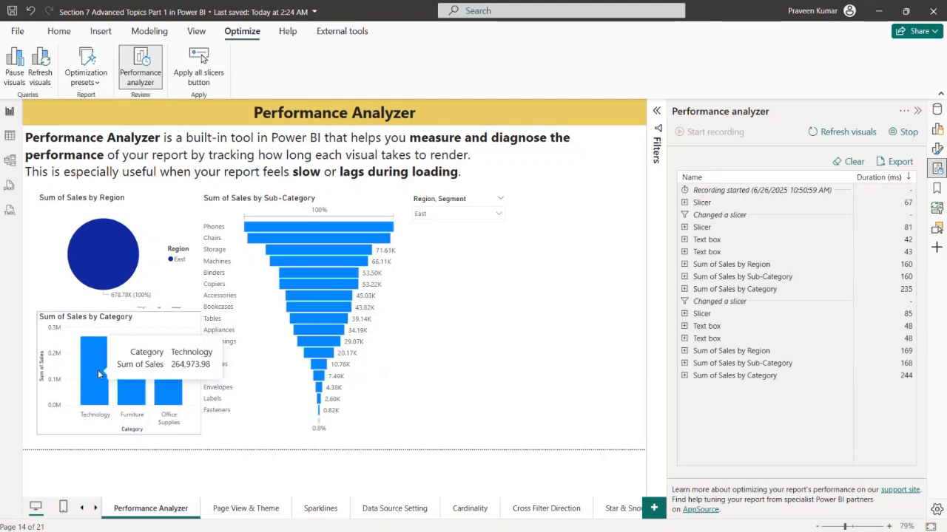
click(98, 370)
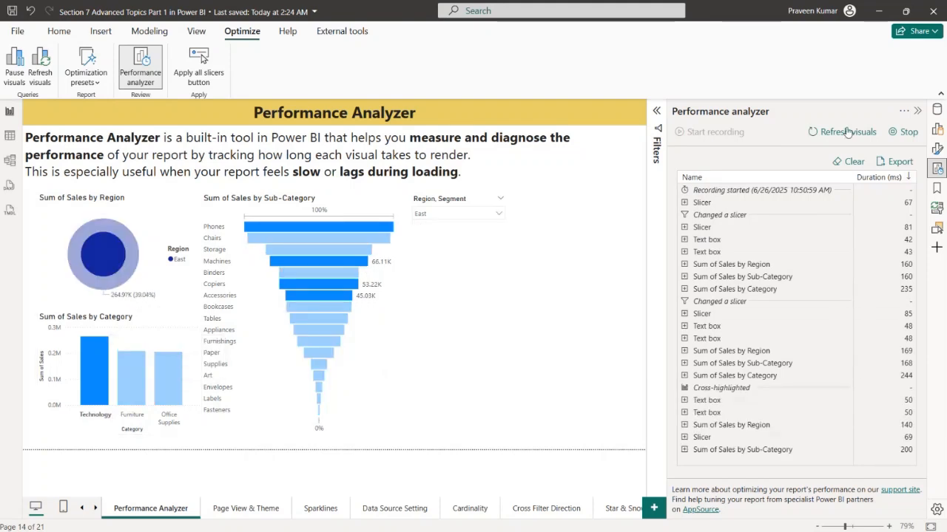
click(902, 138)
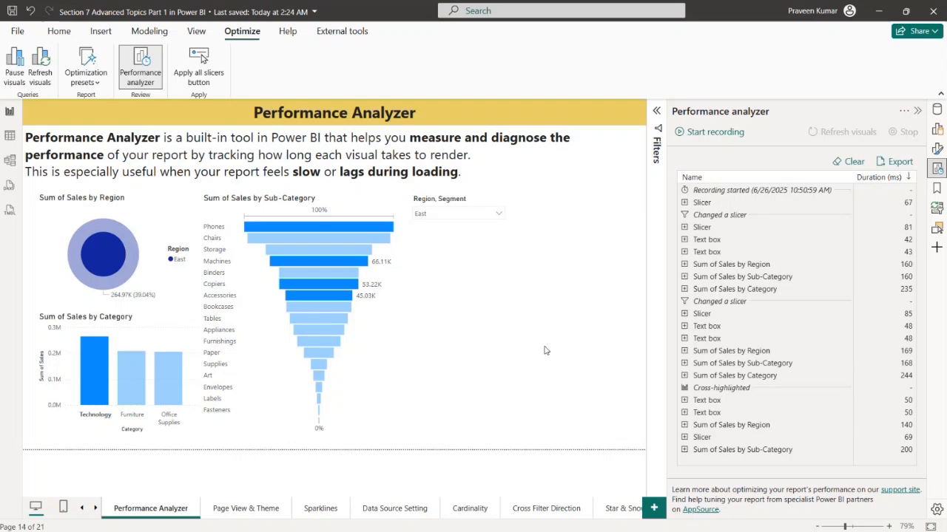
With recording stopped, cross-highlight by Binders in the funnel, clear the highlight and hide the Performance analyzer
click(311, 268)
click(342, 271)
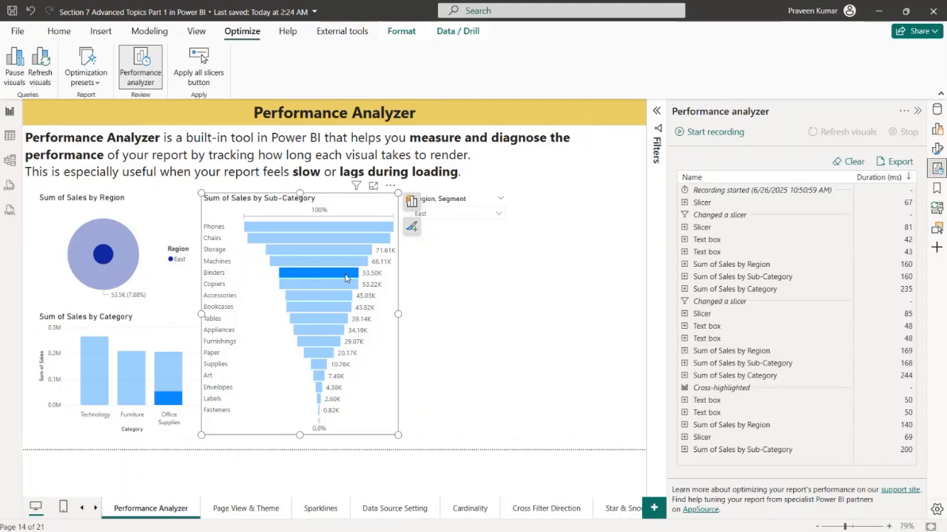
click(345, 278)
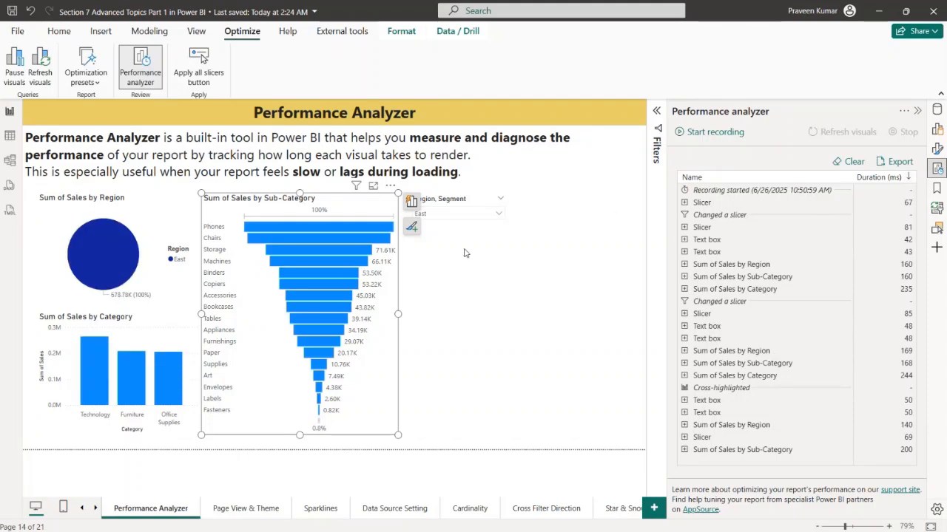
click(917, 111)
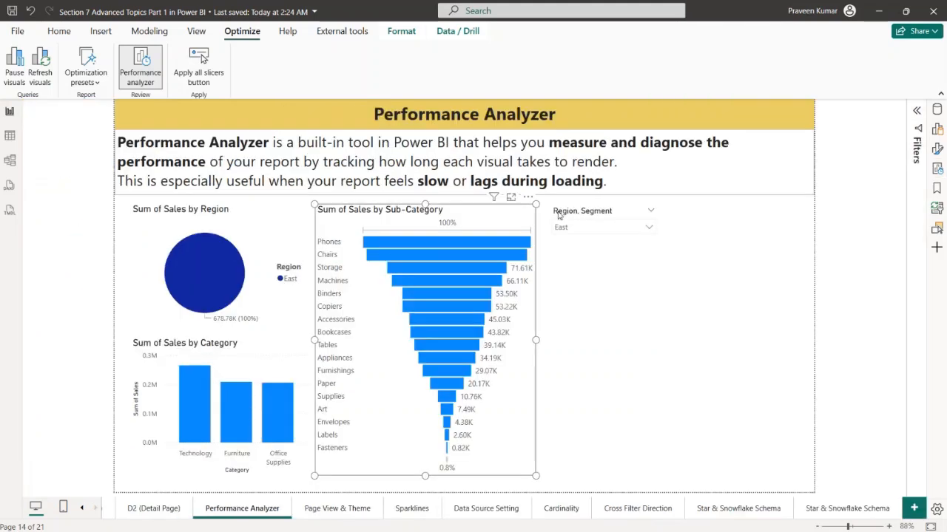
Open the Page View & Theme page and set its page view to Fit to page
click(343, 510)
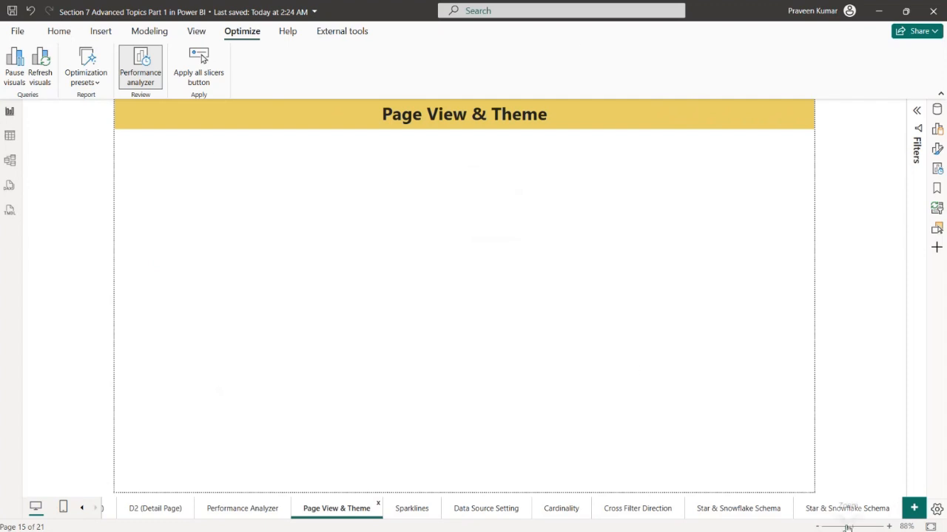
drag(855, 528, 837, 527)
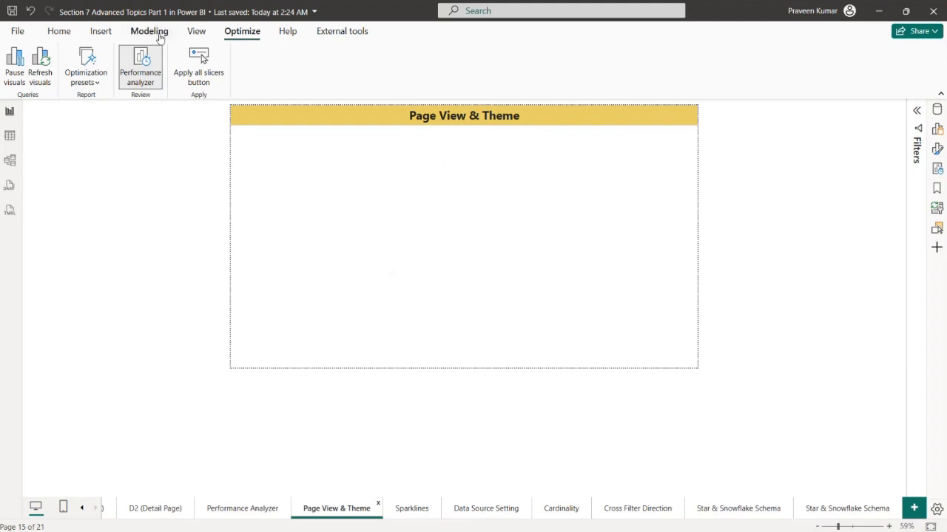
click(194, 34)
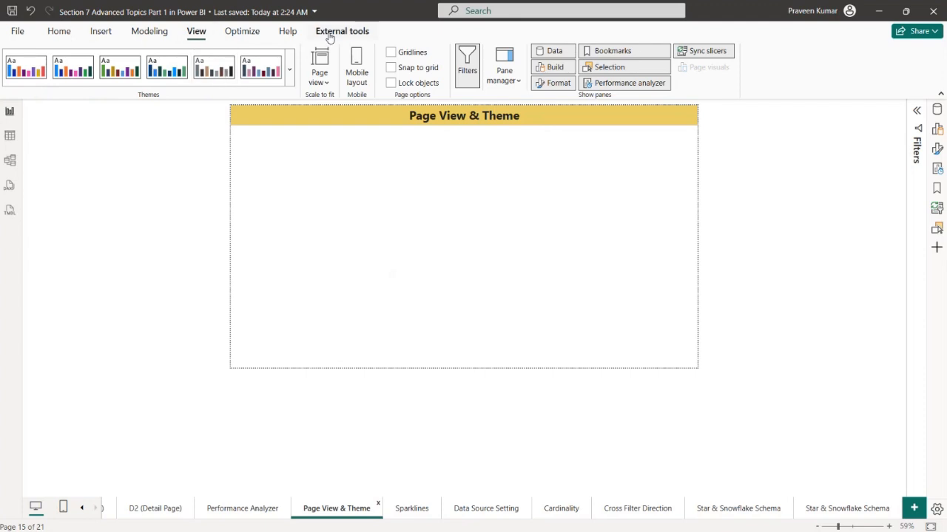
click(322, 83)
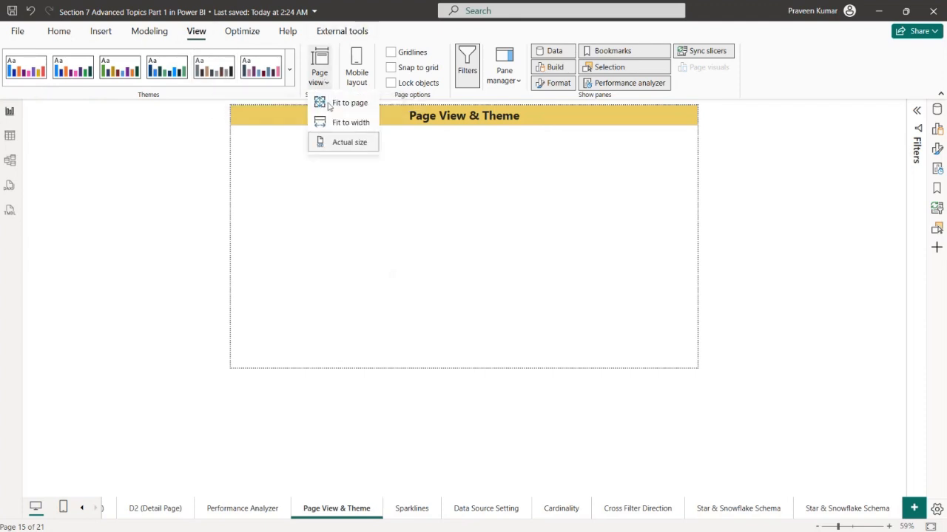
click(336, 105)
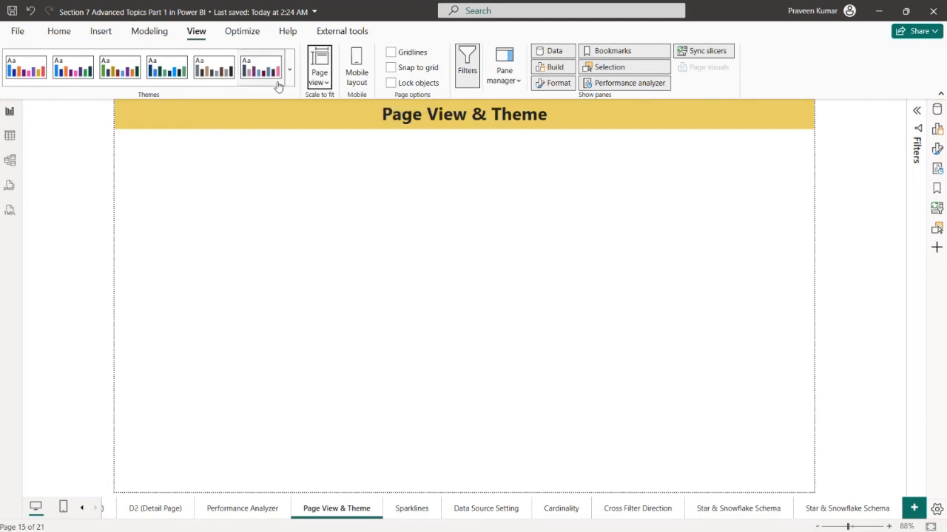
Change the page view to Fit to width and look over the full height of the page
click(318, 77)
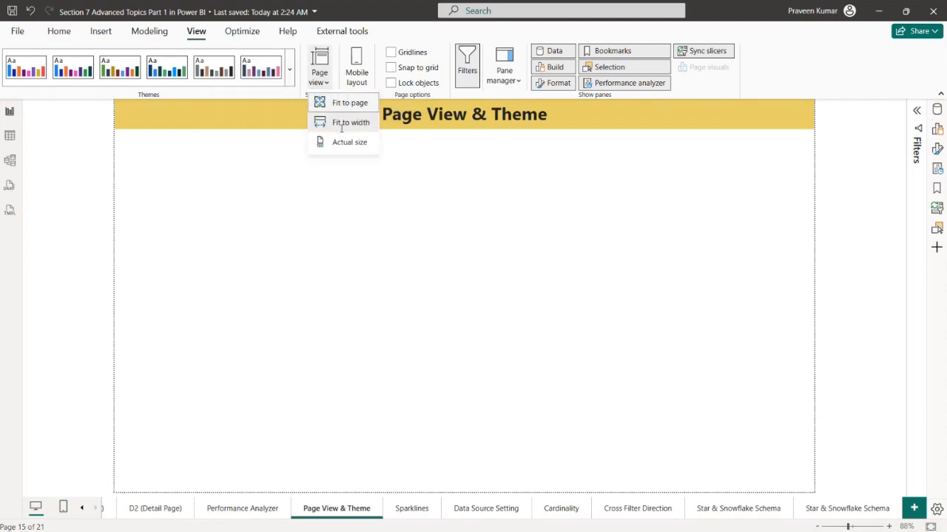
click(345, 123)
scroll(756, 233, up, 3)
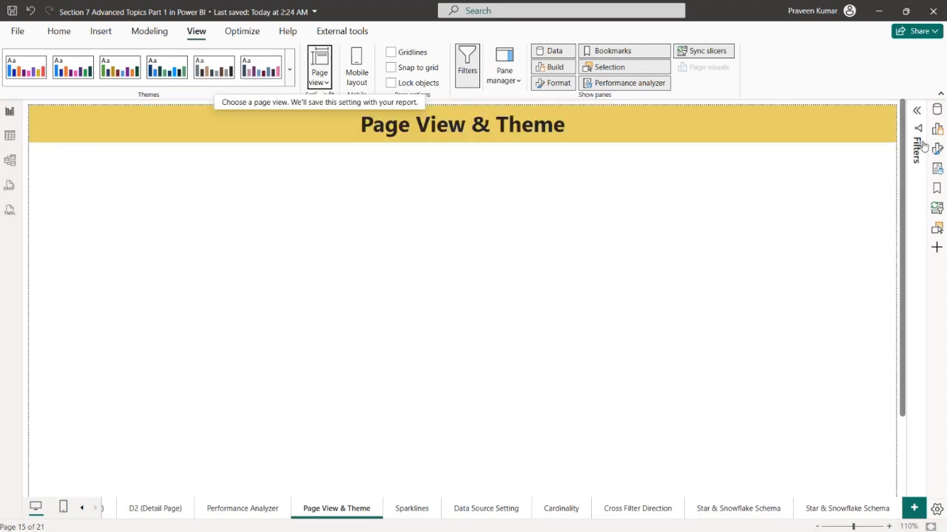
scroll(748, 296, down, 2)
scroll(739, 340, up, 2)
scroll(751, 340, down, 2)
scroll(777, 303, up, 2)
scroll(779, 258, down, 2)
scroll(771, 273, up, 2)
scroll(786, 274, down, 1)
scroll(786, 275, up, 1)
Set the page view to Actual size and look over the page from top to bottom
click(320, 77)
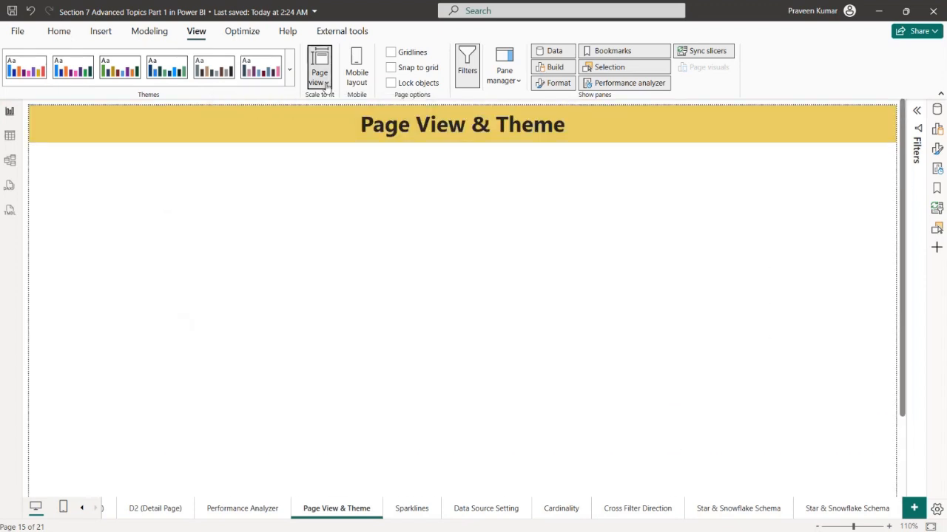
click(346, 142)
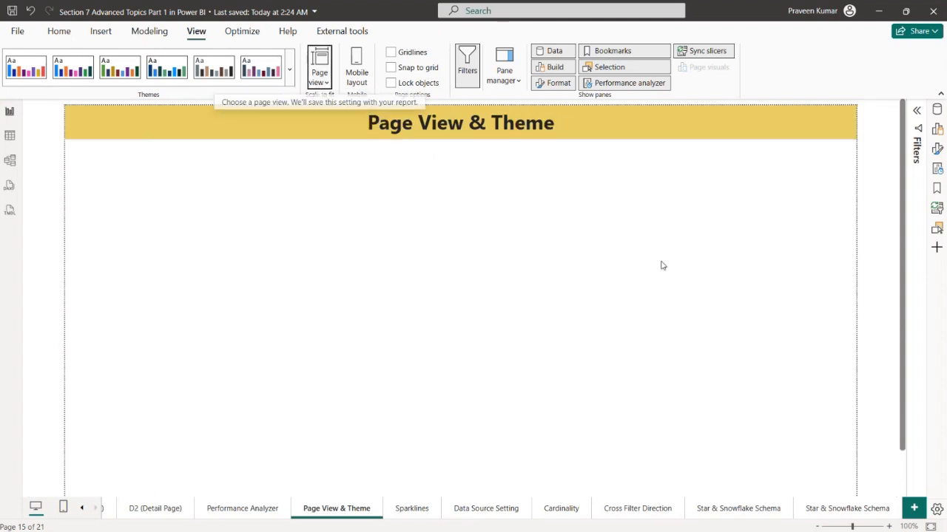
scroll(777, 303, down, 1)
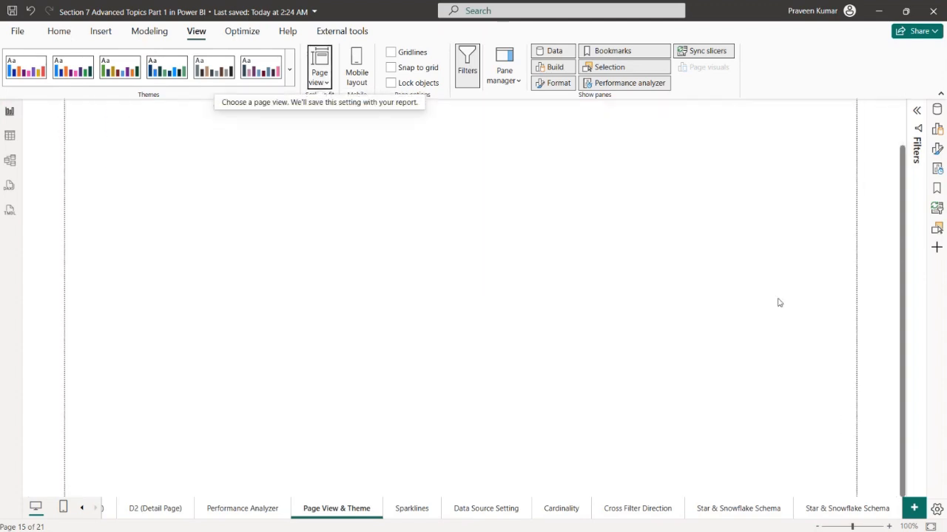
scroll(775, 353, up, 1)
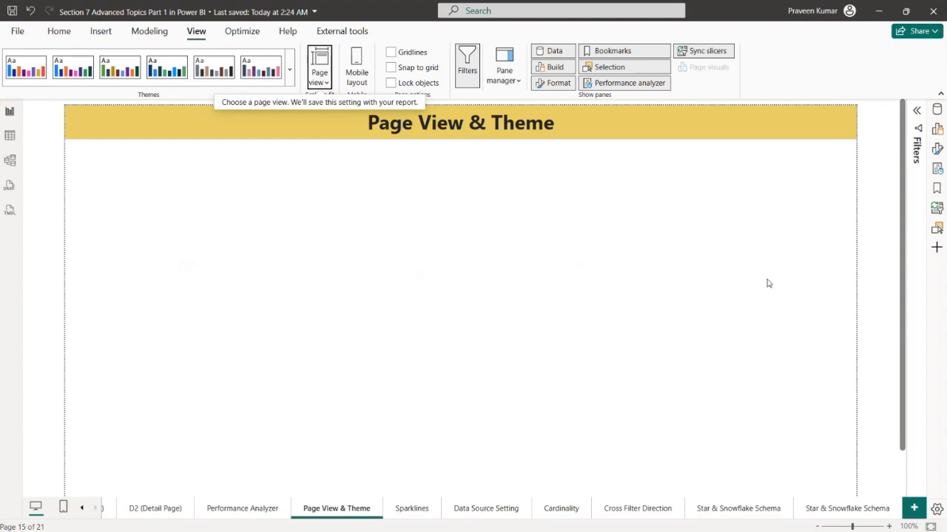
Show the page's format settings and set the canvas type to Custom
click(936, 109)
click(937, 110)
click(935, 130)
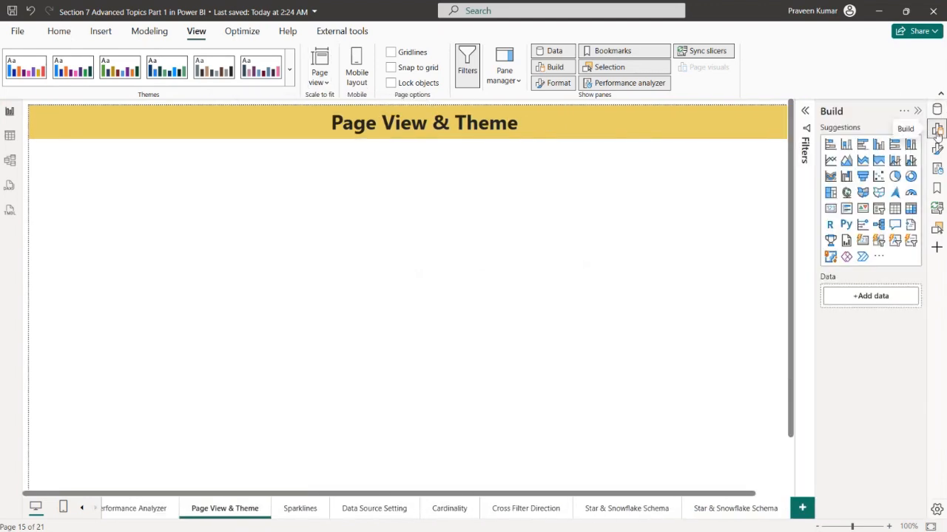
click(935, 130)
click(938, 149)
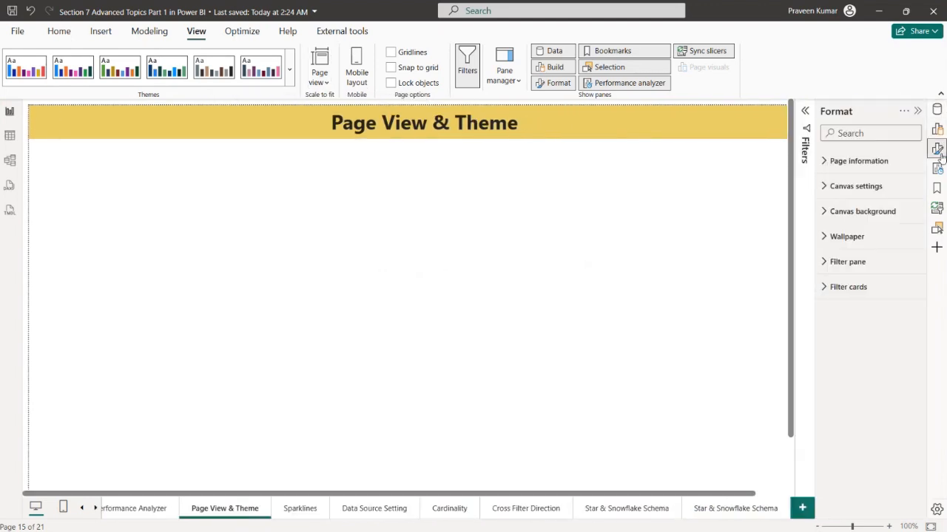
click(862, 186)
click(865, 230)
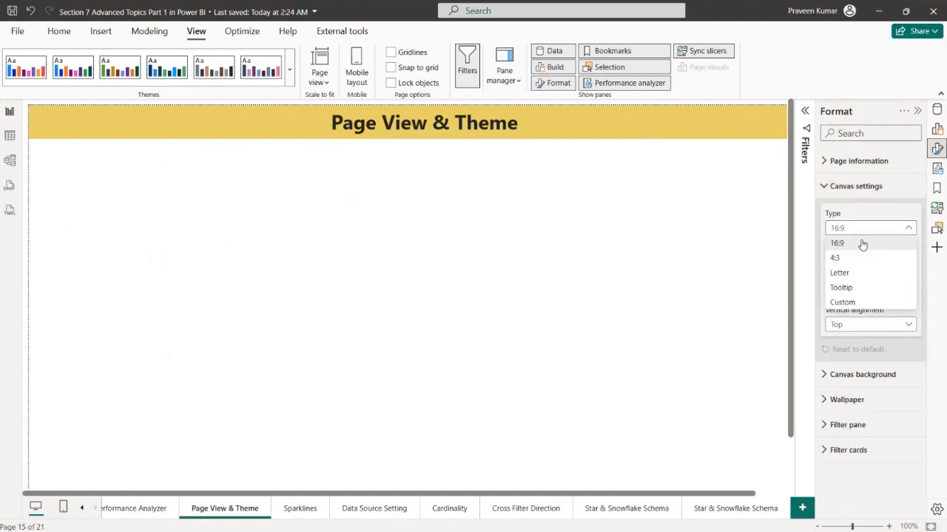
click(844, 301)
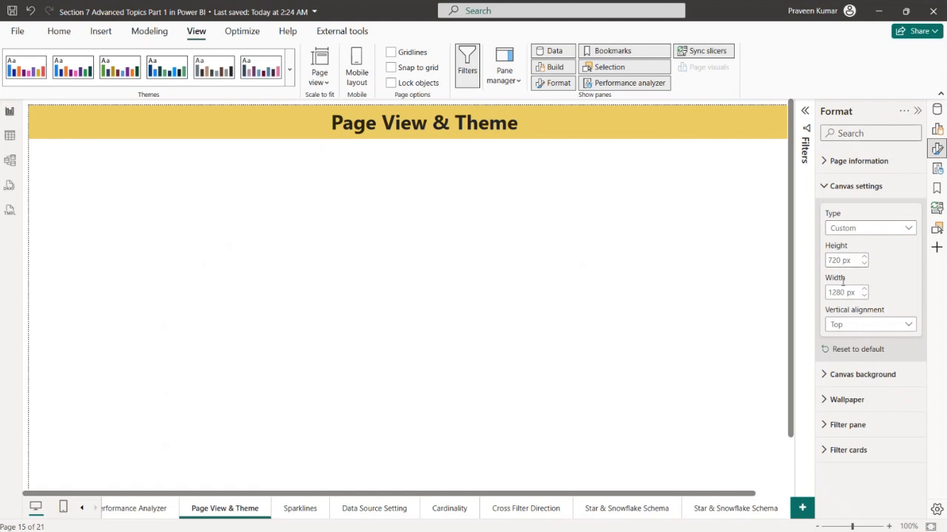
Set the page's canvas type to 16:9 and hide the format settings
click(900, 229)
click(858, 244)
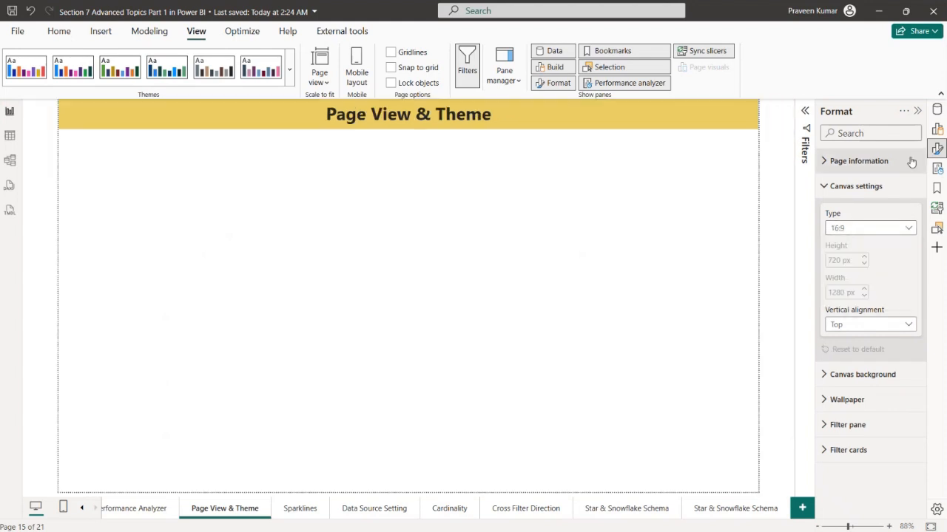
click(917, 111)
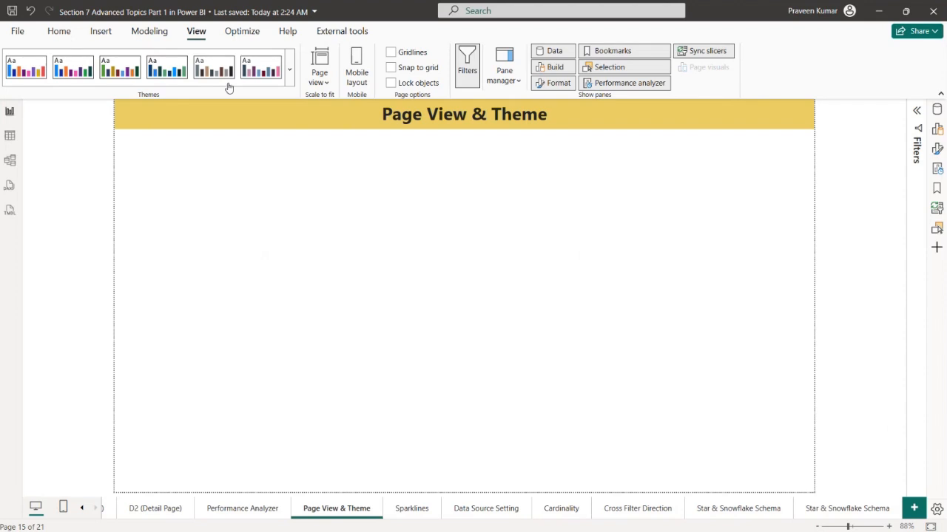
Review the available page view options for the Page View & Theme page without changing the current one
click(319, 74)
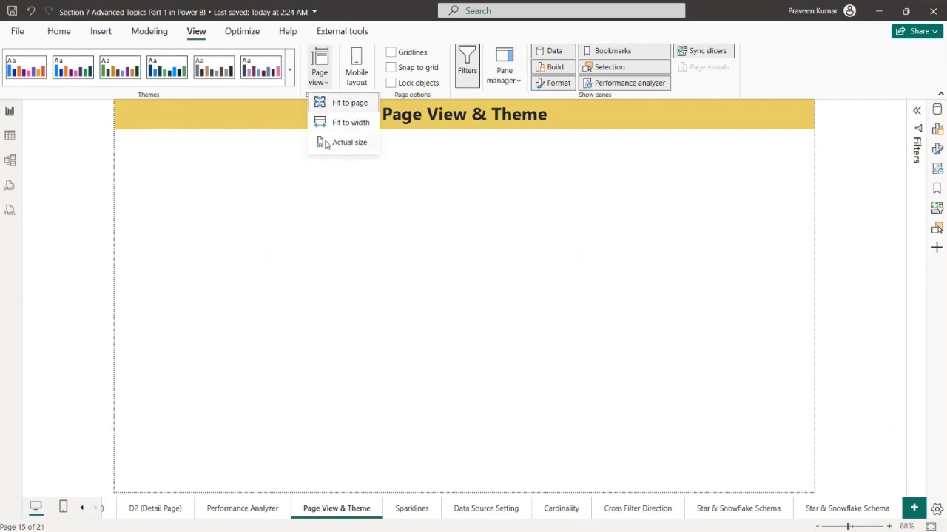
click(449, 279)
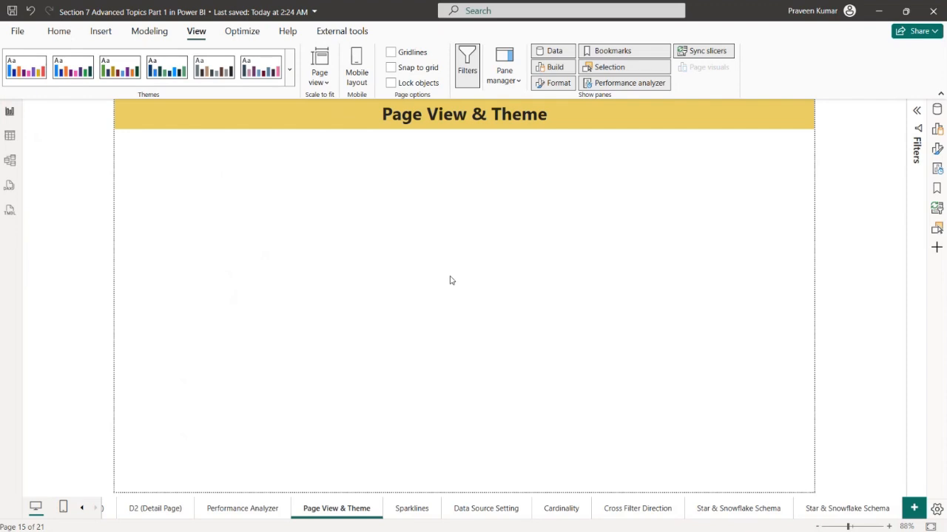
click(319, 73)
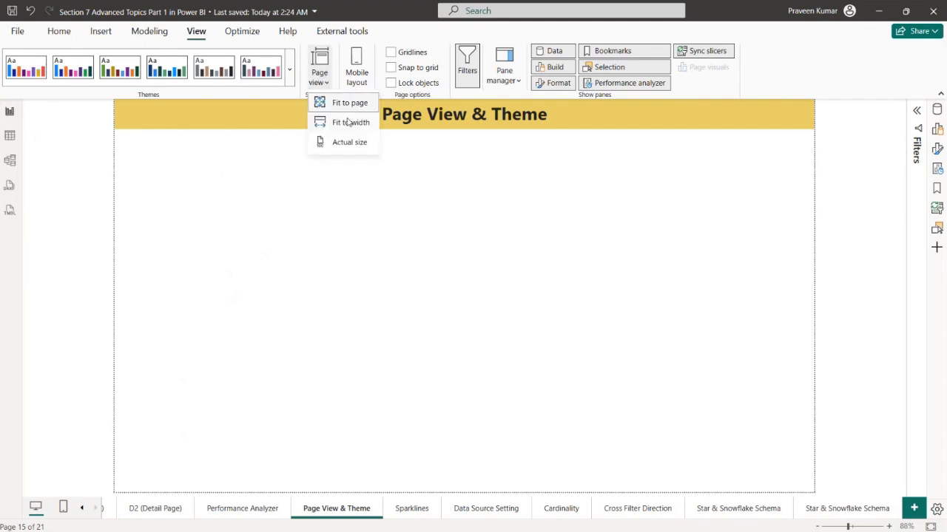
click(410, 224)
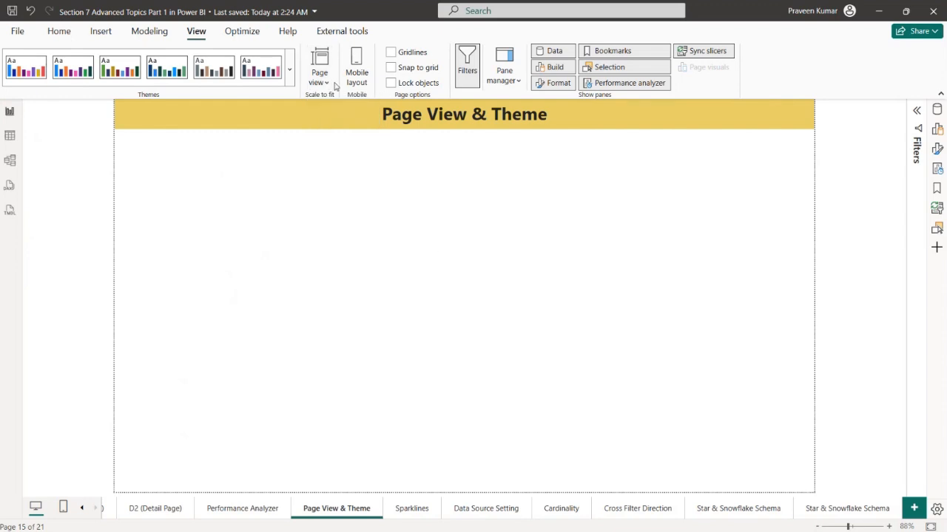
click(330, 81)
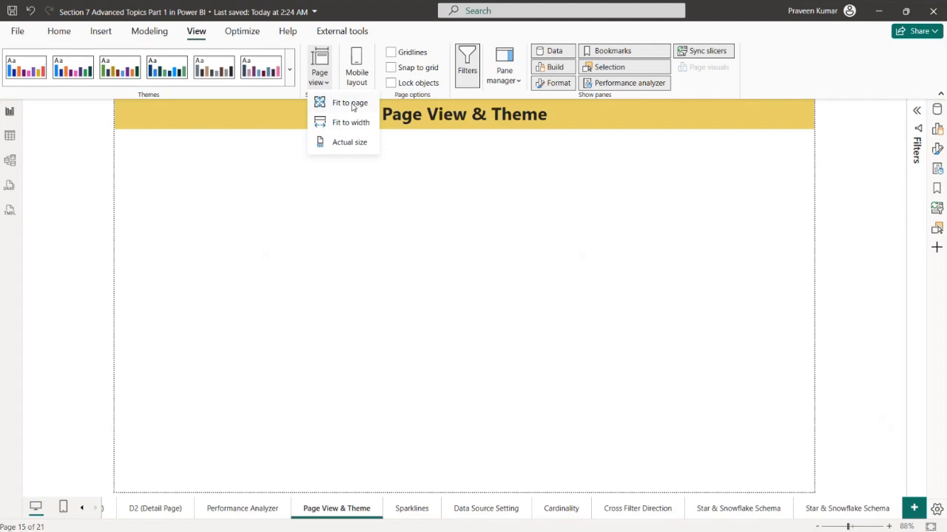
click(419, 243)
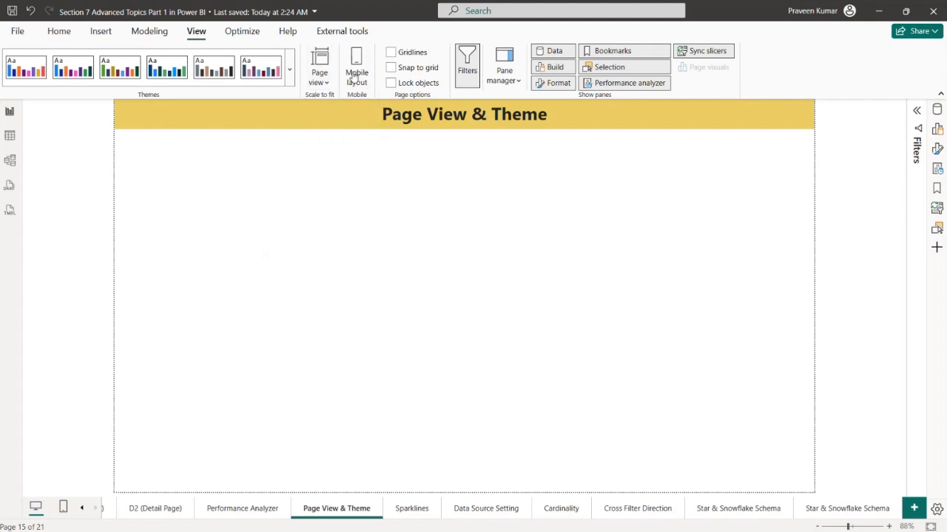
click(330, 82)
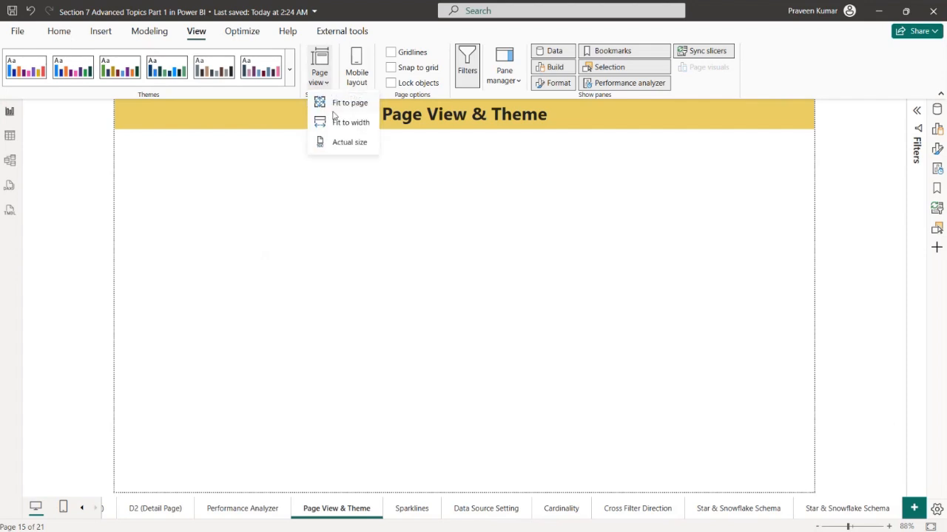
click(547, 231)
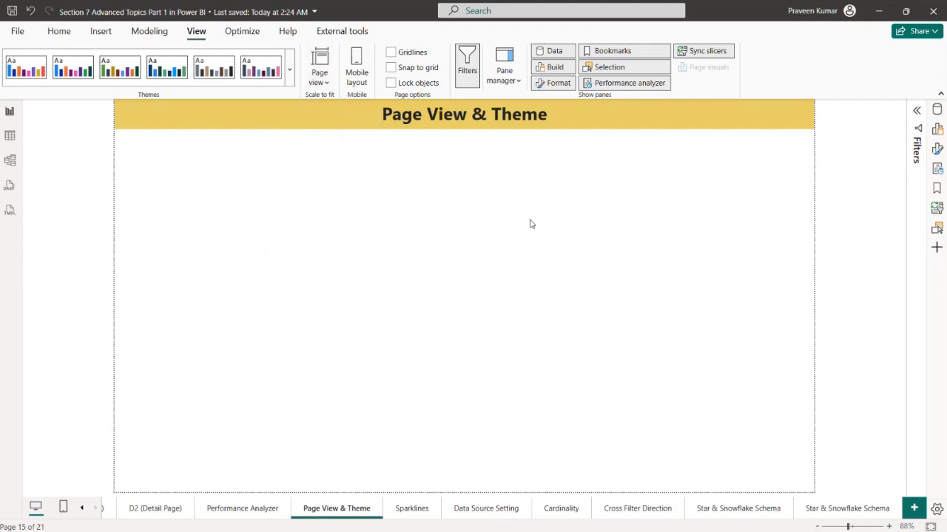
Check the page view options on the Sparklines page, then again on the Page View & Theme page
click(419, 513)
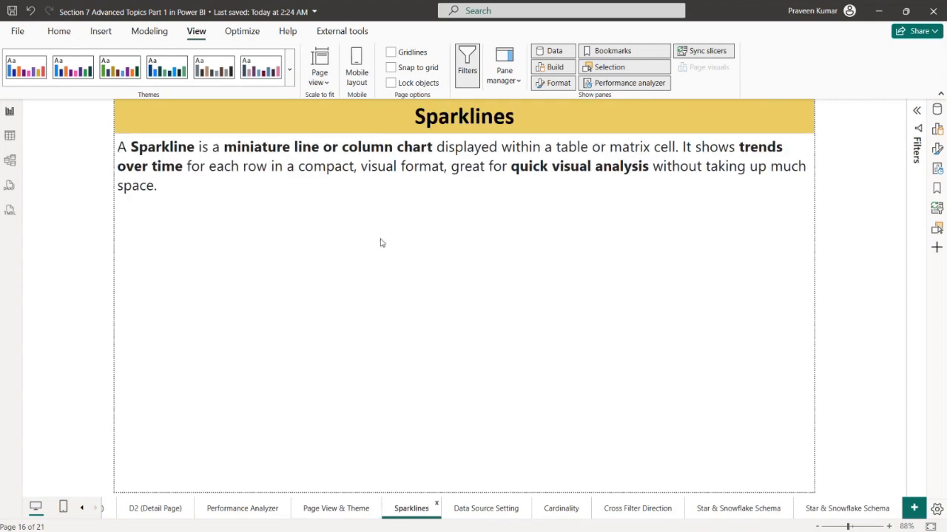
click(328, 89)
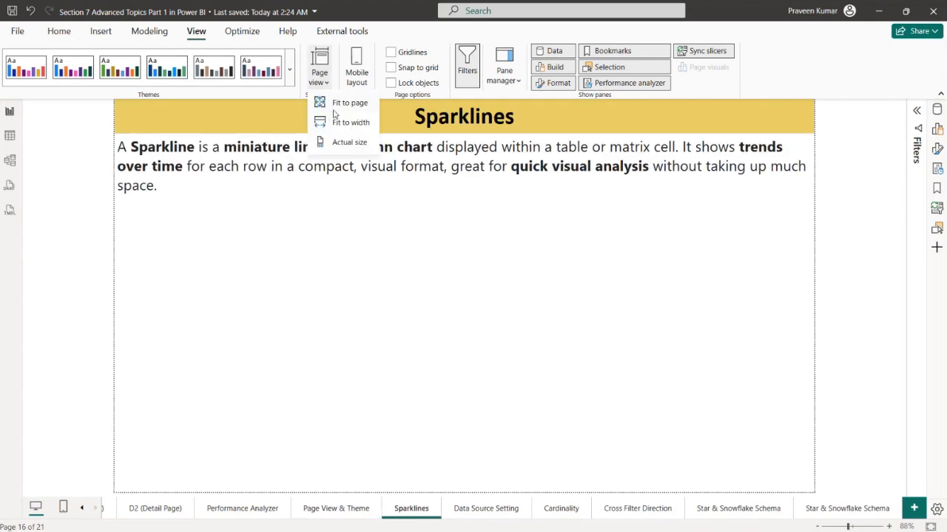
click(453, 336)
click(338, 508)
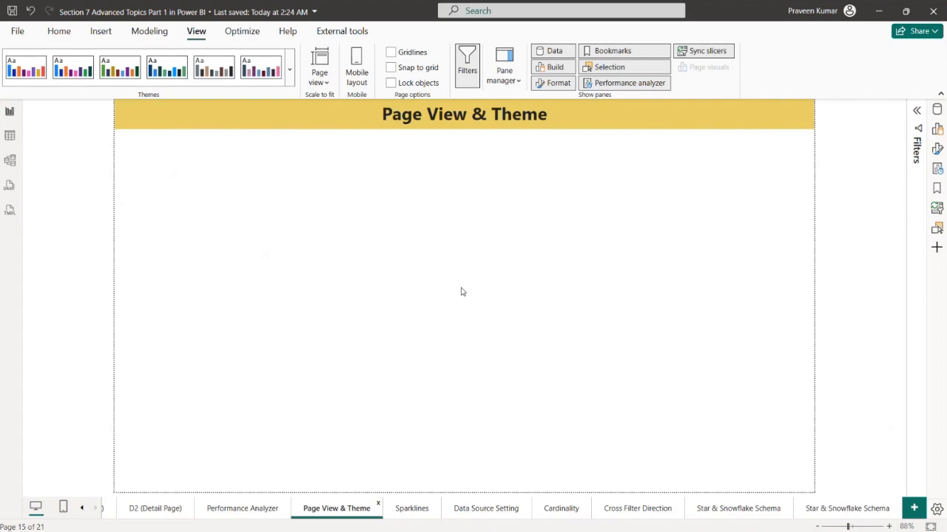
click(322, 77)
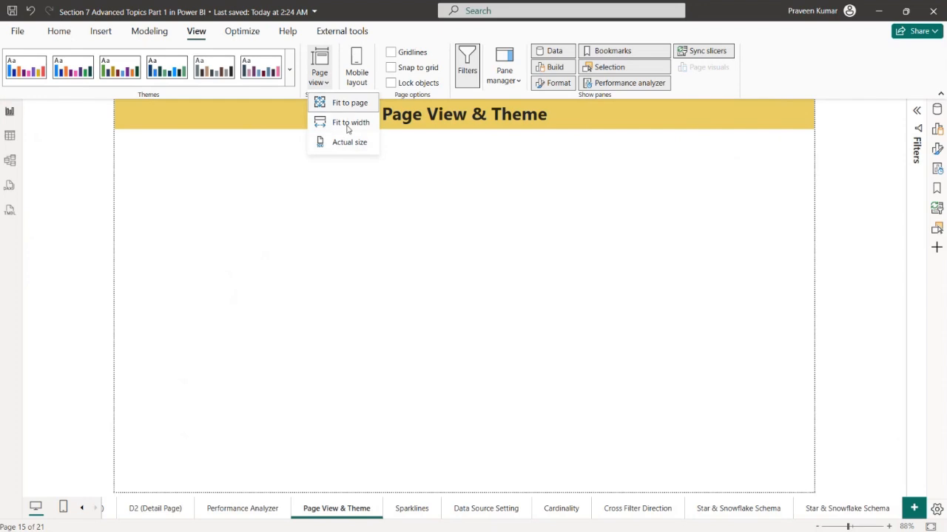
click(602, 260)
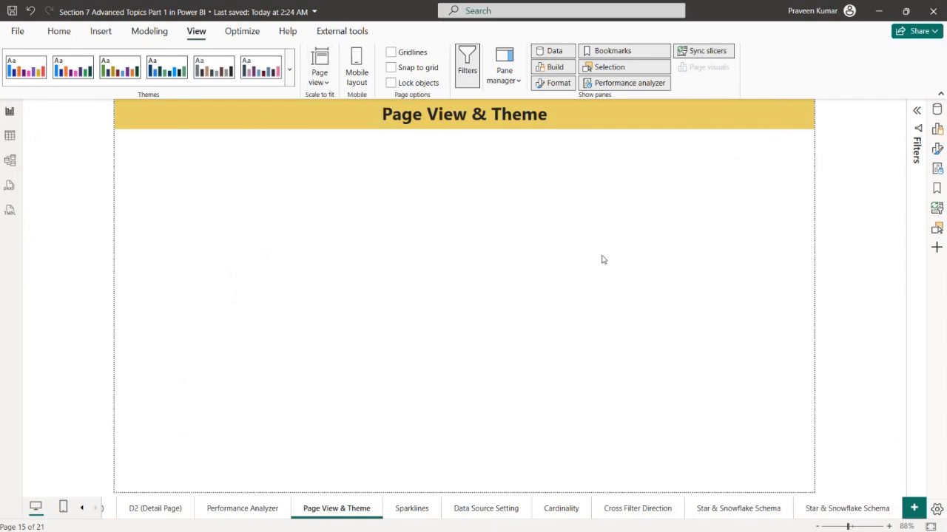
Start customizing the current theme and look through its general text settings and the background, border, header and tooltip settings for visuals
click(292, 68)
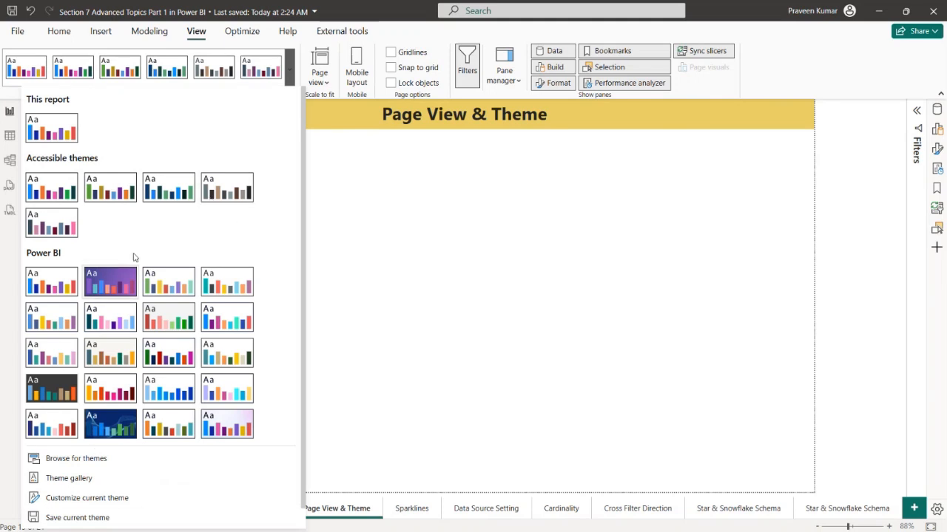
click(87, 498)
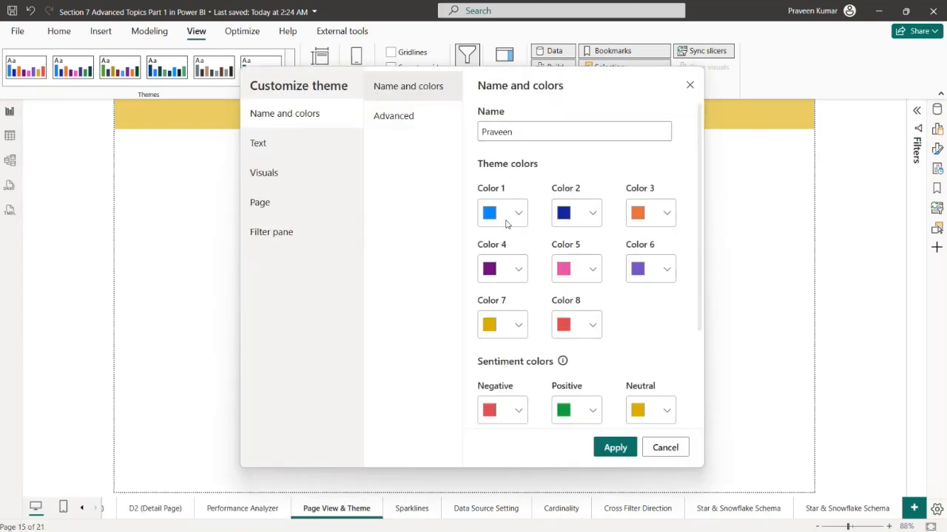
click(324, 150)
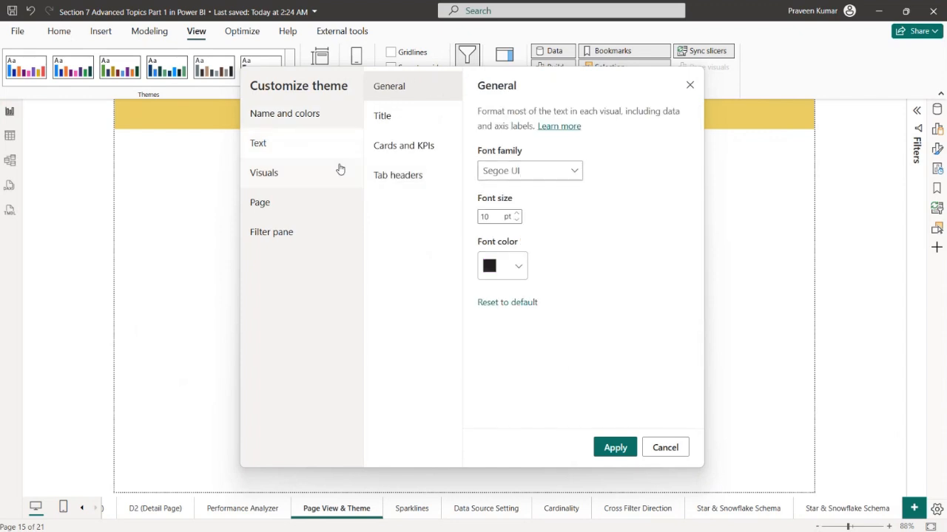
click(309, 173)
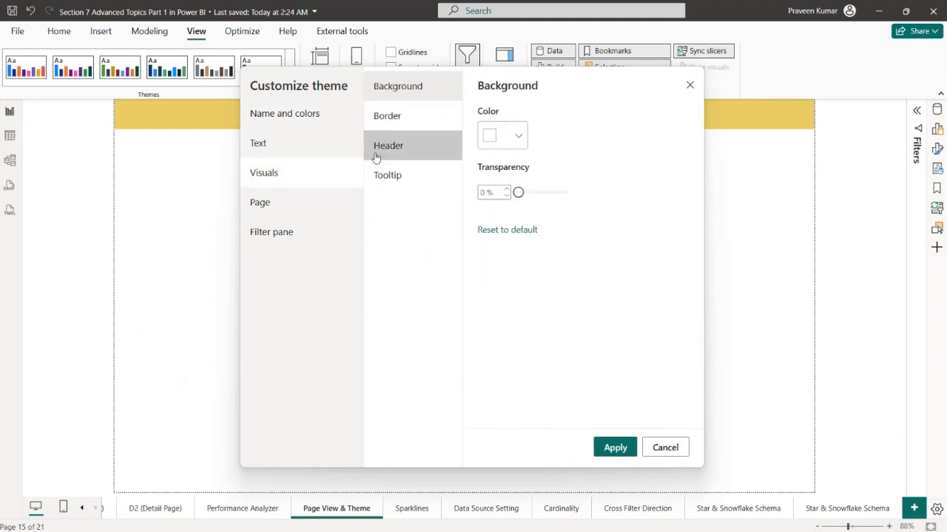
click(389, 120)
click(398, 146)
click(399, 171)
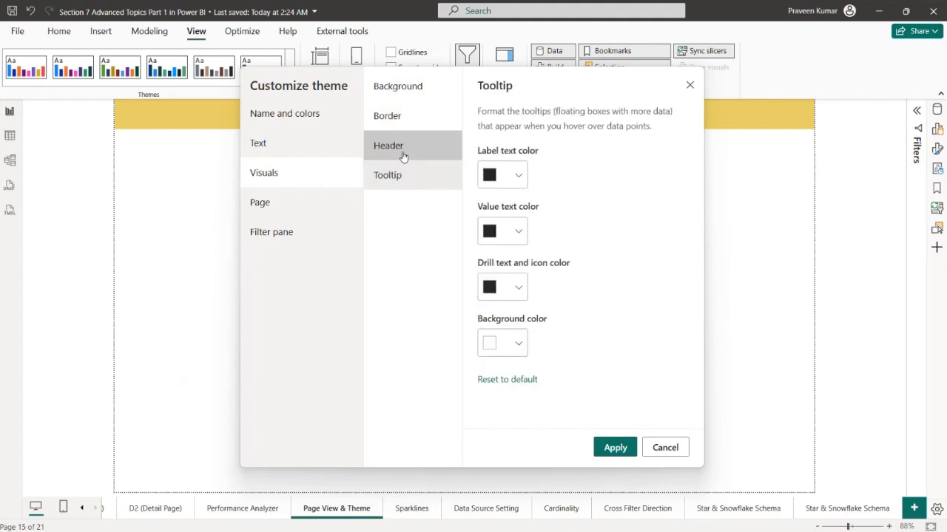
click(401, 152)
click(426, 128)
Look over the theme's page and filter pane settings, return to name and colors, and apply the custom theme
click(345, 203)
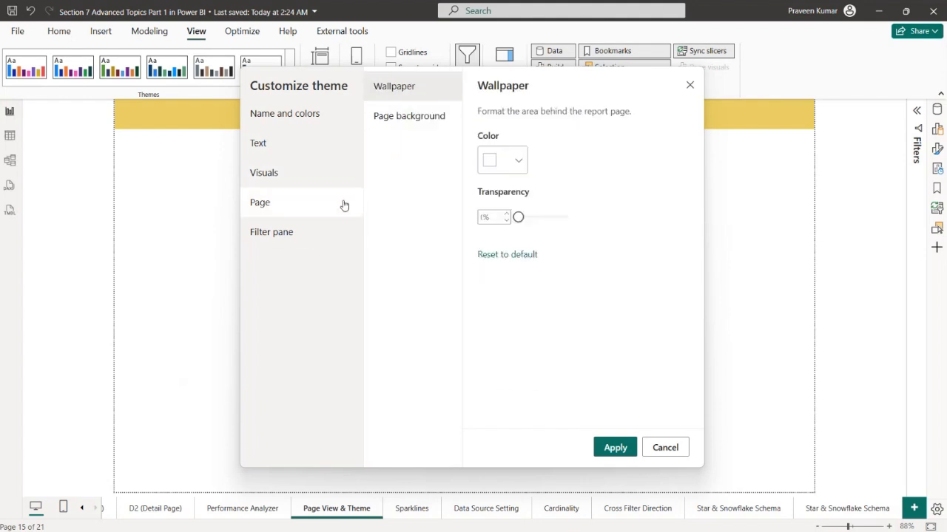
click(303, 232)
click(322, 211)
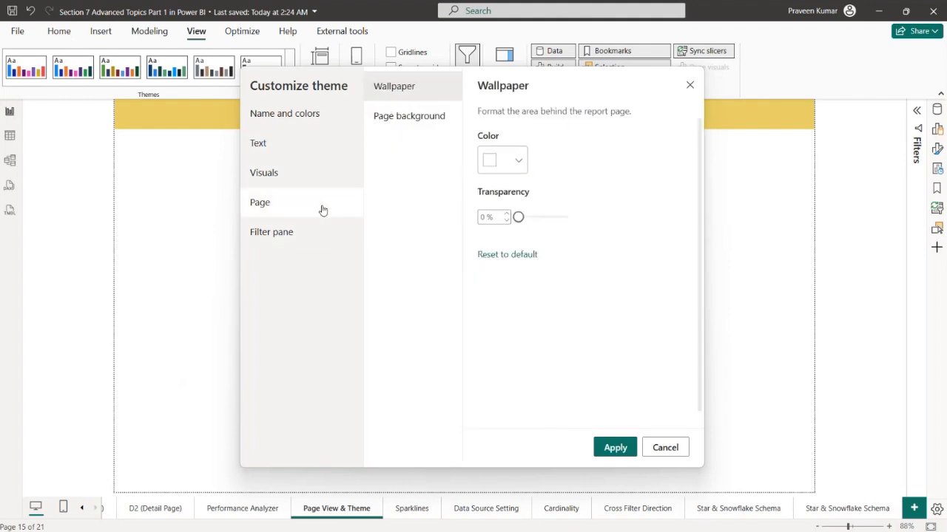
click(297, 117)
click(513, 134)
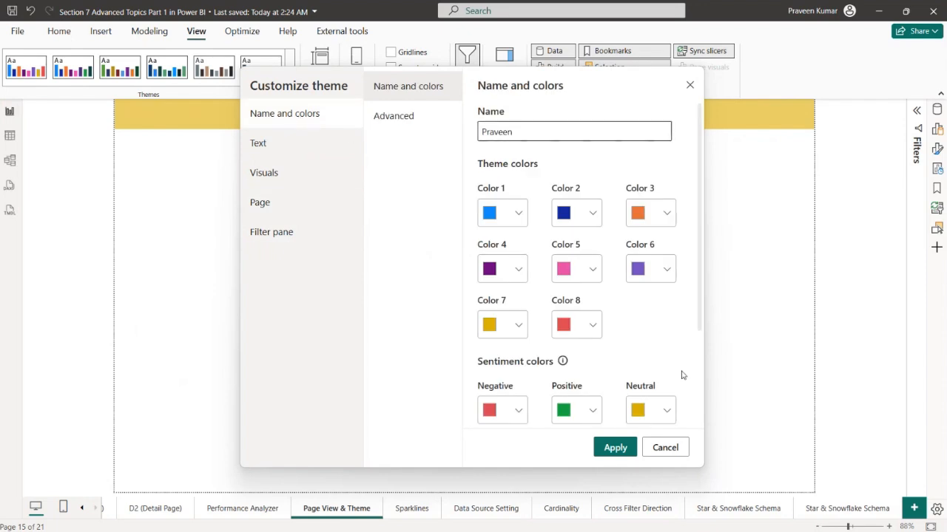
click(614, 448)
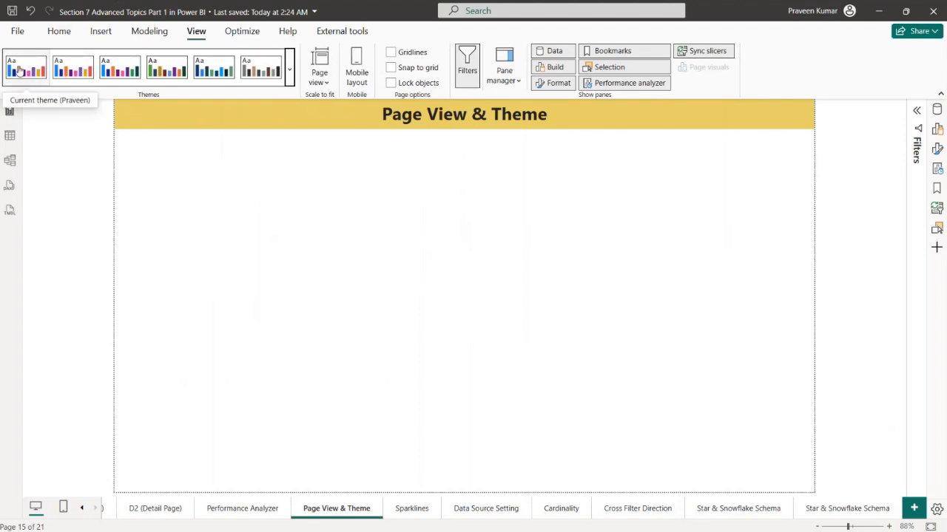
Apply the Bloom theme and check how it looks on the Performance Analyzer, D2 (Detail Page) and Page View & Theme pages
click(289, 69)
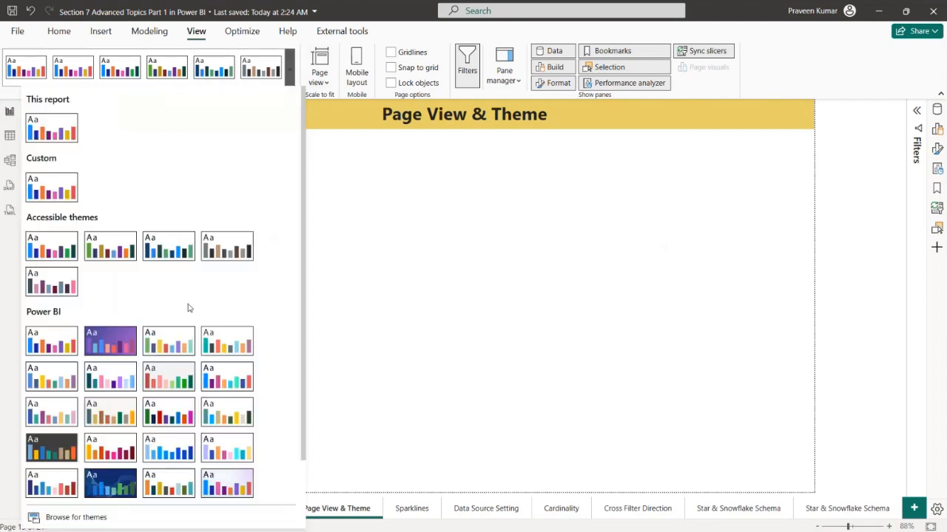
click(125, 338)
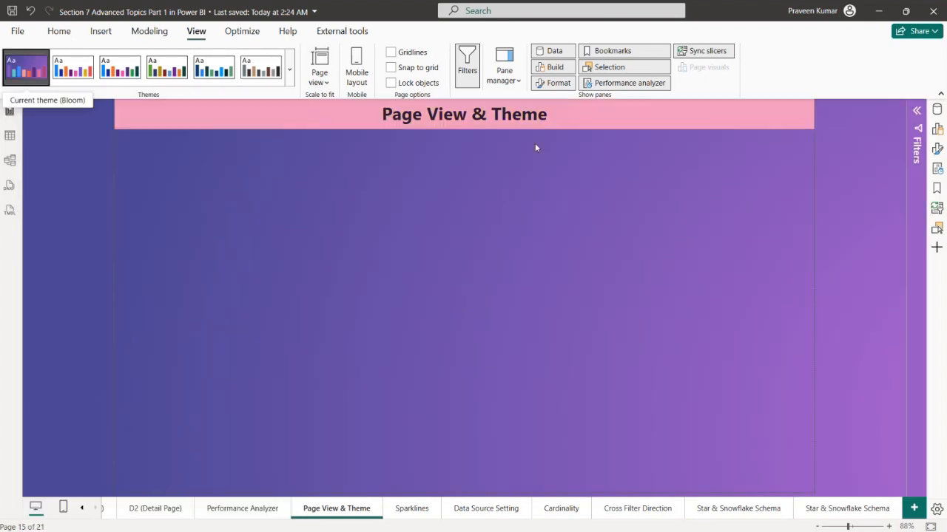
click(235, 509)
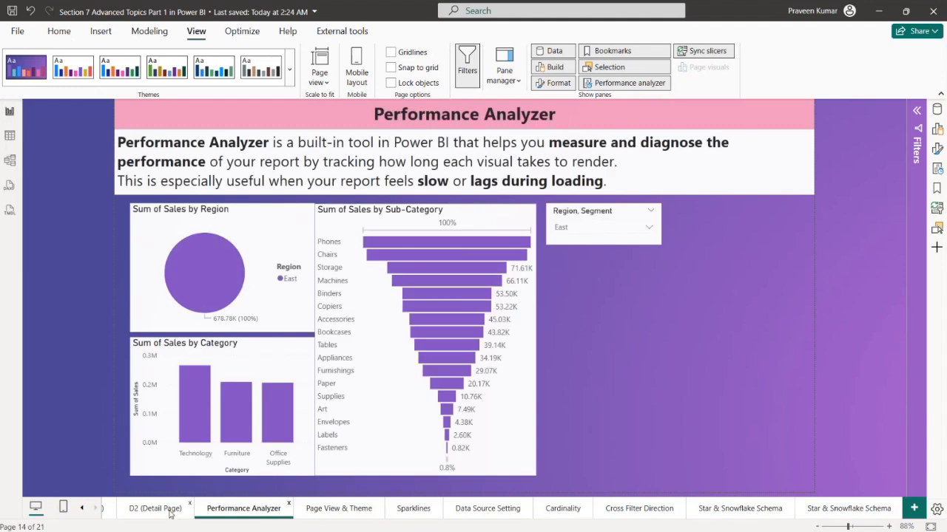
click(177, 509)
click(244, 509)
click(339, 509)
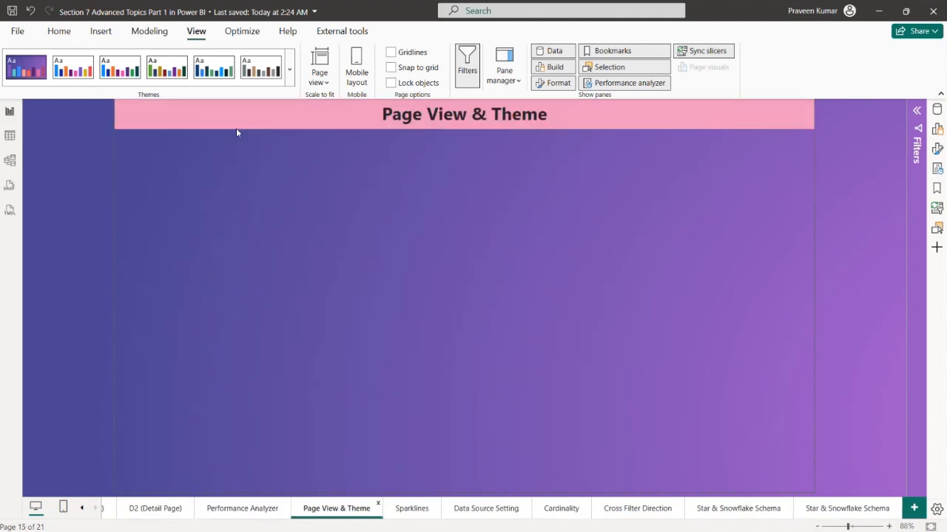
Apply the dark blue wave-pattern theme and check it on the D2 (Detail Page), Performance Analyzer and Page View & Theme pages
click(290, 81)
scroll(105, 391, down, 1)
click(104, 398)
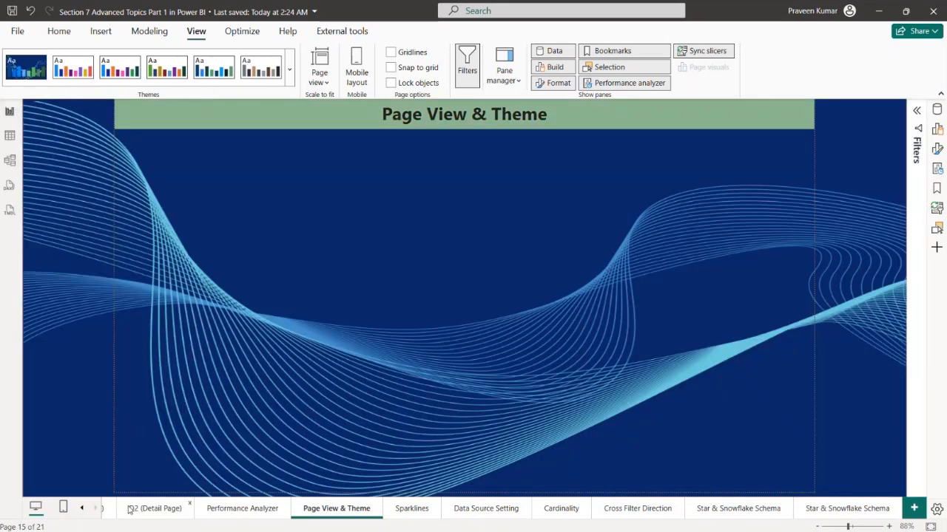
click(155, 509)
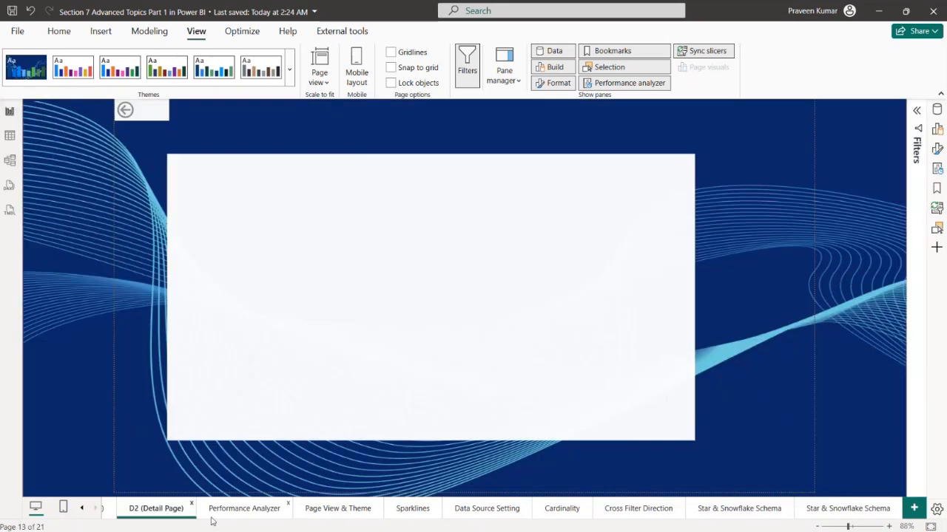
click(272, 514)
click(351, 517)
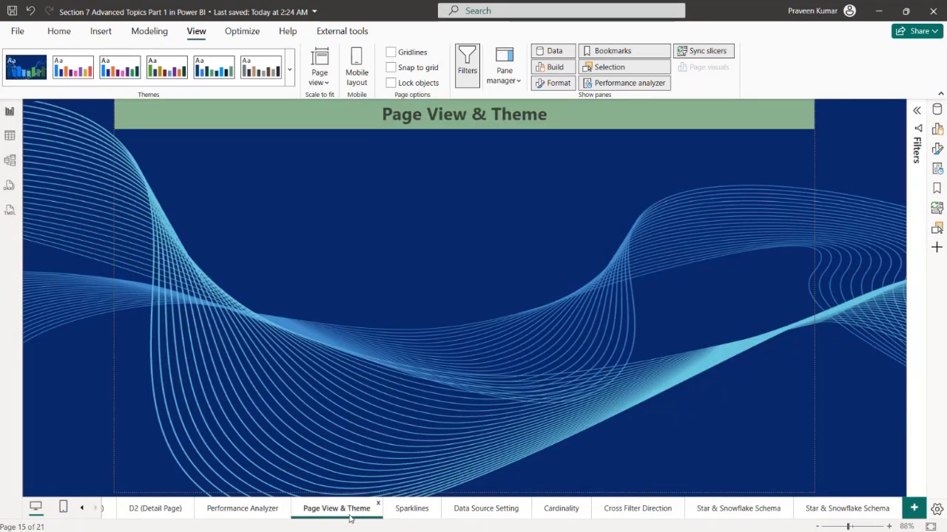
Apply the saved custom theme to the report
click(290, 74)
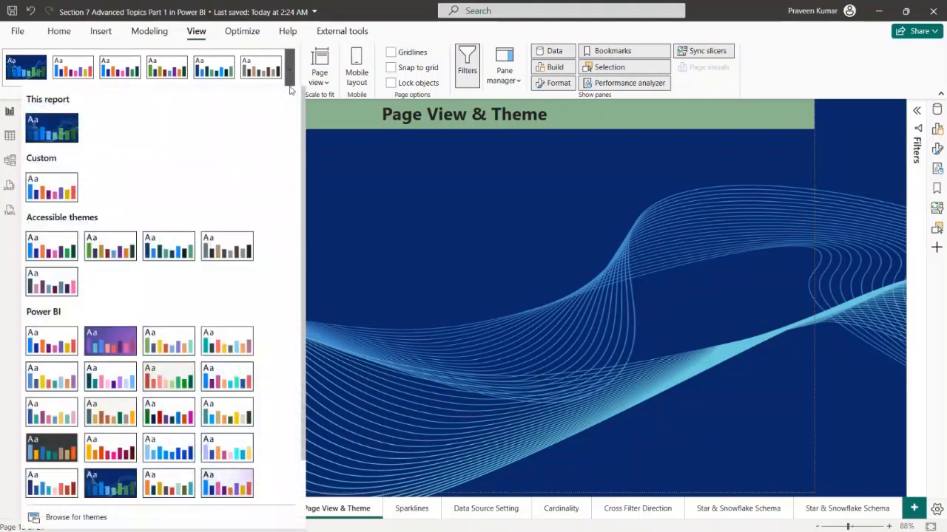
click(51, 188)
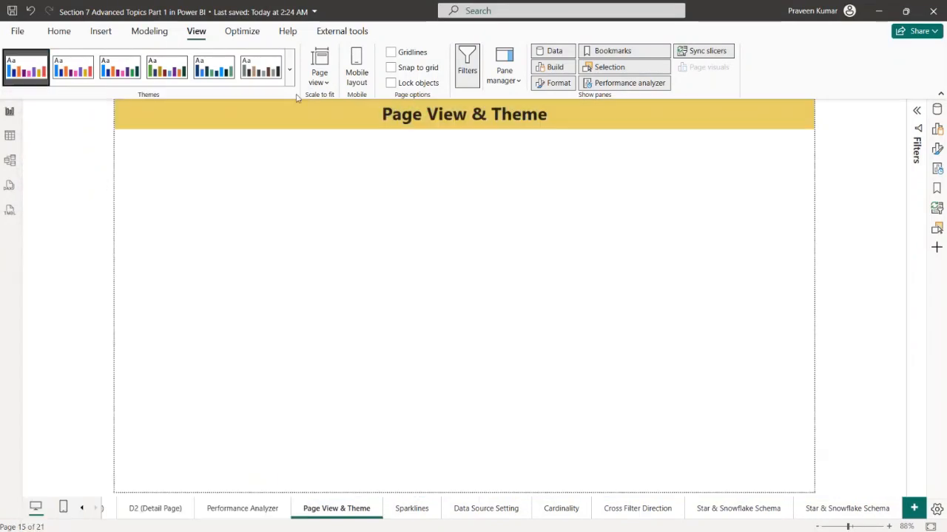
Open the file browser for importing a theme file, look at the Section 7 folder, and close it without importing
click(290, 70)
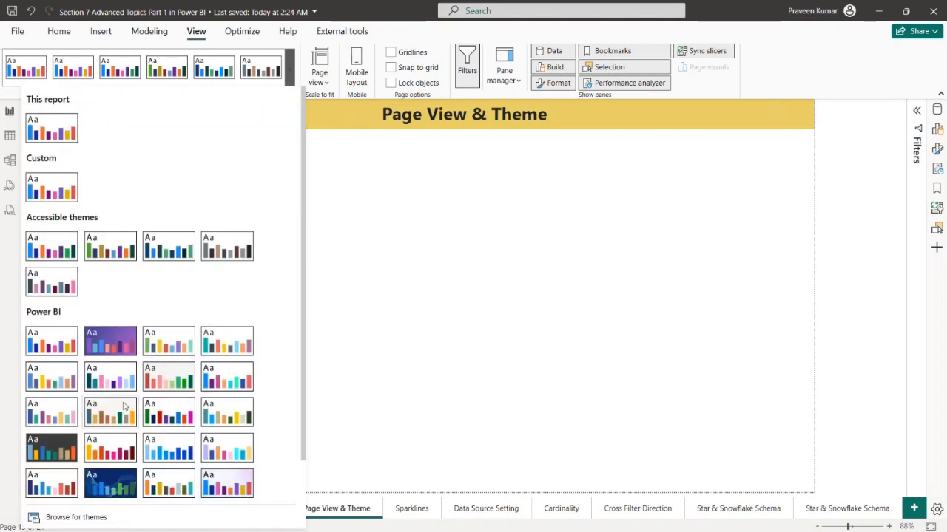
scroll(165, 384, down, 2)
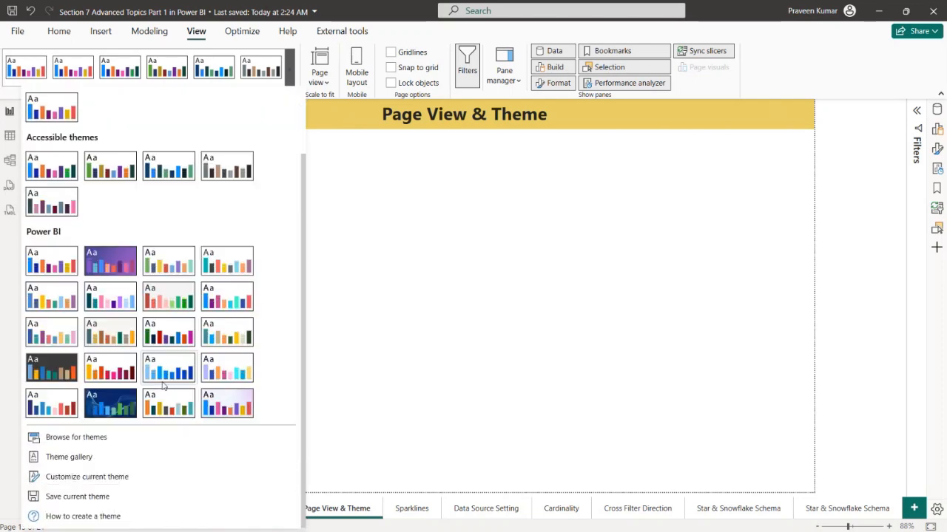
click(76, 442)
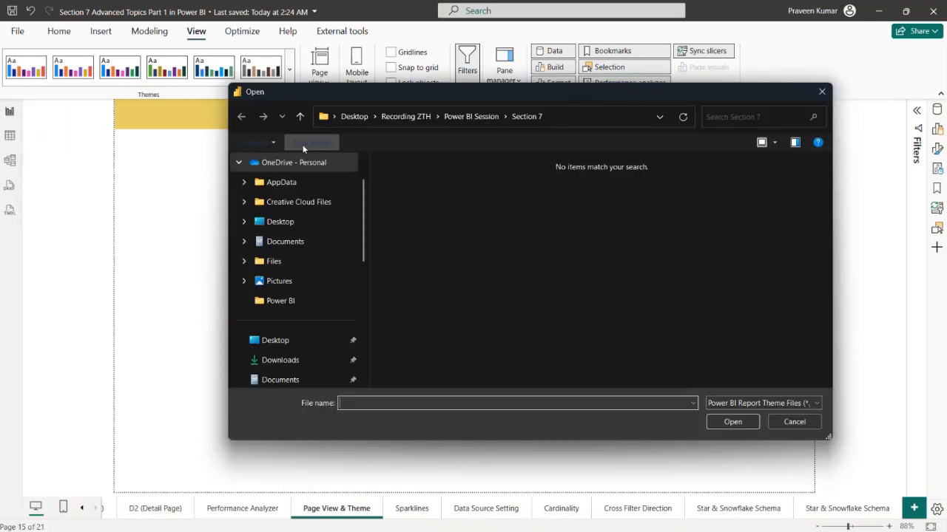
click(819, 93)
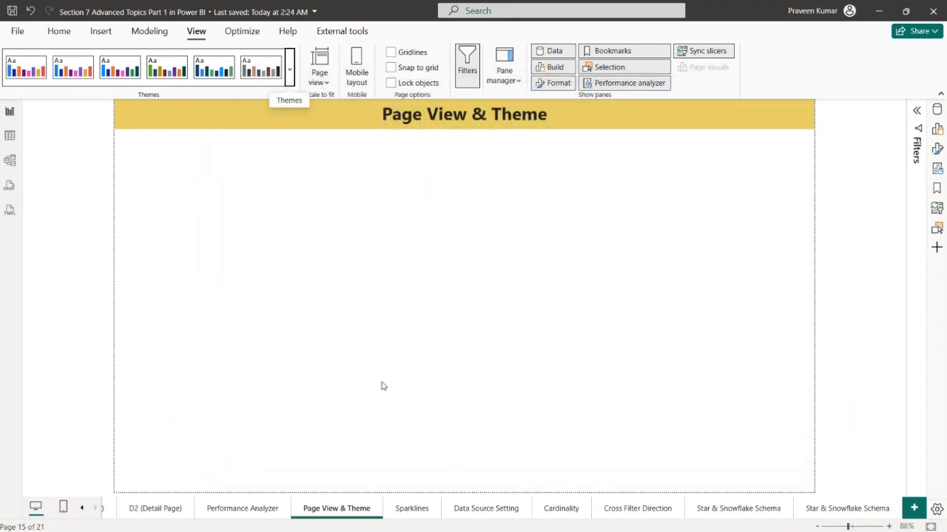
Add an empty table visual to the Sparklines page and place it below the description text
click(410, 510)
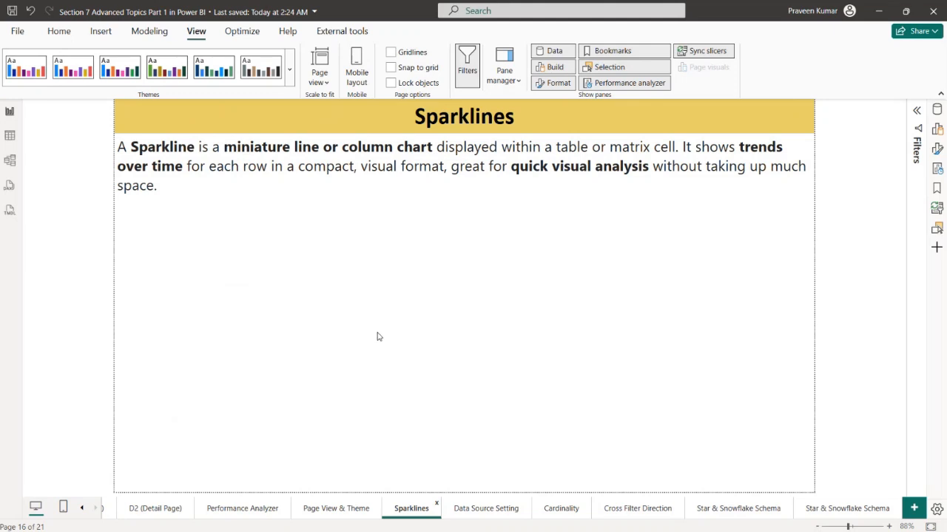
click(937, 110)
click(937, 129)
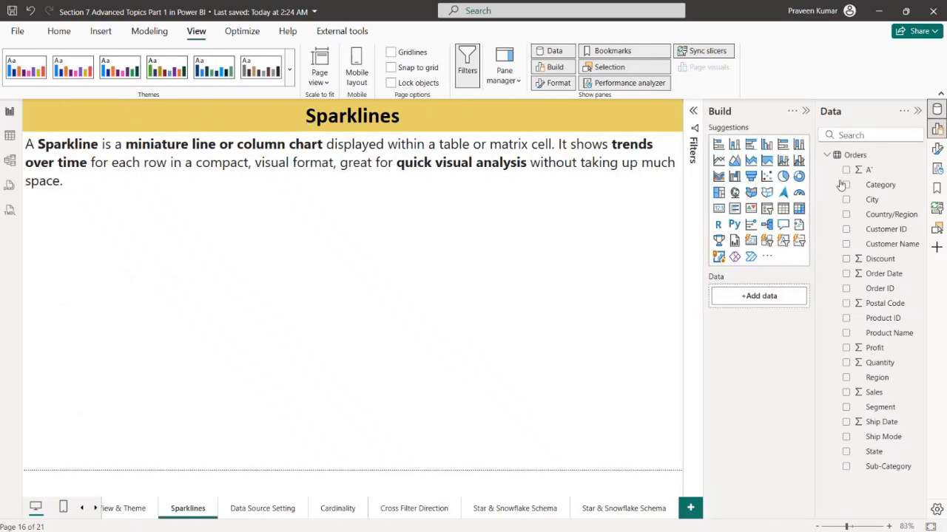
click(782, 209)
drag(681, 312, 408, 444)
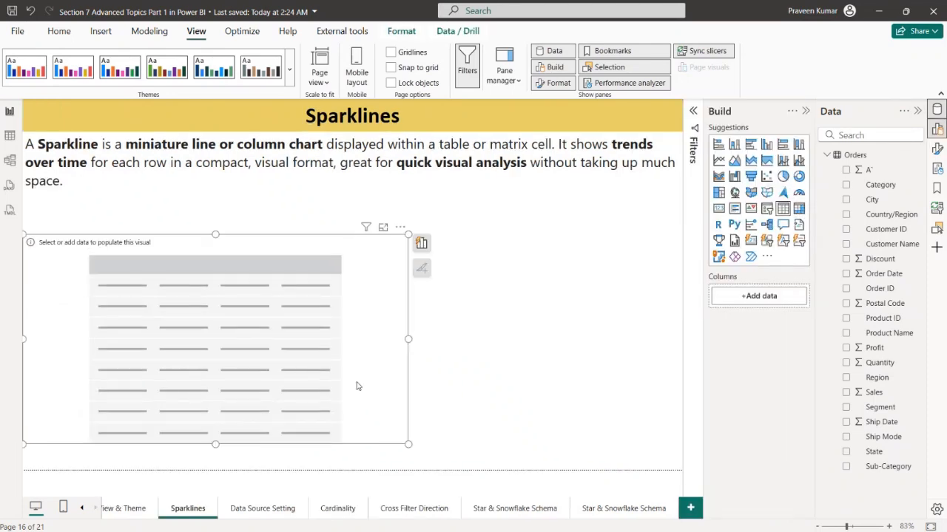
drag(358, 384, 367, 373)
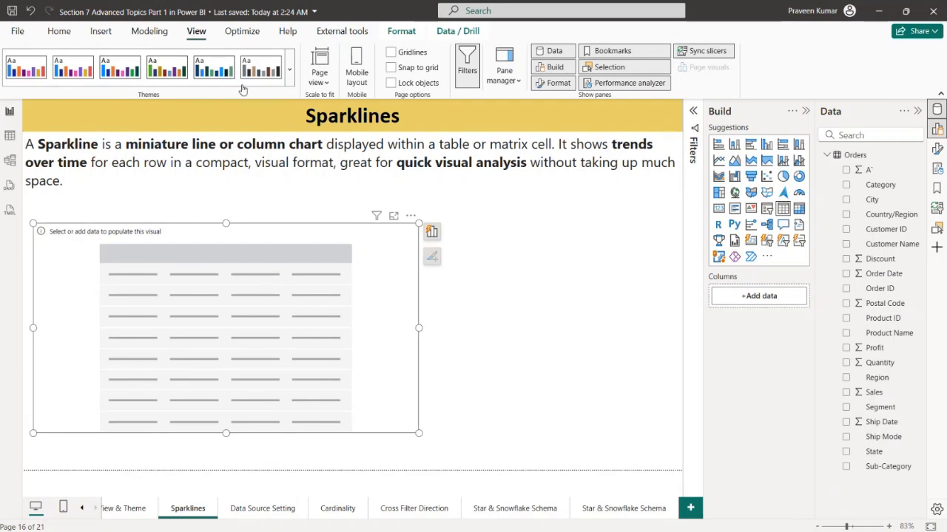
Start a sparkline for the selected table with Sales on the Y-axis, summarized by Sum
click(100, 31)
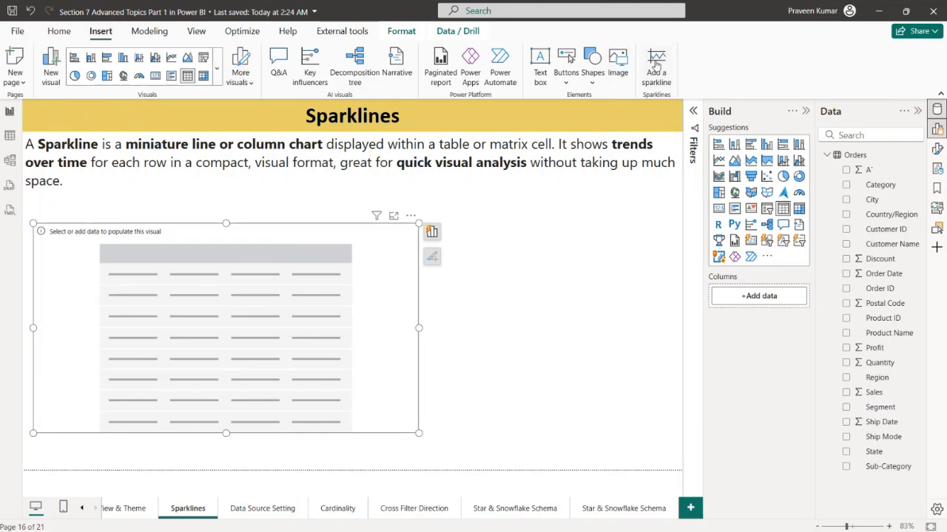
click(604, 321)
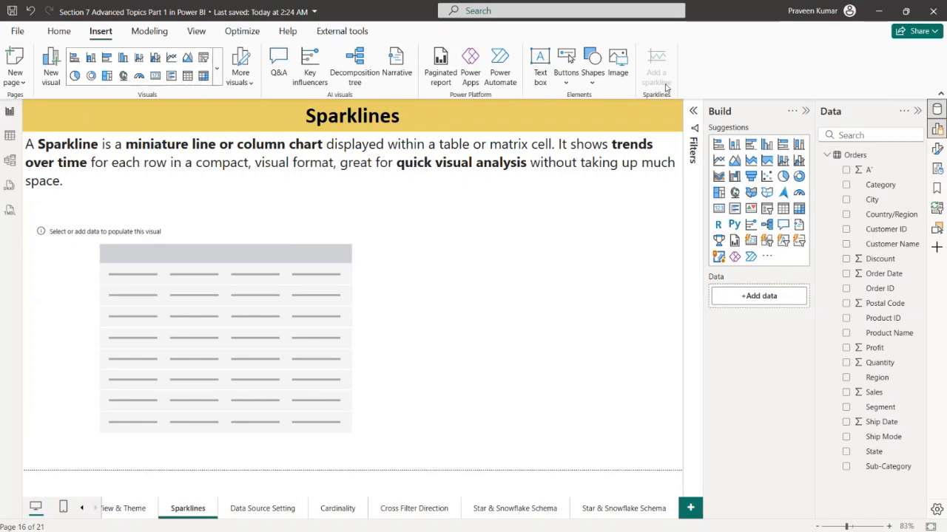
click(394, 286)
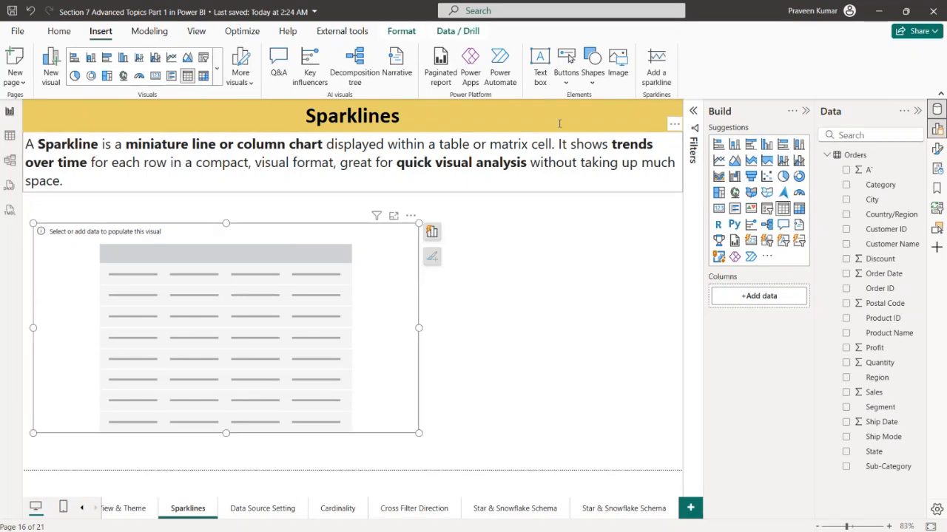
click(654, 76)
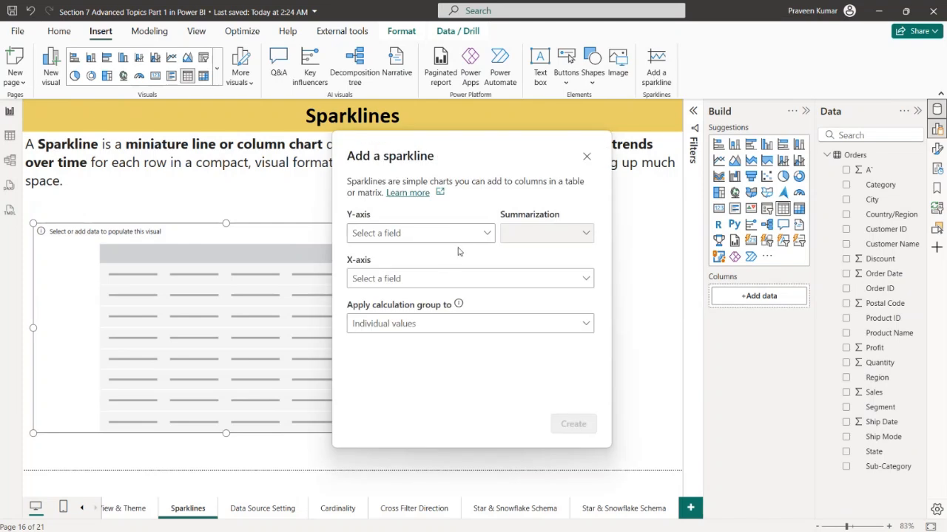
click(466, 233)
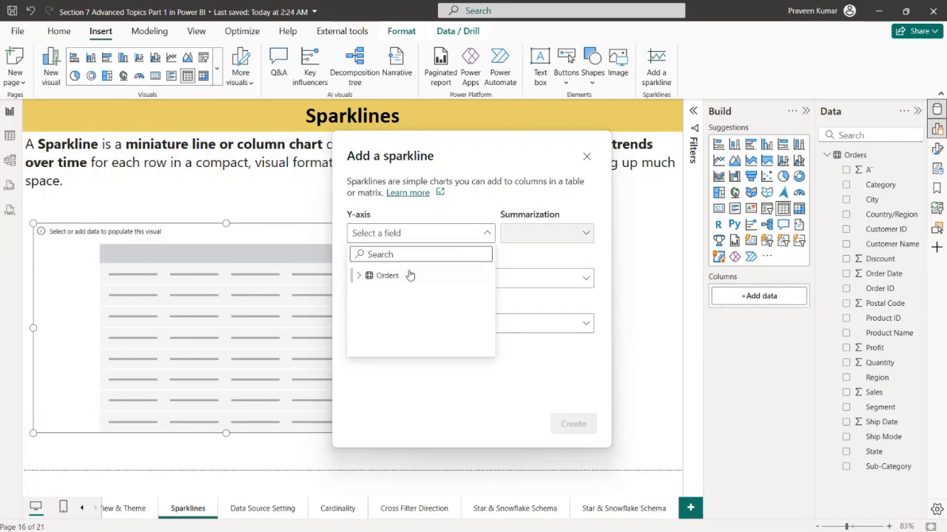
click(359, 276)
scroll(374, 291, down, 10)
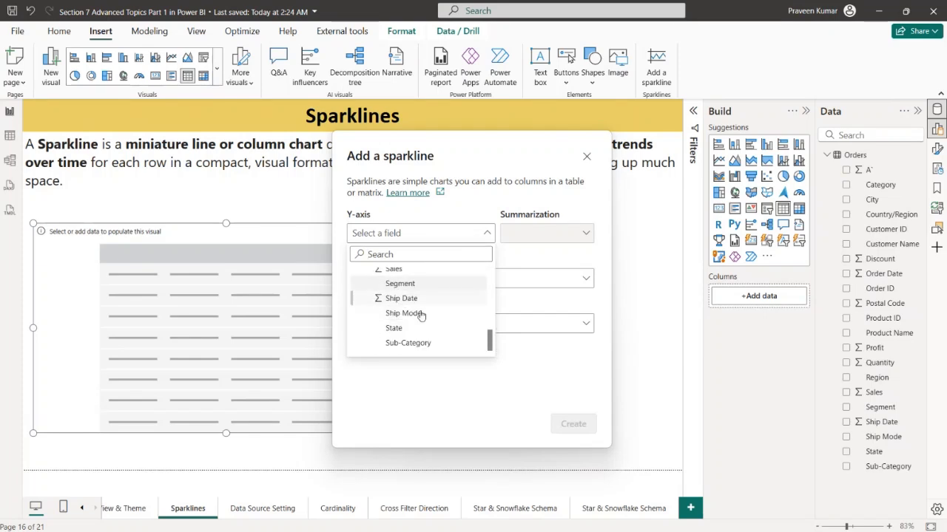
click(413, 271)
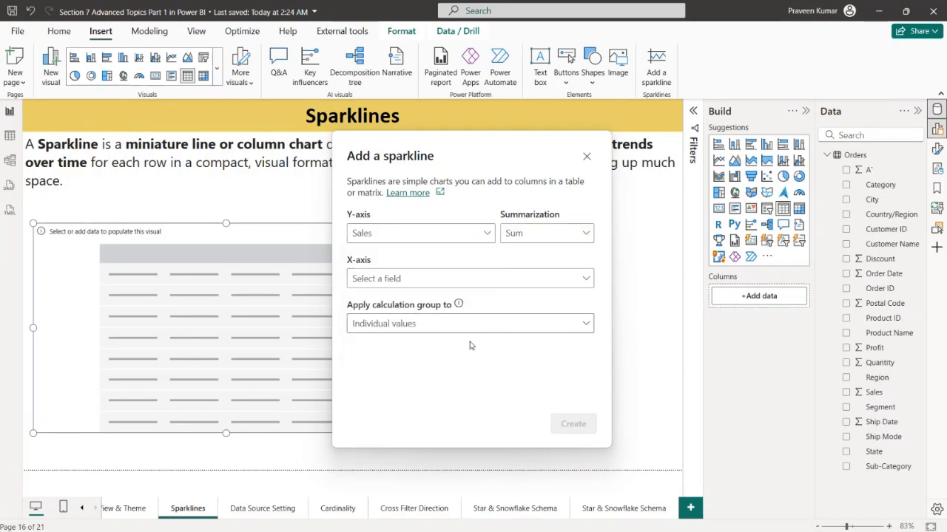
click(546, 238)
click(520, 255)
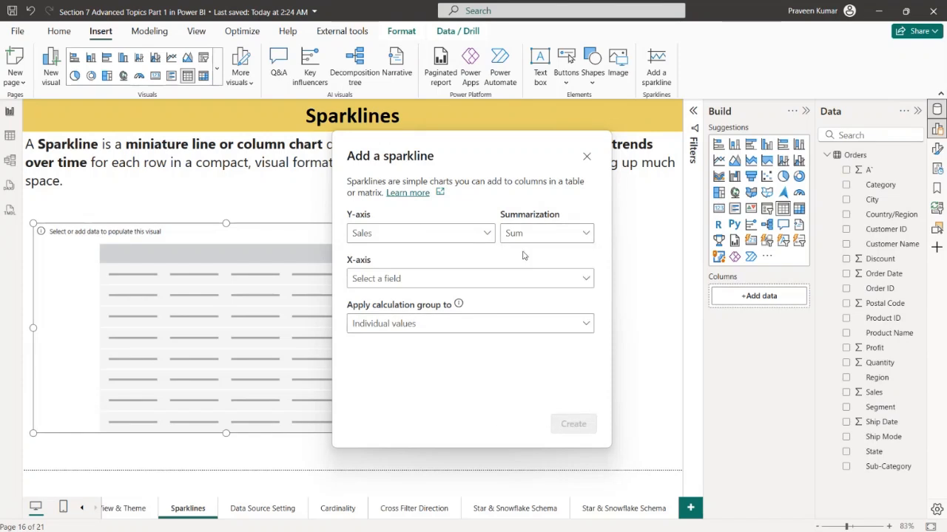
Set the sparkline's X-axis to Order Date from the Orders table
click(406, 279)
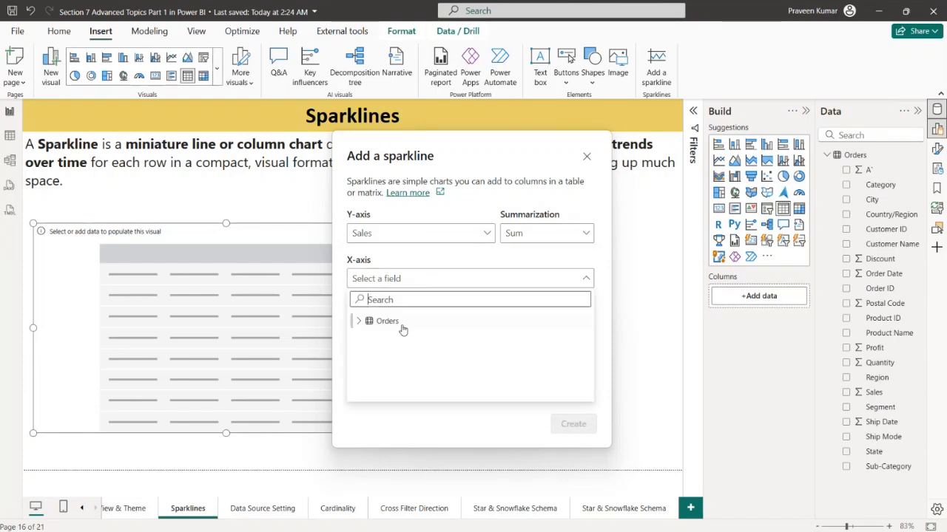
click(358, 321)
scroll(409, 342, down, 3)
scroll(409, 341, down, 2)
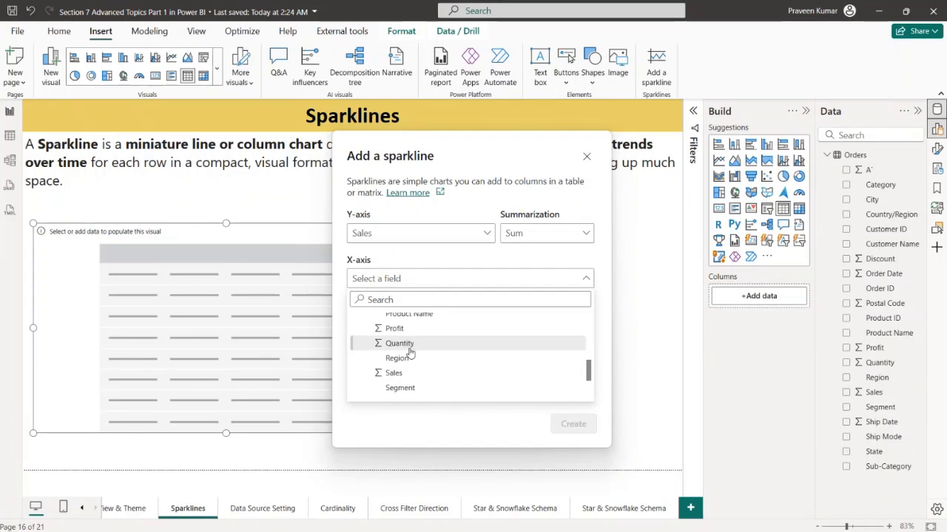
click(488, 235)
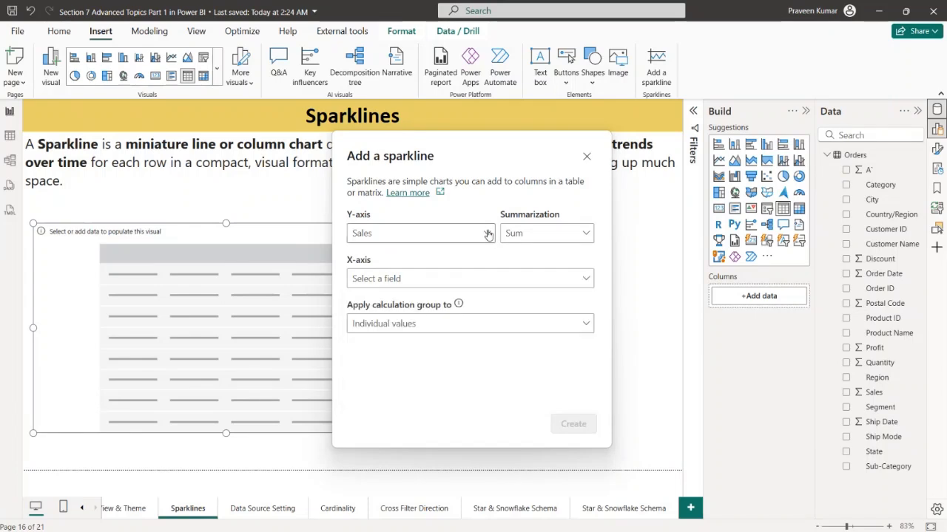
click(397, 281)
scroll(423, 337, down, 5)
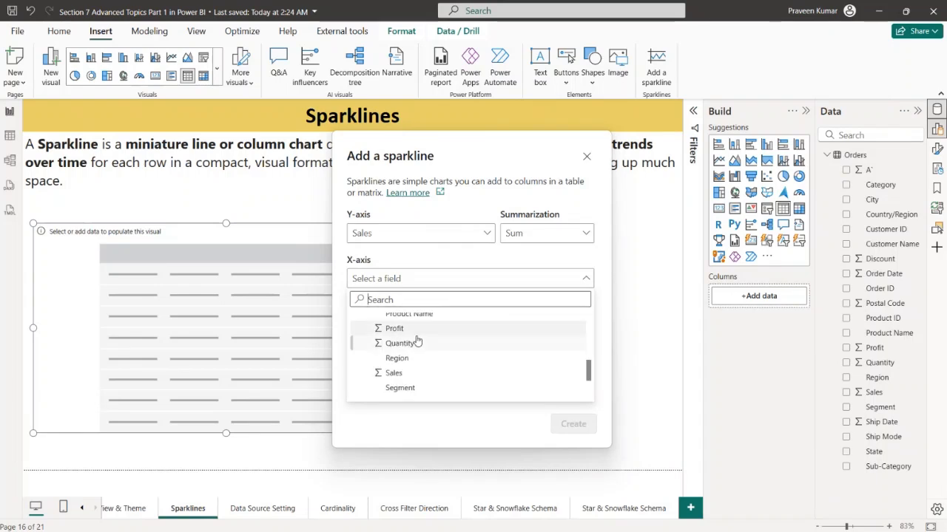
scroll(416, 338, down, 2)
scroll(418, 359, up, 4)
scroll(419, 359, down, 3)
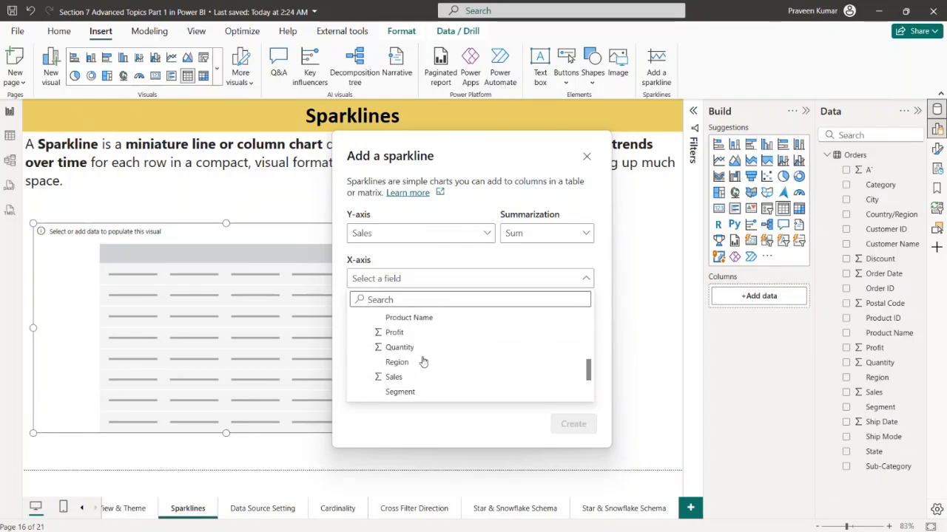
scroll(416, 380, up, 3)
click(416, 380)
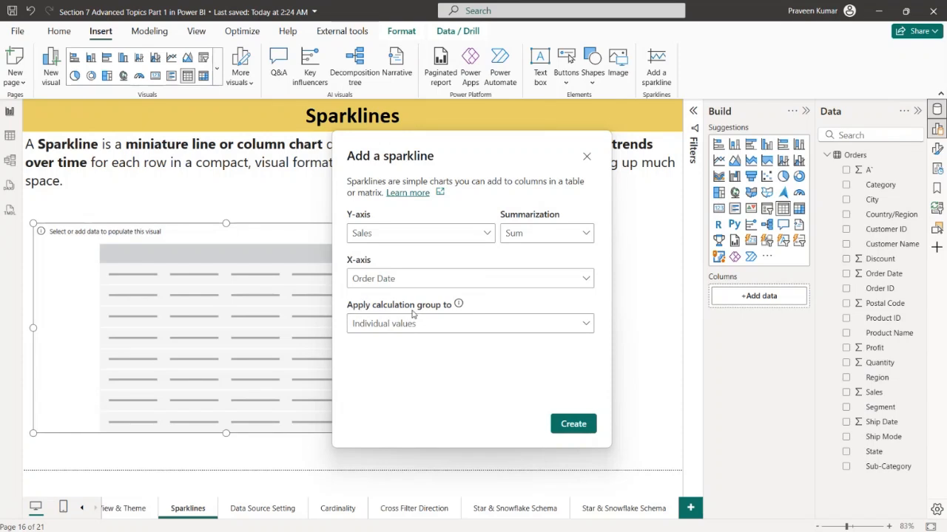
Create the sparkline with the calculation group applied to Entire sparkline, and add Region as the table's first column
click(456, 329)
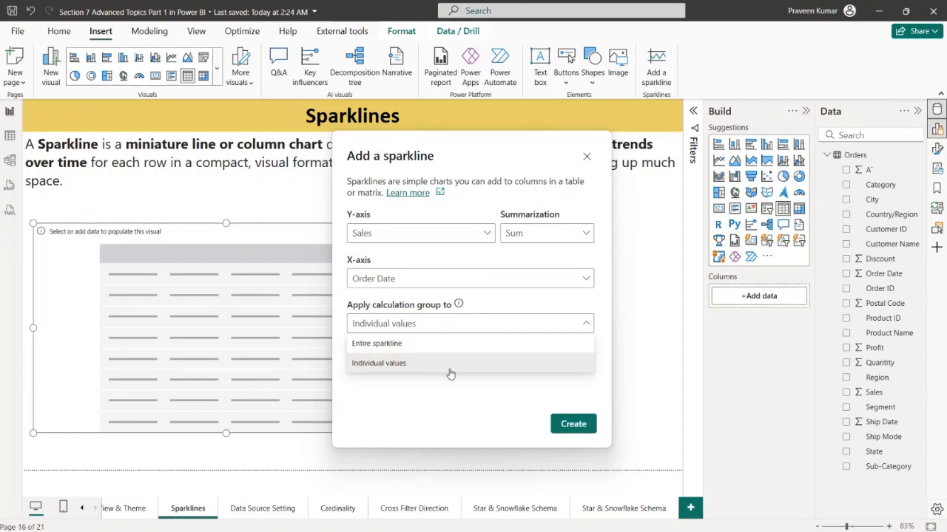
click(441, 346)
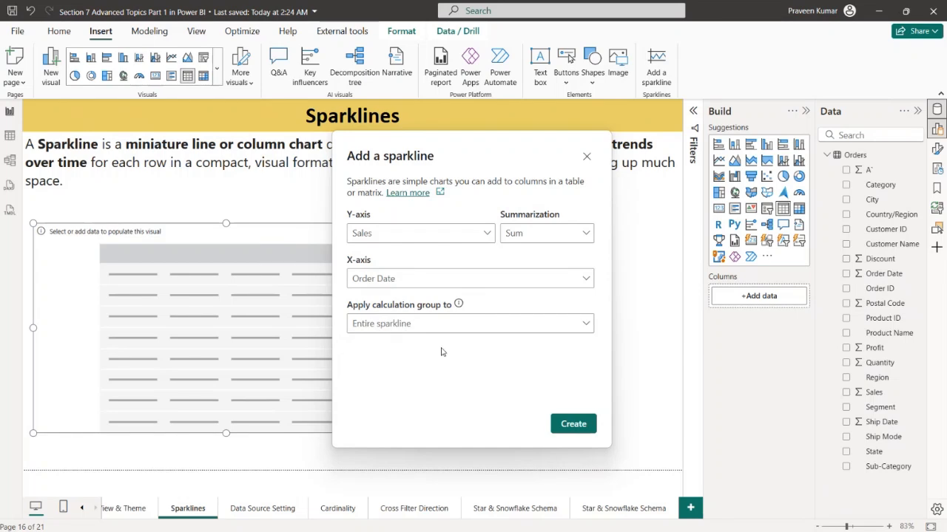
click(568, 425)
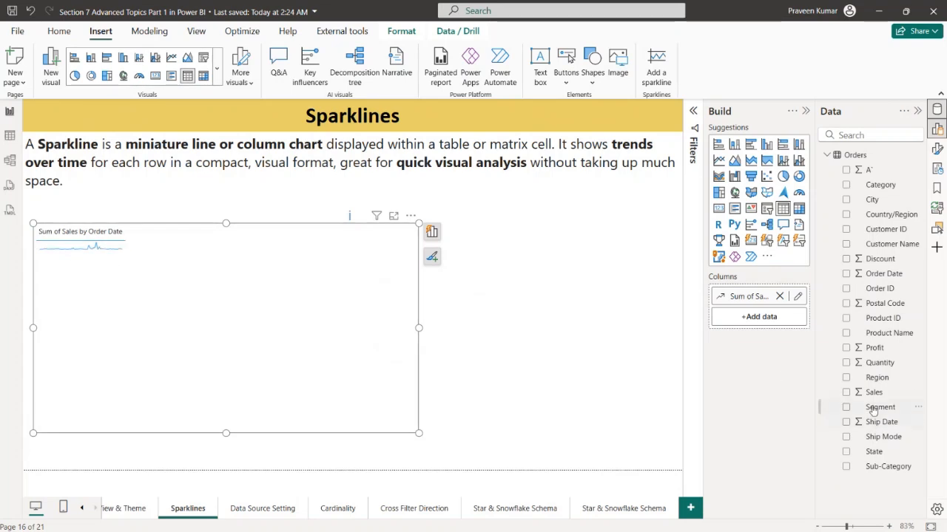
drag(867, 385, 750, 290)
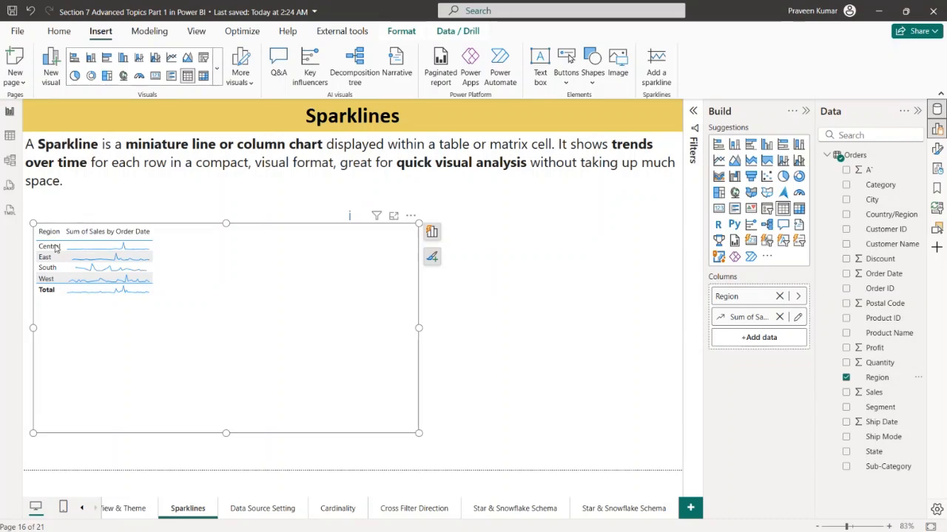
Find the table's font settings and set the grid's global font size to 16, followed by 20
click(937, 148)
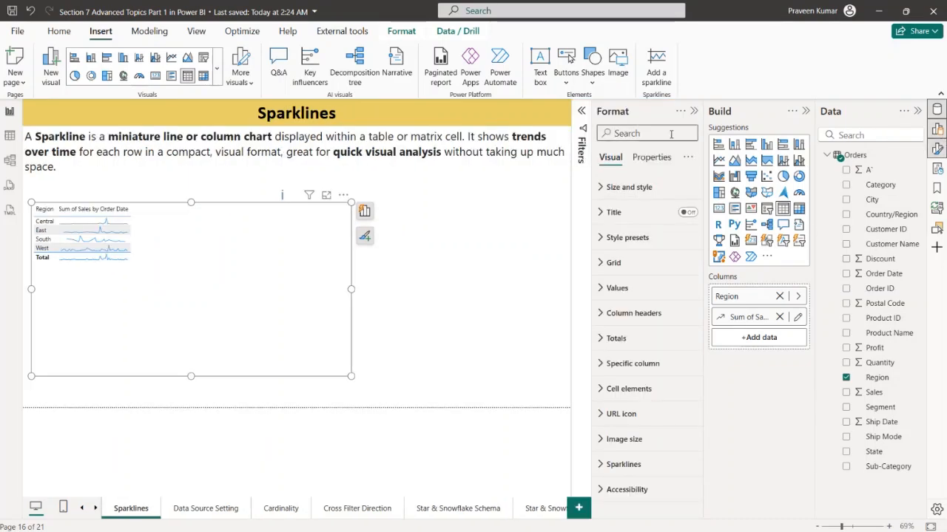
click(671, 134)
text(Font)
scroll(636, 333, down, 3)
click(612, 382)
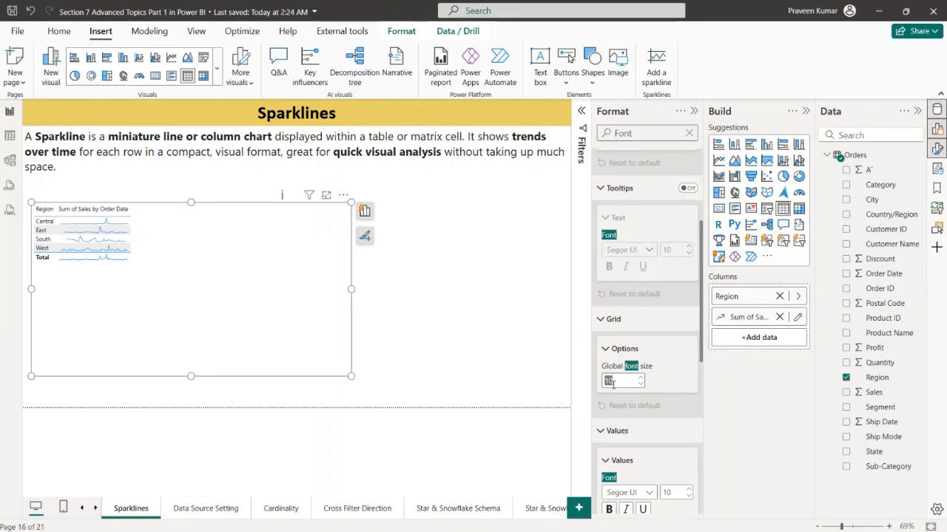
text(16)
key(Return)
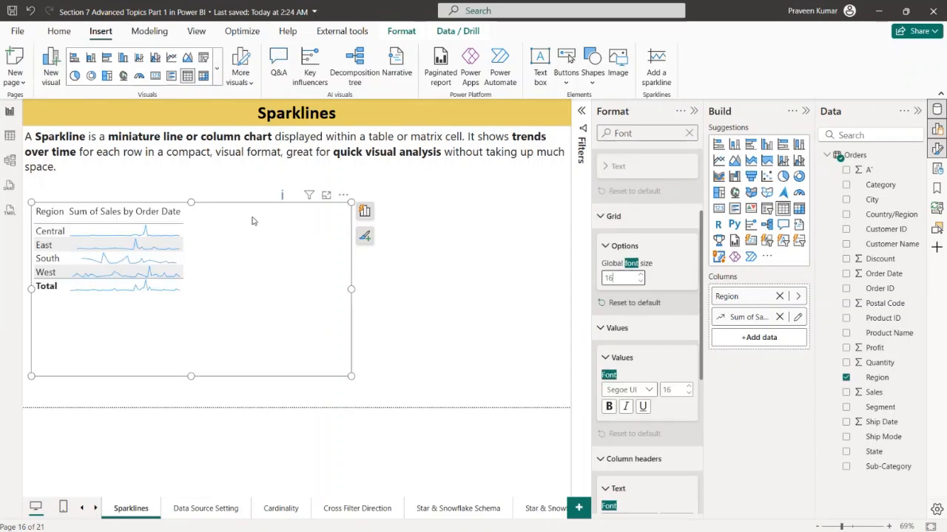
key(BackSpace)
key(BackSpace)
text(20)
key(Return)
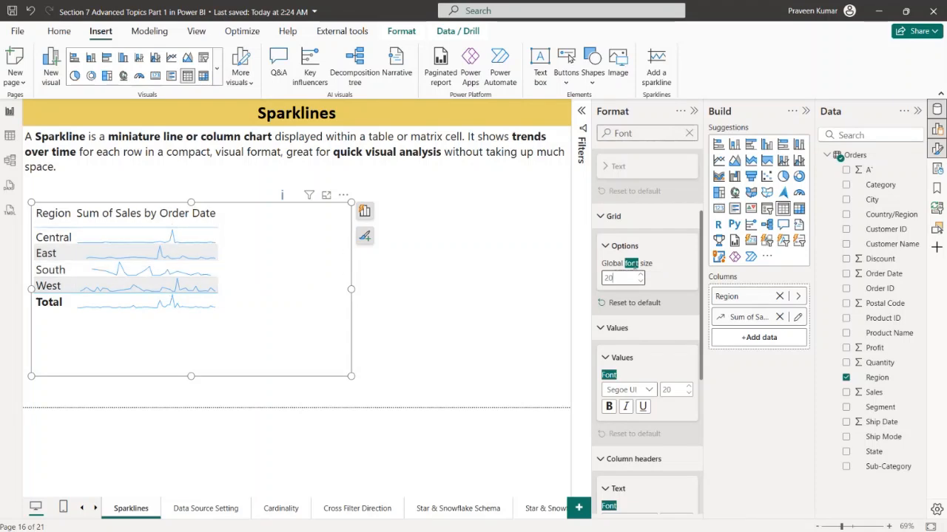
Clear the format search and set the sparkline's data color to the red theme color
click(689, 133)
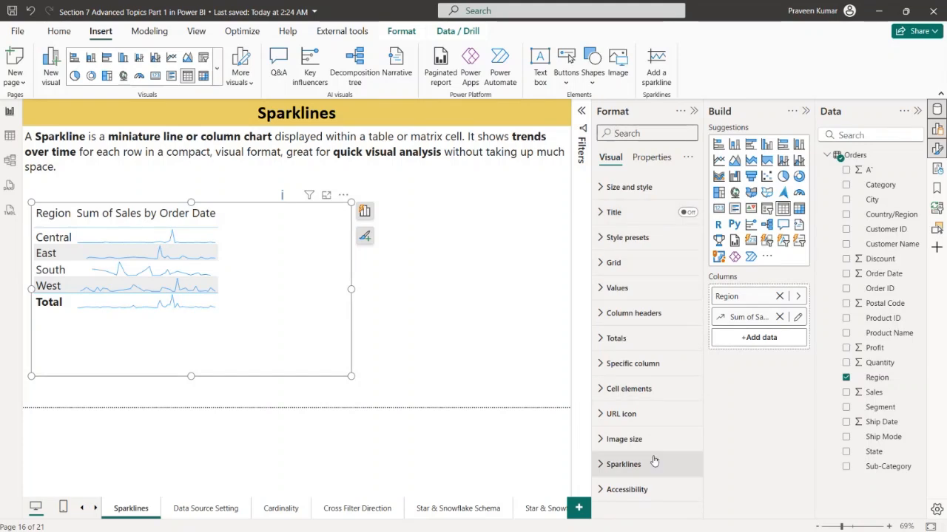
click(619, 470)
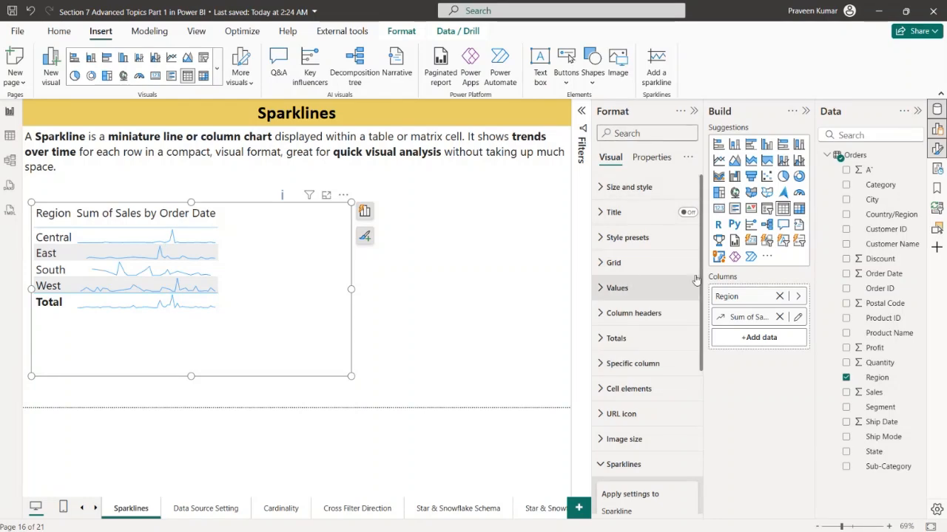
scroll(622, 310, down, 3)
click(623, 376)
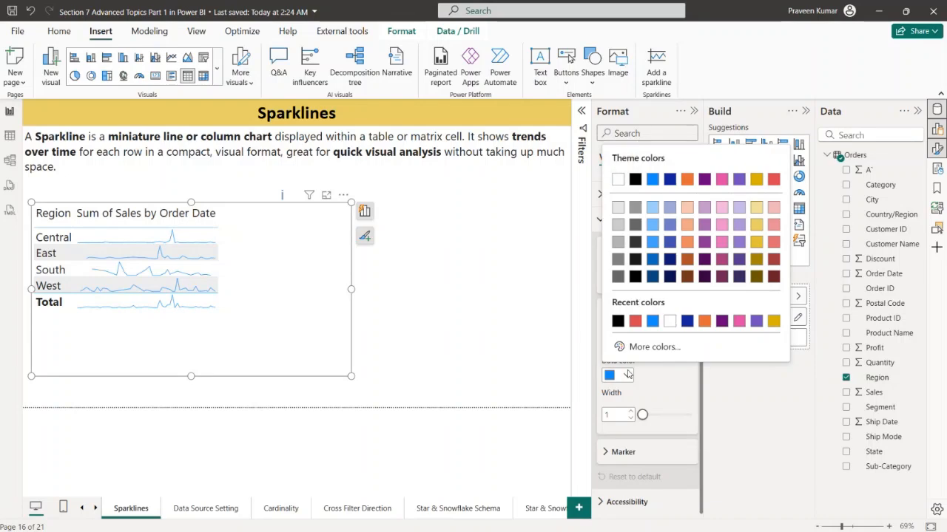
click(772, 179)
Set the sparkline's line width to 4 and change its chart type to Column
click(618, 411)
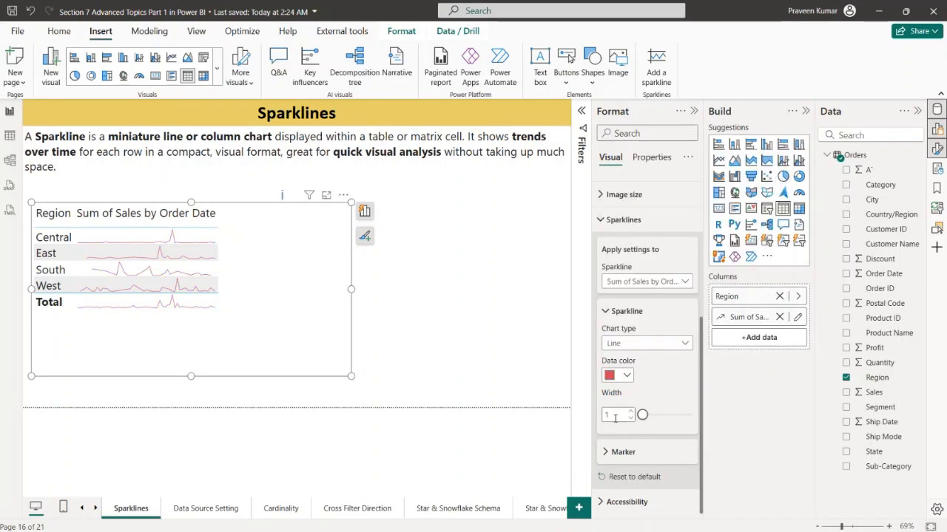
text(4)
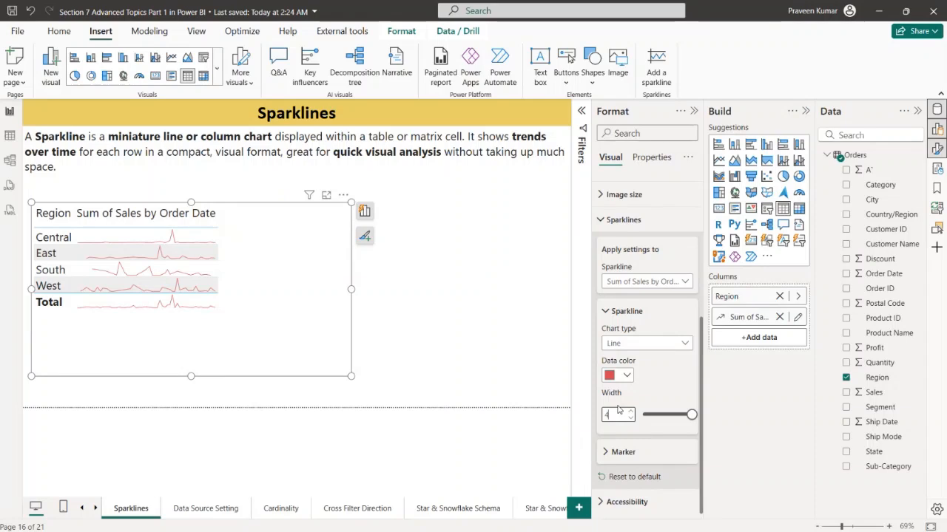
click(673, 345)
key(Escape)
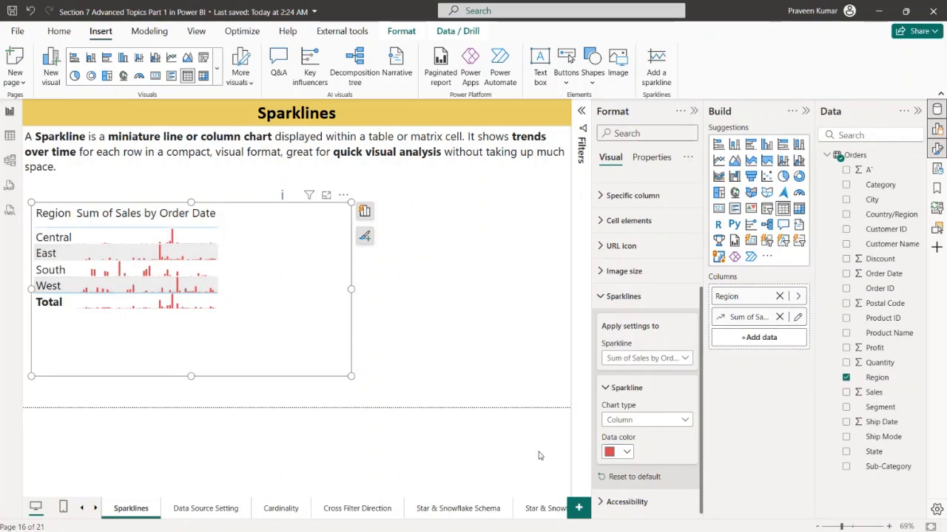
Check which sparkline the format settings apply to, deselect the table, and close the formatting options
click(636, 358)
click(646, 373)
click(652, 360)
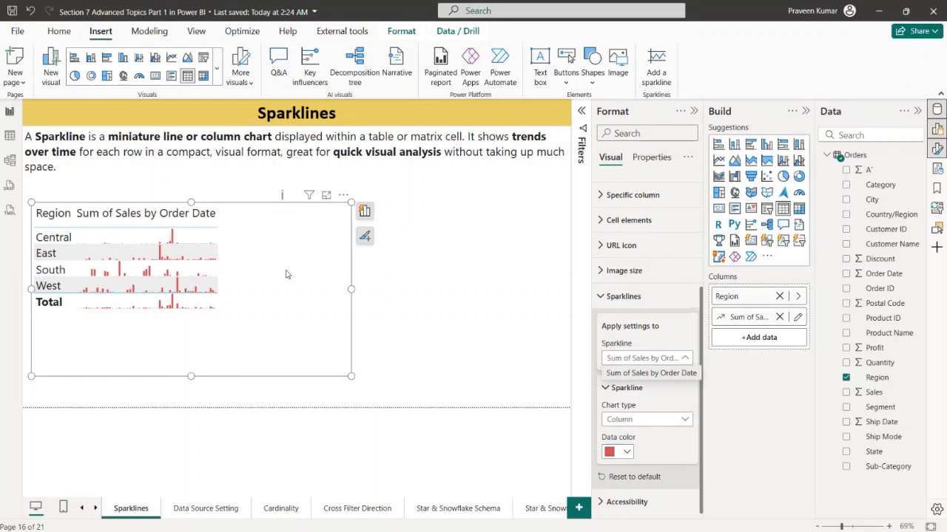
click(409, 259)
click(525, 200)
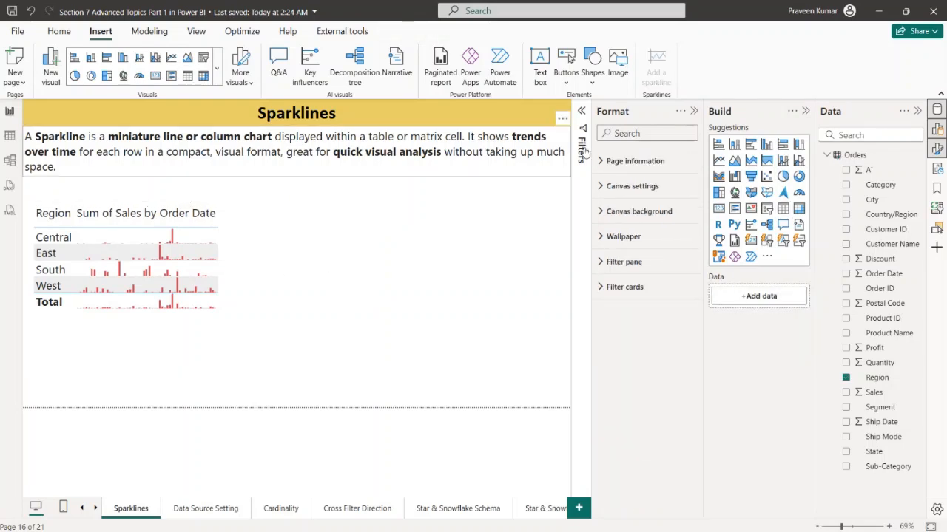
click(693, 111)
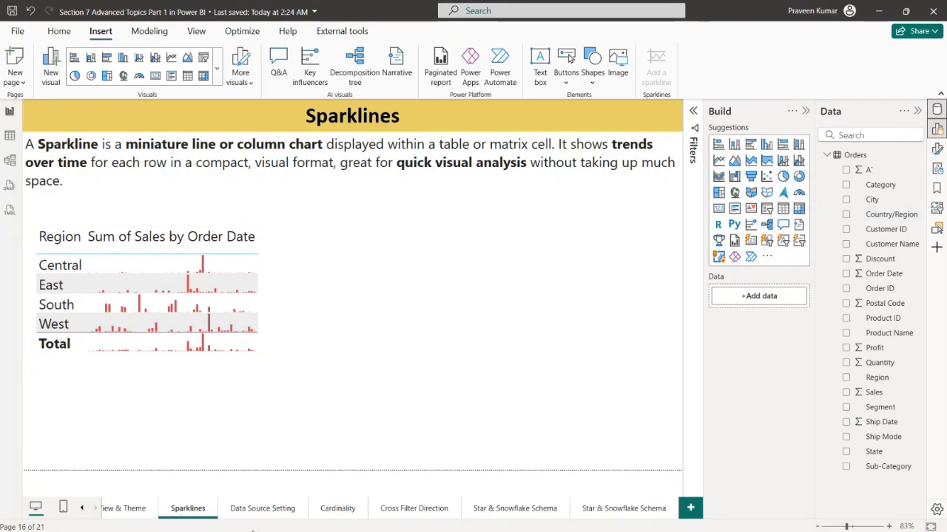
Switch to the Data Source Setting report page and open the data source settings
click(261, 513)
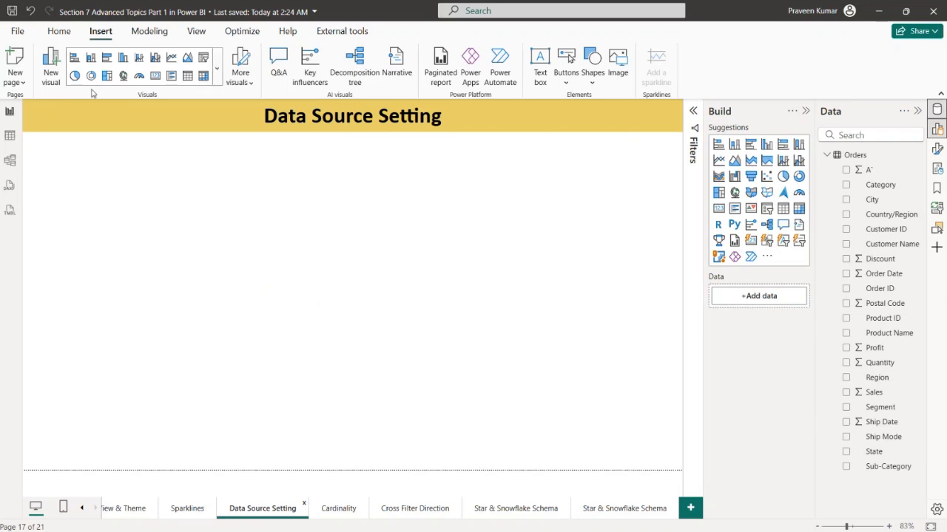
click(58, 33)
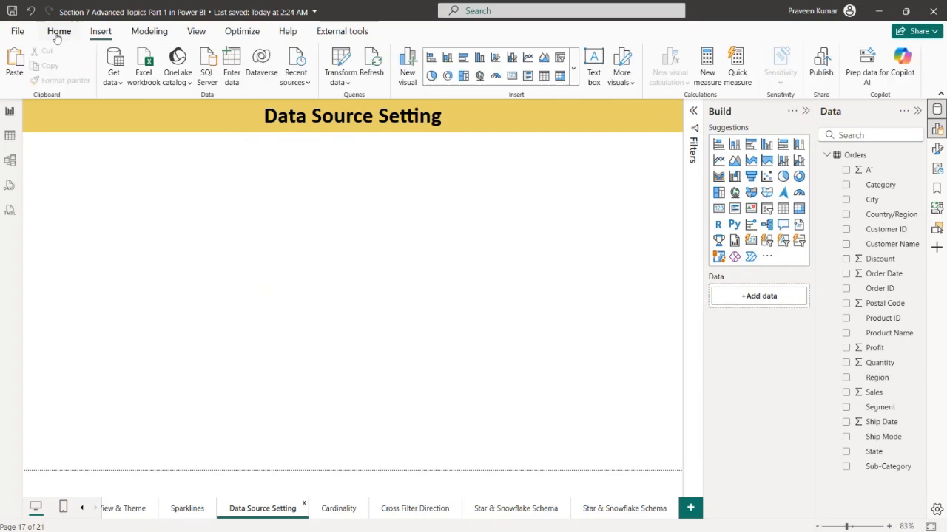
click(340, 88)
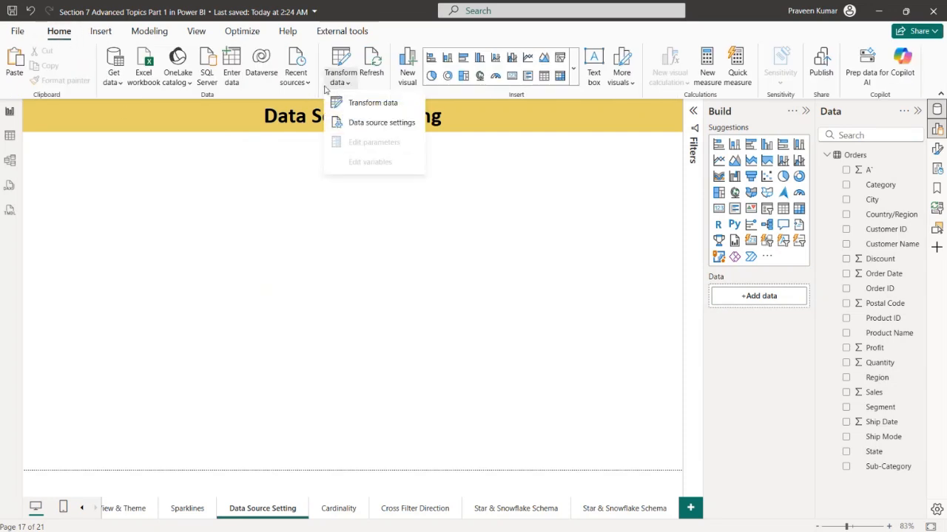
click(370, 123)
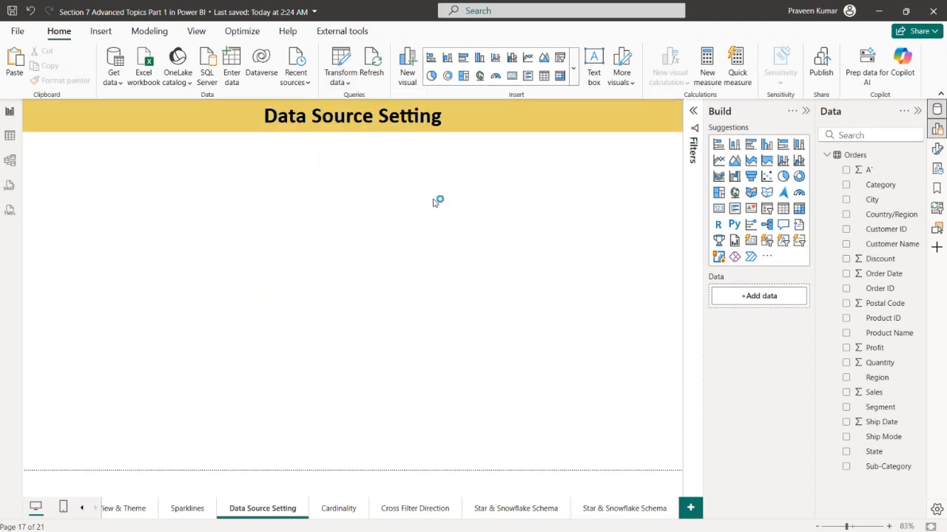
drag(339, 104, 335, 78)
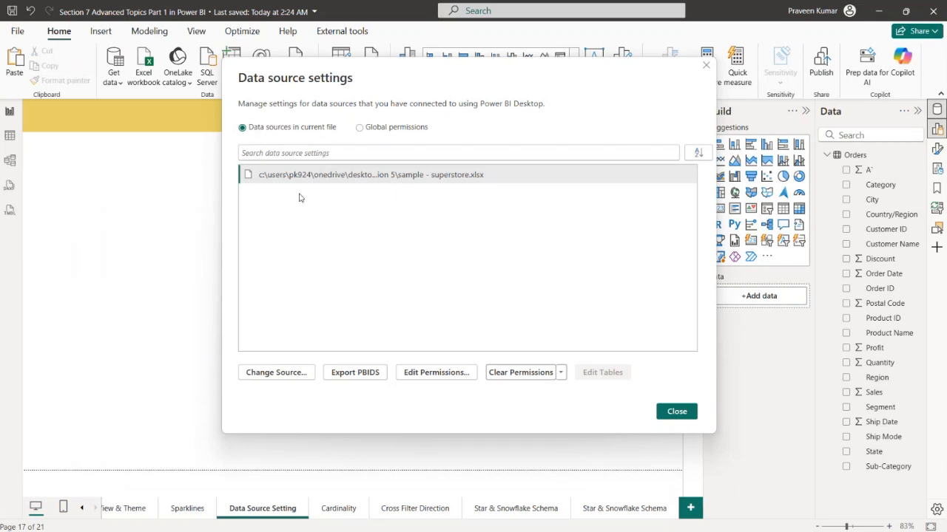
Review the sources listed under Global permissions, and return to Data sources in current file
click(361, 131)
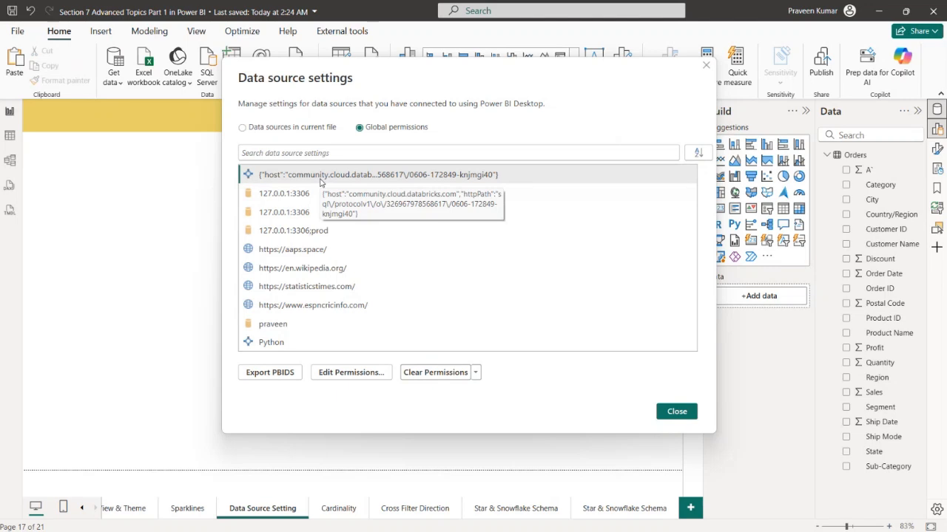
click(298, 220)
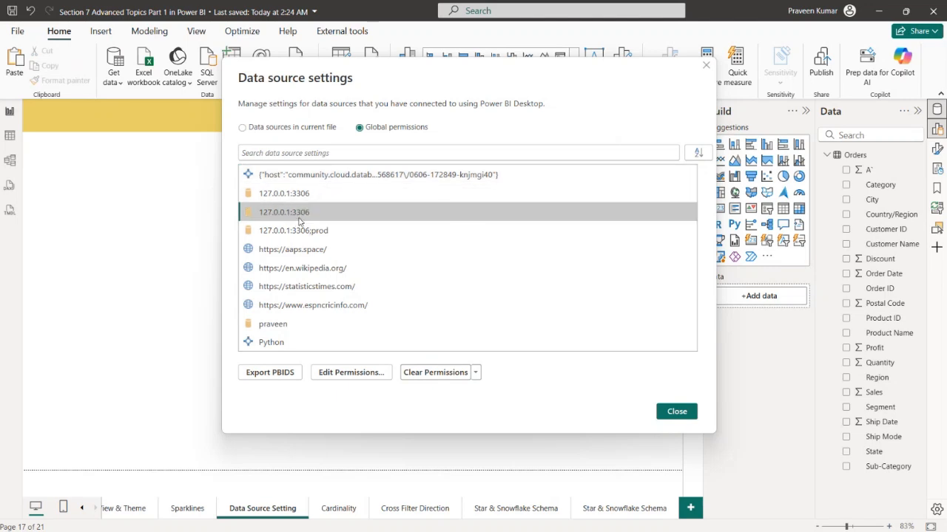
click(301, 272)
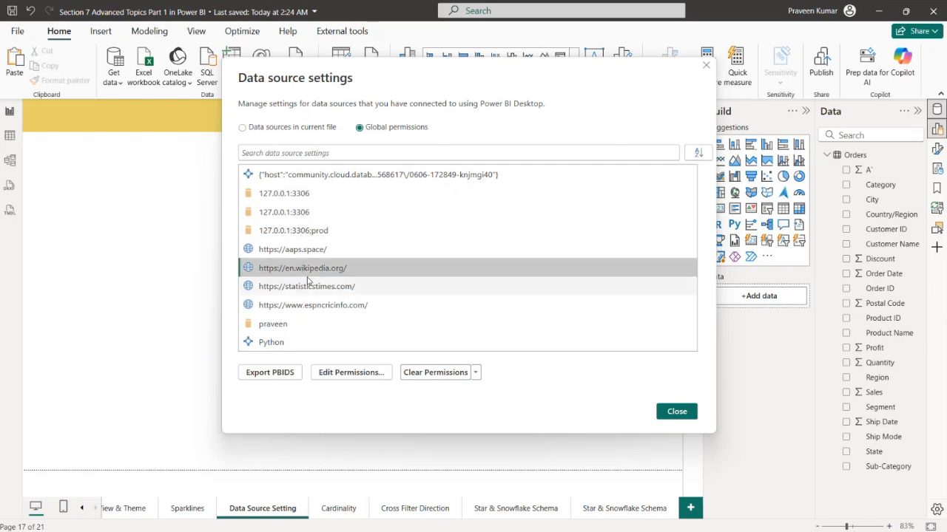
click(273, 343)
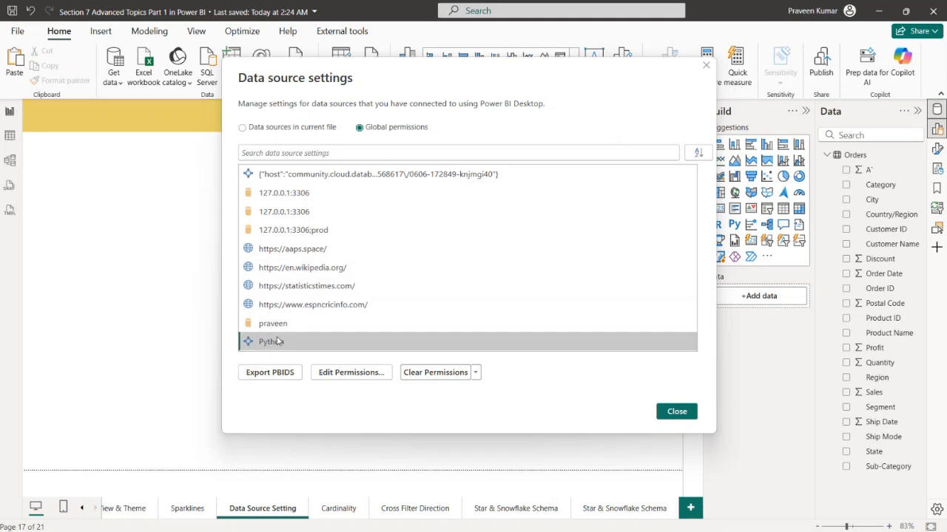
click(284, 326)
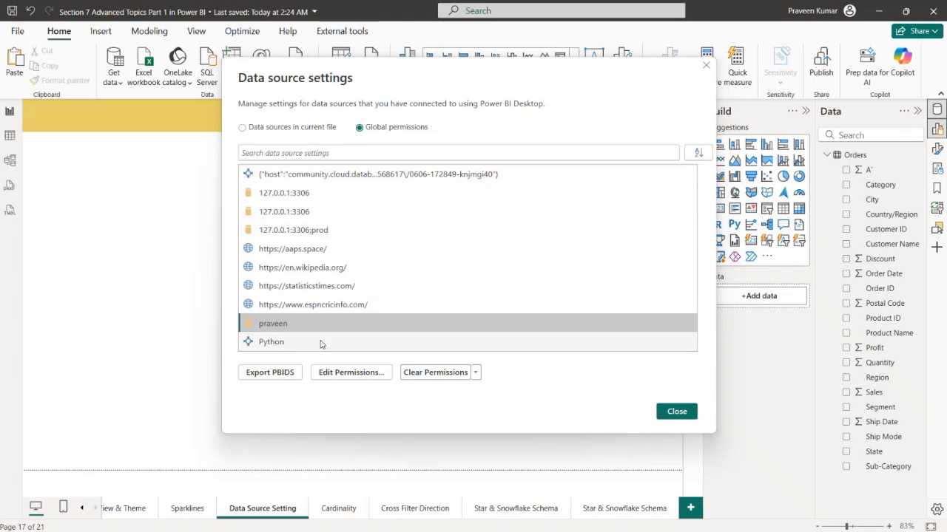
click(283, 127)
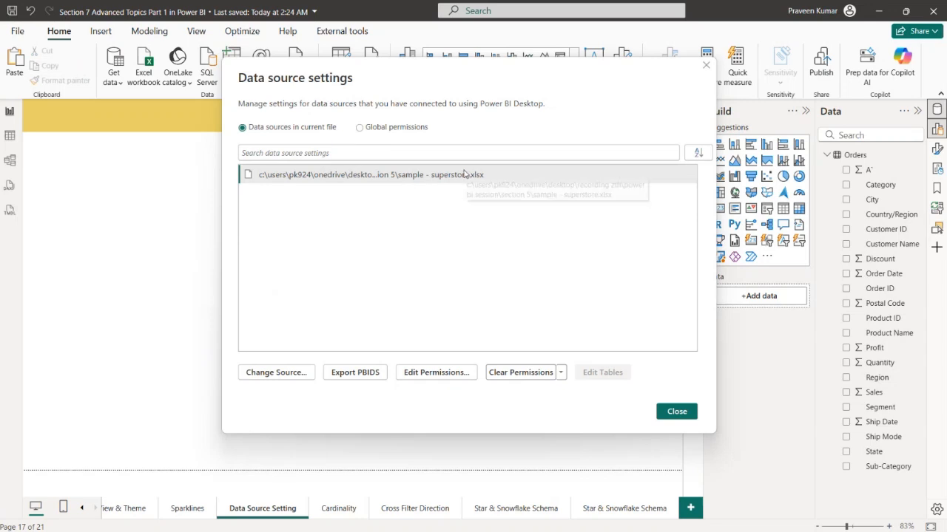
Start changing the source of sample - superstore.xlsx, browse for a replacement workbook, and close the file browser without choosing one
right_click(328, 176)
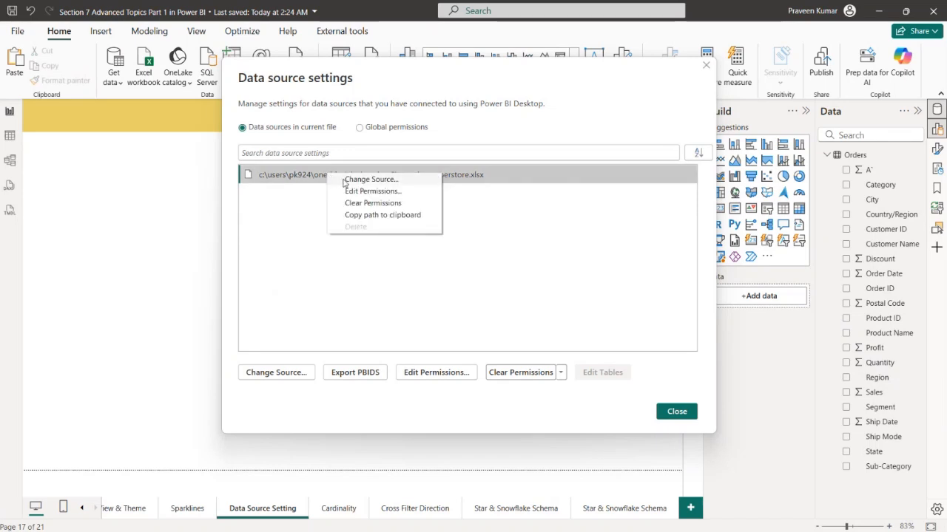
click(344, 182)
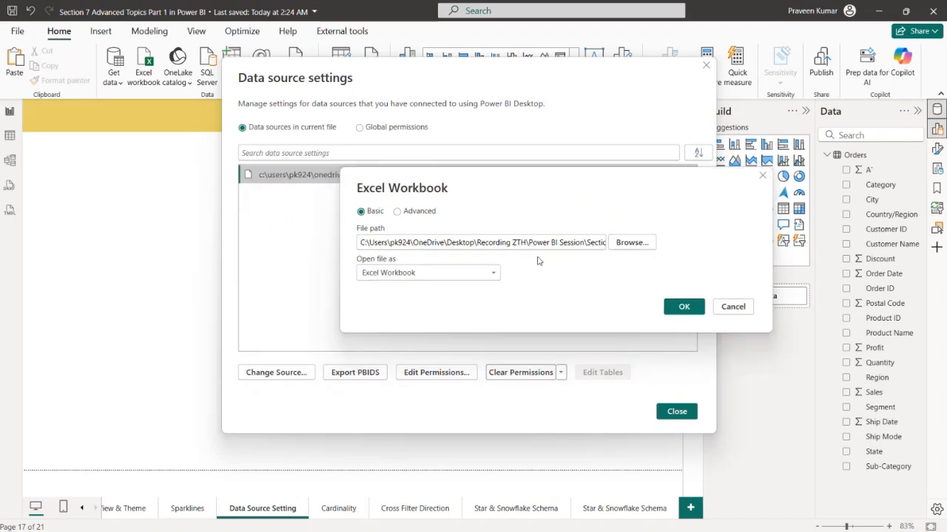
click(636, 242)
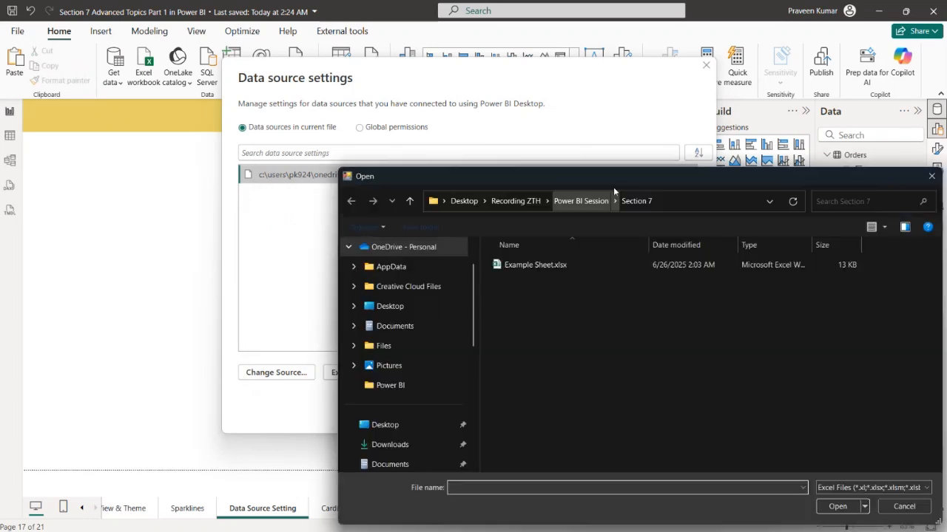
drag(616, 176, 286, 100)
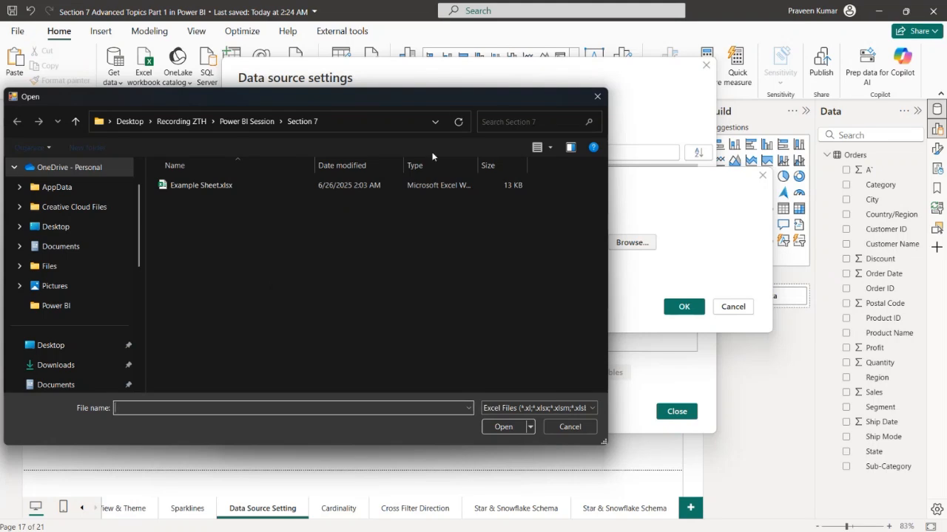
click(597, 96)
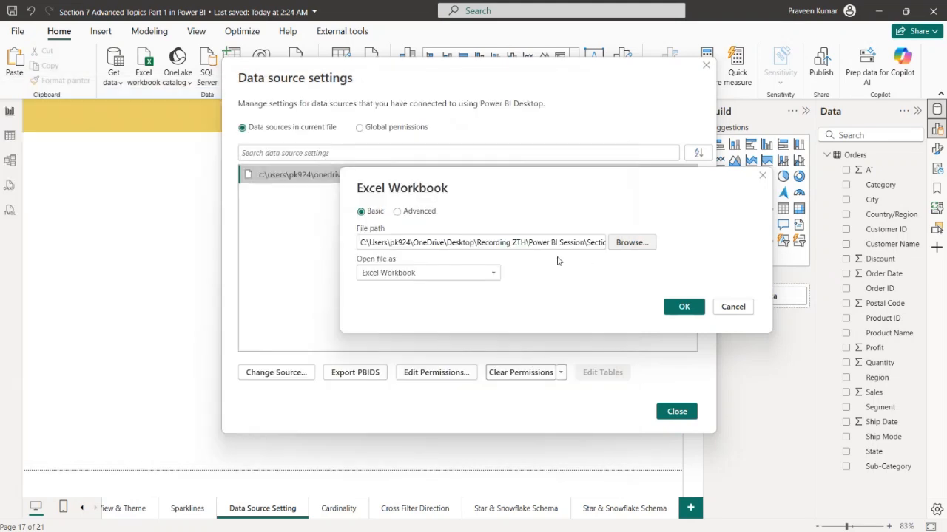
Review the file types the source can be opened as, keep Excel Workbook, and close the source dialog
click(481, 273)
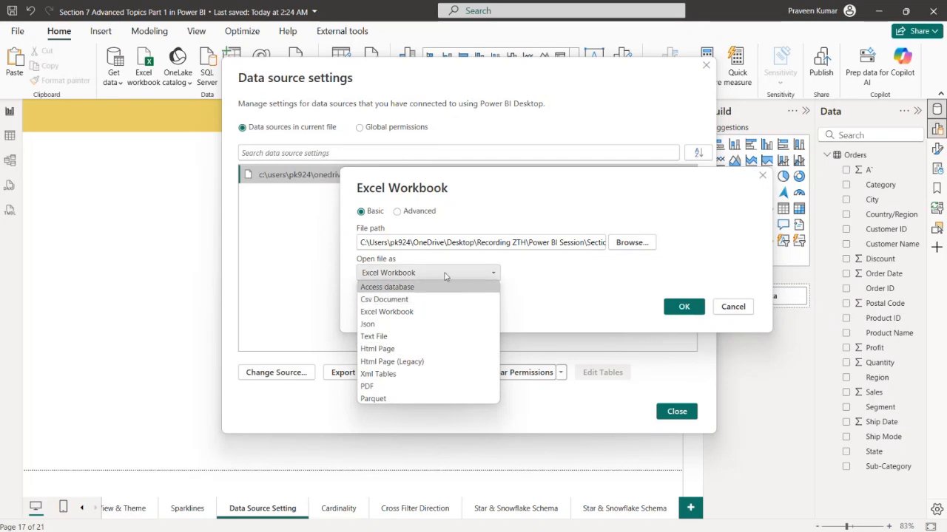
click(488, 273)
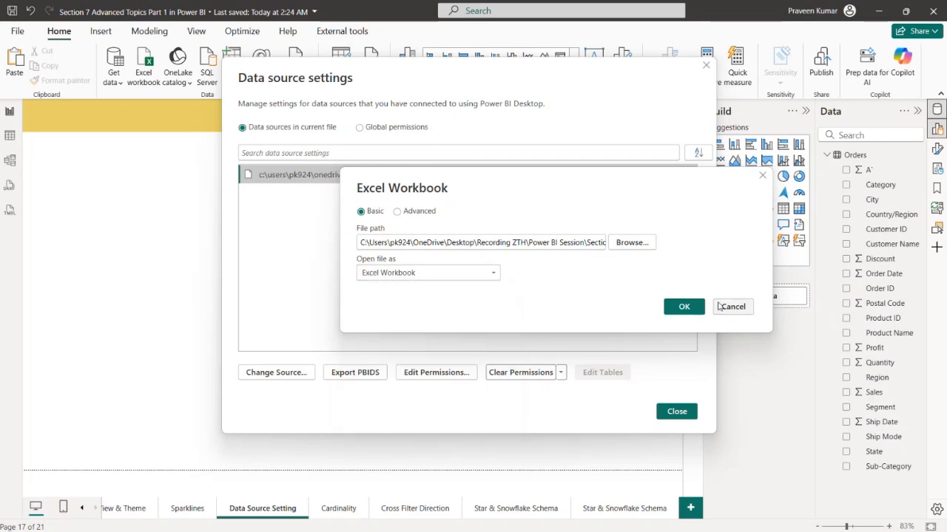
click(673, 310)
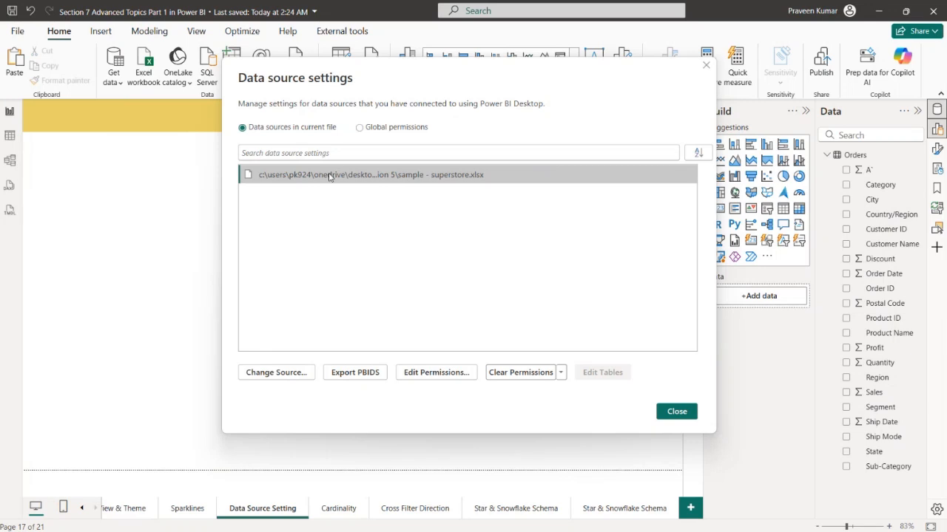
Review the actions available for the sample - superstore.xlsx source and close the data source settings
right_click(304, 175)
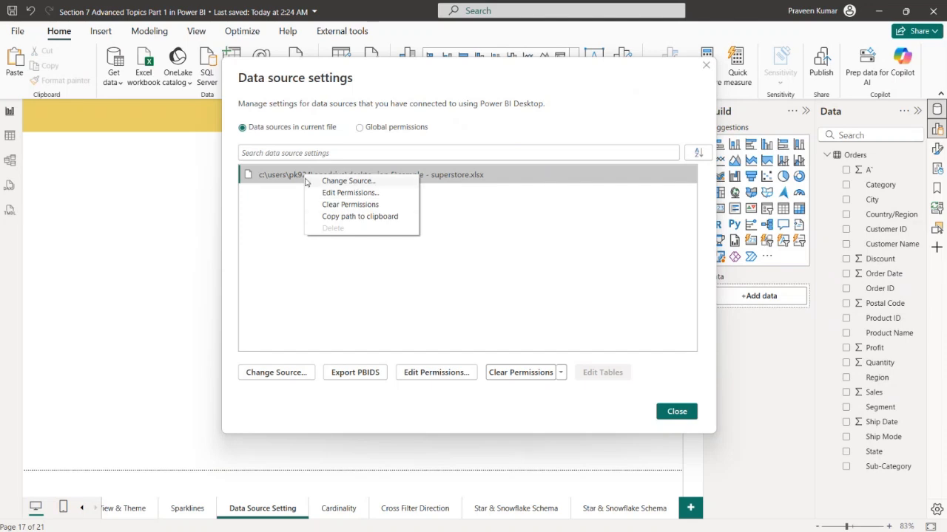
click(295, 249)
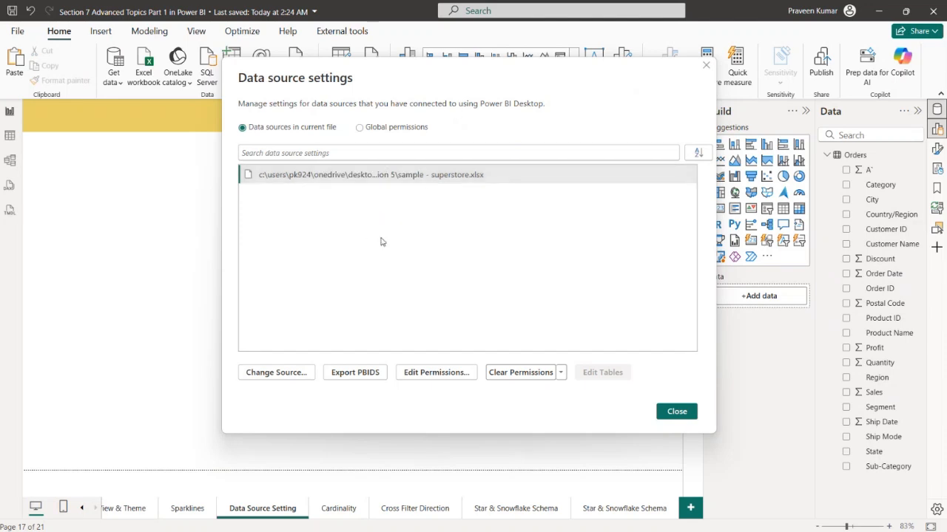
click(708, 67)
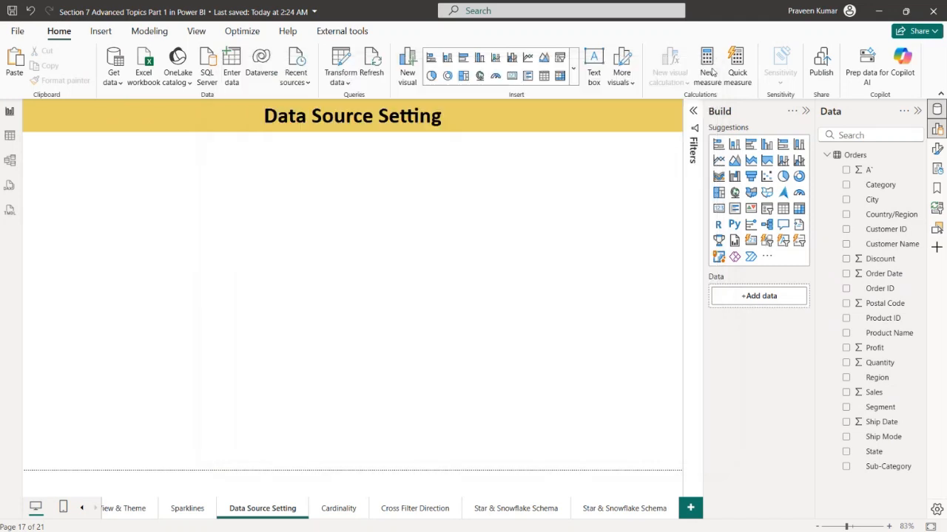
Open the Power Query Editor, view its data source settings, and close them
click(348, 83)
click(374, 103)
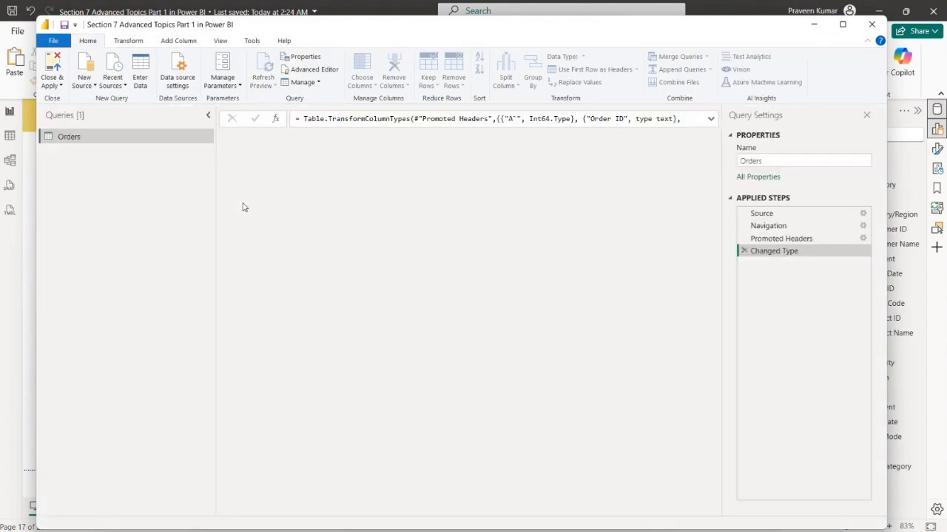
click(184, 73)
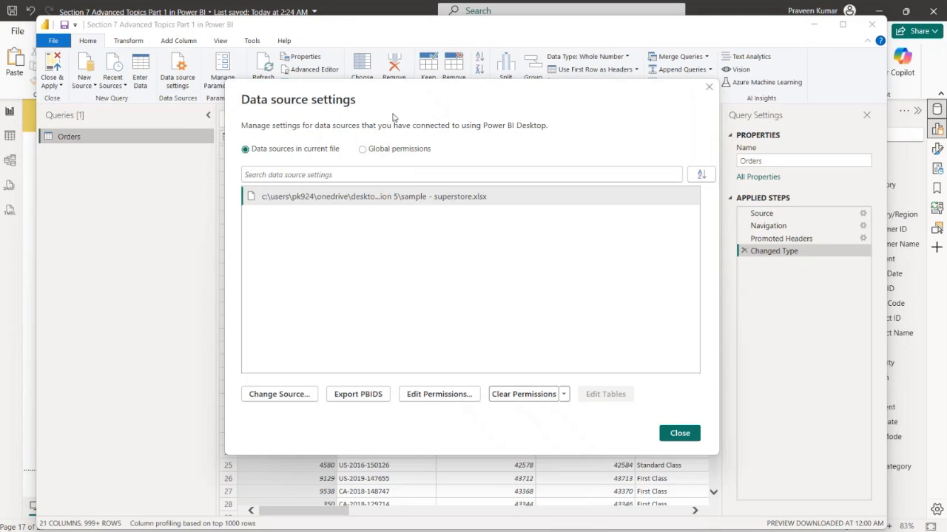
click(708, 88)
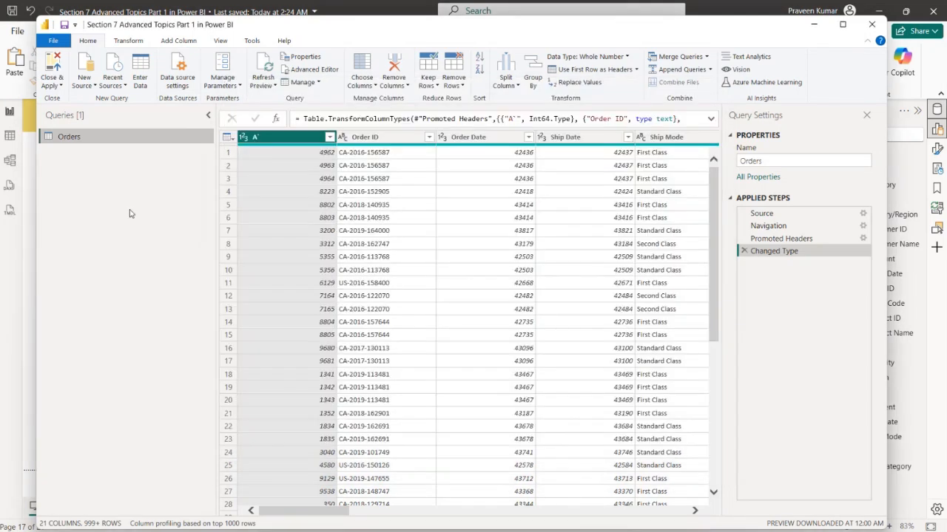
View the Source step's Excel Workbook settings for the Orders query, close them unchanged, and close the Power Query Editor
right_click(77, 173)
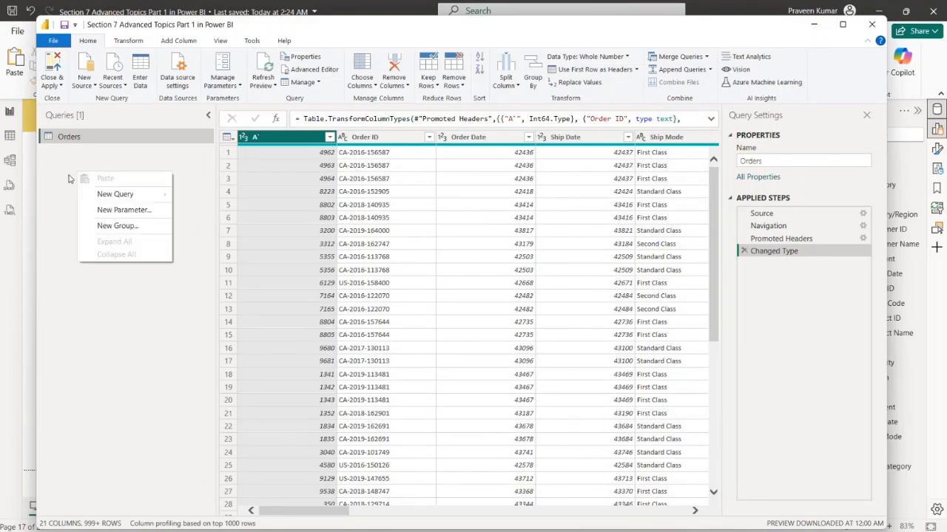
click(62, 172)
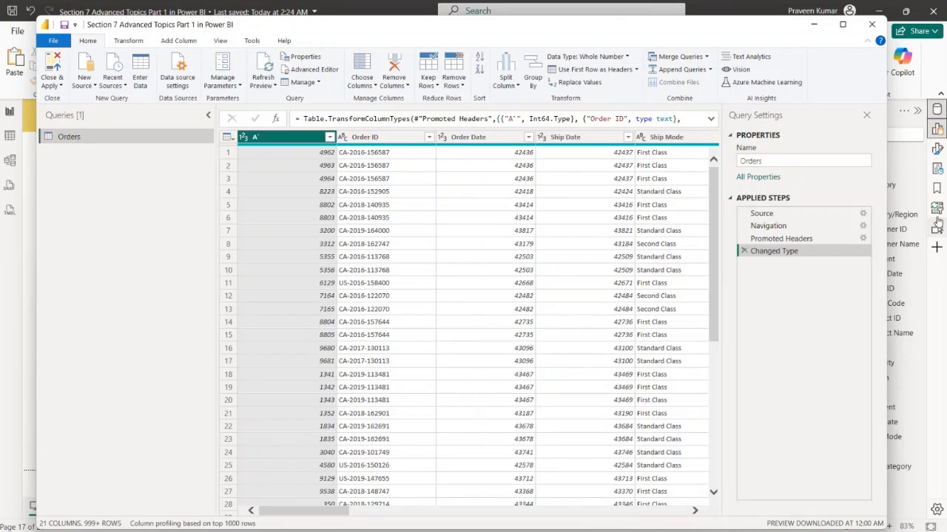
right_click(863, 217)
click(863, 216)
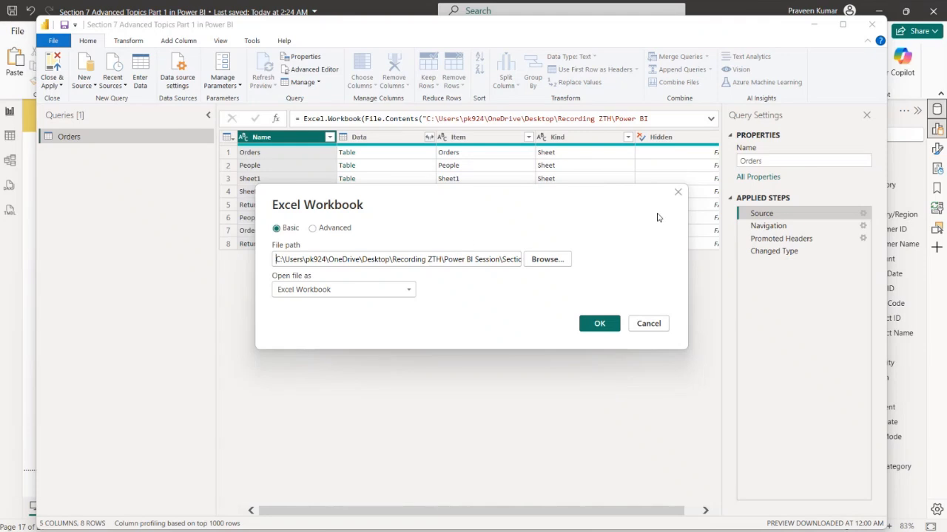
click(677, 192)
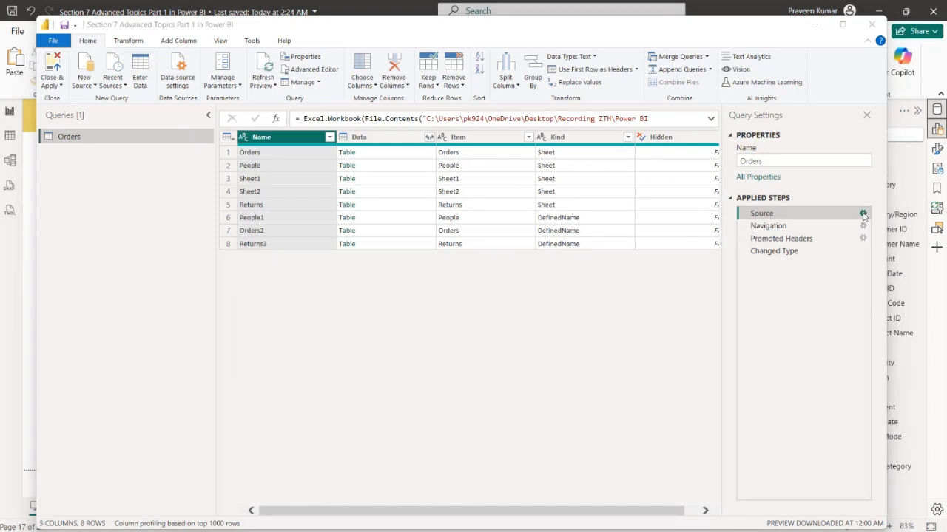
click(864, 215)
click(677, 193)
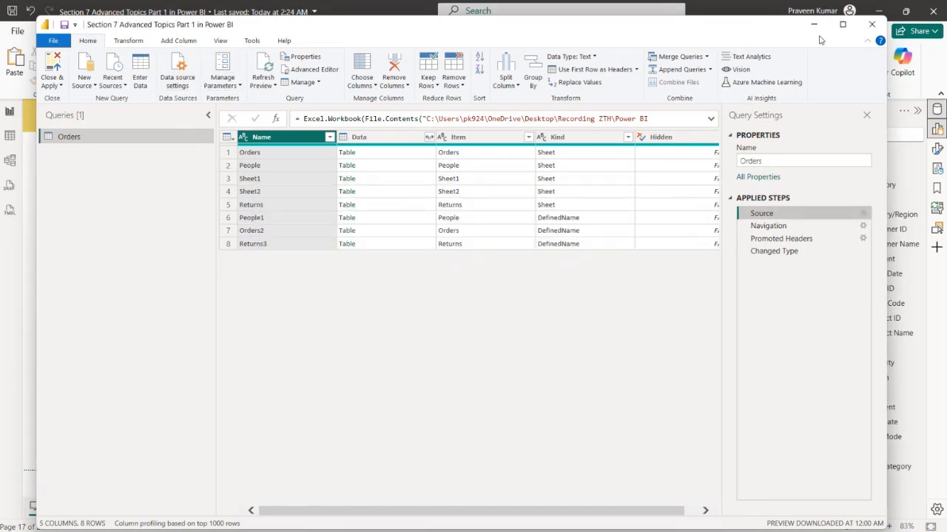
click(871, 24)
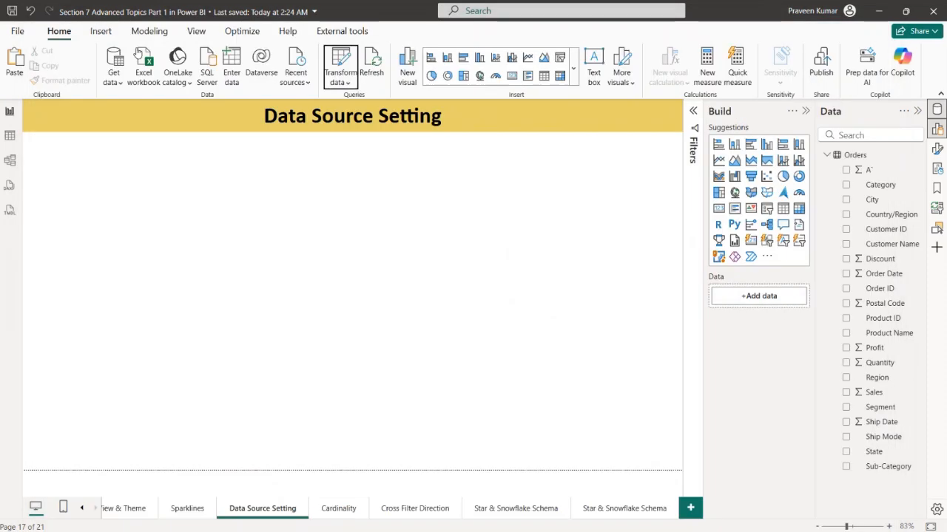
Collapse the Build and Data panes and open the Cardinality report page
click(345, 83)
click(346, 88)
click(347, 87)
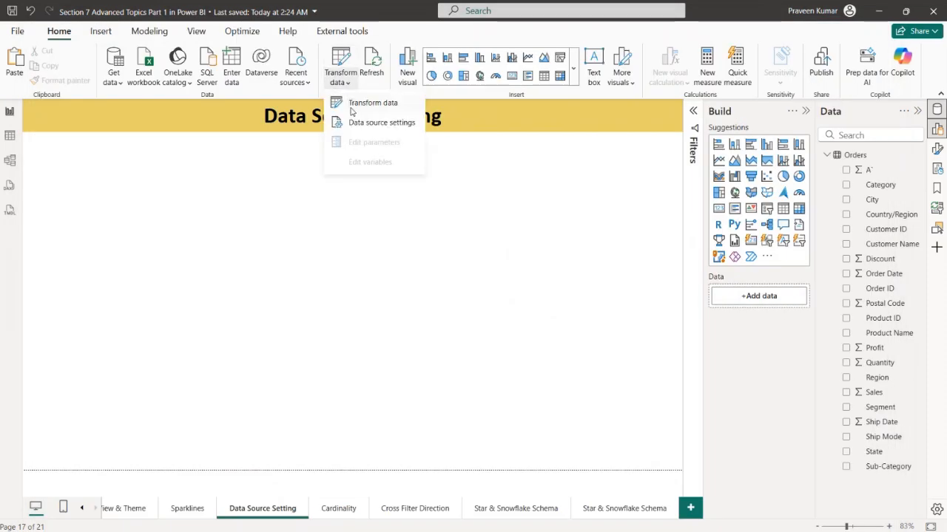
click(665, 275)
click(807, 111)
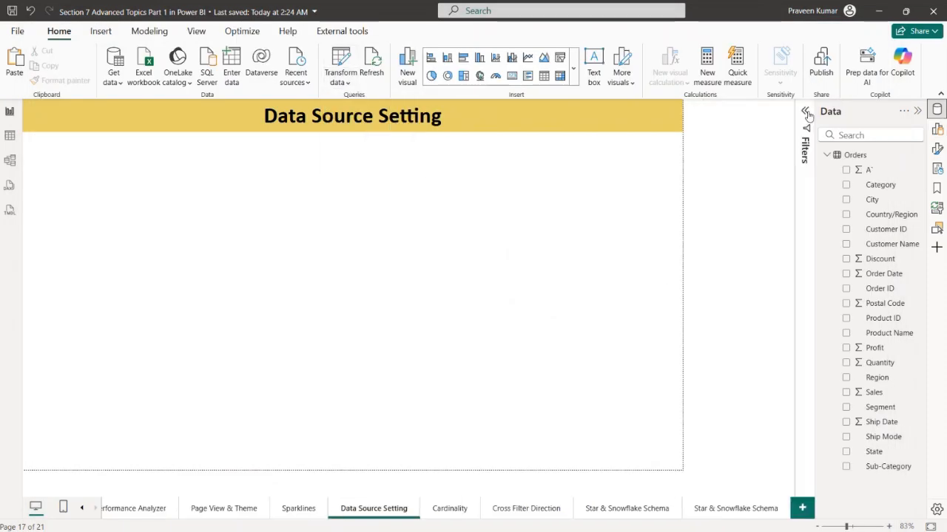
click(917, 110)
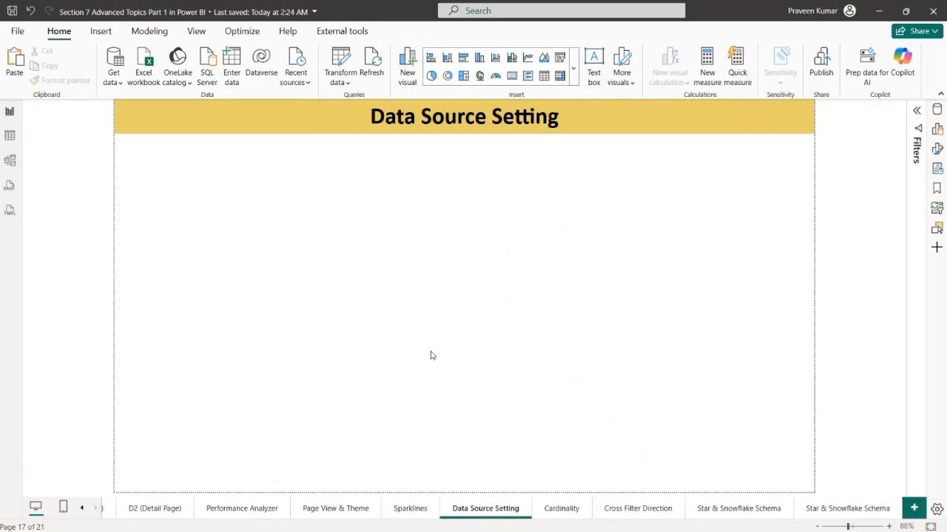
click(553, 509)
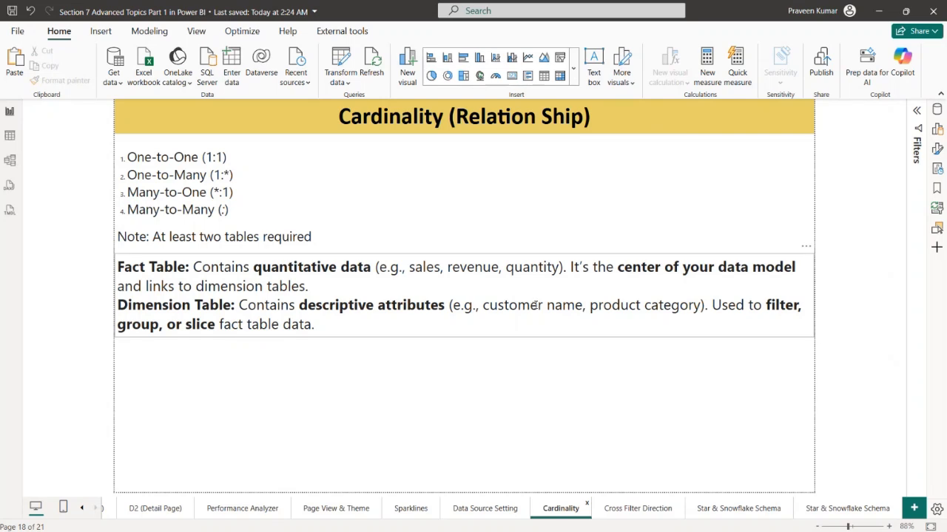
Reposition the Orders table card on the model view canvas, and return to the report view
click(10, 135)
click(13, 160)
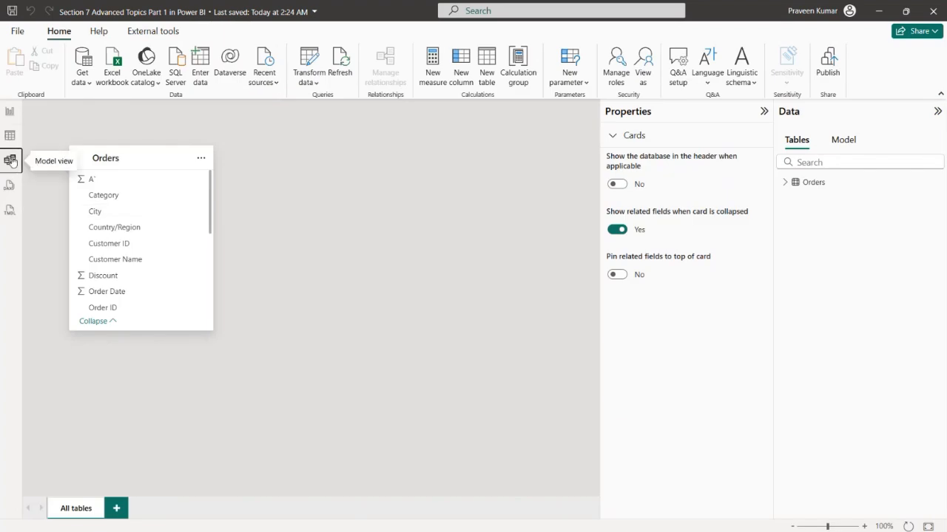
drag(129, 156, 236, 194)
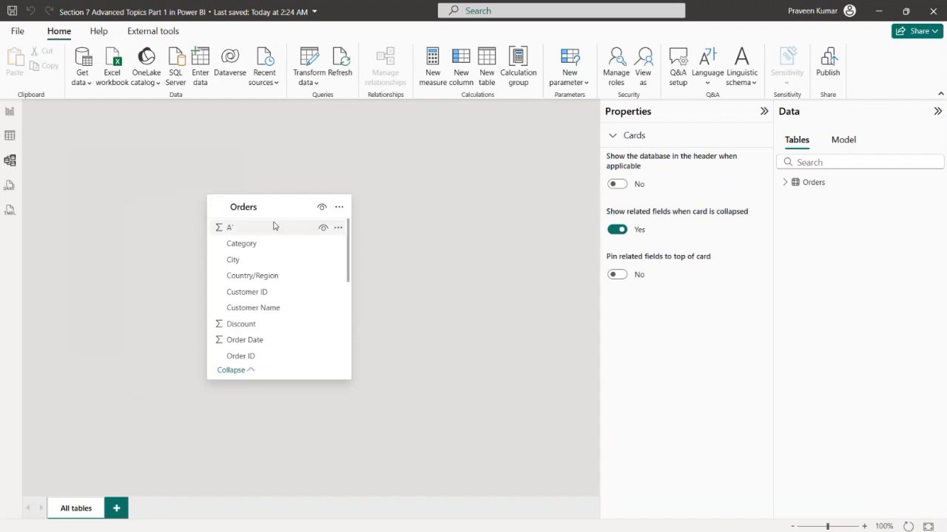
drag(286, 207, 201, 173)
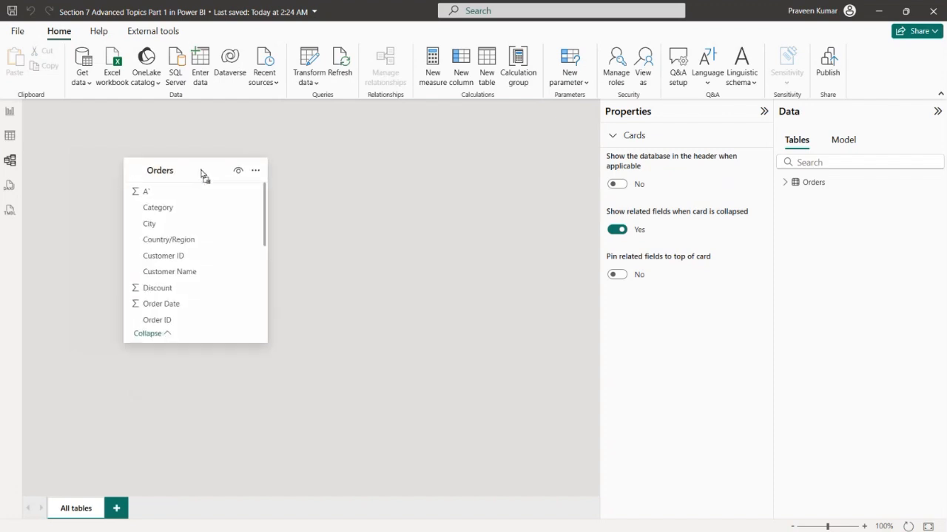
click(9, 112)
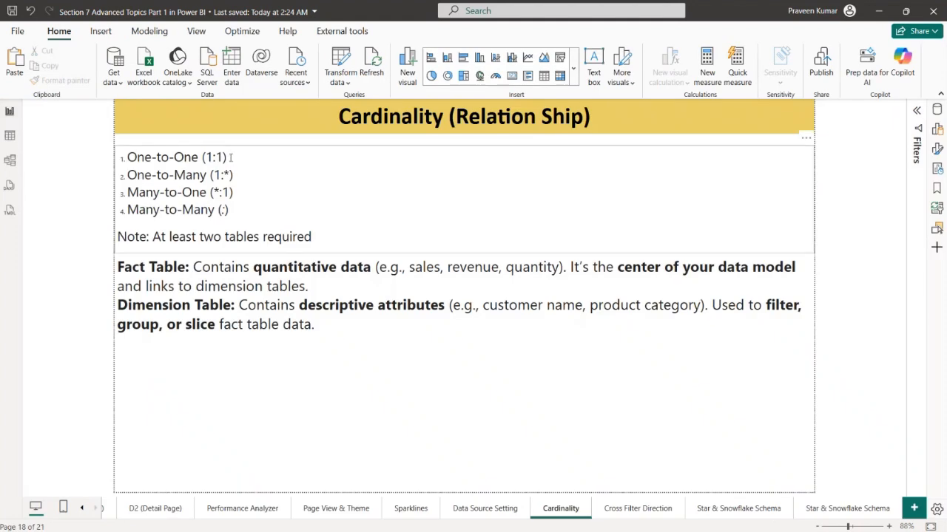
Highlight the listed cardinality types from One-to-One to Many-to-Many while reading them, and clear the selection
drag(230, 158, 124, 153)
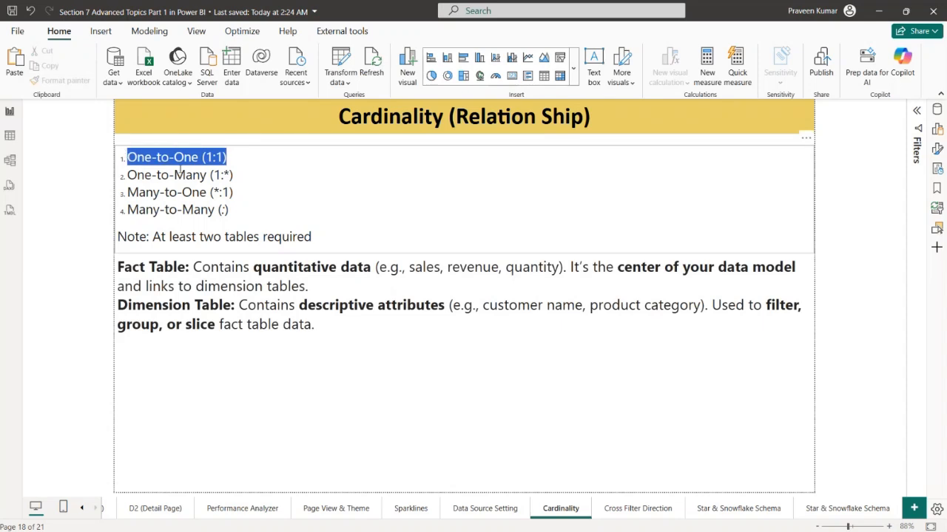
drag(234, 176, 151, 175)
mouse_move(233, 192)
mouse_down()
mouse_move(126, 192)
mouse_move(231, 210)
mouse_up()
click(256, 210)
click(320, 406)
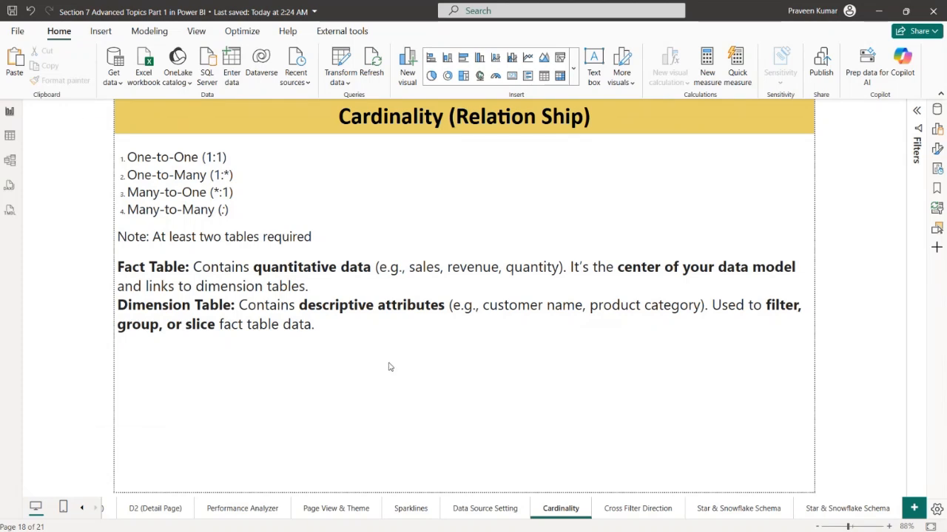
Switch to Example Sheet.xlsx in Excel and copy the Customers (Dim) table, cells A1:B5
key(alt+Tab)
key(alt+Tab)
key(alt+Tab)
key(alt+Tab)
key(alt+Tab)
key(alt+Tab)
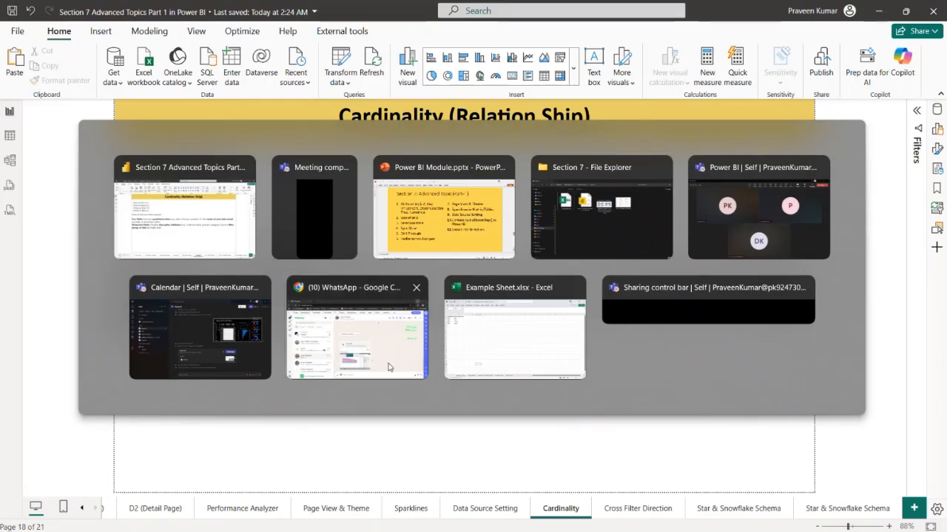
key(alt+Tab)
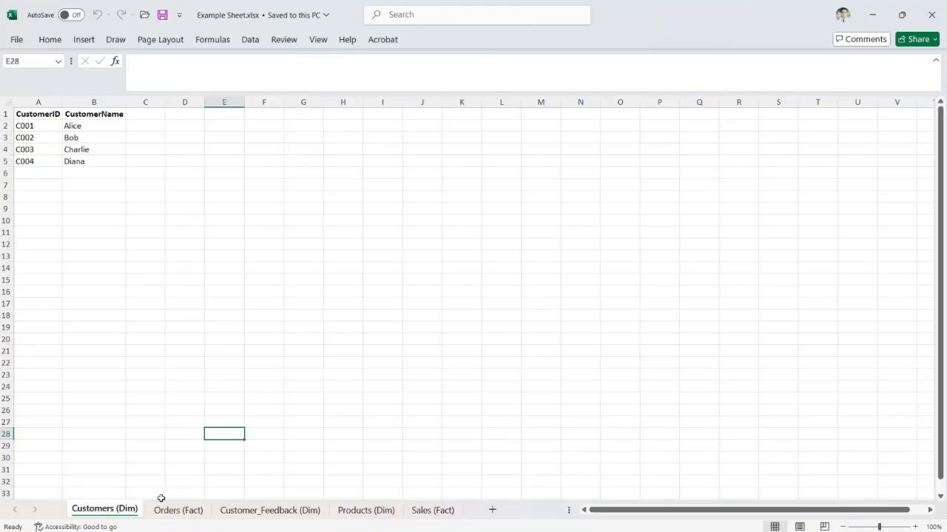
click(226, 342)
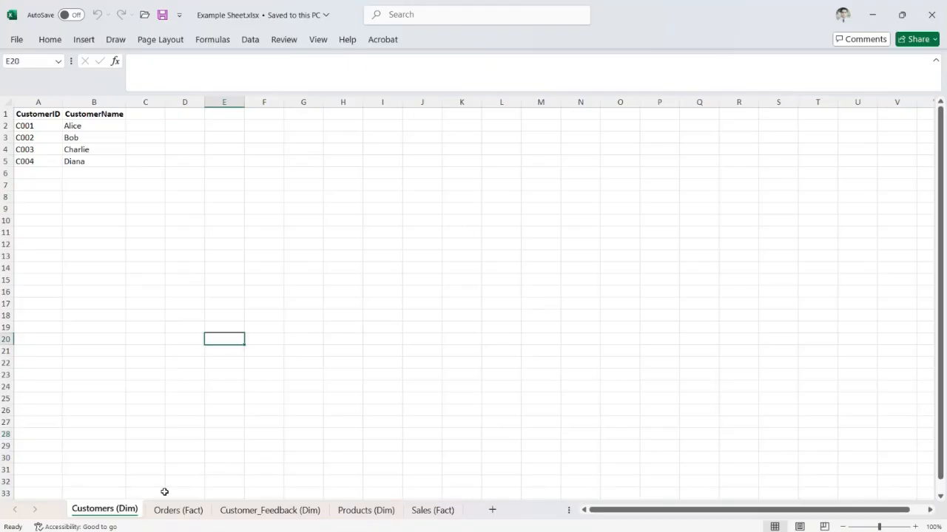
drag(41, 117, 81, 161)
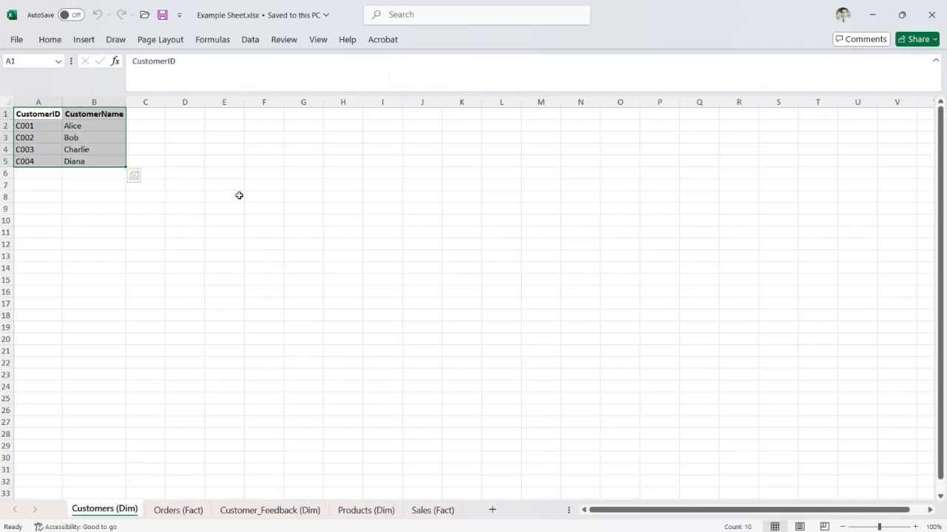
key(ctrl+c)
Switch back to Power BI, create a table from the copied CustomerID and CustomerName data, name it after the customers, and load it
key(alt+Tab)
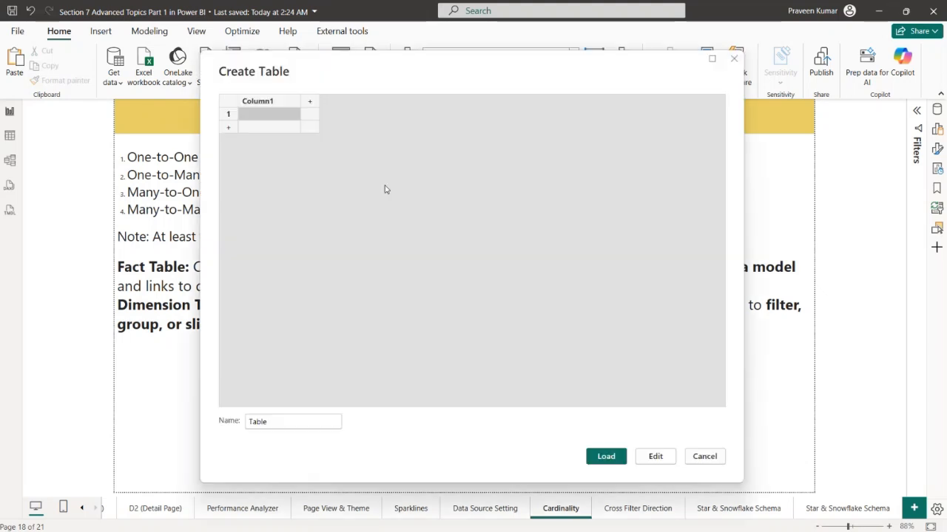
click(268, 101)
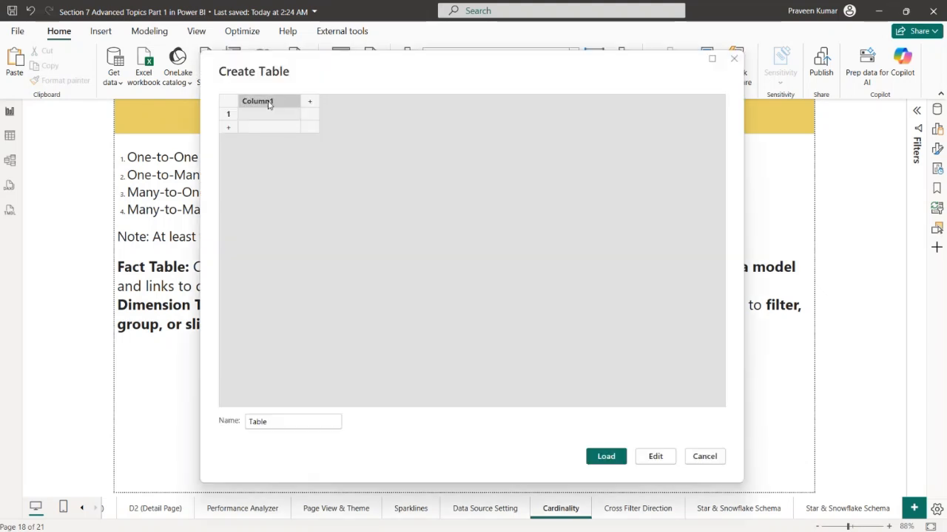
key(ctrl+v)
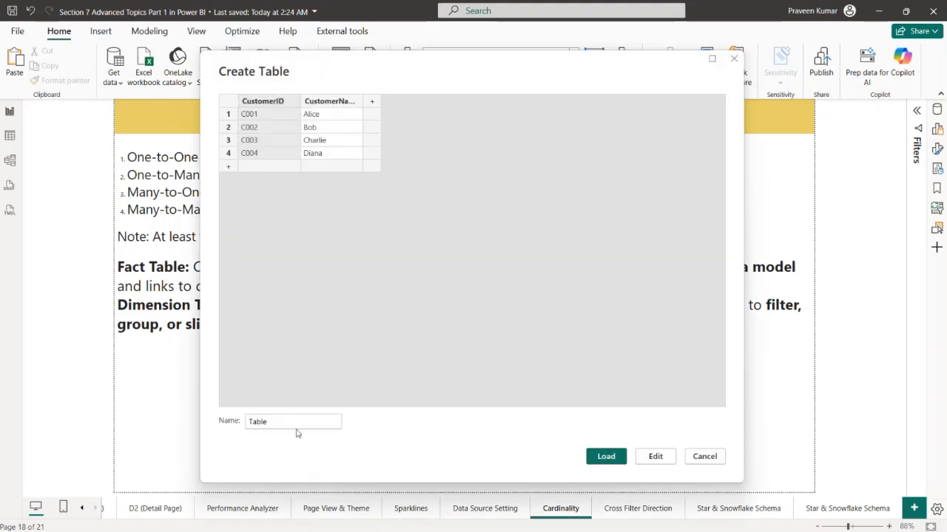
double_click(300, 428)
key(alt+Tab)
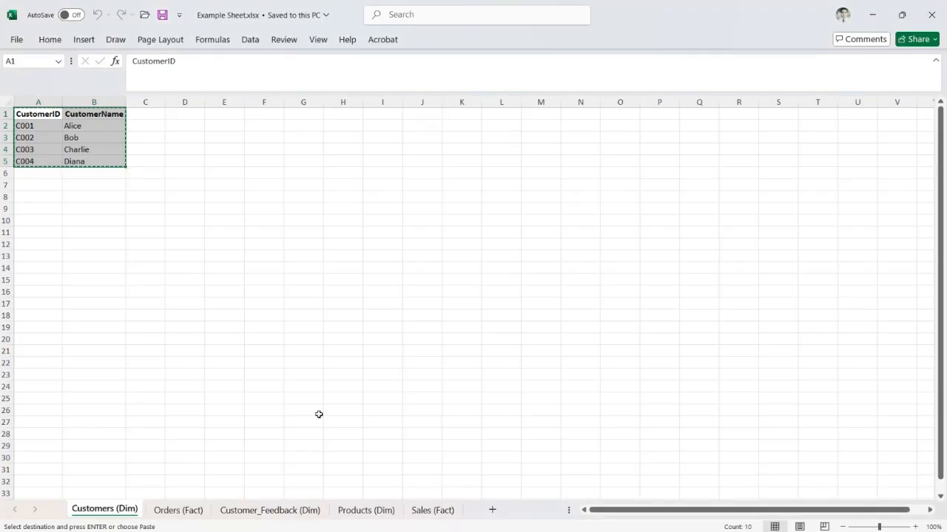
key(alt+Tab)
double_click(293, 424)
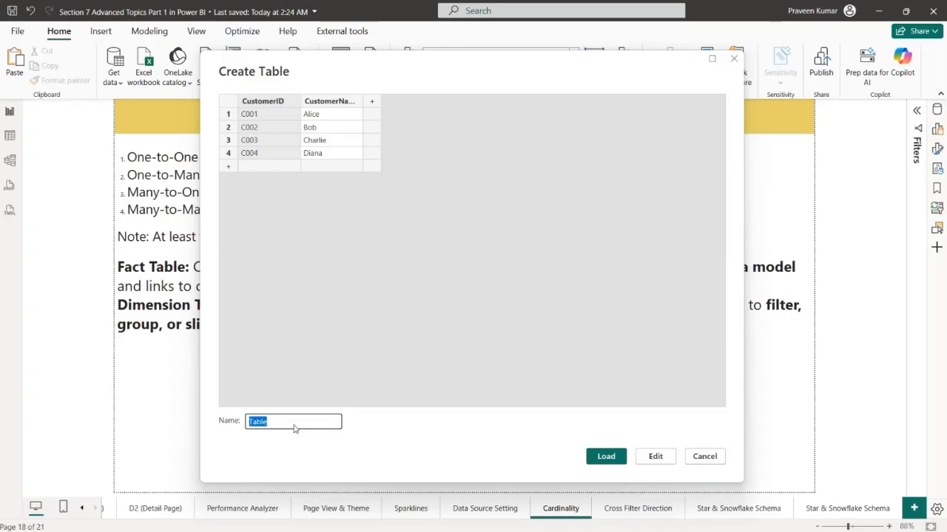
text(Customer)
click(595, 455)
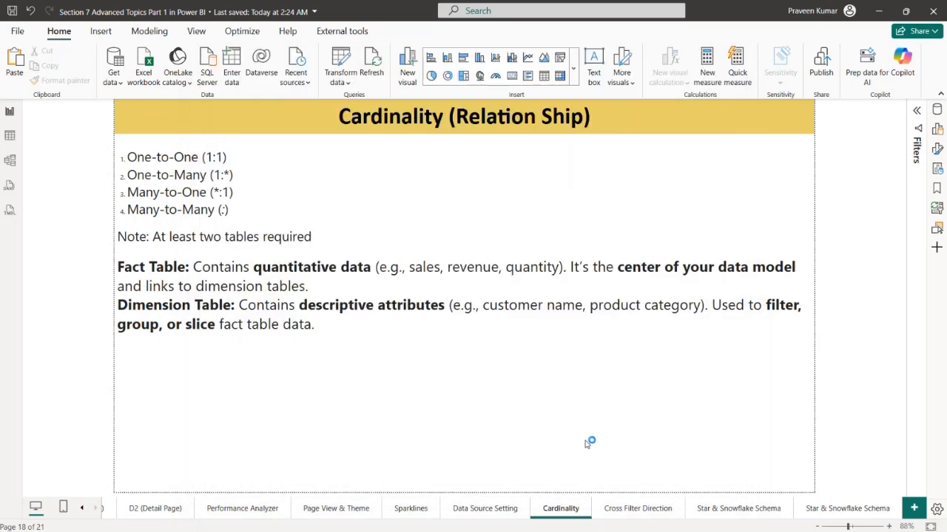
Switch to Excel and copy the Orders (Fact) table, cells A1:D6
key(alt+Tab)
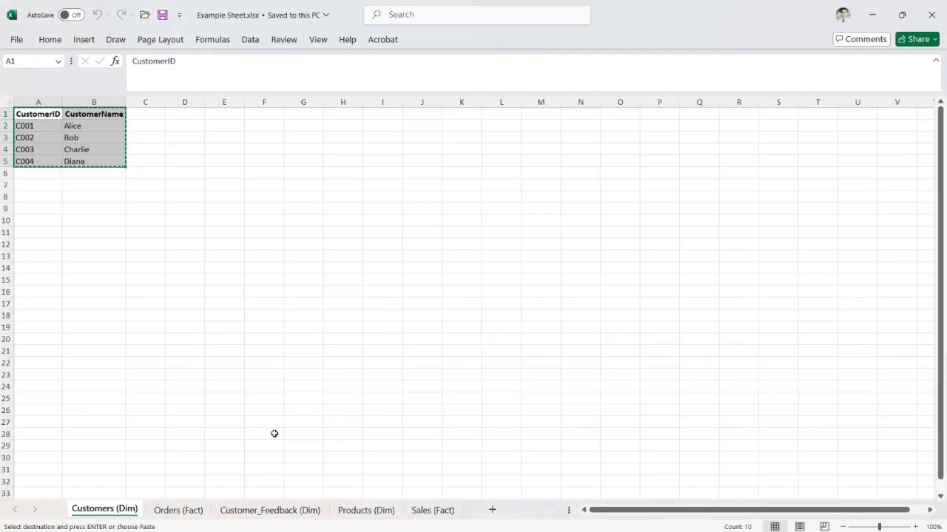
click(178, 510)
click(156, 327)
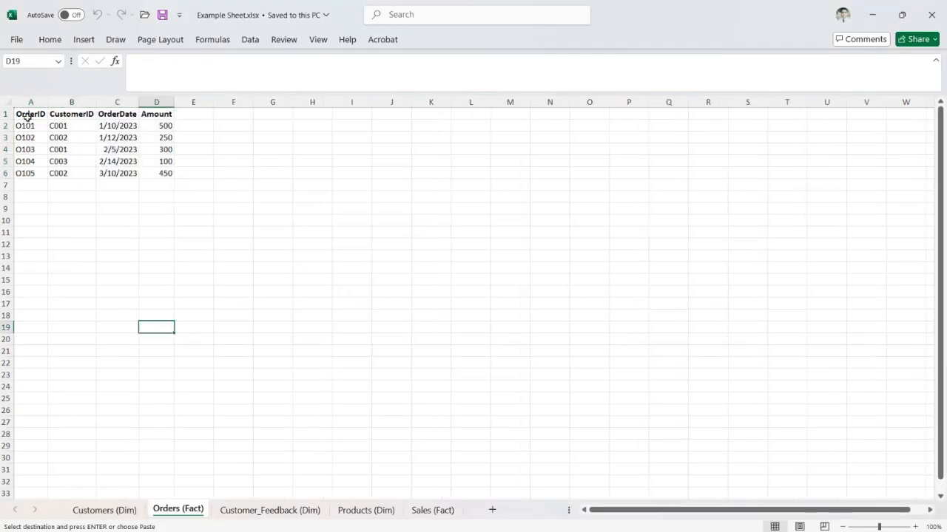
drag(30, 111, 163, 169)
key(ctrl+c)
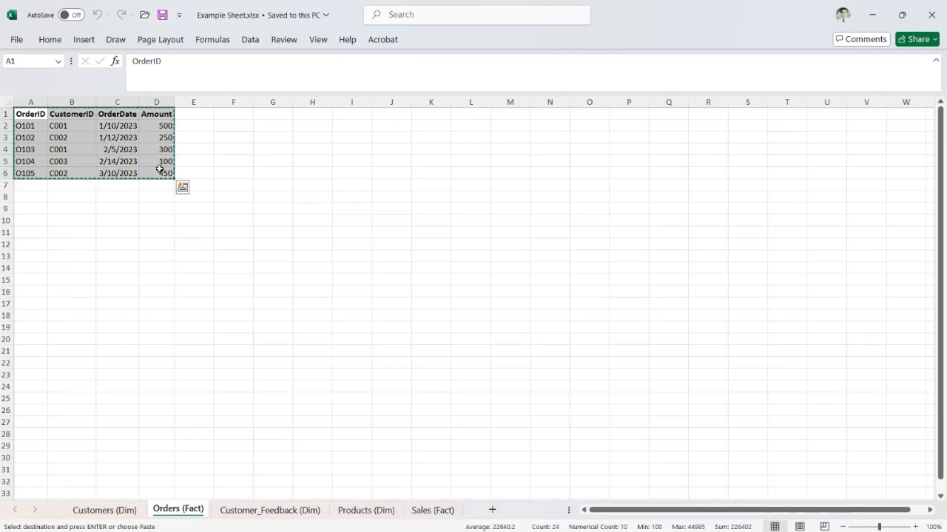
Switch back to Power BI, create a table from the copied order data, name it after the orders, and load it
key(alt+Tab)
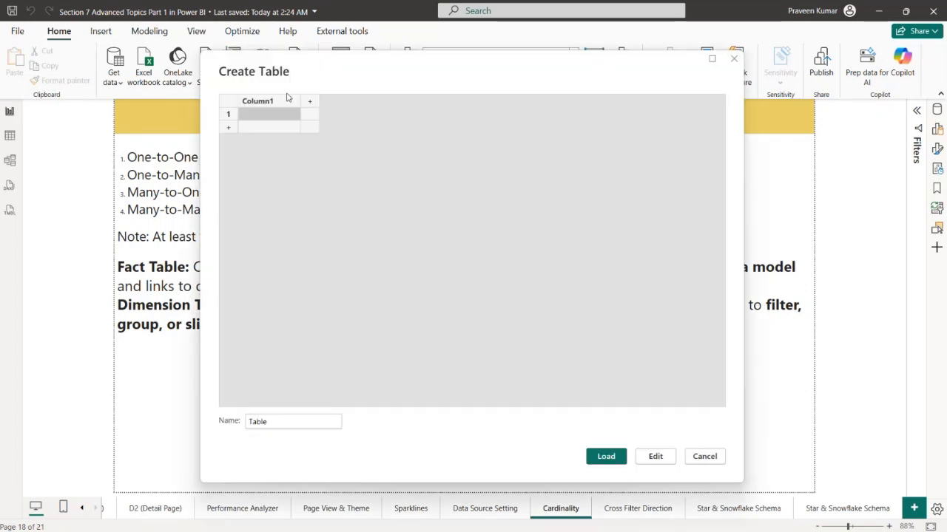
click(273, 104)
key(ctrl+v)
double_click(288, 420)
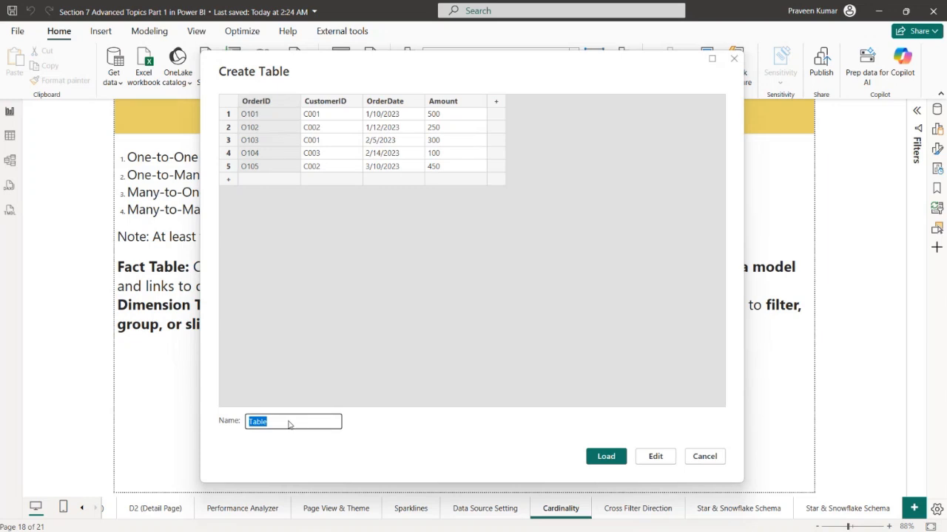
text(Orders (Fact)
key(Return)
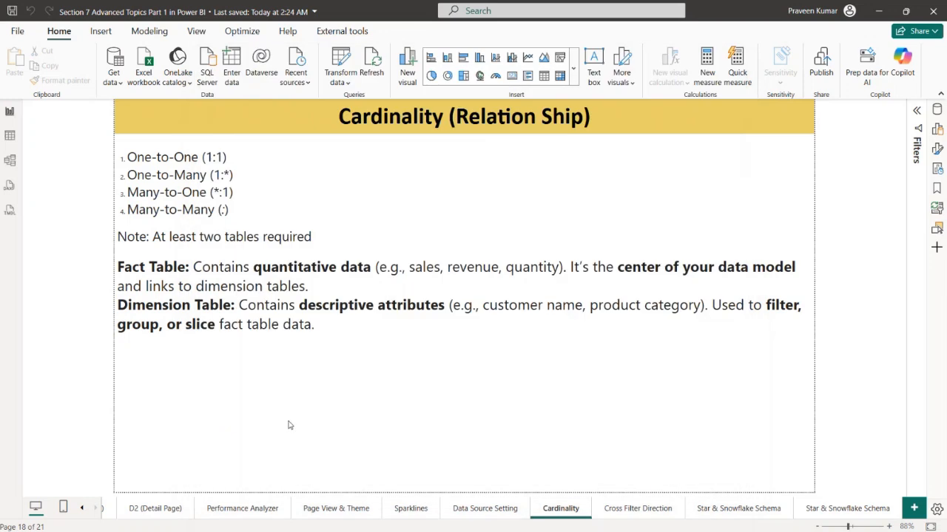
Switch to Excel and copy the Customer_Feedback (Dim) table, cells A1:B5
key(alt+Tab)
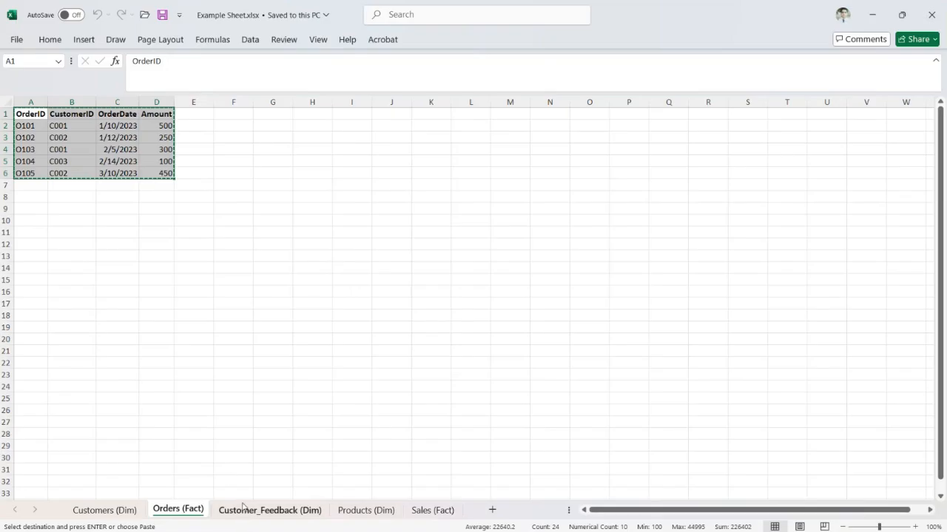
click(270, 509)
drag(30, 119, 72, 157)
key(ctrl+c)
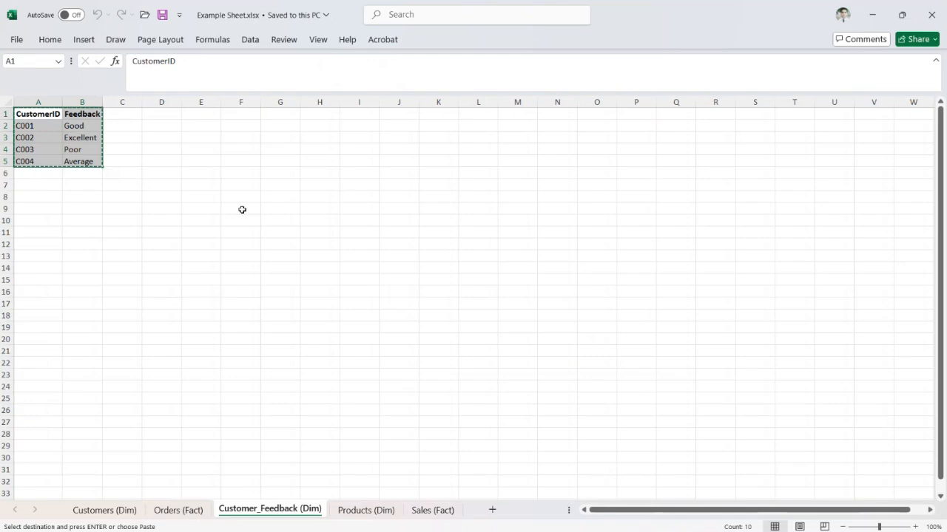
Switch back to Power BI, create a table from the copied CustomerID and Feedback data, name it Customer_Feedback, and load it
key(alt+Tab)
key(ctrl+v)
key(alt+Tab)
key(alt+Tab)
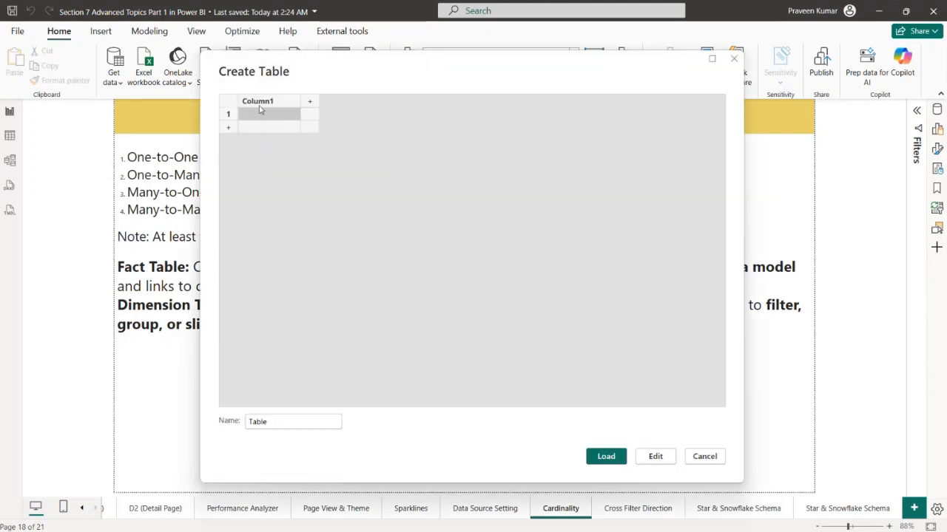
click(260, 108)
key(ctrl+v)
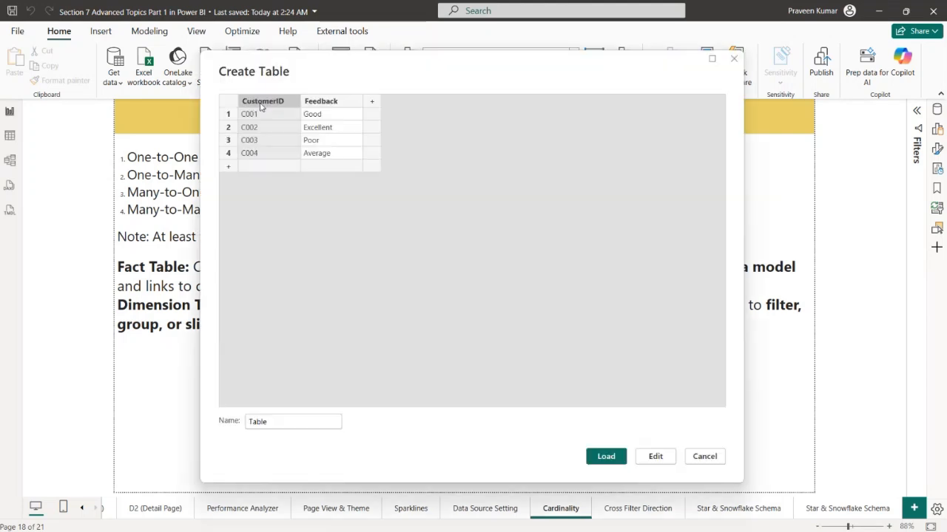
click(289, 421)
double_click(289, 420)
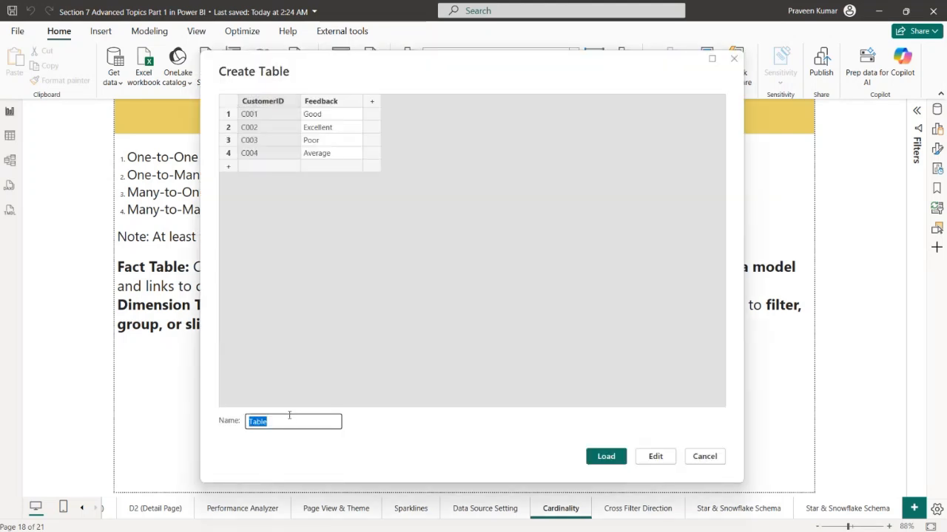
text(Customer_Feedback)
click(597, 455)
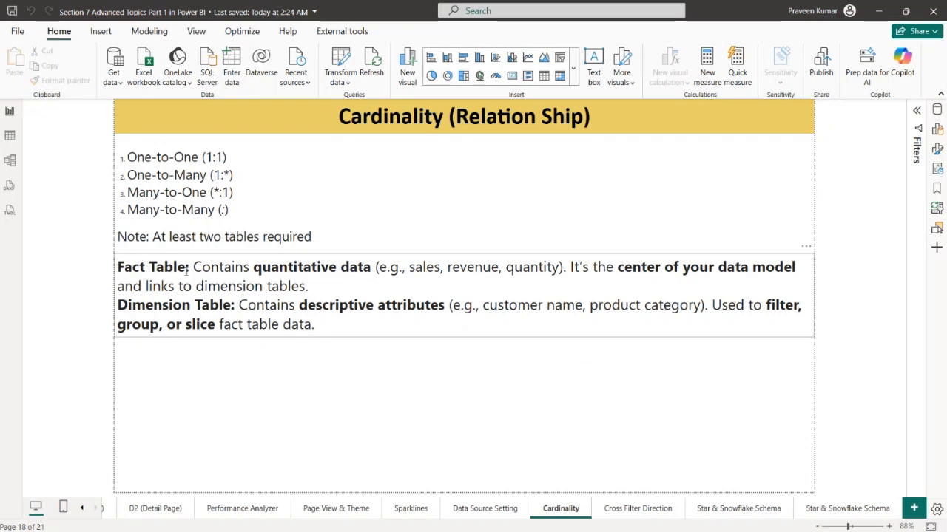
Highlight the Fact Table and Dimension Table terms in the Cardinality page notes
drag(186, 272, 111, 275)
click(180, 365)
drag(231, 306, 117, 306)
Read through the Fact Table definition, highlighting its description and the example fields
click(202, 268)
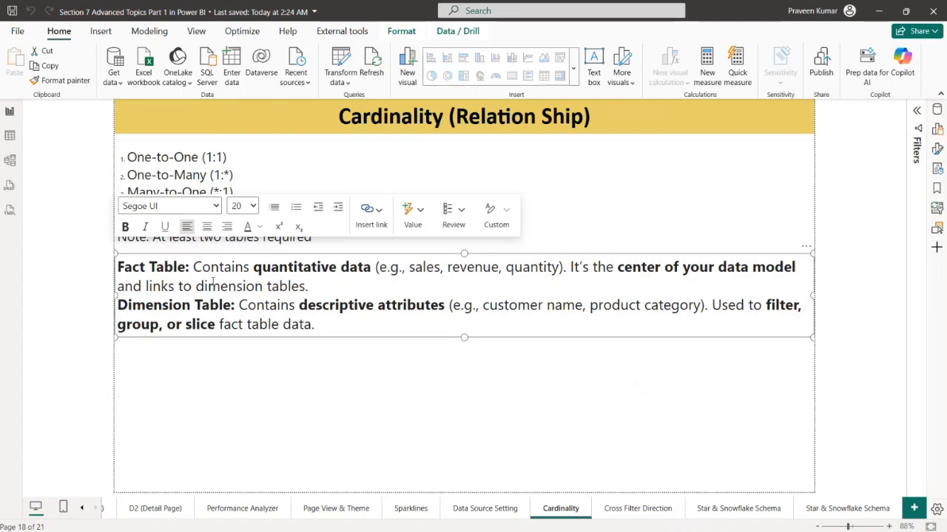
mouse_move(191, 272)
mouse_down()
mouse_move(276, 302)
mouse_move(117, 268)
mouse_move(193, 267)
mouse_up()
click(316, 299)
click(317, 289)
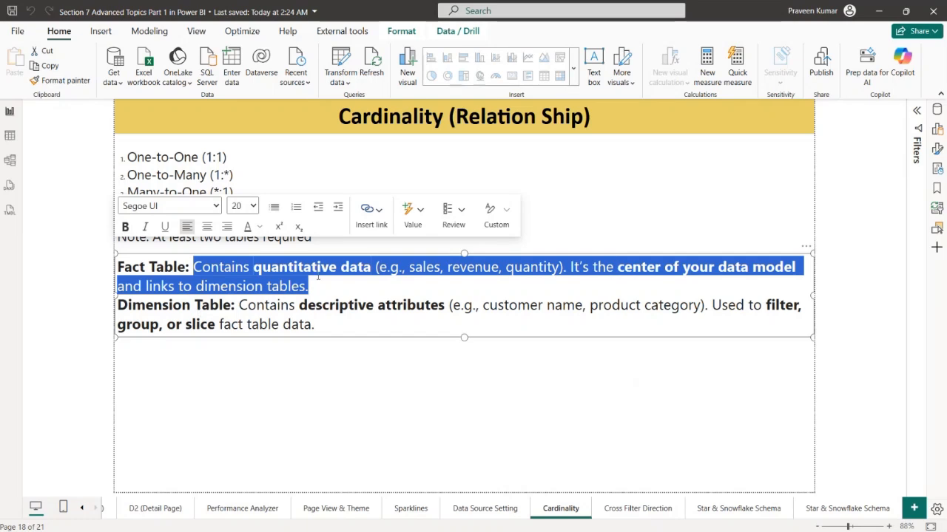
click(392, 279)
drag(409, 268, 537, 260)
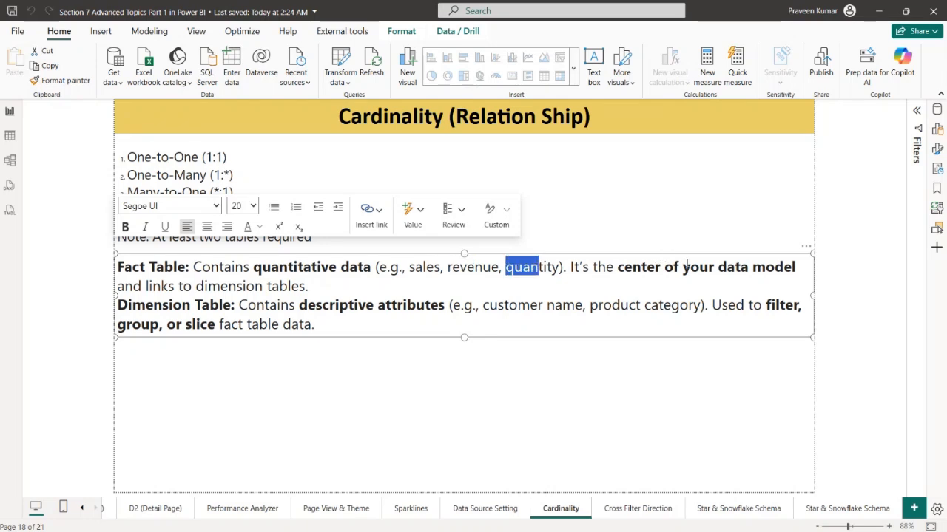
Read the rest of the Fact Table notes and the Dimension Table definition, highlighting the dimension table links, quantitative data and descriptive attributes
drag(152, 286, 309, 286)
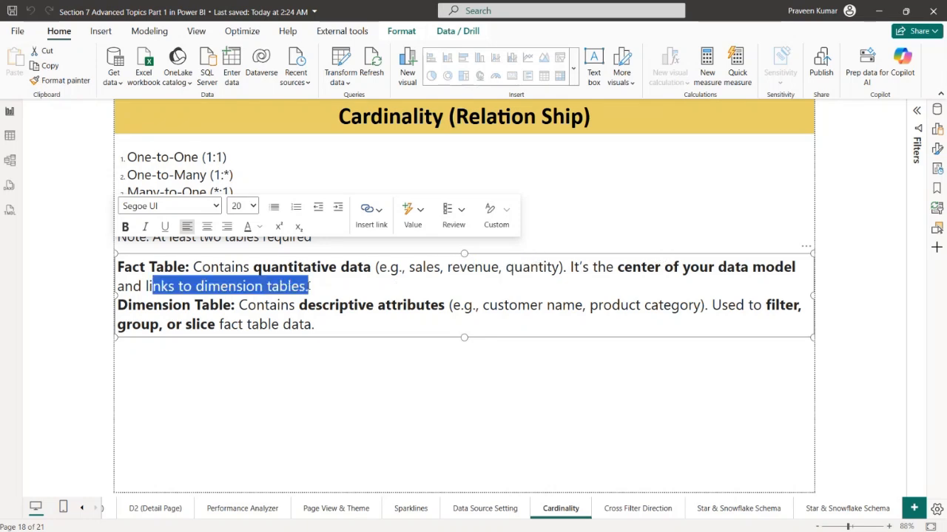
click(309, 286)
drag(263, 267, 349, 268)
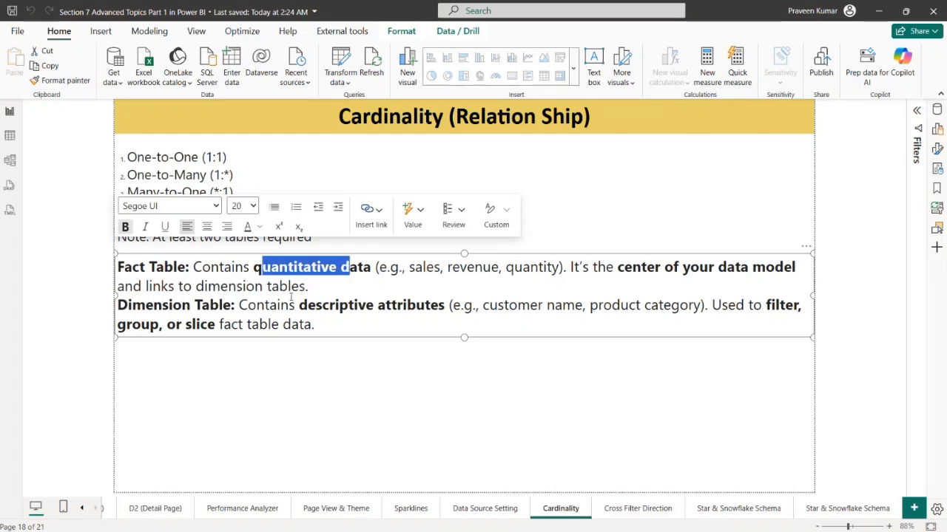
drag(294, 305, 557, 306)
click(464, 318)
click(590, 305)
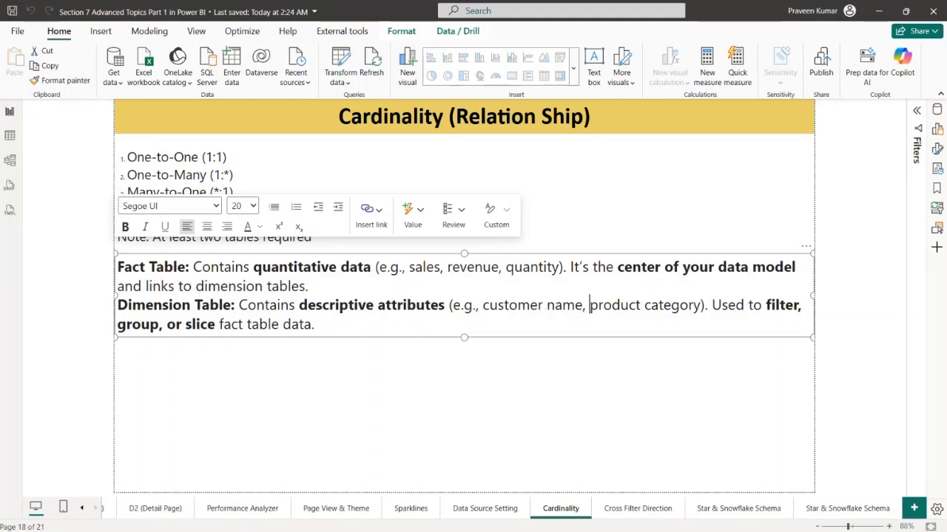
click(323, 322)
Review the data of the Orders (Fact), Customer, Orders and Customer_Feedback tables, and return to the Cardinality report page
click(10, 136)
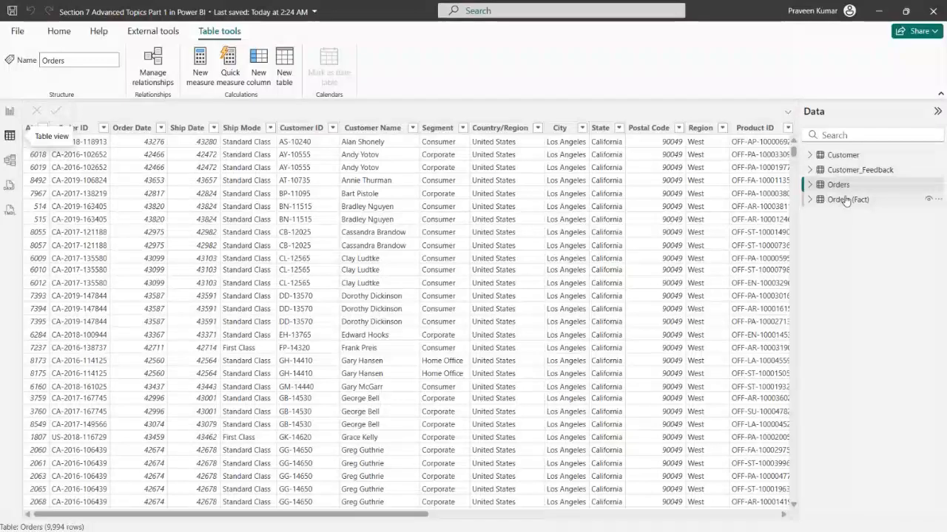
click(844, 200)
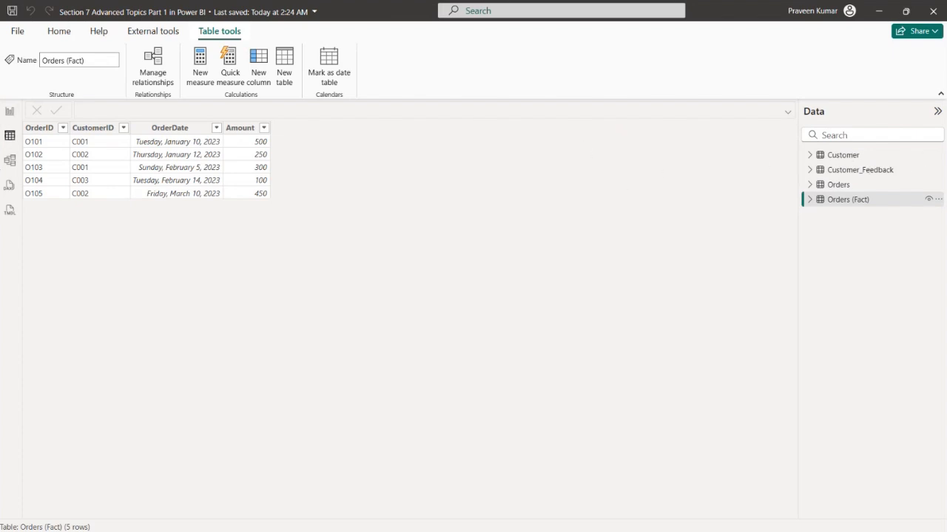
click(850, 154)
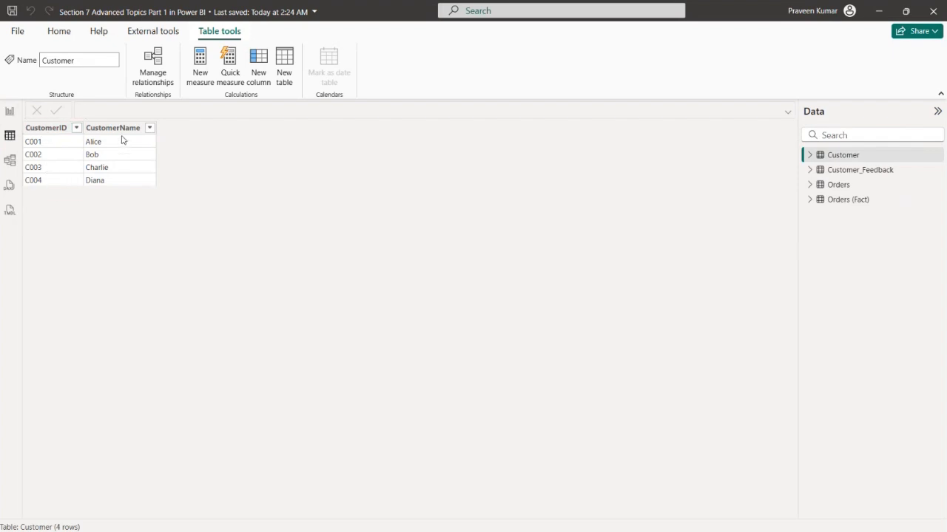
click(847, 183)
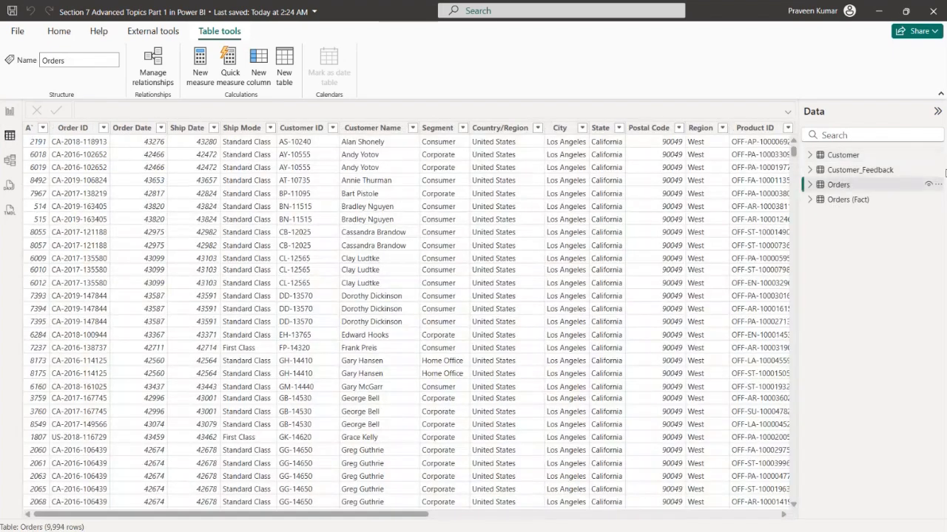
click(877, 174)
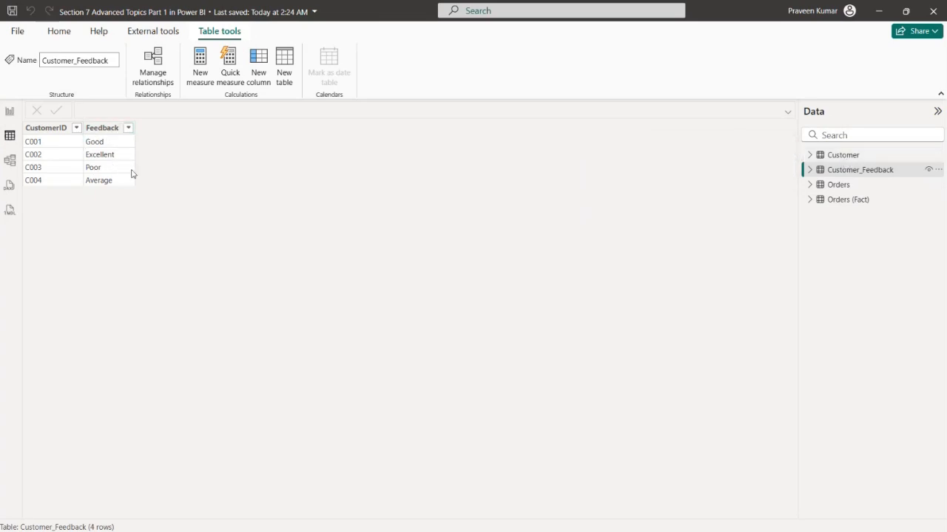
click(851, 201)
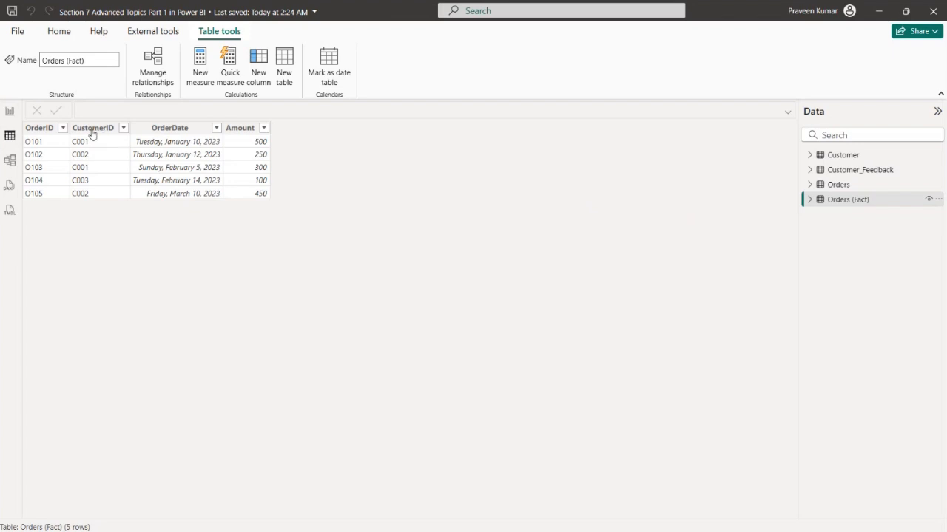
click(10, 111)
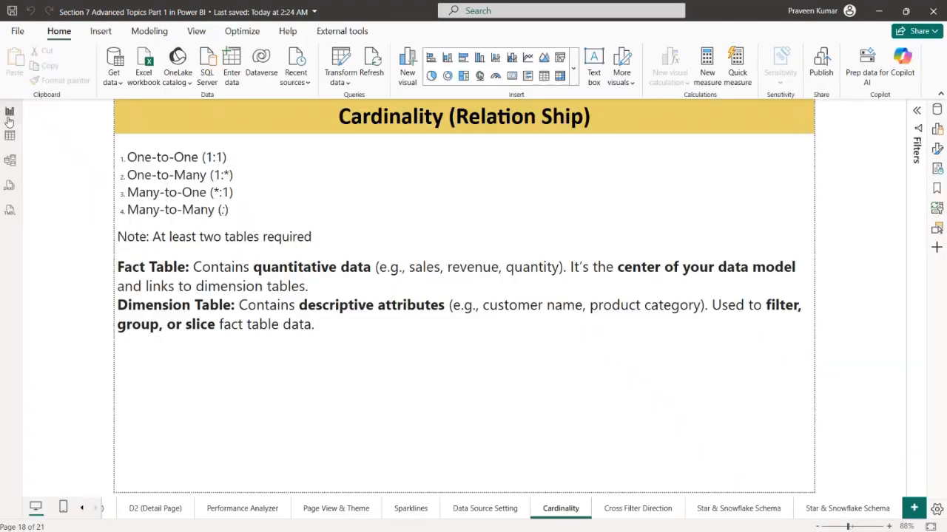
In the data model diagram, collapse the properties and arrange the Customer, Customer_Feedback and Orders (Fact) tables without overlaps
click(13, 162)
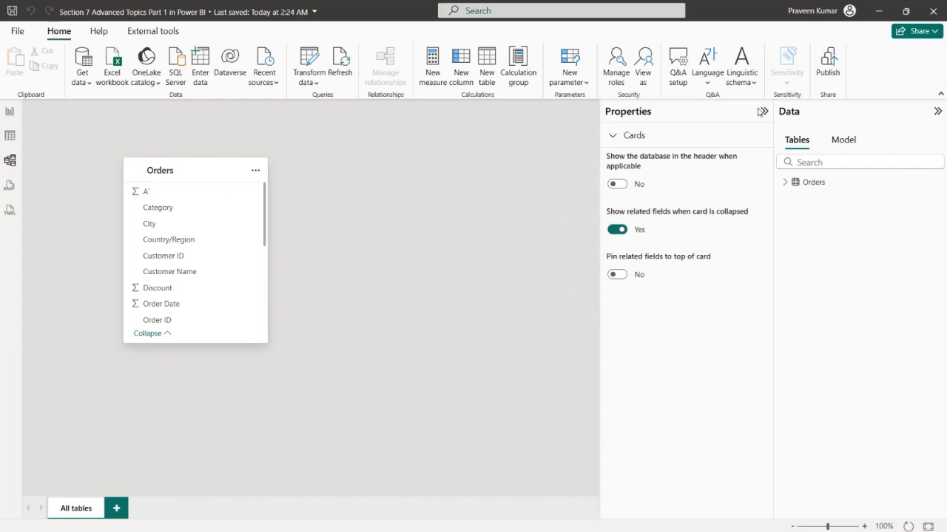
click(765, 113)
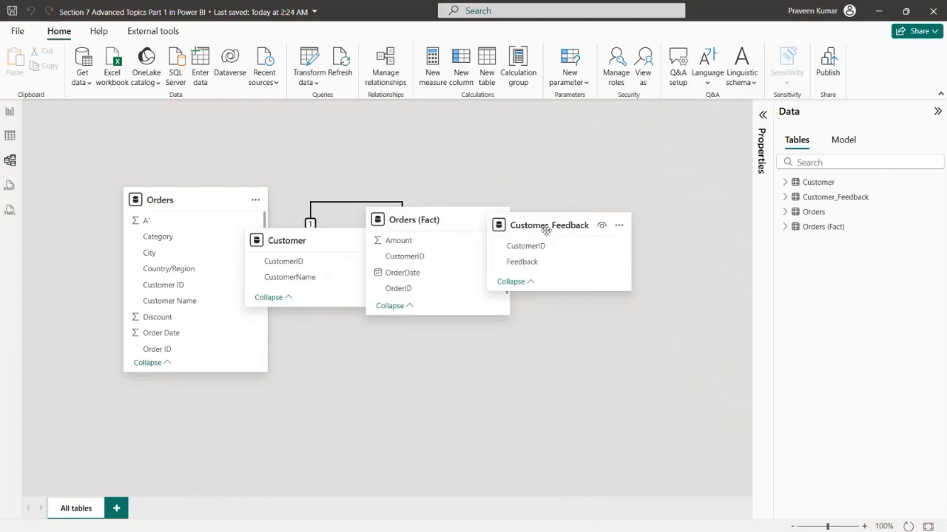
drag(551, 222, 671, 115)
drag(453, 221, 673, 338)
drag(318, 246, 416, 227)
drag(659, 154, 635, 154)
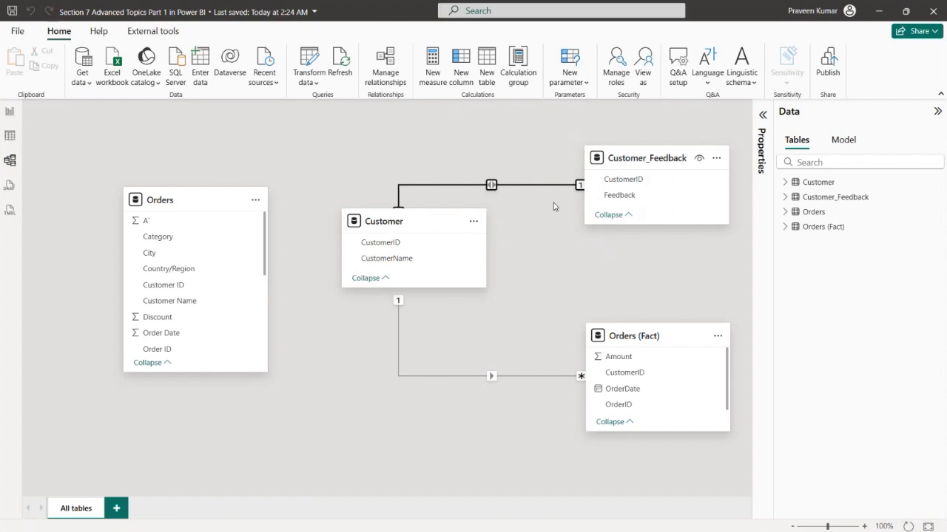
Delete both existing relationships linking Orders (Fact) and Customer_Feedback to the Customer table
click(383, 72)
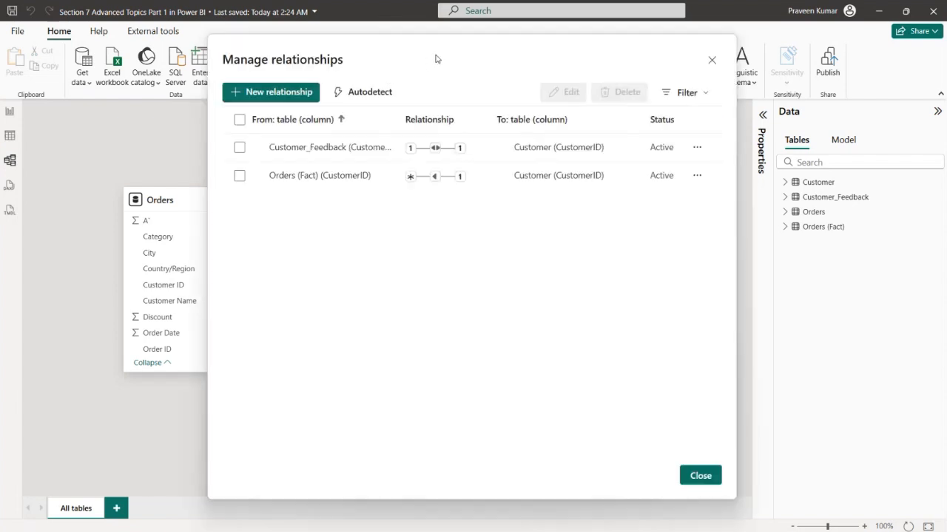
drag(436, 59, 294, 67)
click(153, 127)
click(98, 127)
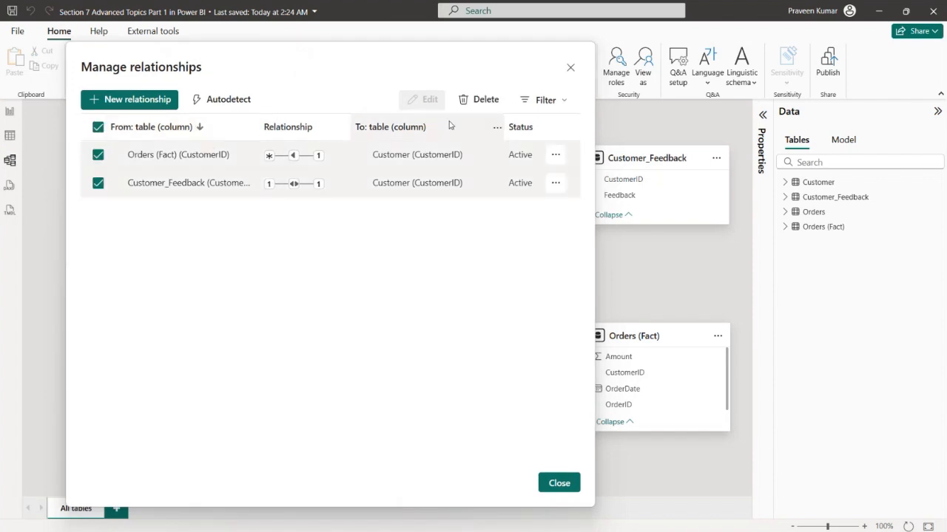
click(485, 102)
click(394, 308)
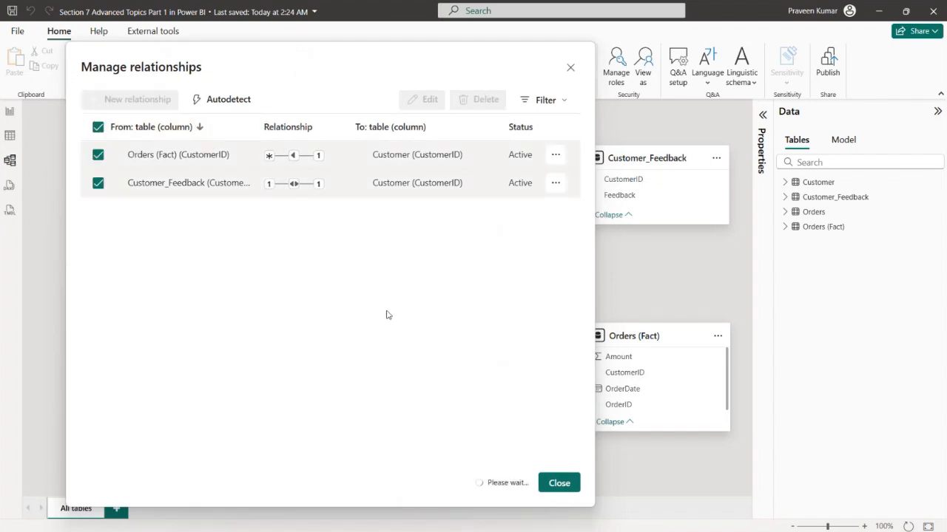
Start a new relationship from the Orders (Fact) table to the Customer table on CustomerID
drag(510, 77, 842, 61)
click(507, 94)
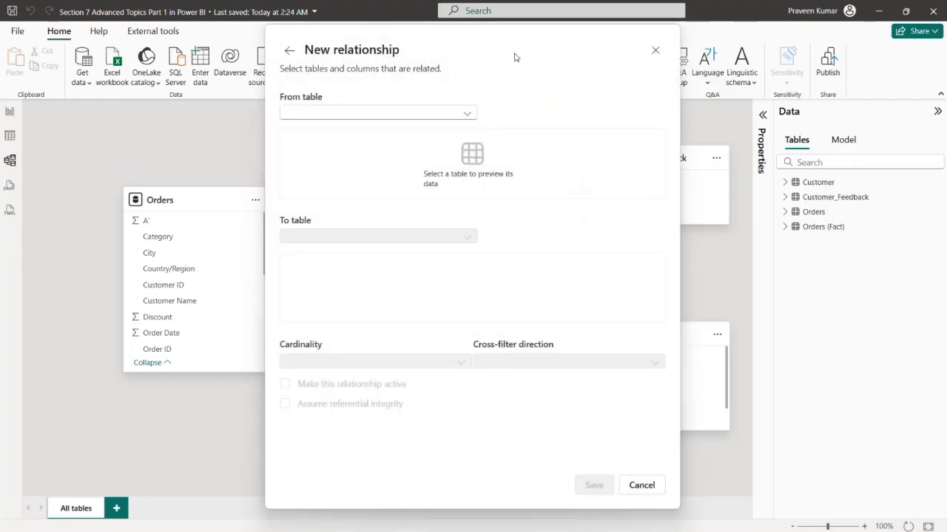
drag(513, 57, 486, 52)
click(375, 115)
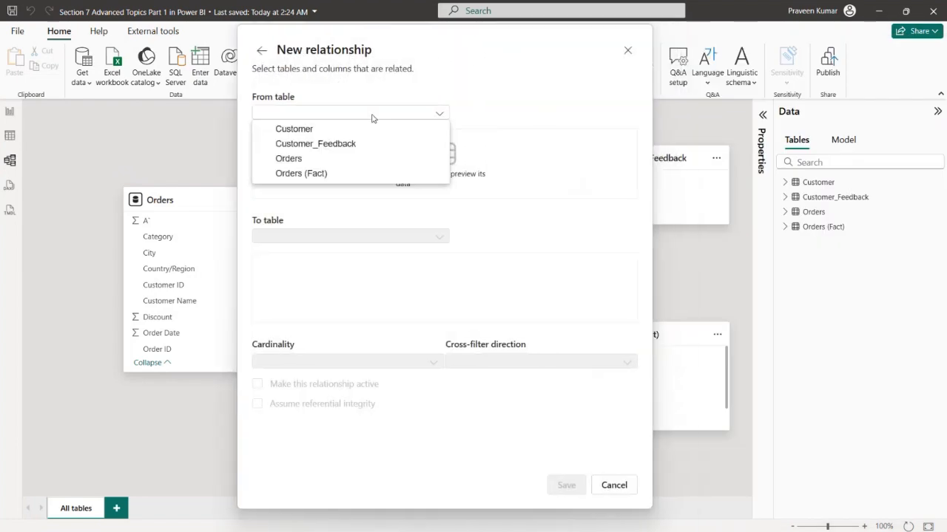
click(296, 172)
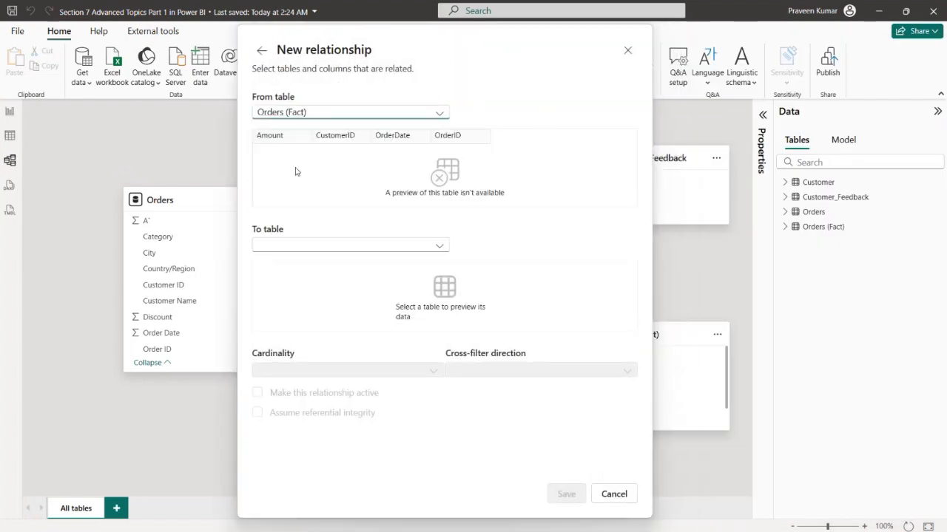
click(331, 232)
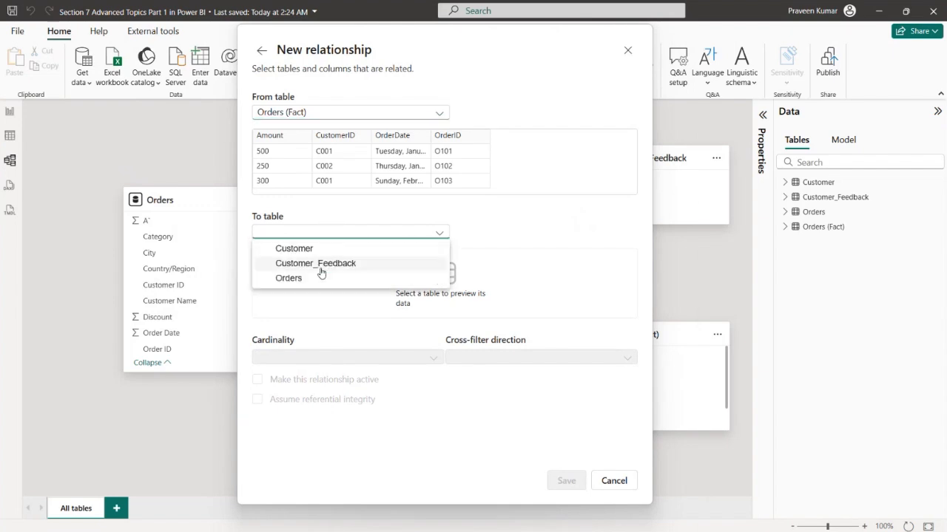
click(288, 247)
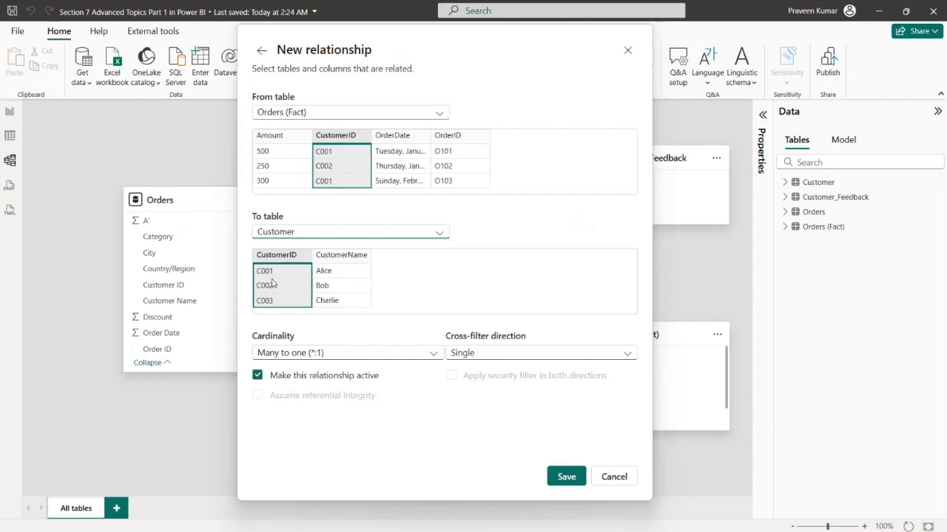
Review the cardinality and cross-filter options, choose Many to one (*:1) and Single, and save the relationship
click(290, 353)
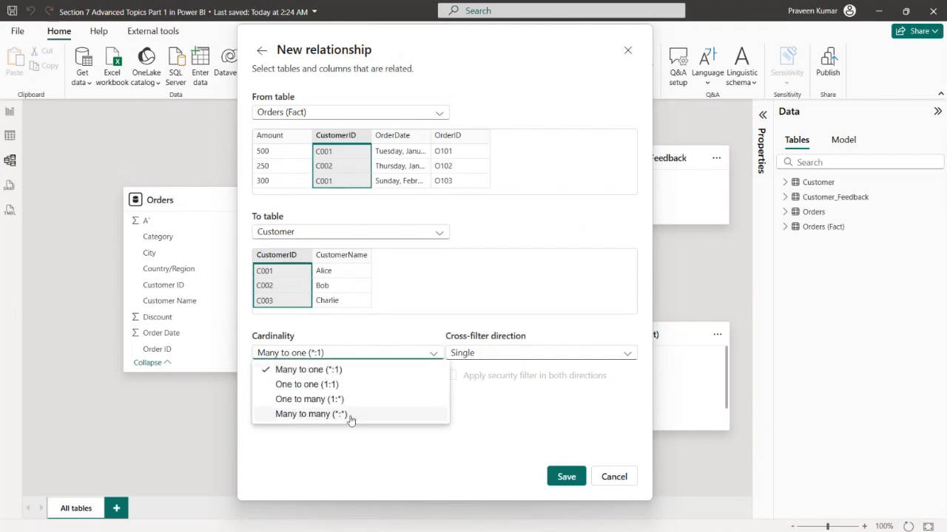
click(365, 452)
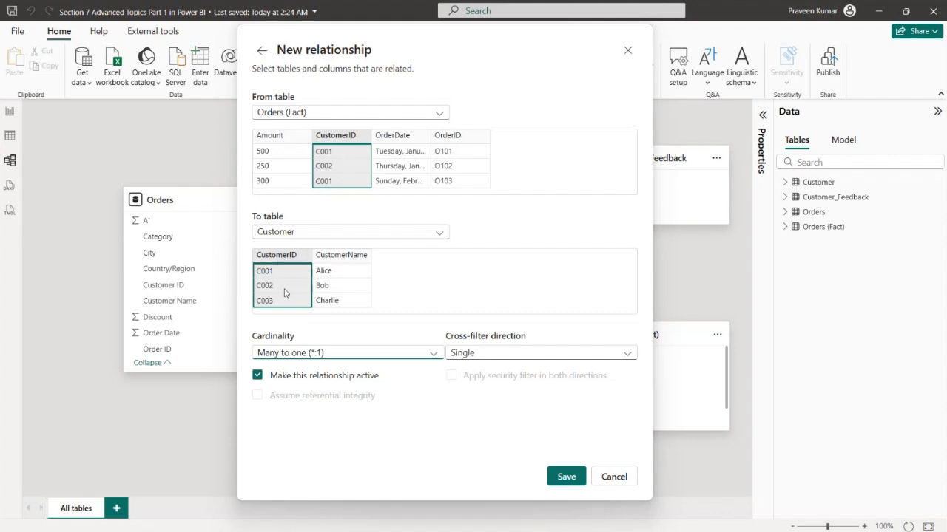
click(292, 354)
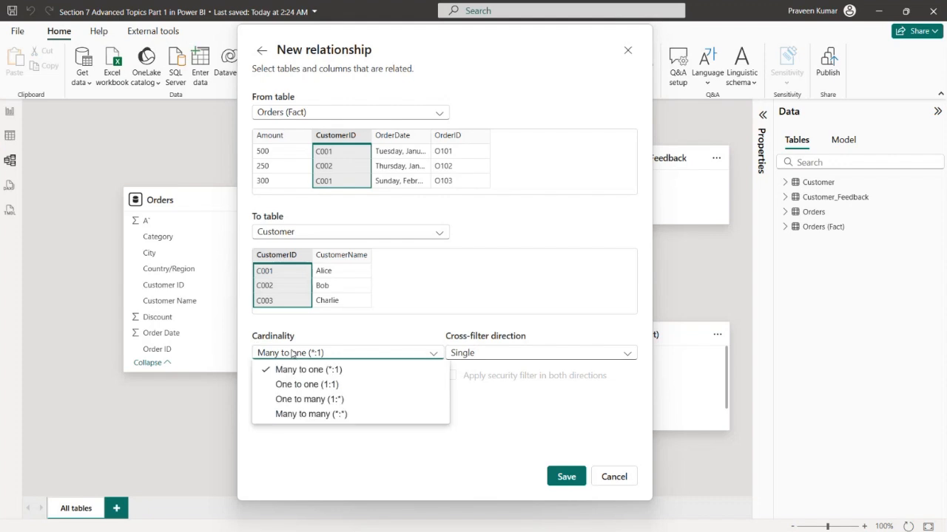
click(363, 370)
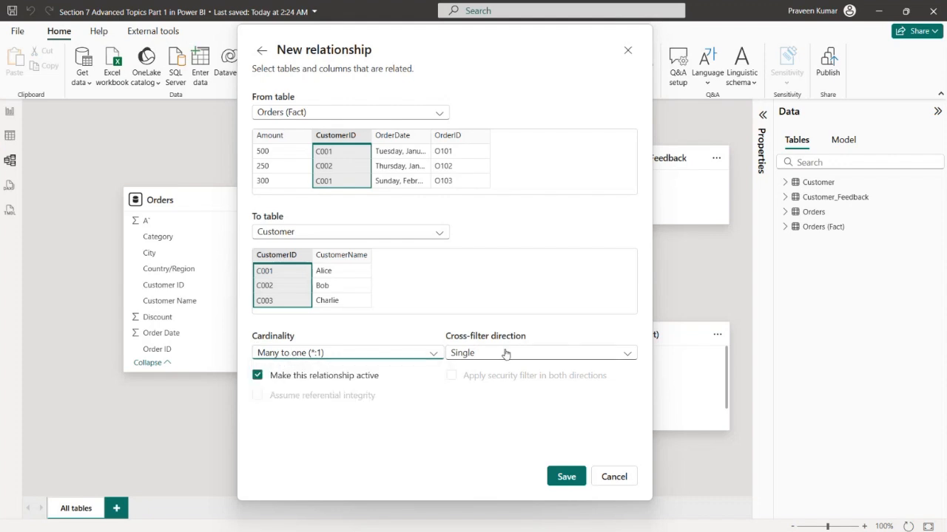
click(507, 354)
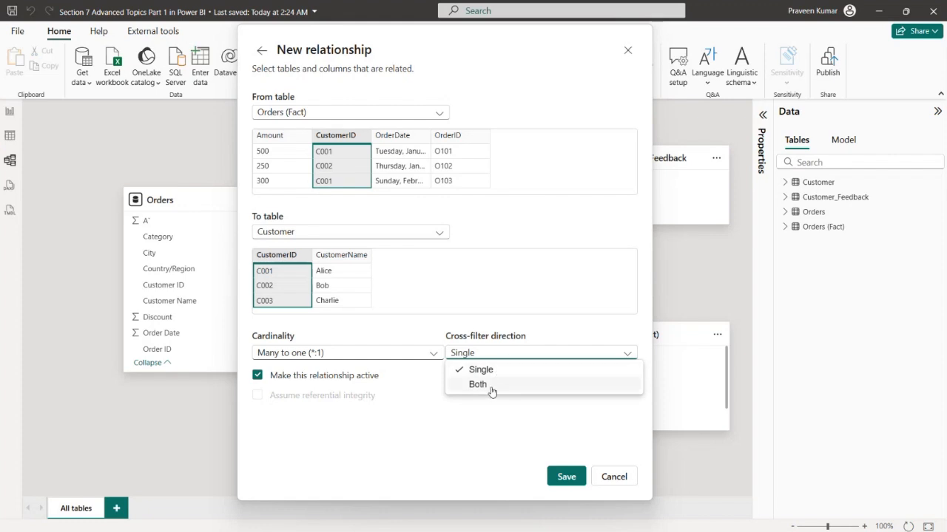
click(480, 372)
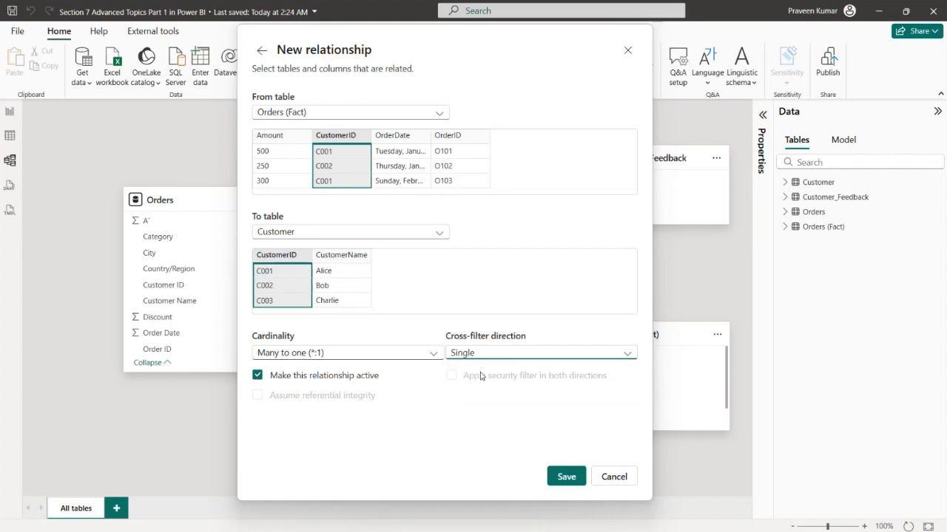
click(569, 477)
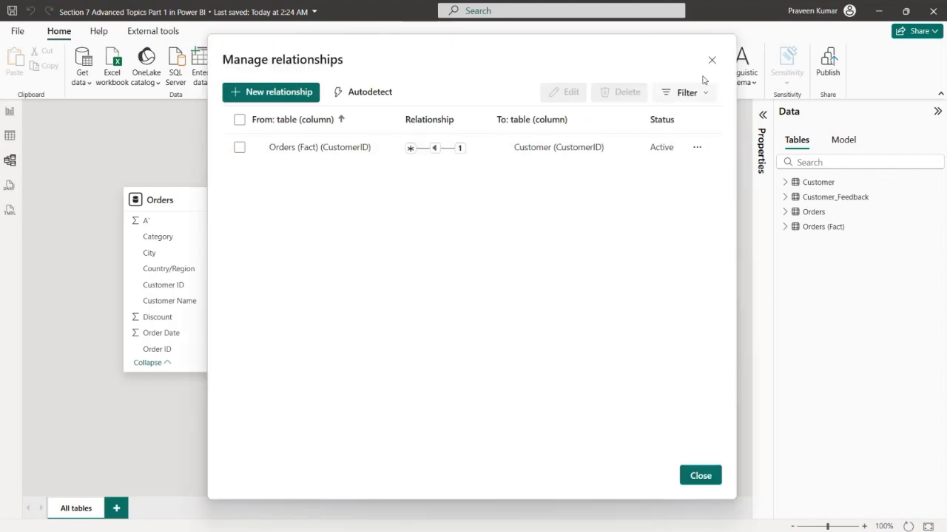
click(712, 59)
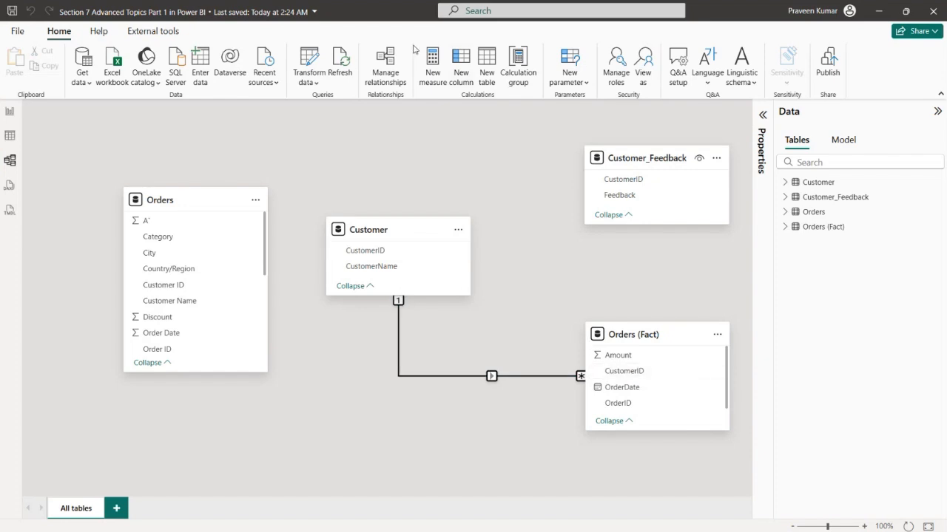
Try to change the Orders (Fact) to Customer relationship to an active One to one (1:1) cardinality, and discard the edit
double_click(491, 377)
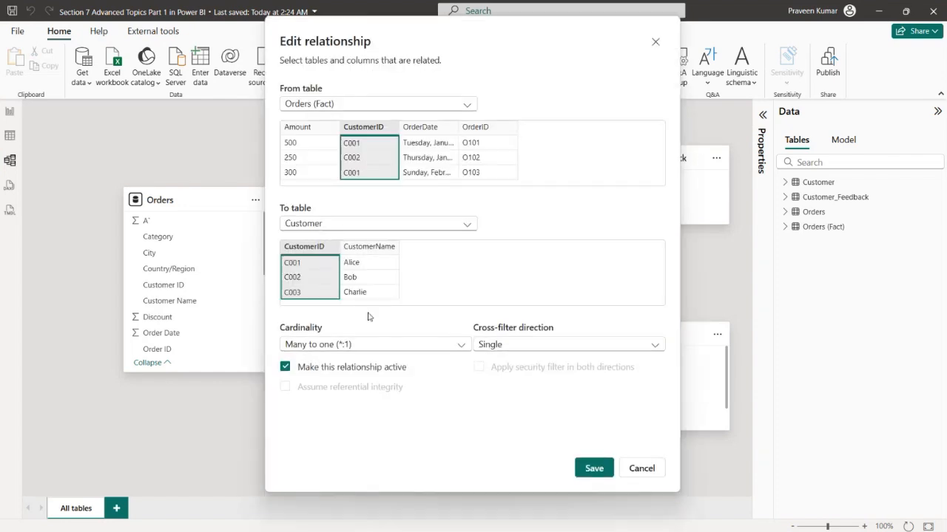
click(403, 345)
click(335, 374)
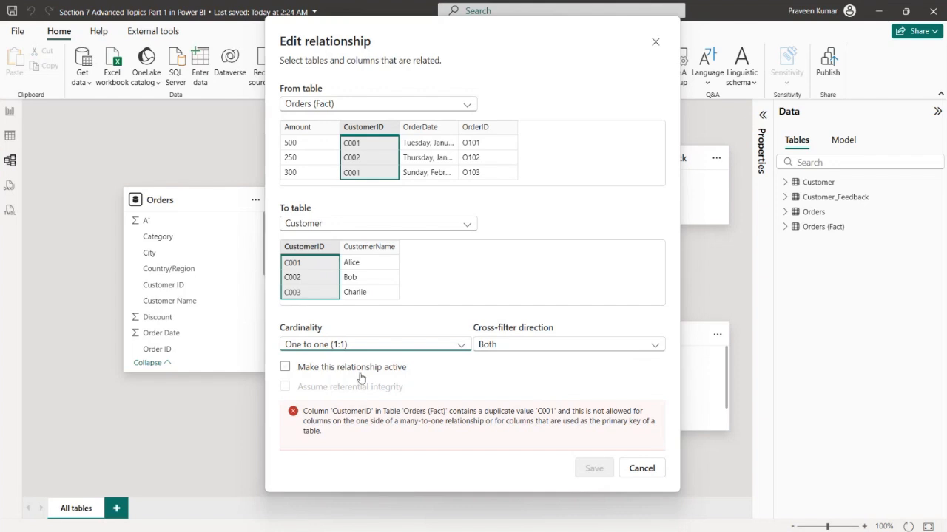
click(359, 369)
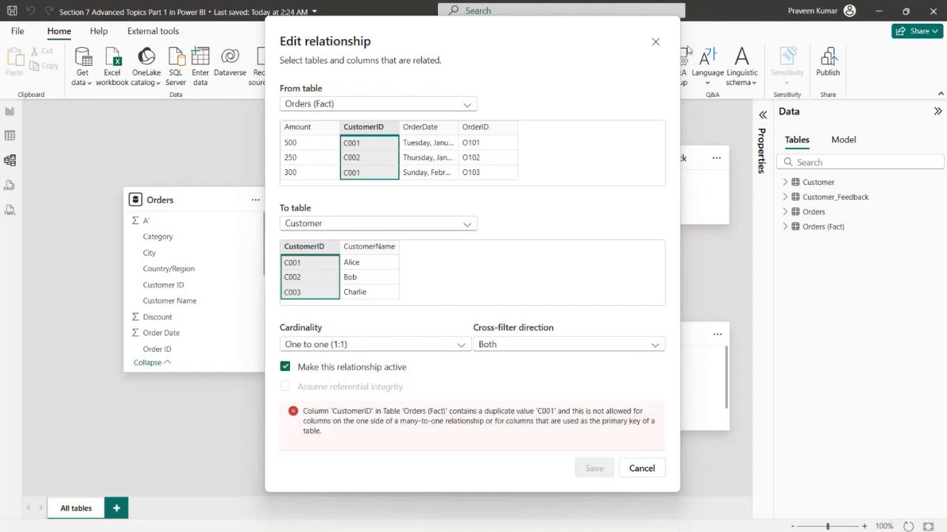
click(655, 41)
Delete the relationship between the Customer and Orders (Fact) tables from the model diagram
right_click(495, 376)
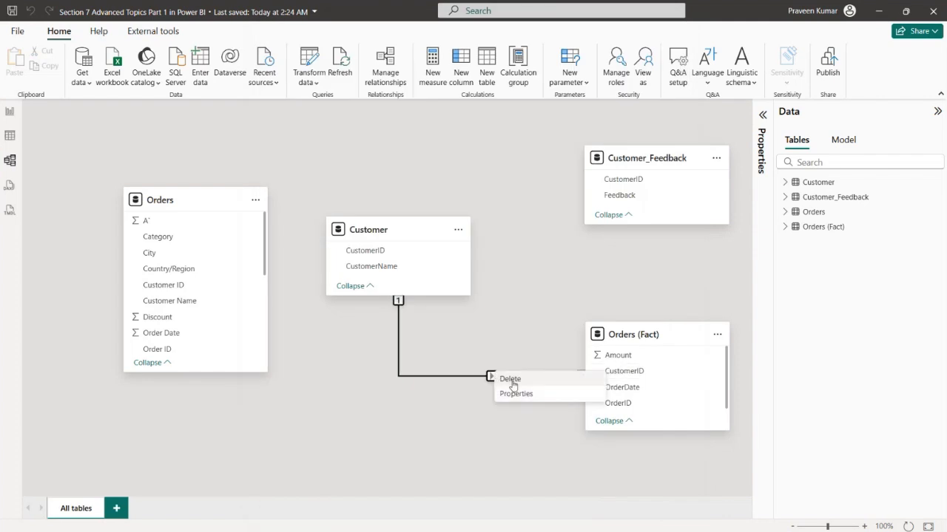
click(516, 379)
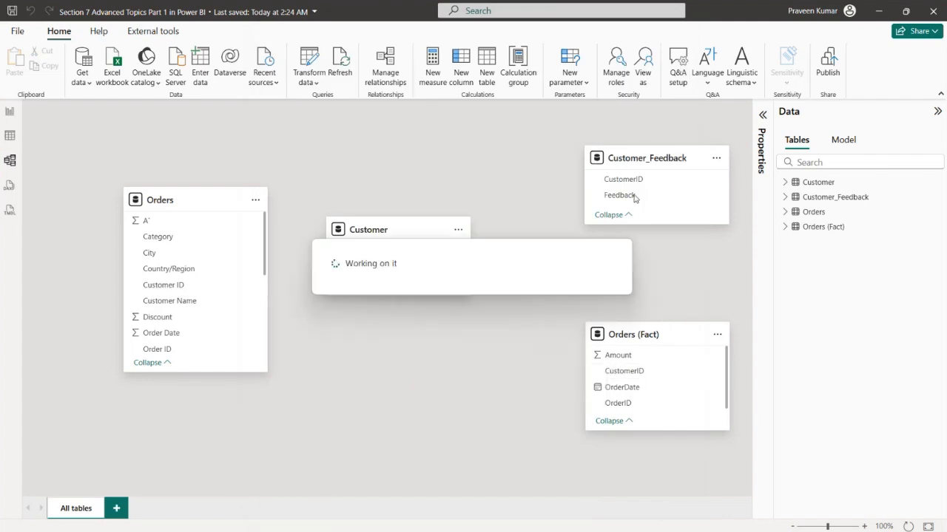
Examine the rows of the Customer_Feedback and Customer tables to compare their CustomerID values
click(646, 155)
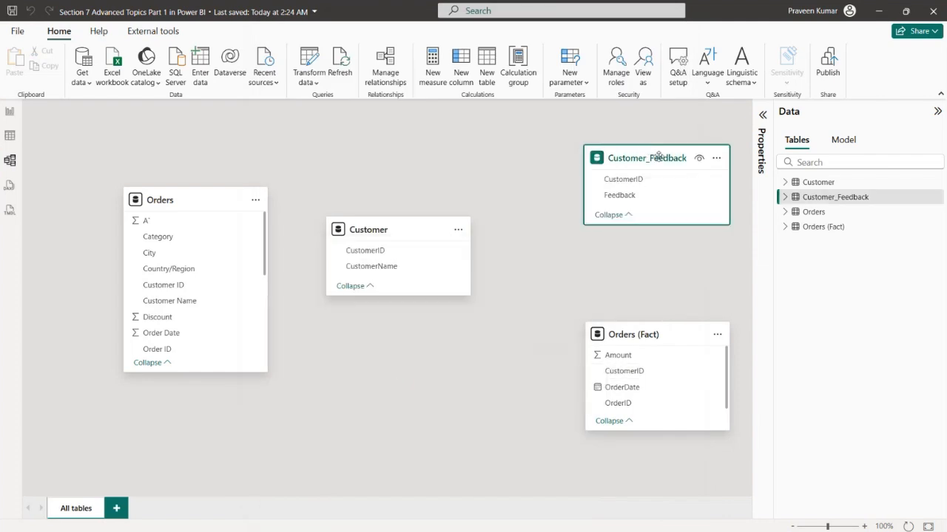
click(12, 136)
click(843, 170)
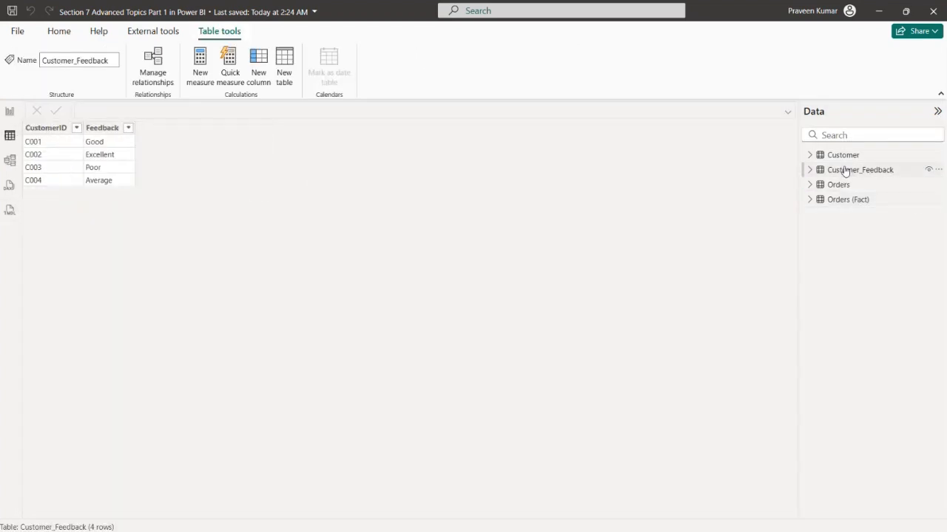
click(52, 133)
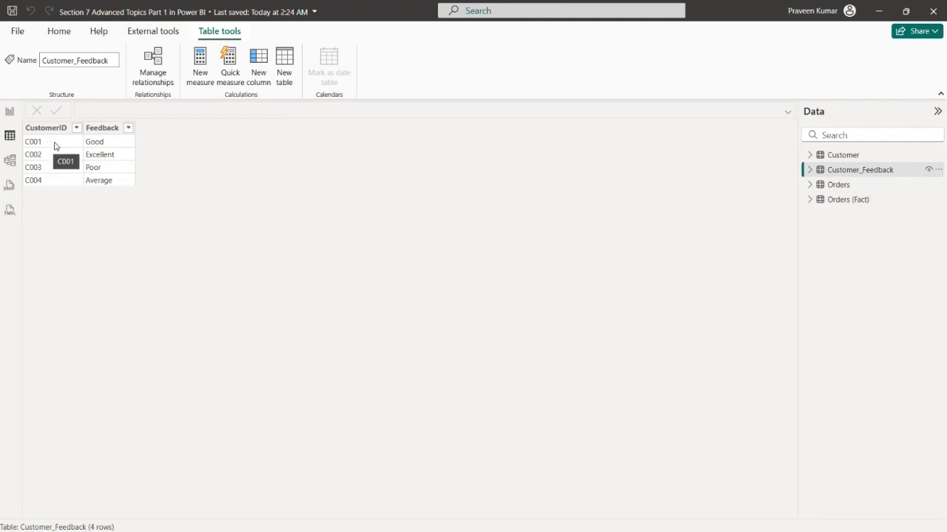
click(851, 159)
click(841, 157)
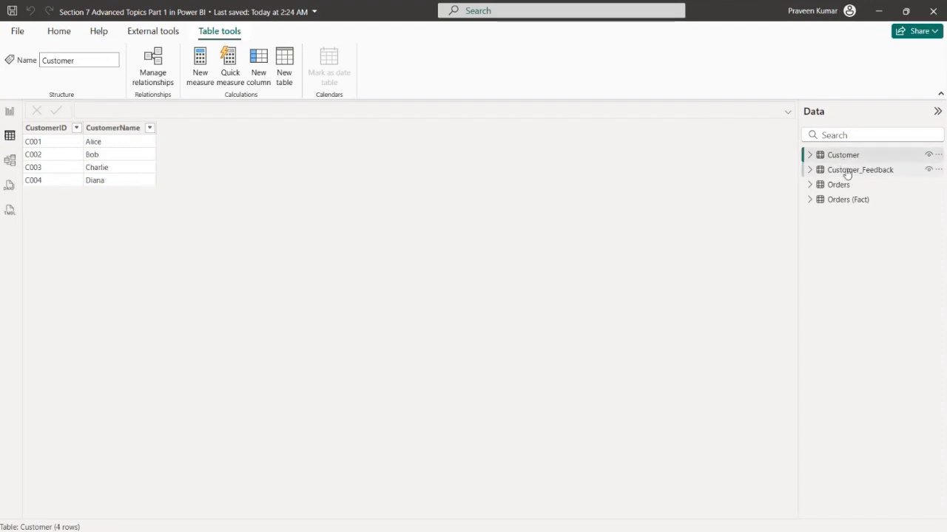
Create an active One to one (1:1) relationship from Customer to Customer_Feedback on CustomerID with cross-filter direction Both
click(12, 161)
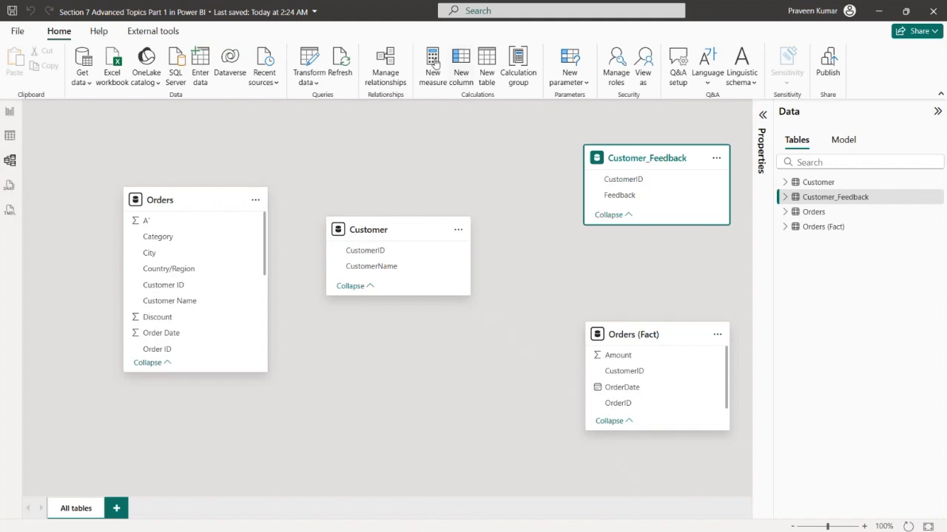
click(384, 68)
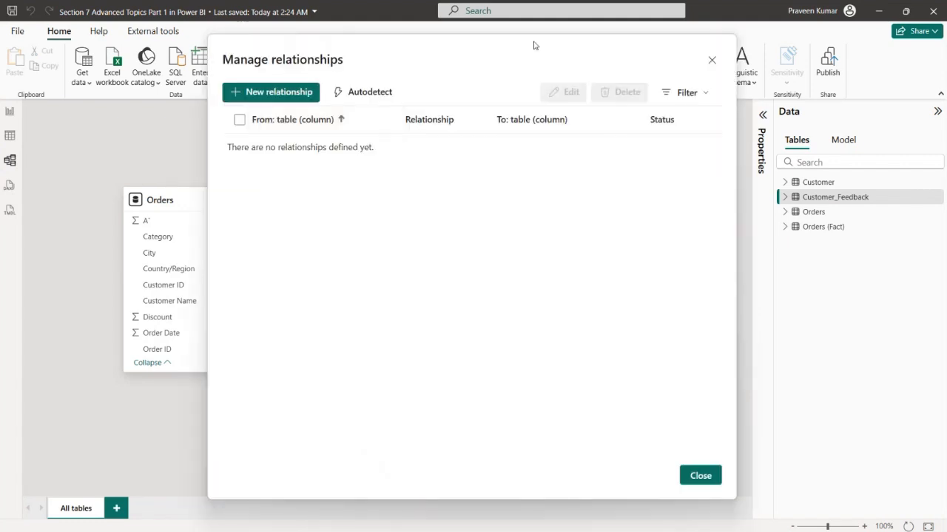
click(298, 94)
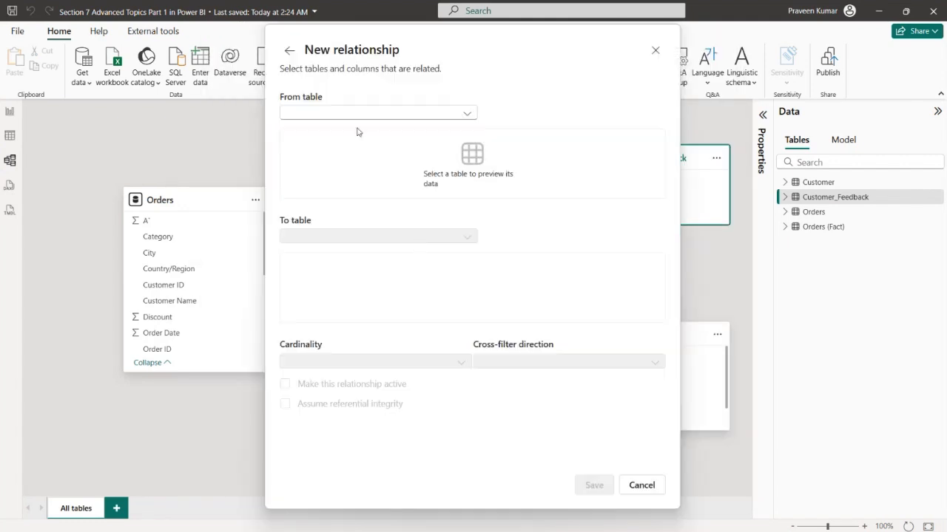
click(363, 113)
click(344, 130)
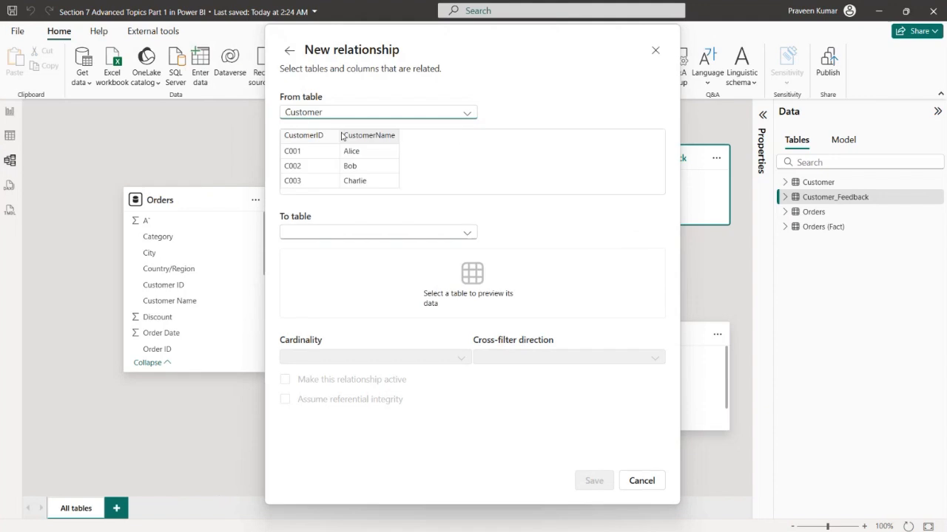
click(366, 233)
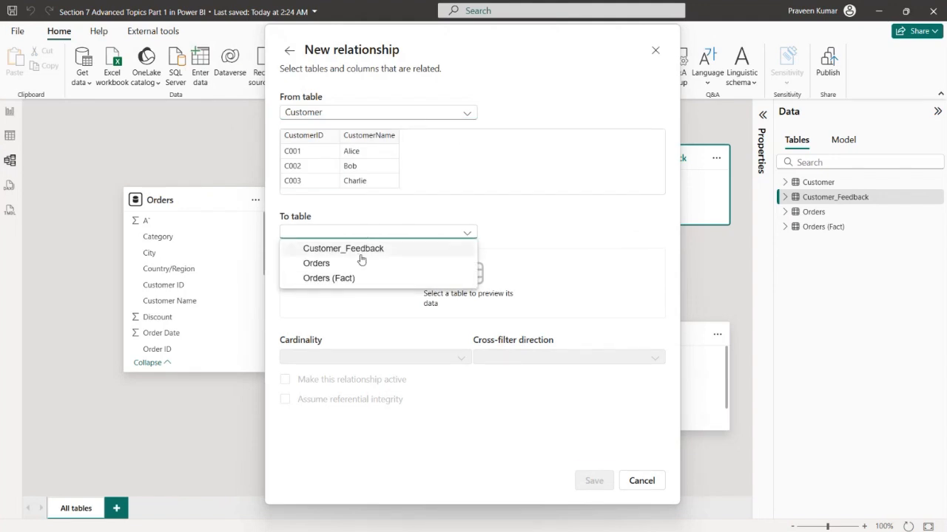
click(360, 252)
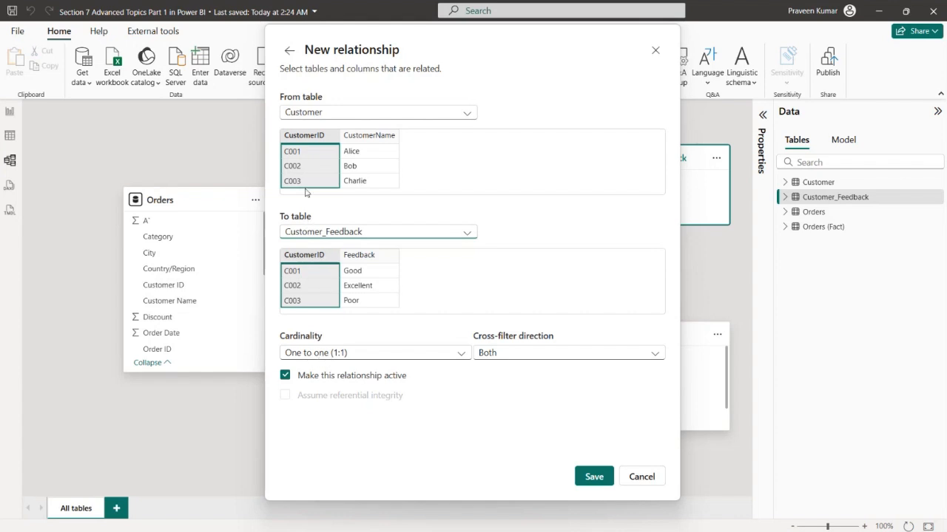
click(596, 478)
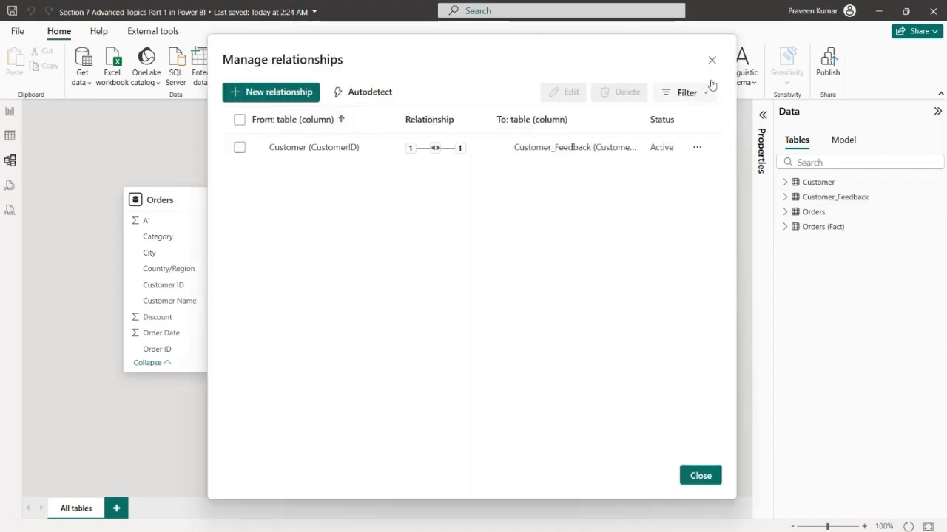
click(711, 60)
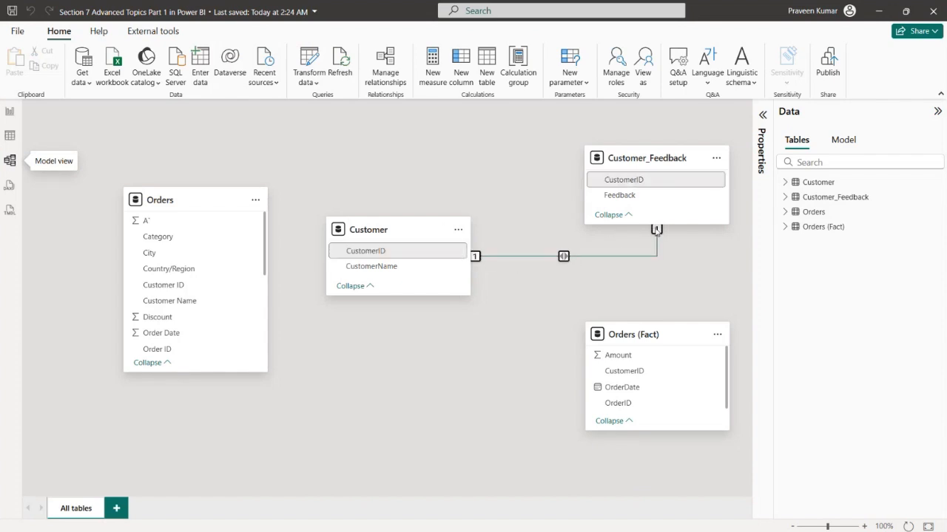
Delete the relationship between the Customer and Customer_Feedback tables from the model diagram
right_click(562, 256)
click(580, 280)
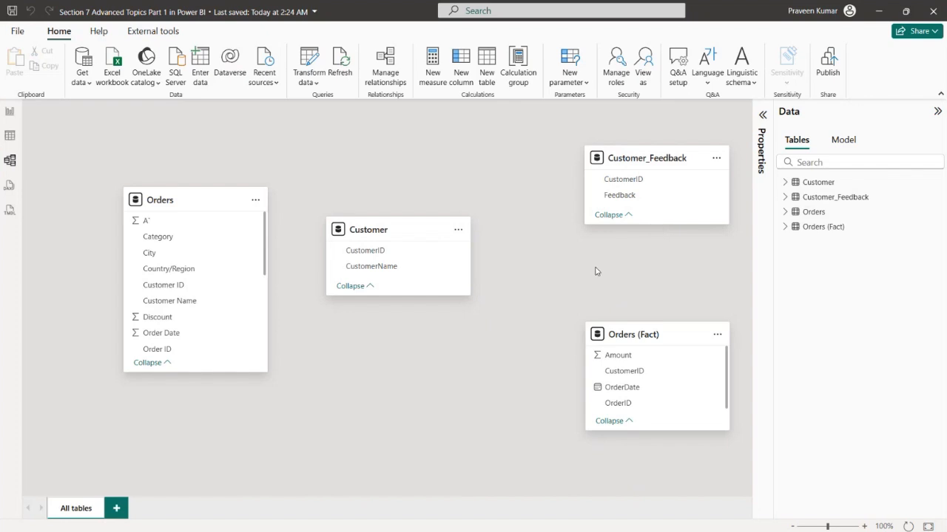
Start a new relationship from Orders (Fact) to Customer on CustomerID and review the available cardinality options
click(394, 83)
key(Escape)
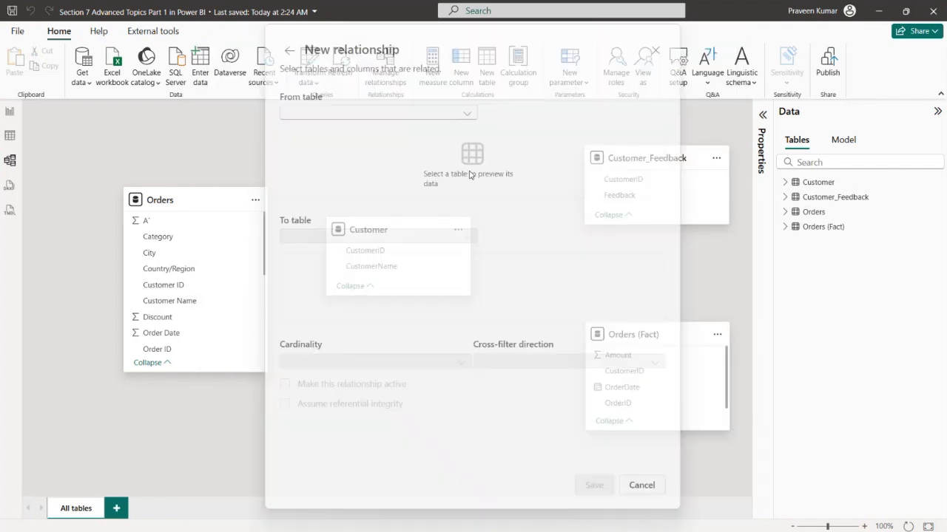
click(362, 113)
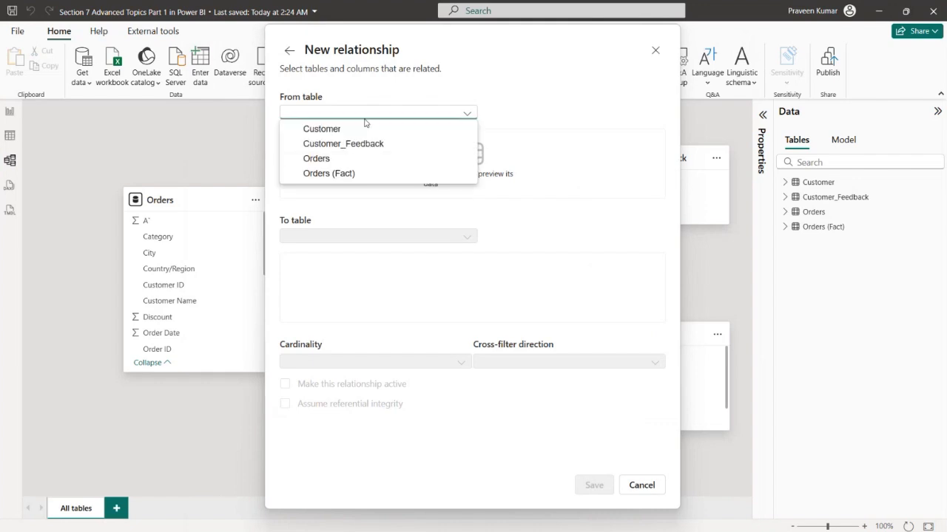
click(338, 174)
click(345, 232)
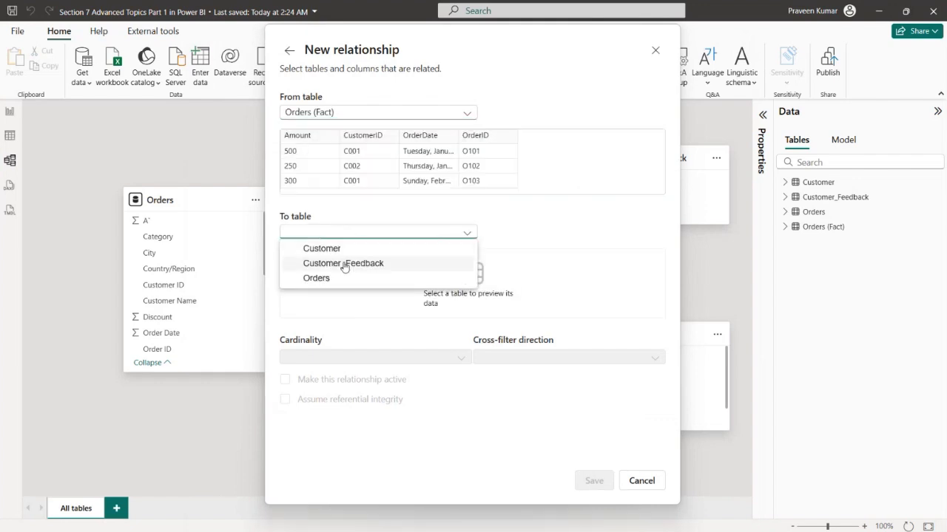
click(353, 249)
click(370, 352)
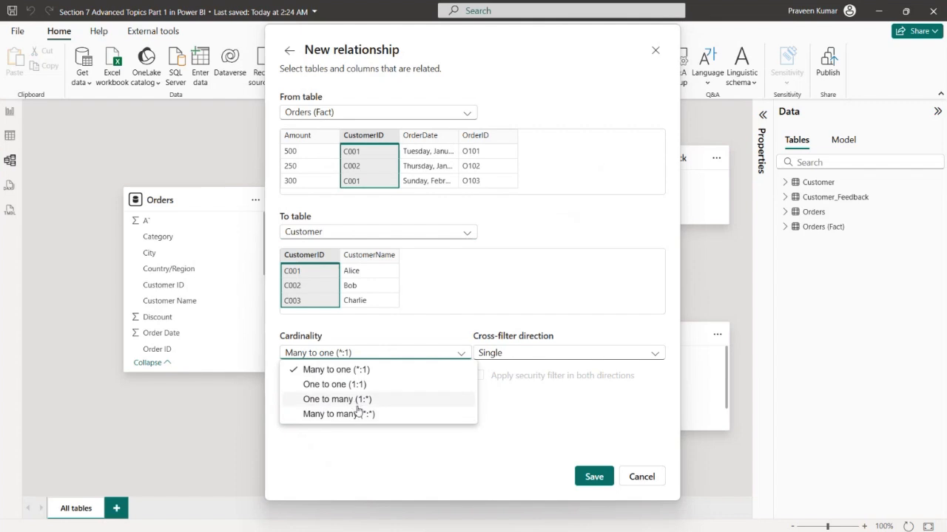
click(362, 444)
Reverse the new relationship so it goes from the Customer table to the Orders (Fact) table
click(406, 111)
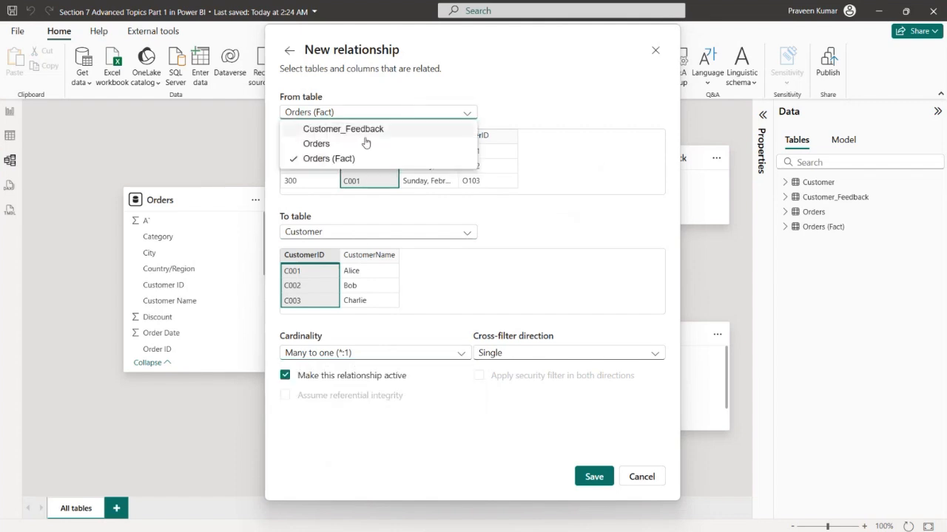
click(344, 131)
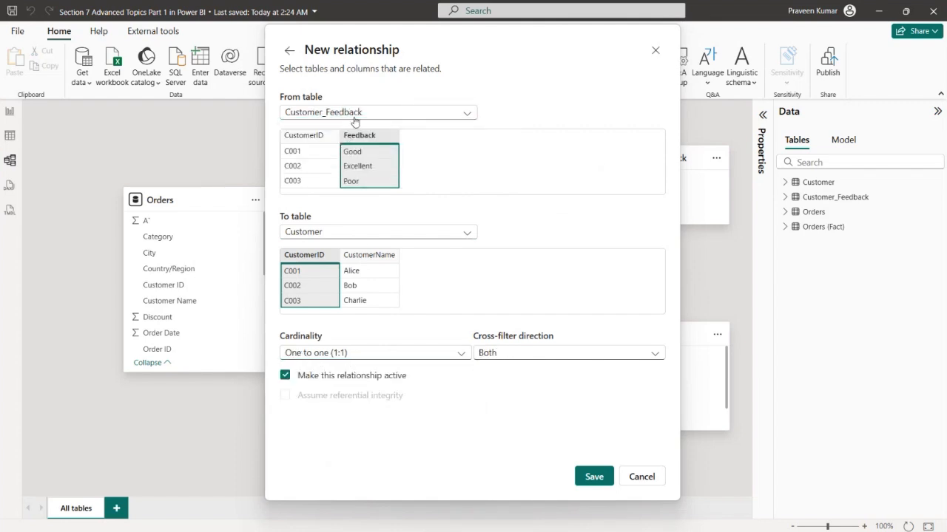
click(392, 232)
click(361, 278)
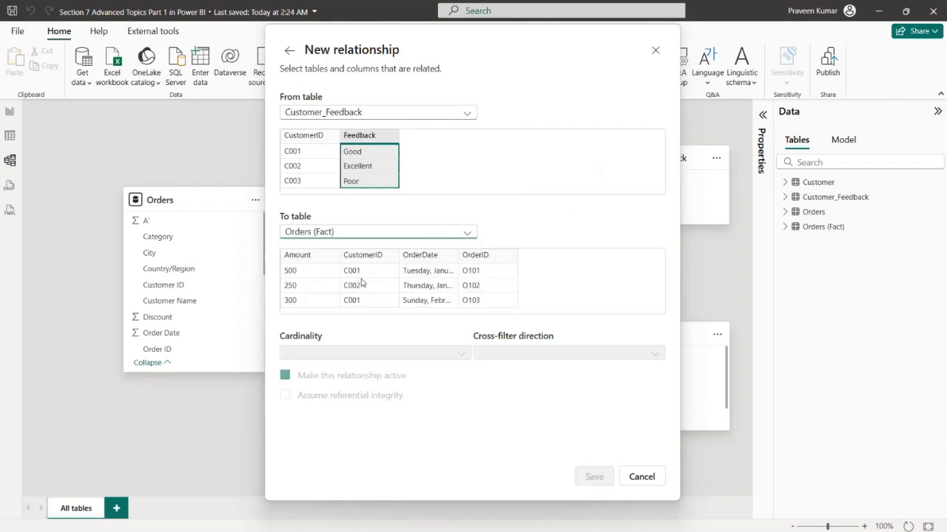
click(387, 112)
click(389, 129)
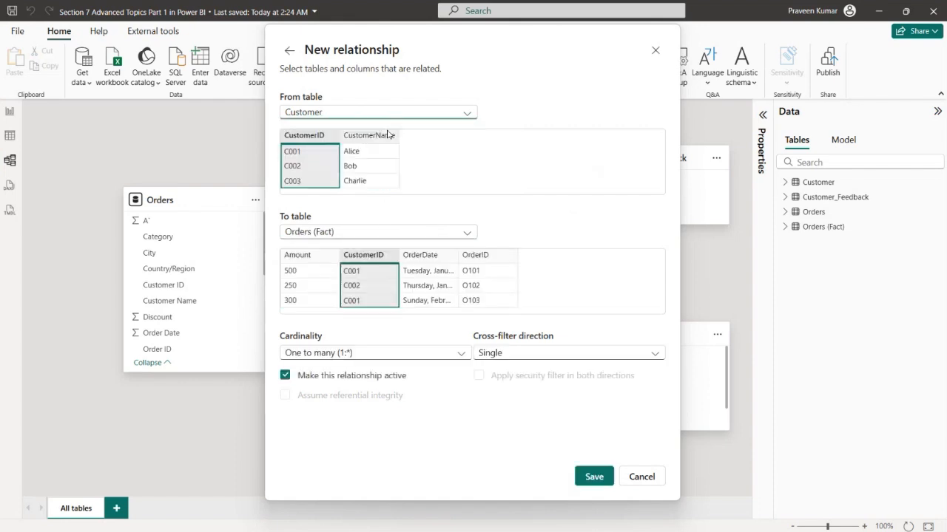
Try Many to many (*:*) cardinality for the Customer to Orders (Fact) relationship, and discard the new relationship
click(366, 354)
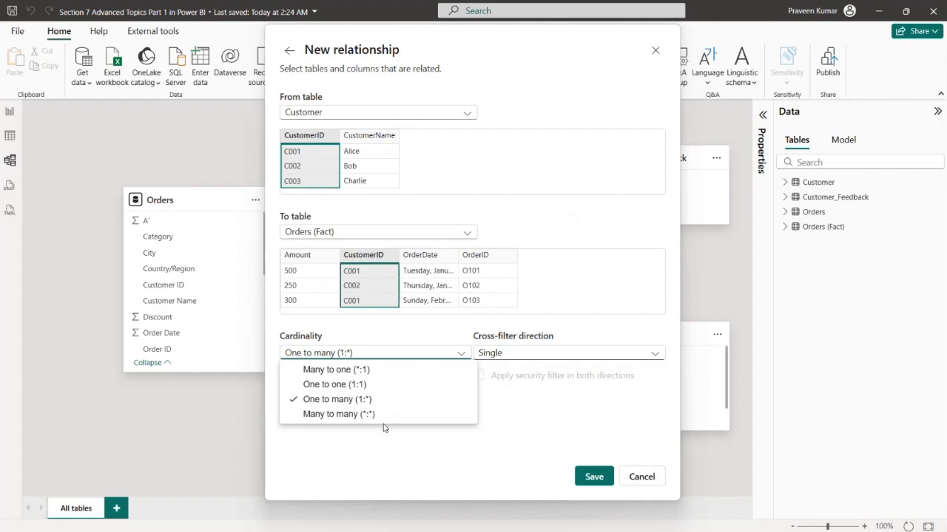
click(335, 419)
click(396, 358)
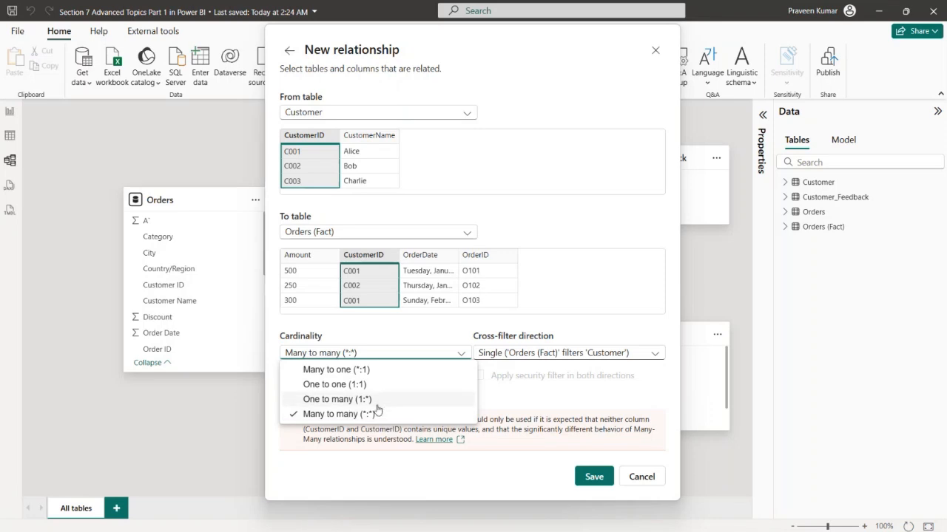
click(363, 414)
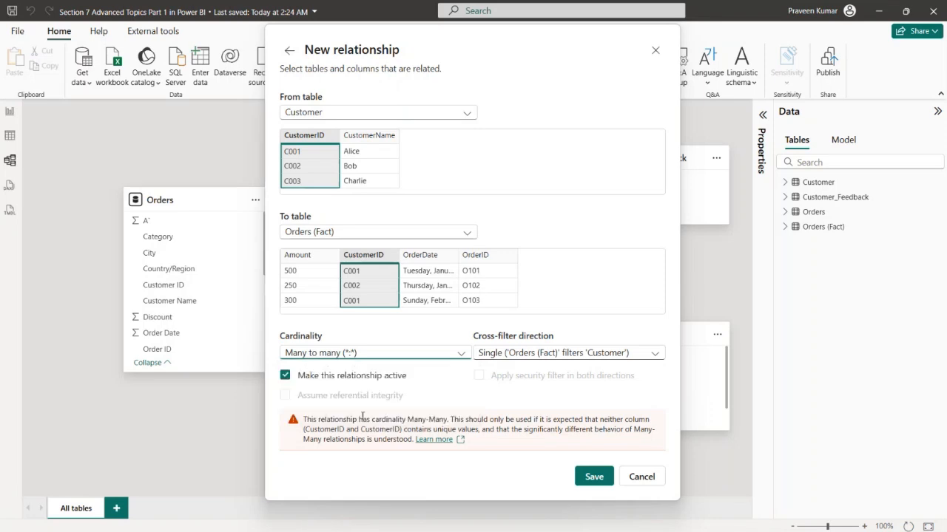
drag(513, 44, 408, 51)
click(523, 54)
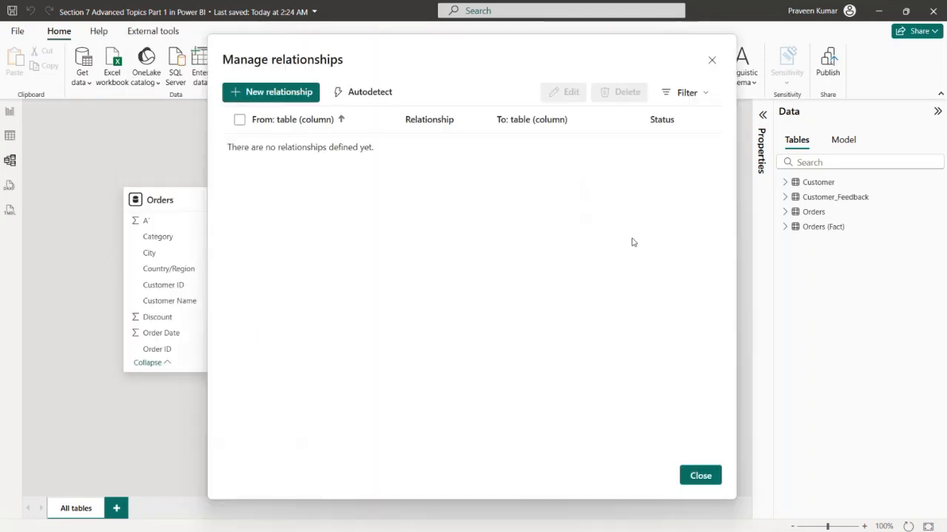
click(709, 62)
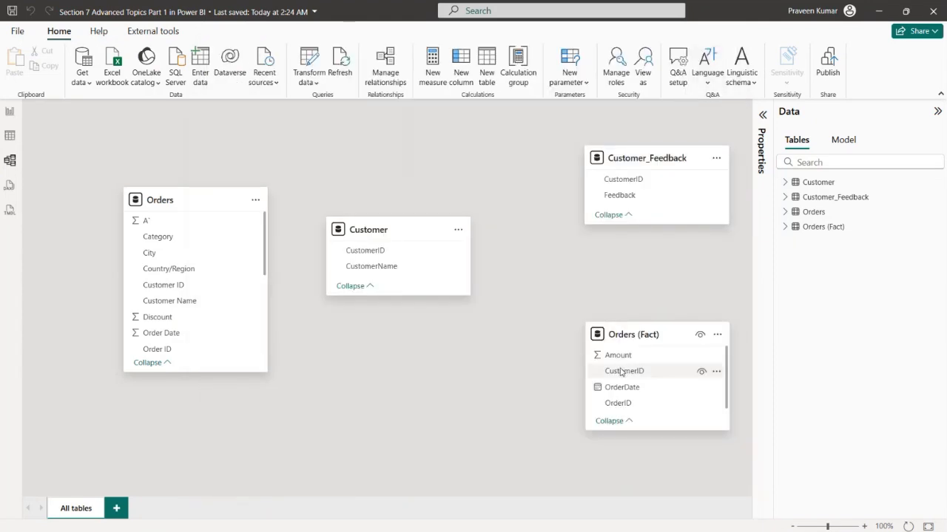